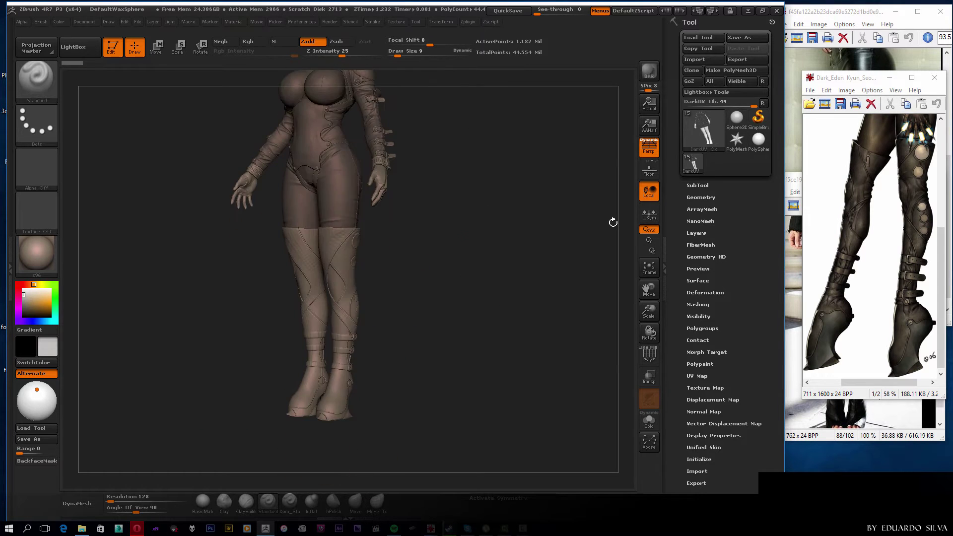
# Isolate the boot part in the SubTool list and turn to a front view.
pyautogui.click(697, 185)
pyautogui.keyDown('ctrl'); pyautogui.keyDown('shift'); pyautogui.click(354, 309); pyautogui.keyUp('shift'); pyautogui.keyUp('ctrl')
pyautogui.keyDown('ctrl'); pyautogui.keyDown('shift'); pyautogui.click(521, 265); pyautogui.keyUp('shift'); pyautogui.keyUp('ctrl')
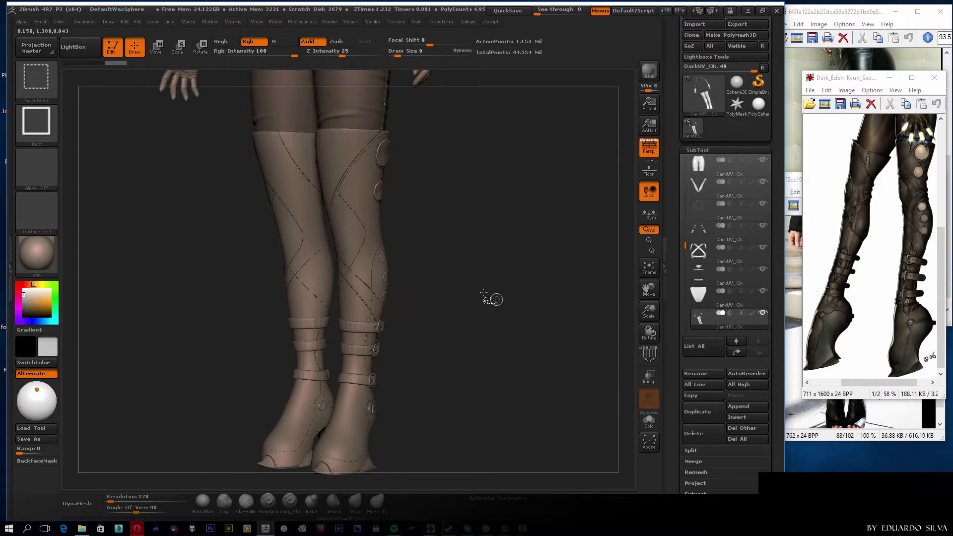
pyautogui.keyDown('ctrl'); pyautogui.keyDown('shift'); pyautogui.click(505, 279); pyautogui.keyUp('shift'); pyautogui.keyUp('ctrl')
pyautogui.keyDown('ctrl'); pyautogui.keyDown('shift'); pyautogui.click(535, 278); pyautogui.keyUp('shift'); pyautogui.keyUp('ctrl')
pyautogui.moveTo(535, 278)
pyautogui.mouseDown()
pyautogui.moveTo(492, 237)
pyautogui.moveTo(491, 222)
pyautogui.moveTo(520, 240)
pyautogui.mouseUp()
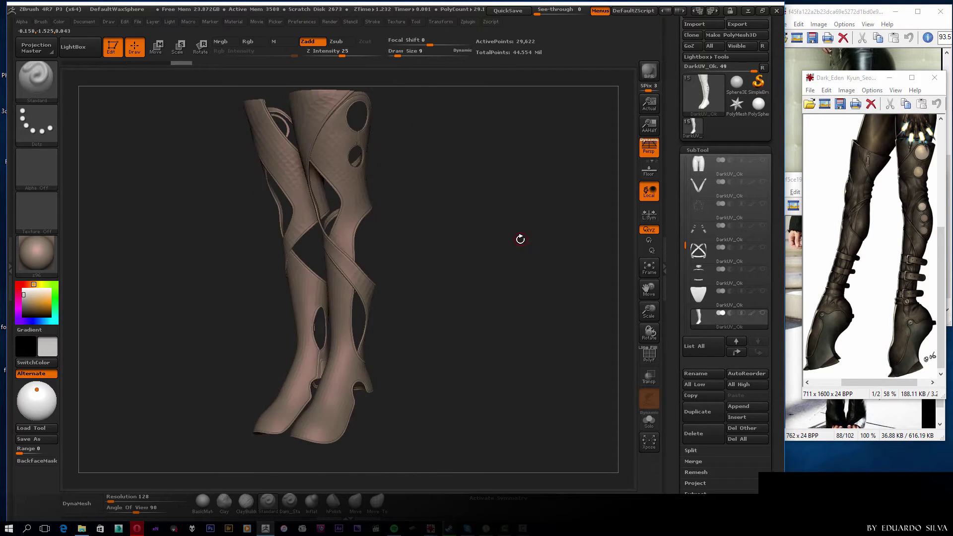
# Hide the boot pieces and split the hidden stockings into their own subtool.
pyautogui.keyDown('ctrl'); pyautogui.keyDown('shift'); pyautogui.click(529, 260); pyautogui.keyUp('shift'); pyautogui.keyUp('ctrl')
pyautogui.keyDown('ctrl'); pyautogui.keyDown('shift'); pyautogui.click(579, 298); pyautogui.keyUp('shift'); pyautogui.keyUp('ctrl')
pyautogui.keyDown('ctrl'); pyautogui.keyDown('shift'); pyautogui.click(341, 262); pyautogui.keyUp('shift'); pyautogui.keyUp('ctrl')
pyautogui.keyDown('ctrl'); pyautogui.keyDown('shift'); pyautogui.click(491, 243); pyautogui.keyUp('shift'); pyautogui.keyUp('ctrl')
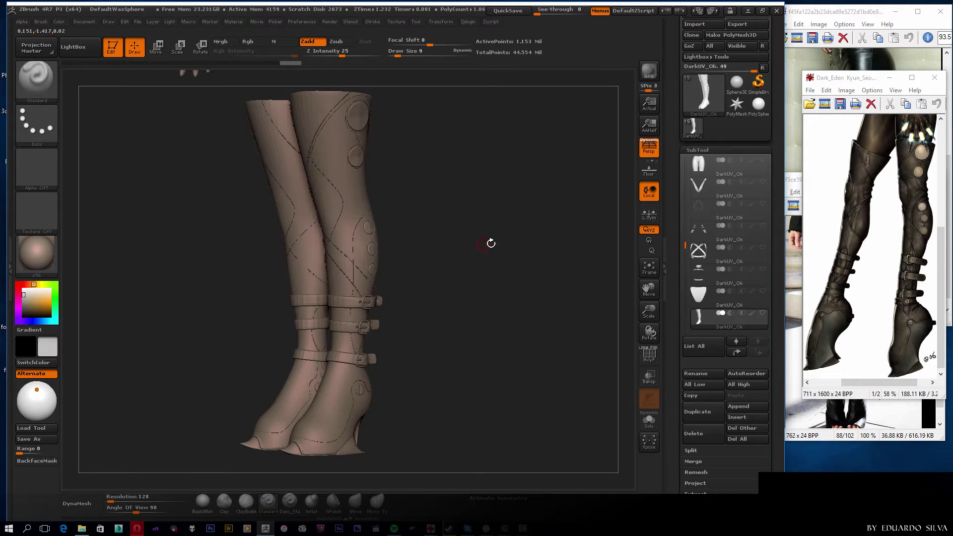
pyautogui.keyDown('ctrl'); pyautogui.keyDown('shift'); pyautogui.click(362, 239); pyautogui.keyUp('shift'); pyautogui.keyUp('ctrl')
pyautogui.keyDown('ctrl'); pyautogui.keyDown('shift'); pyautogui.click(532, 238); pyautogui.keyUp('shift'); pyautogui.keyUp('ctrl')
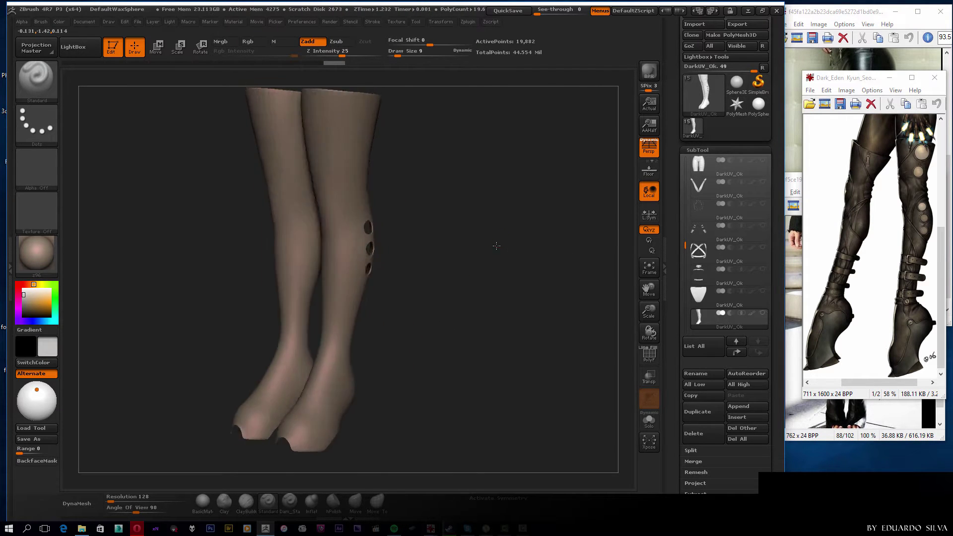
pyautogui.click(691, 451)
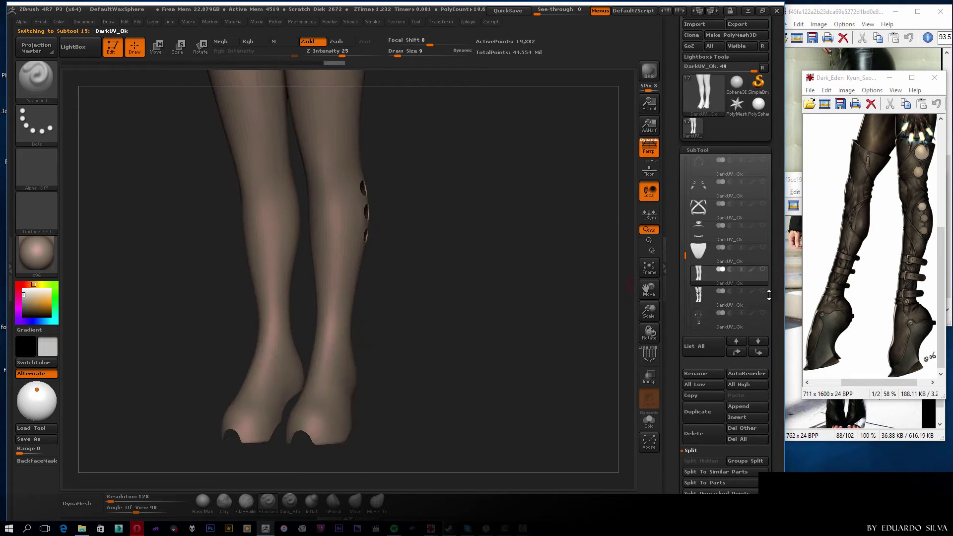
# Subdivide the stocking subtool up to SDiv 4 in Geometry.
pyautogui.click(730, 295)
pyautogui.click(693, 95)
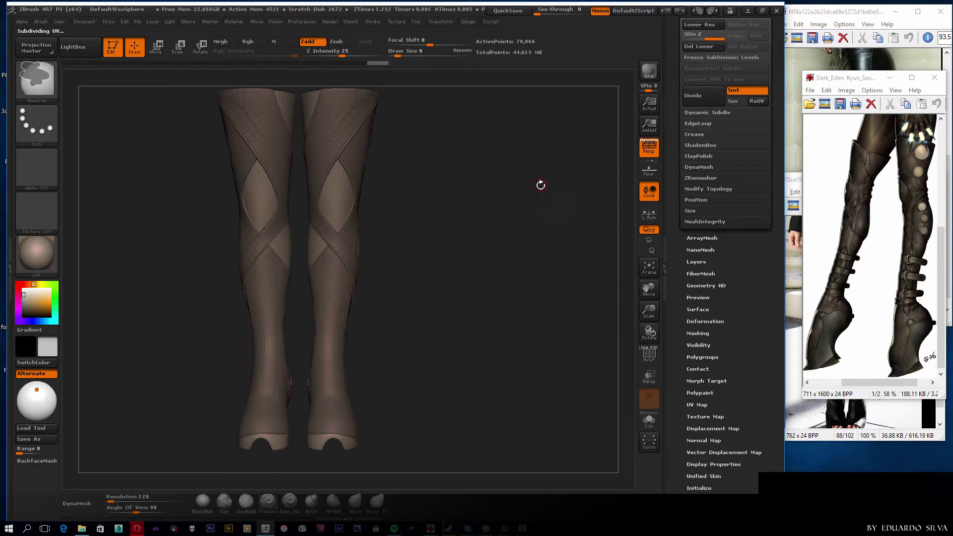
pyautogui.click(696, 134)
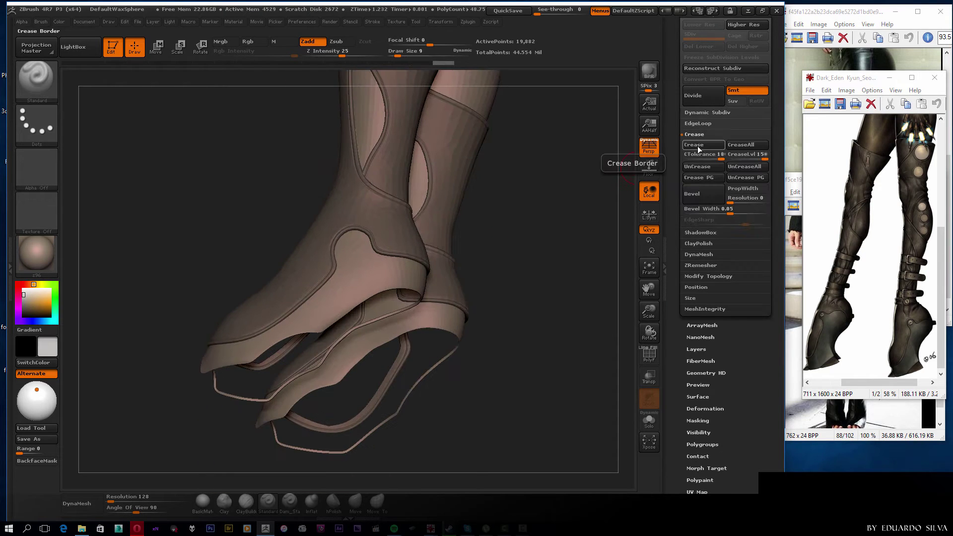
pyautogui.click(700, 98)
# Turn the legs to a front view and select the ClayTubes brush.
pyautogui.moveTo(621, 223)
pyautogui.mouseDown()
pyautogui.moveTo(591, 230)
pyautogui.moveTo(575, 206)
pyautogui.moveTo(508, 306)
pyautogui.moveTo(500, 228)
pyautogui.mouseUp()
pyautogui.press('b')
pyautogui.press('c')
pyautogui.press('t')
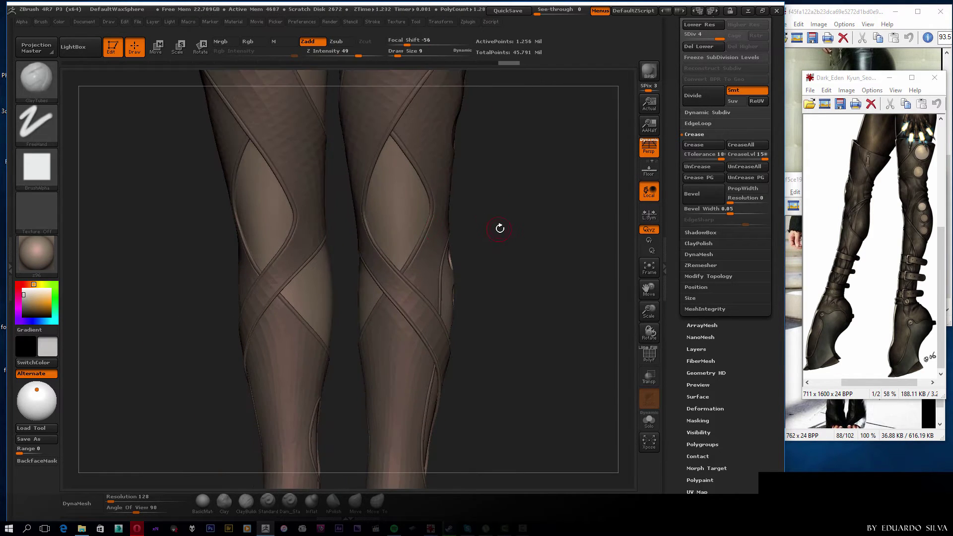
# Enlarge the ClayTubes brush, lower Z Intensity to 17, and build folds on both knees.
pyautogui.press('space')
pyautogui.moveTo(491, 165); pyautogui.dragTo(501, 166)
pyautogui.keyDown('alt'); pyautogui.moveTo(522, 298); pyautogui.dragTo(522, 223); pyautogui.keyUp('alt')
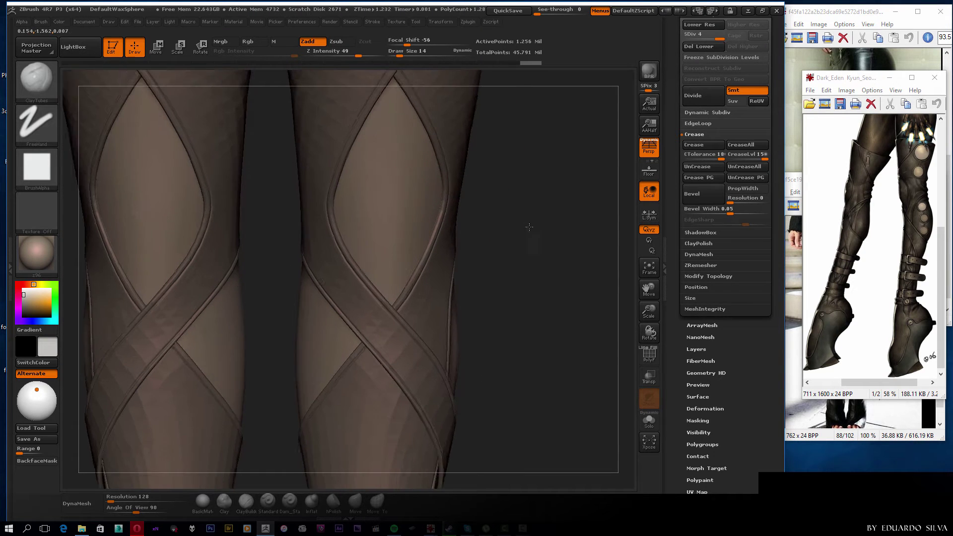
pyautogui.click(384, 199)
pyautogui.moveTo(356, 54); pyautogui.dragTo(336, 54)
pyautogui.moveTo(378, 204)
pyautogui.mouseDown()
pyautogui.moveTo(400, 268)
pyautogui.moveTo(401, 195)
pyautogui.mouseUp()
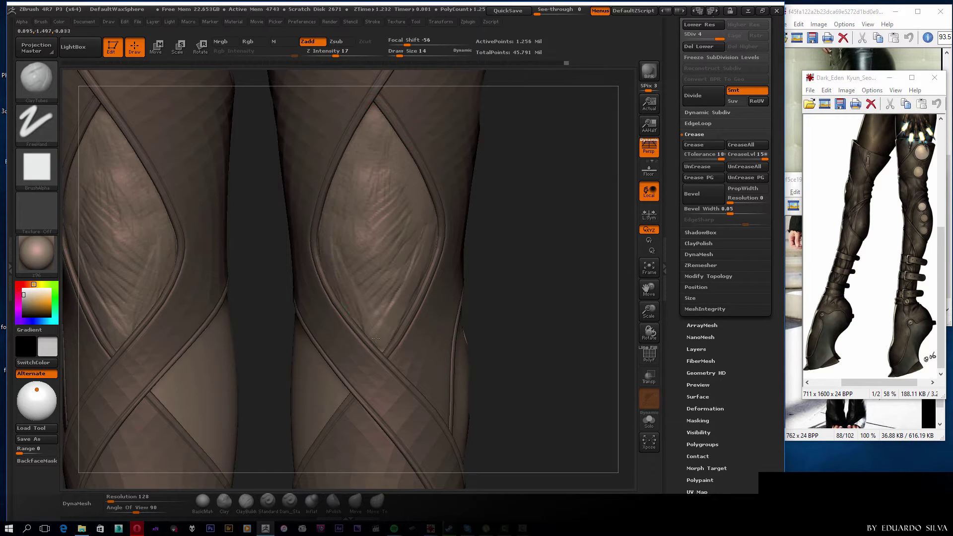
# Inspect the knees from several angles and smooth the bumps on both knees.
pyautogui.moveTo(428, 202); pyautogui.dragTo(359, 220)
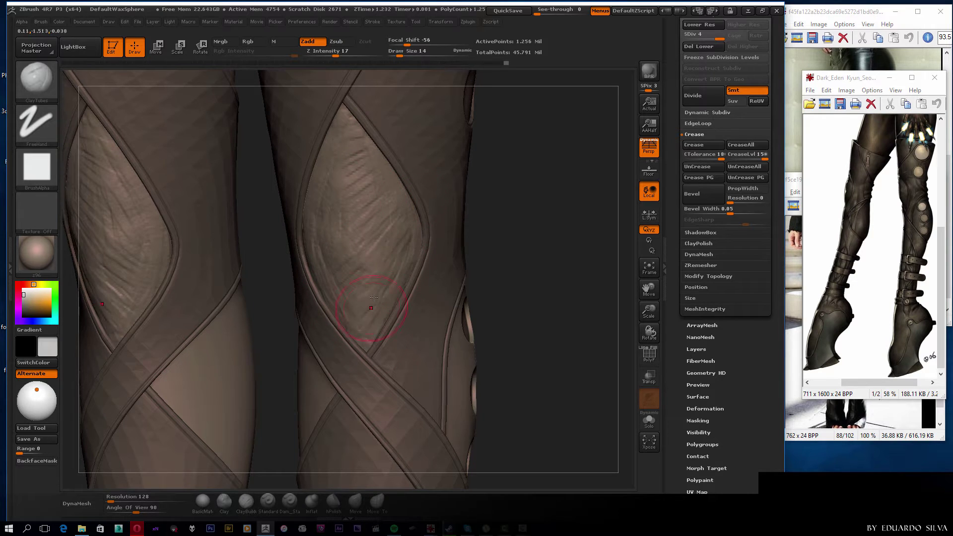
pyautogui.moveTo(374, 297); pyautogui.dragTo(293, 273, button='right')
pyautogui.keyDown('shift'); pyautogui.moveTo(362, 144); pyautogui.dragTo(354, 135, button='right'); pyautogui.keyUp('shift')
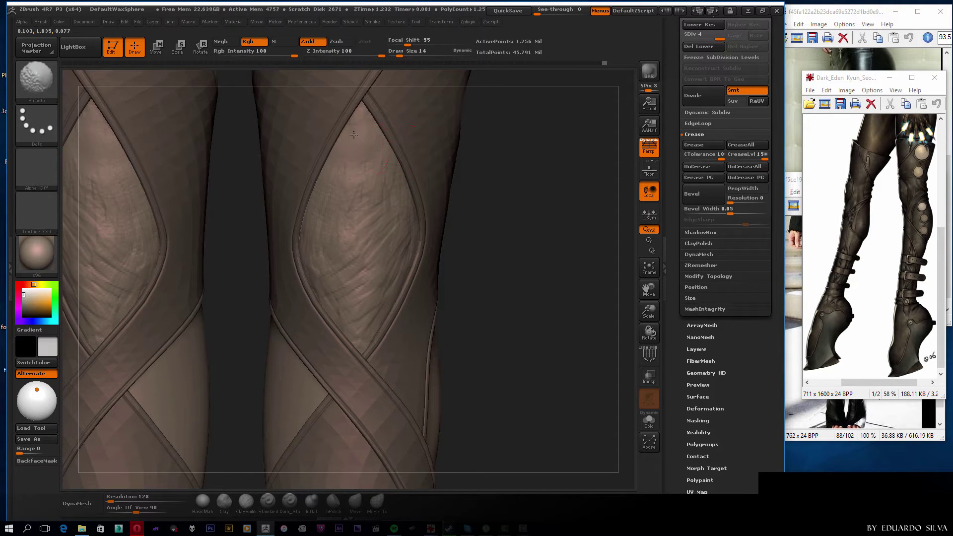
pyautogui.moveTo(402, 240)
pyautogui.mouseDown(button='right')
pyautogui.moveTo(442, 241)
pyautogui.moveTo(333, 296)
pyautogui.mouseUp(button='right')
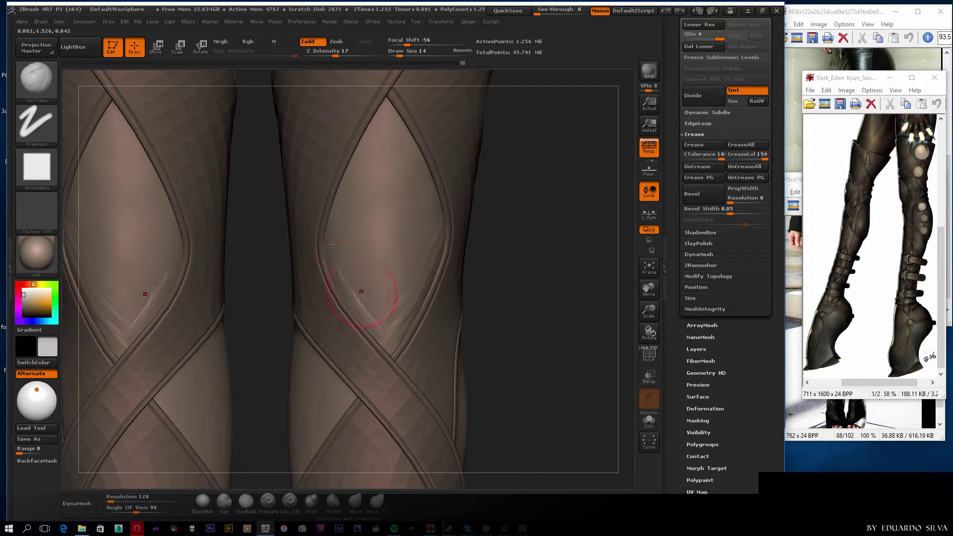
pyautogui.keyDown('shift'); pyautogui.moveTo(324, 236); pyautogui.dragTo(320, 245, button='right'); pyautogui.keyUp('shift')
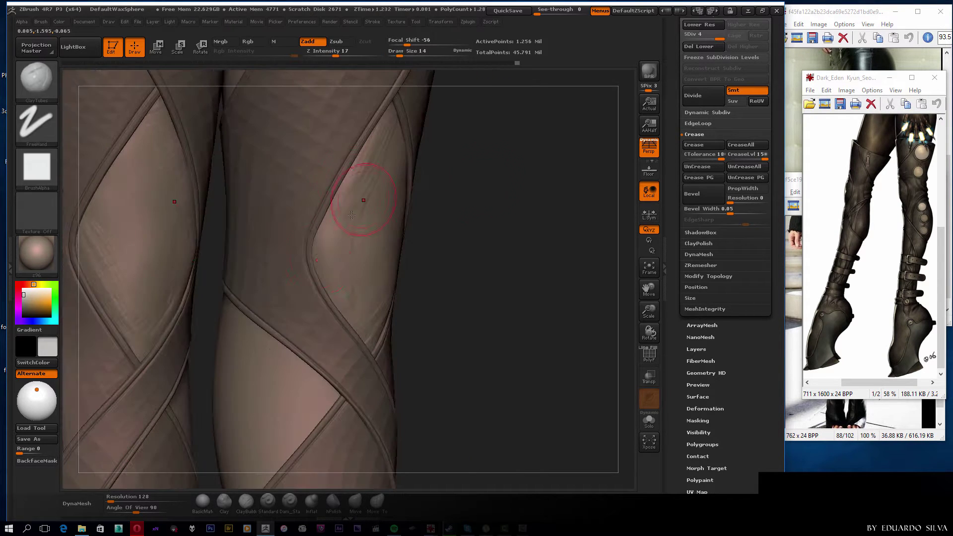
pyautogui.moveTo(359, 306); pyautogui.dragTo(404, 268, button='right')
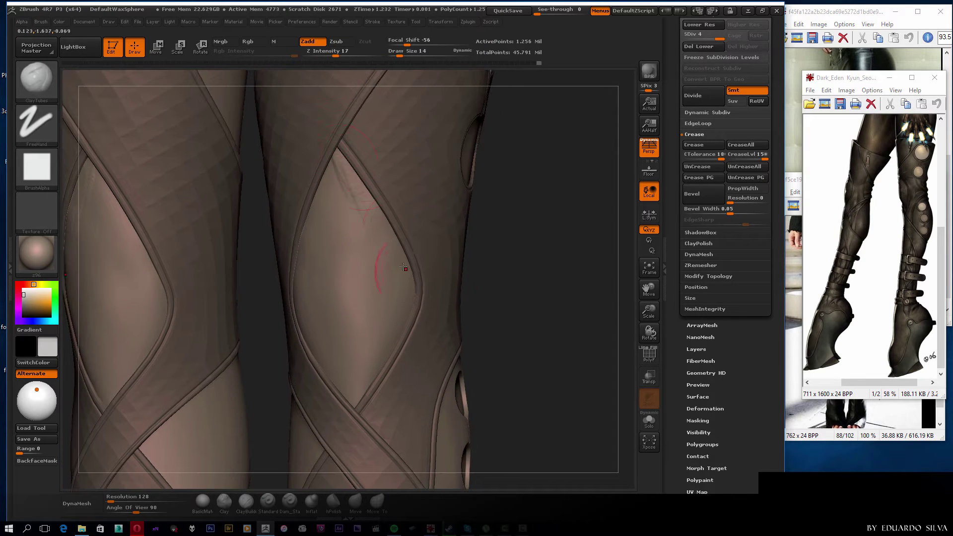
pyautogui.press('shift')
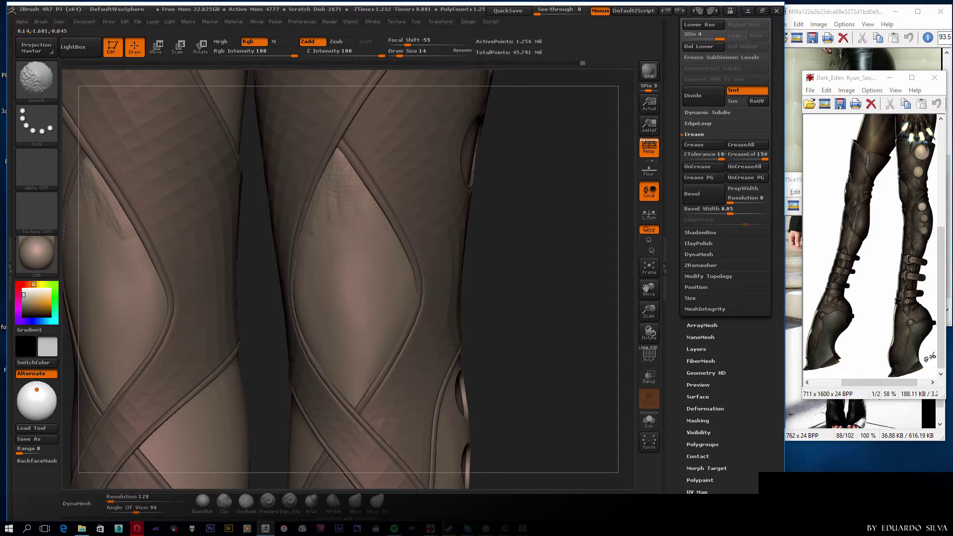
pyautogui.keyDown('shift'); pyautogui.moveTo(295, 301); pyautogui.dragTo(461, 227, button='right'); pyautogui.keyUp('shift')
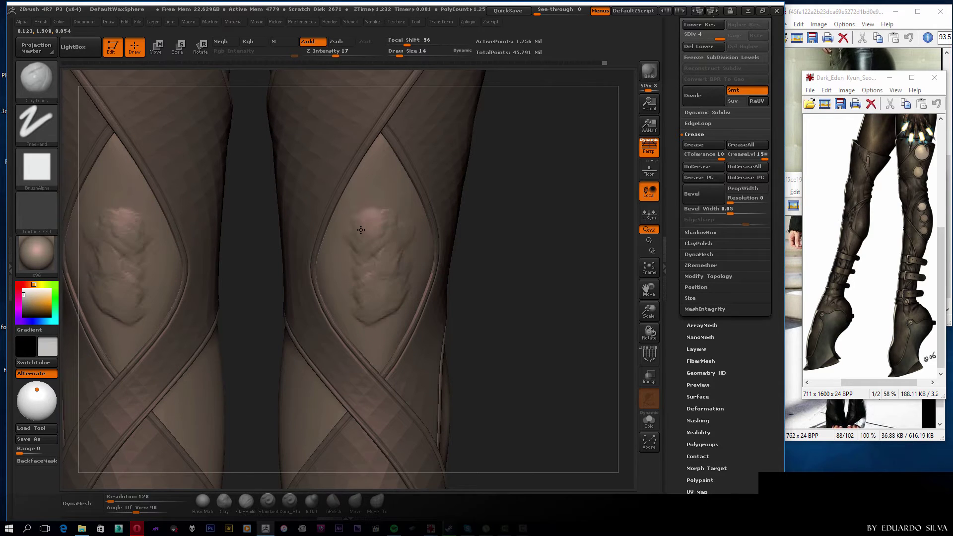
pyautogui.keyDown('shift'); pyautogui.moveTo(361, 230); pyautogui.dragTo(374, 226); pyautogui.keyUp('shift')
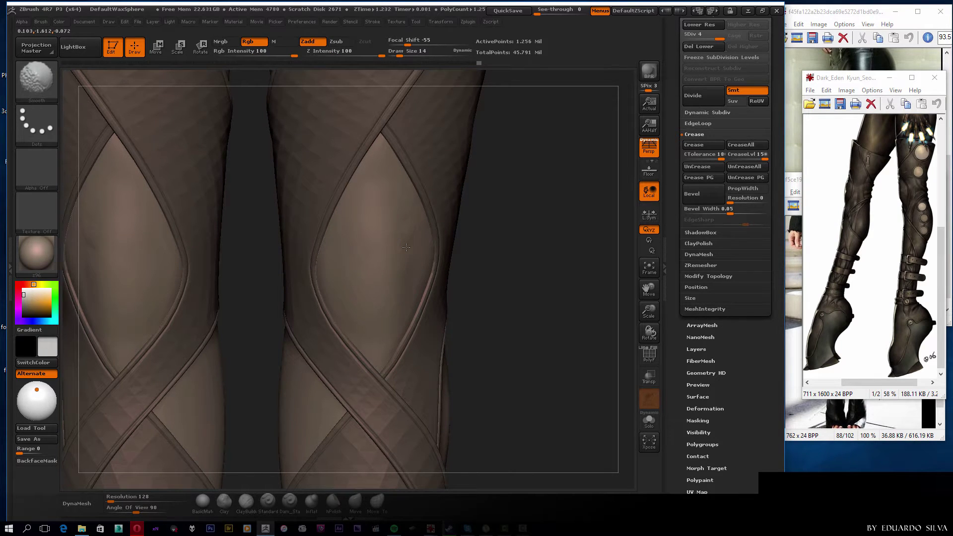
pyautogui.keyDown('shift'); pyautogui.moveTo(371, 296); pyautogui.dragTo(444, 274, button='right'); pyautogui.keyUp('shift')
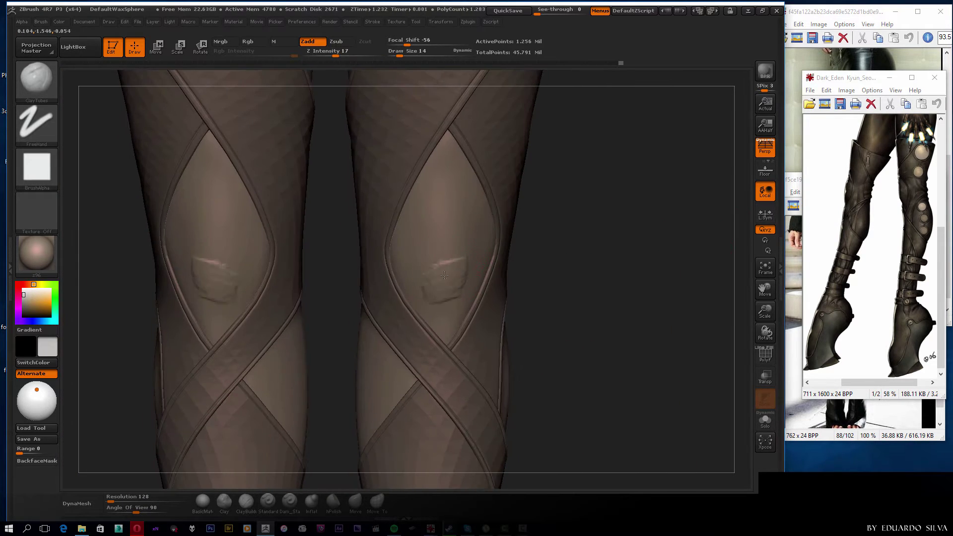
# Add more wrinkle detail and fold strokes down the right knee.
pyautogui.moveTo(425, 258); pyautogui.dragTo(441, 311)
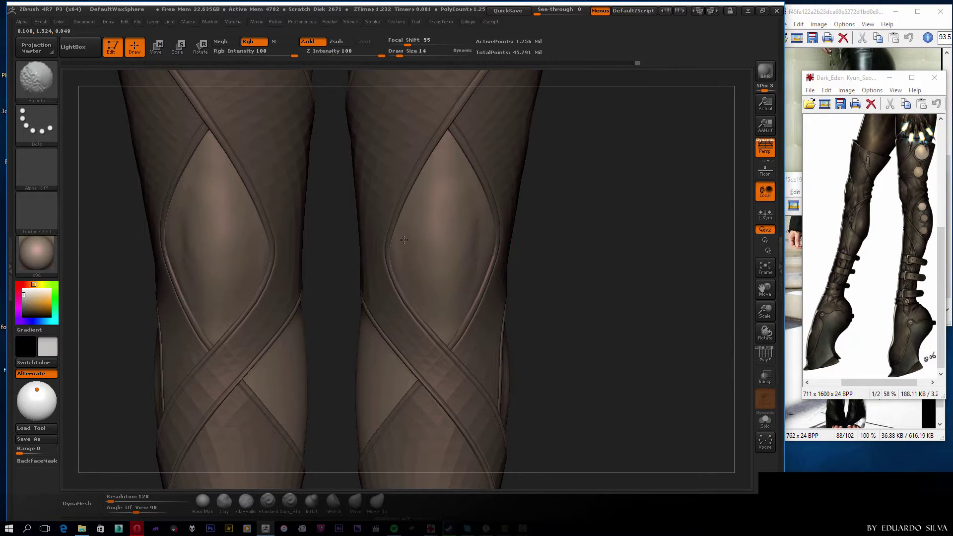
pyautogui.moveTo(404, 240); pyautogui.dragTo(459, 231, button='right')
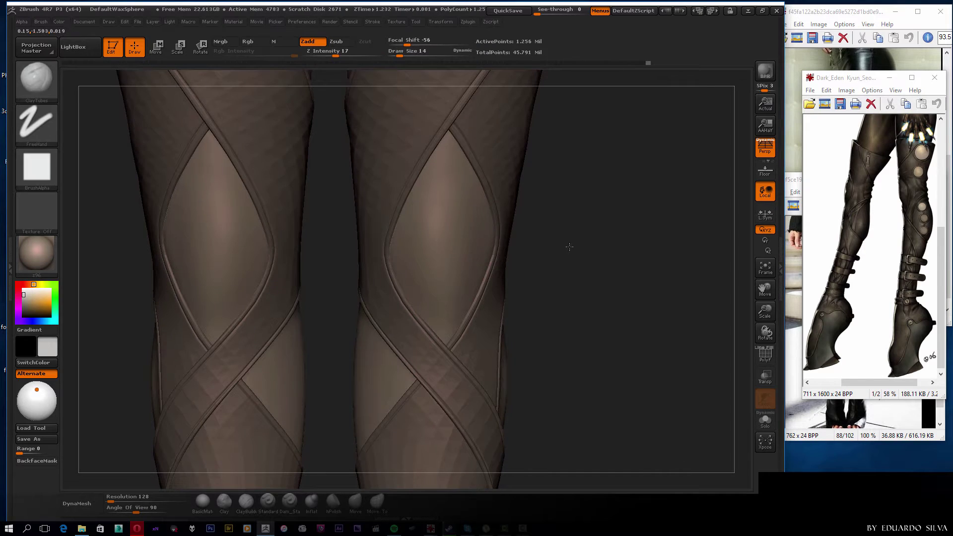
pyautogui.press('f')
pyautogui.moveTo(570, 293)
pyautogui.keyDown('ctrl'); pyautogui.mouseDown(button='right')
pyautogui.moveTo(538, 287)
pyautogui.moveTo(350, 321)
pyautogui.mouseUp(button='right'); pyautogui.keyUp('ctrl')
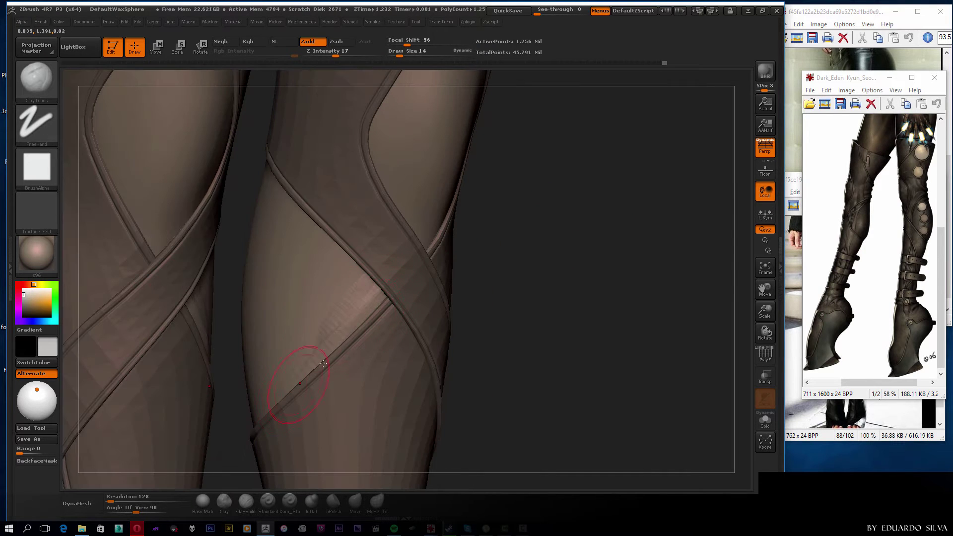
pyautogui.moveTo(323, 364)
pyautogui.mouseDown(button='right')
pyautogui.moveTo(643, 217)
pyautogui.moveTo(536, 226)
pyautogui.moveTo(344, 281)
pyautogui.mouseUp(button='right')
pyautogui.moveTo(390, 199); pyautogui.dragTo(351, 282)
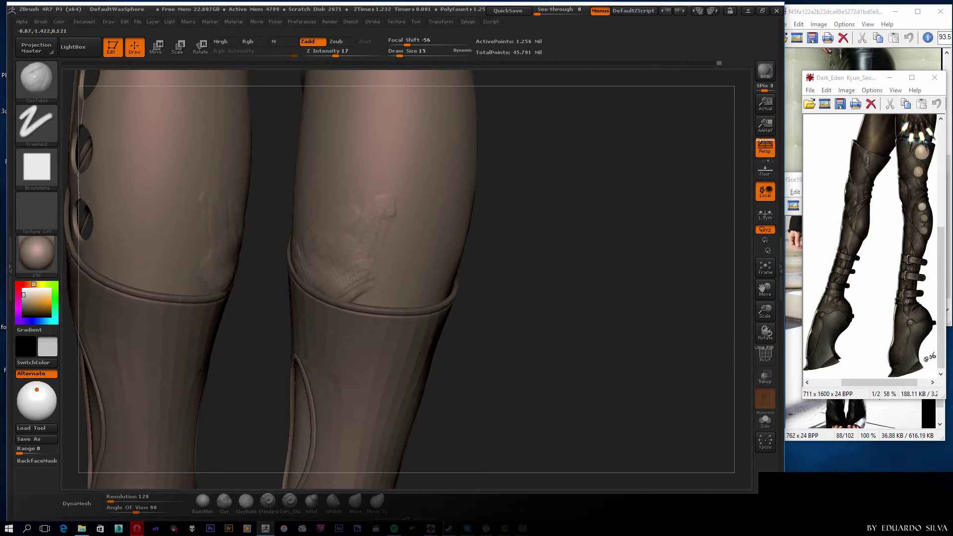
pyautogui.moveTo(374, 164); pyautogui.dragTo(344, 281)
pyautogui.press('shift')
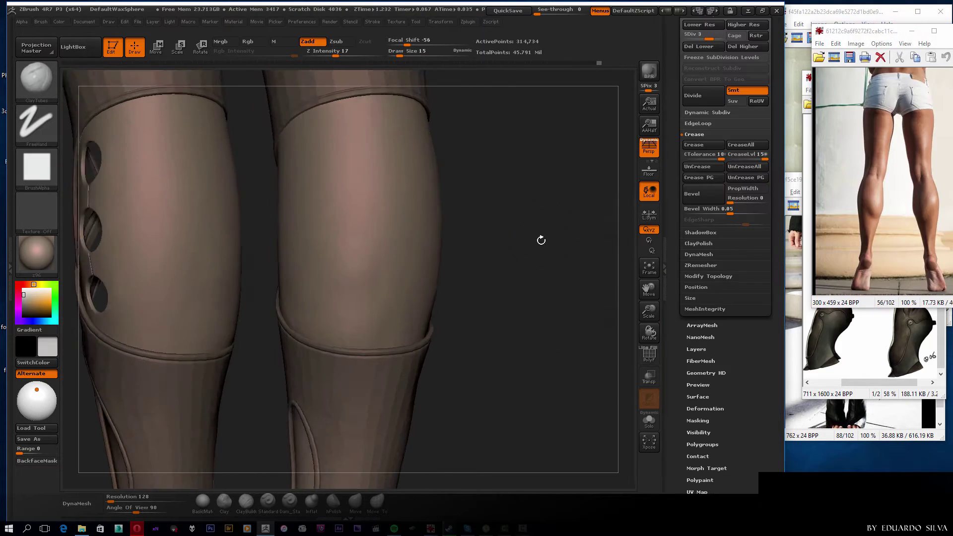
# Bring the boot reference image forward and smooth the sculpted shin surface.
pyautogui.moveTo(541, 240); pyautogui.dragTo(337, 338)
pyautogui.press('space')
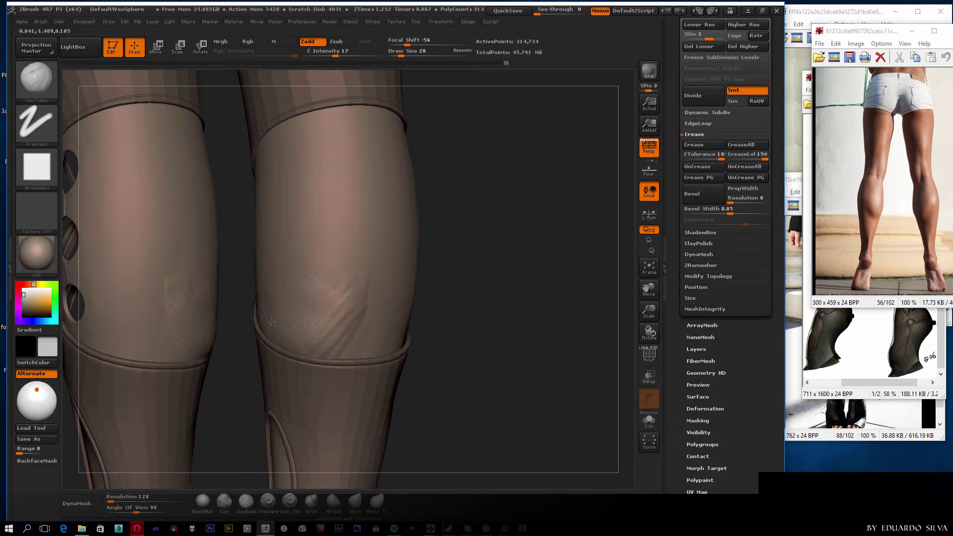
pyautogui.click(821, 338)
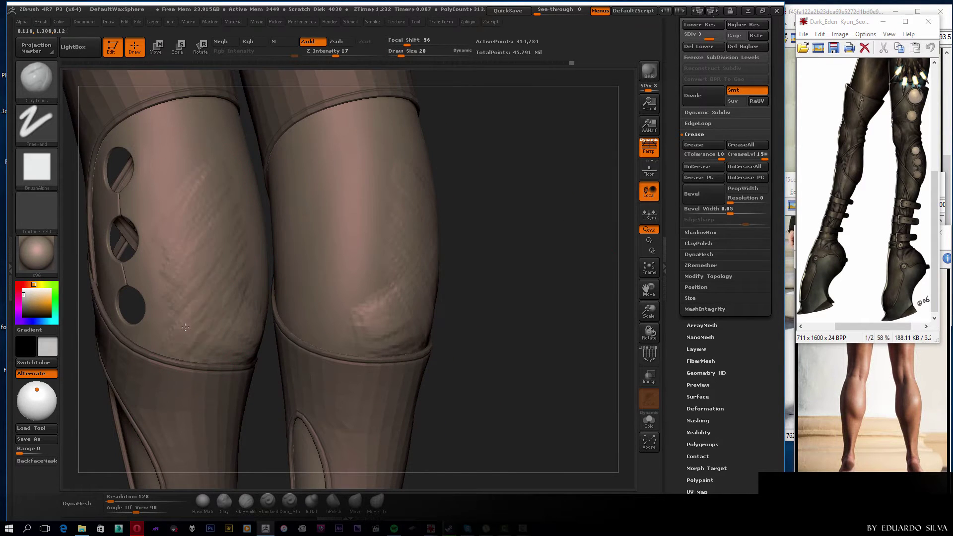
pyautogui.press('shift')
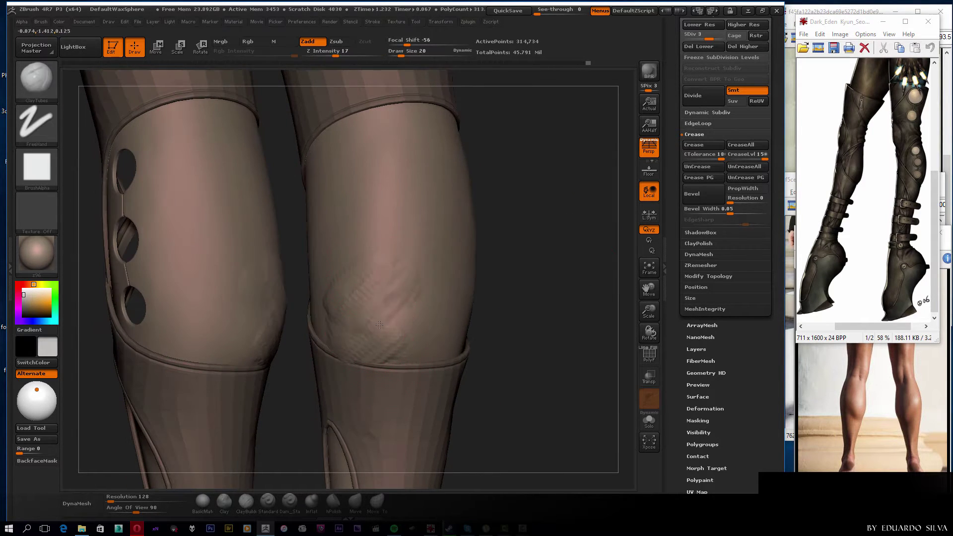
pyautogui.moveTo(380, 324); pyautogui.dragTo(427, 205)
pyautogui.press('shift')
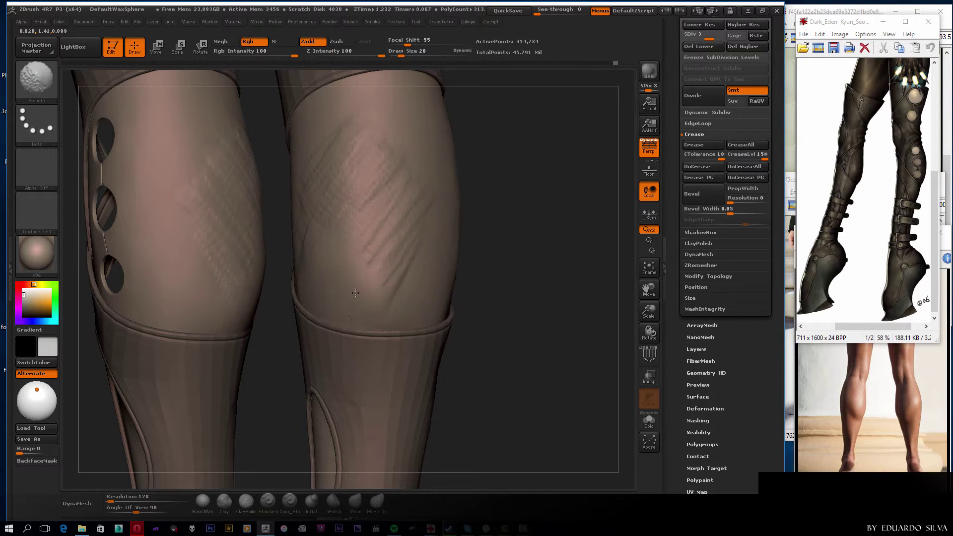
pyautogui.moveTo(477, 183); pyautogui.dragTo(539, 184)
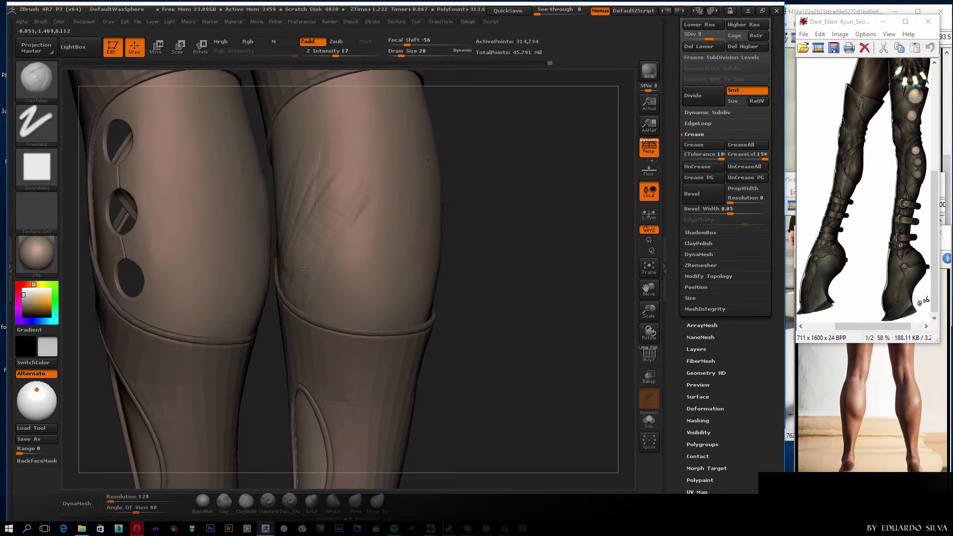
pyautogui.keyDown('shift'); pyautogui.moveTo(304, 271); pyautogui.dragTo(327, 209); pyautogui.keyUp('shift')
pyautogui.moveTo(377, 303)
pyautogui.mouseDown()
pyautogui.moveTo(530, 215)
pyautogui.moveTo(532, 202)
pyautogui.moveTo(490, 255)
pyautogui.moveTo(405, 196)
pyautogui.mouseUp()
# Sculpt fabric wrinkle strokes across both thighs and the lower left thigh.
pyautogui.moveTo(348, 337); pyautogui.dragTo(323, 308)
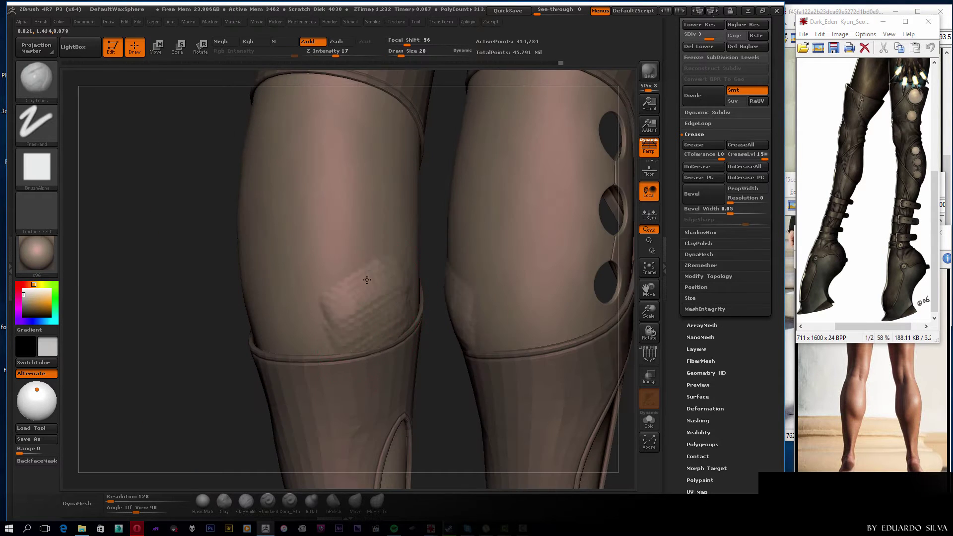
pyautogui.moveTo(343, 149); pyautogui.dragTo(318, 248)
pyautogui.moveTo(472, 223); pyautogui.dragTo(447, 298)
pyautogui.moveTo(327, 273); pyautogui.dragTo(298, 347)
pyautogui.moveTo(492, 283); pyautogui.dragTo(447, 348)
pyautogui.moveTo(209, 307)
pyautogui.mouseDown()
pyautogui.moveTo(298, 318)
pyautogui.moveTo(318, 343)
pyautogui.mouseUp()
pyautogui.moveTo(208, 348)
pyautogui.mouseDown()
pyautogui.moveTo(345, 323)
pyautogui.moveTo(331, 273)
pyautogui.mouseUp()
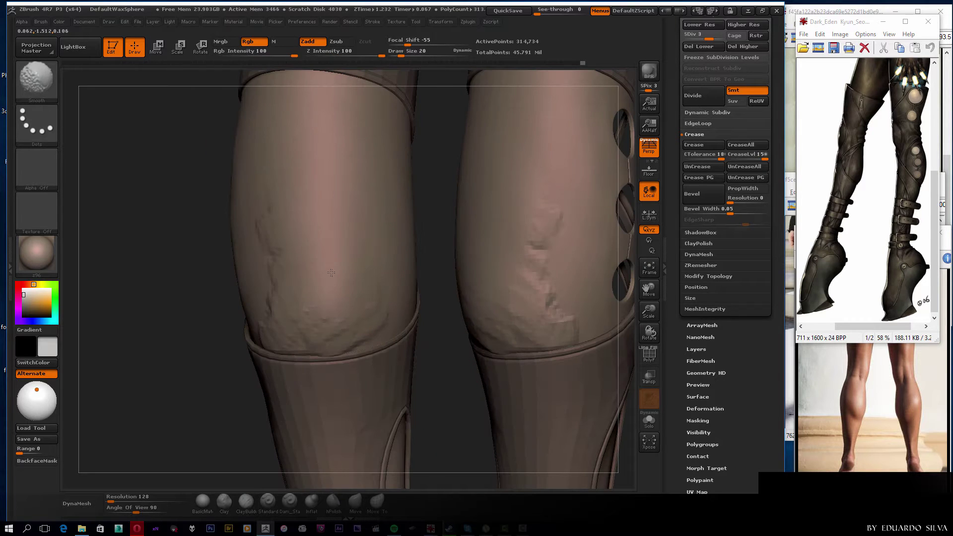
# Check the outer sides of both legs and add faint wrinkle strokes.
pyautogui.keyDown('shift'); pyautogui.moveTo(173, 298); pyautogui.dragTo(124, 298); pyautogui.keyUp('shift')
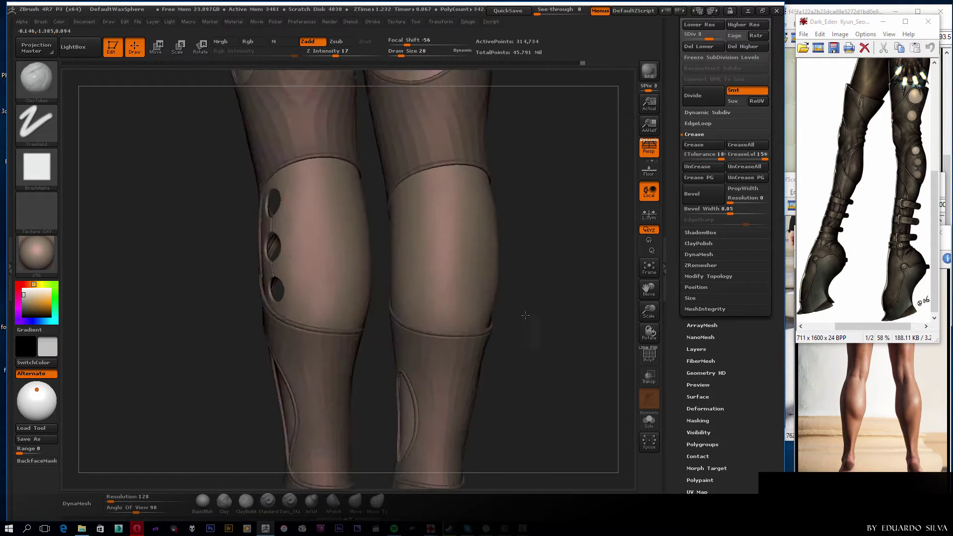
pyautogui.moveTo(546, 248); pyautogui.dragTo(425, 225)
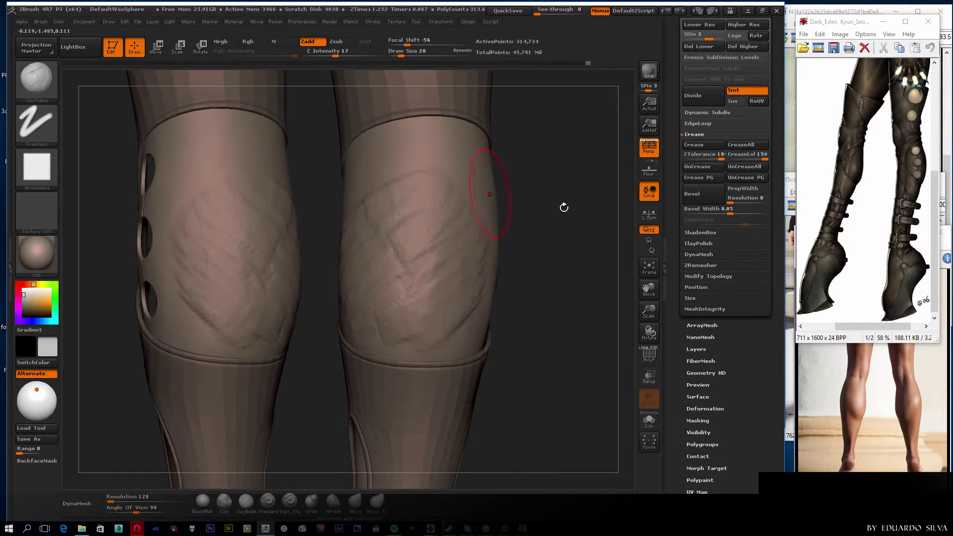
pyautogui.moveTo(563, 206)
pyautogui.mouseDown()
pyautogui.moveTo(514, 229)
pyautogui.moveTo(437, 233)
pyautogui.mouseUp()
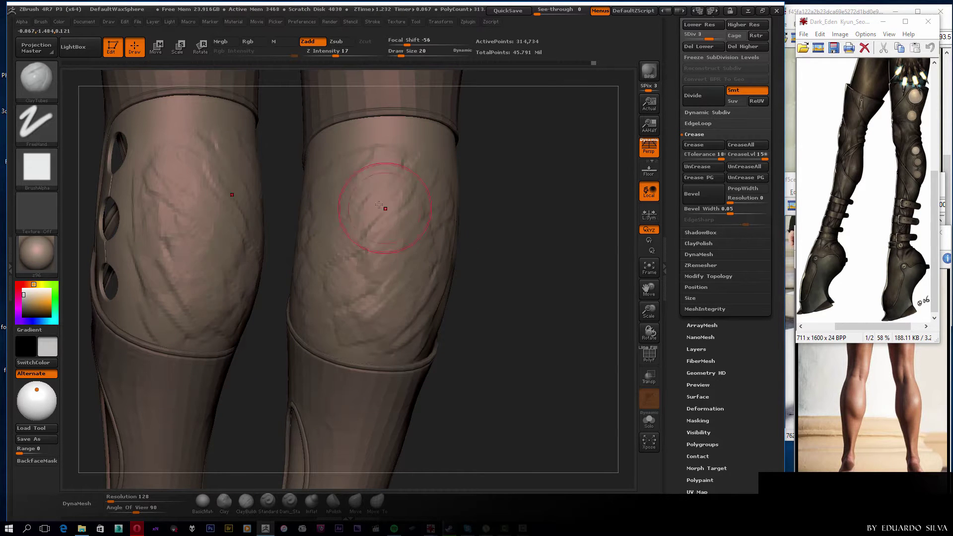
pyautogui.keyDown('shift'); pyautogui.moveTo(524, 167); pyautogui.dragTo(450, 221); pyautogui.keyUp('shift')
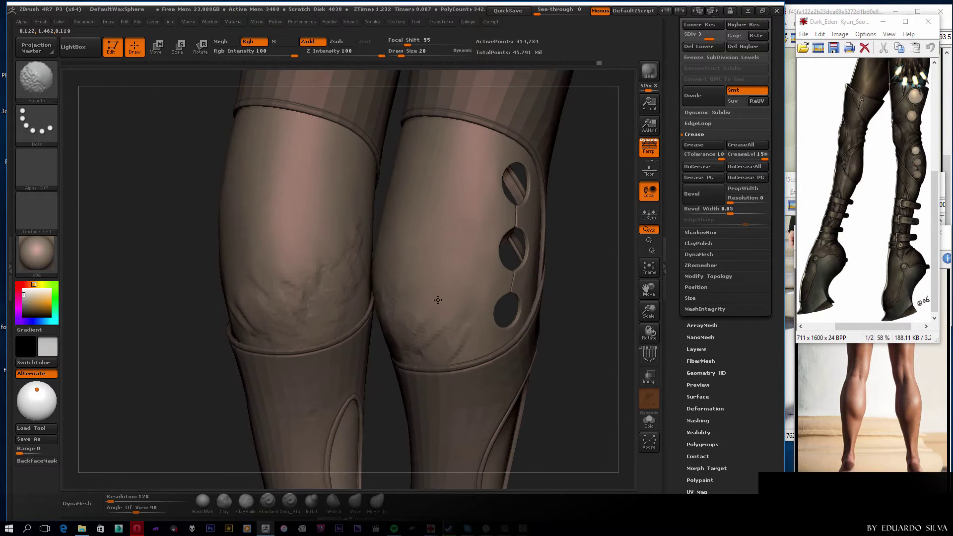
pyautogui.keyDown('shift'); pyautogui.moveTo(438, 300); pyautogui.dragTo(397, 281); pyautogui.keyUp('shift')
pyautogui.moveTo(282, 298)
pyautogui.mouseDown()
pyautogui.moveTo(293, 225)
pyautogui.moveTo(276, 159)
pyautogui.mouseUp()
pyautogui.press('shift')
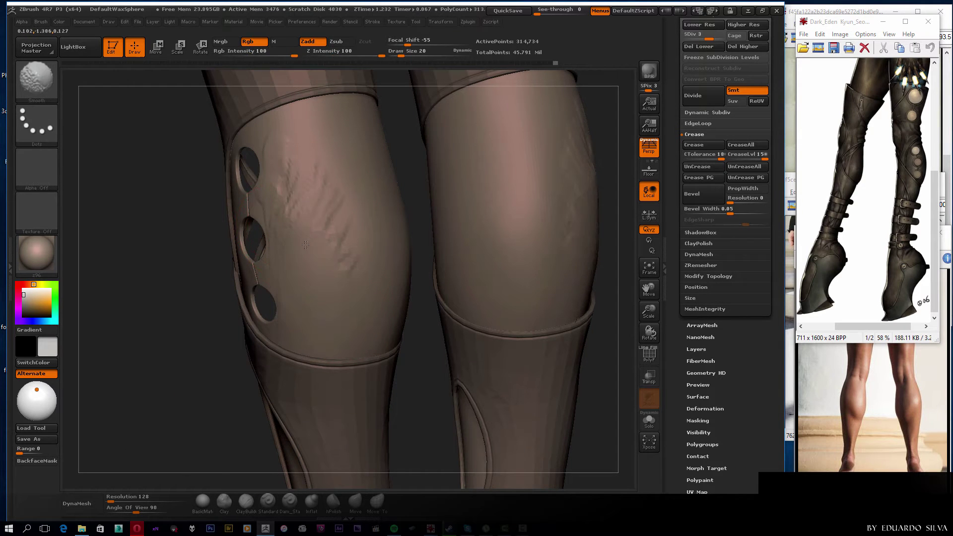
# Smooth overly strong wrinkles and check the knees from several angles.
pyautogui.moveTo(341, 173)
pyautogui.mouseDown()
pyautogui.moveTo(562, 251)
pyautogui.moveTo(541, 228)
pyautogui.moveTo(350, 249)
pyautogui.moveTo(438, 225)
pyautogui.mouseUp()
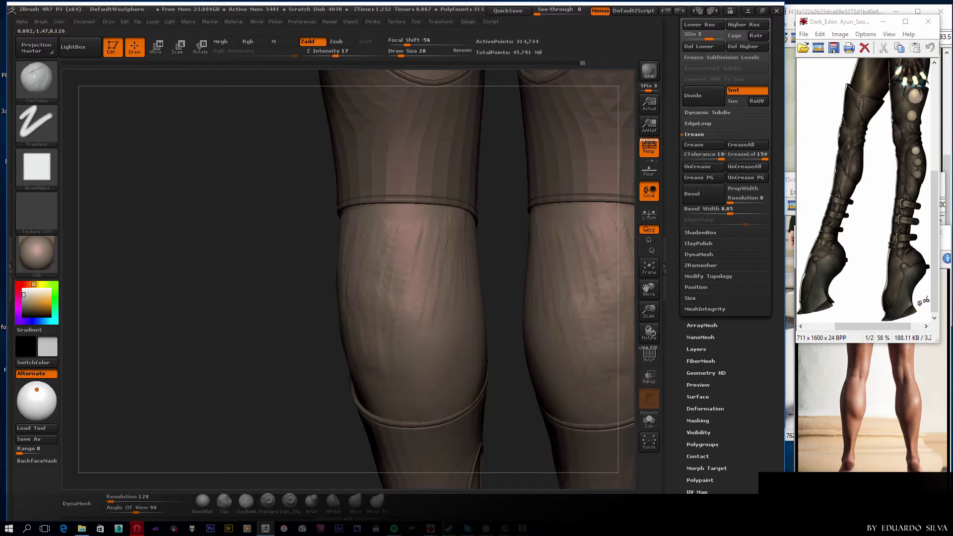
pyautogui.press('shift')
pyautogui.moveTo(416, 238)
pyautogui.mouseDown()
pyautogui.moveTo(228, 313)
pyautogui.moveTo(309, 284)
pyautogui.mouseUp()
pyautogui.moveTo(374, 251)
pyautogui.mouseDown()
pyautogui.moveTo(234, 234)
pyautogui.moveTo(330, 213)
pyautogui.moveTo(249, 240)
pyautogui.moveTo(264, 294)
pyautogui.mouseUp()
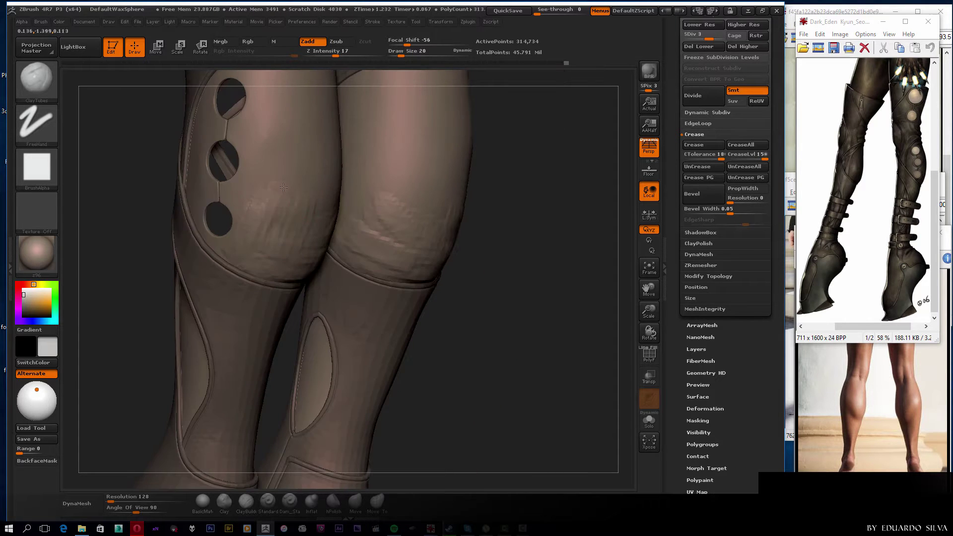
pyautogui.moveTo(289, 185); pyautogui.dragTo(386, 301)
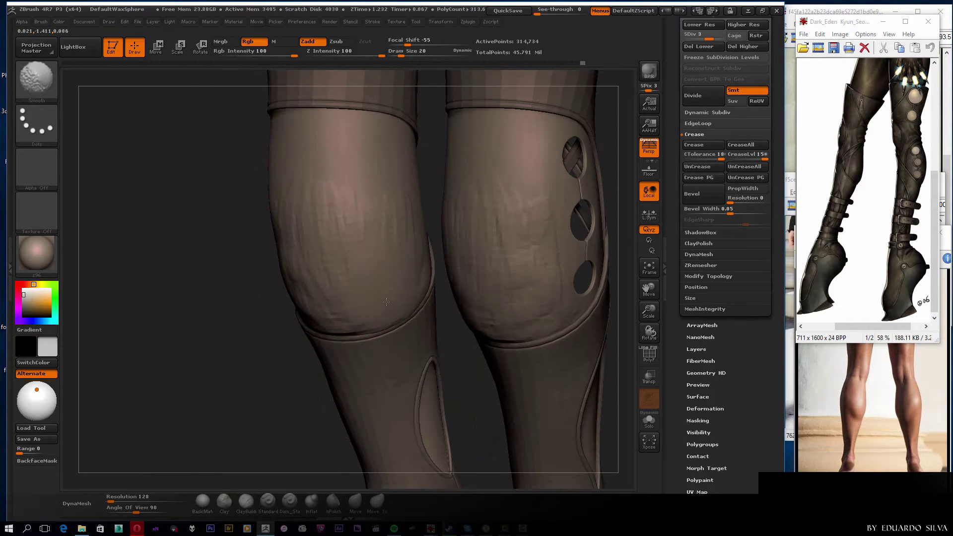
pyautogui.moveTo(350, 201); pyautogui.dragTo(344, 222)
pyautogui.moveTo(368, 268)
pyautogui.mouseDown()
pyautogui.moveTo(371, 321)
pyautogui.moveTo(505, 273)
pyautogui.moveTo(449, 283)
pyautogui.moveTo(350, 263)
pyautogui.mouseUp()
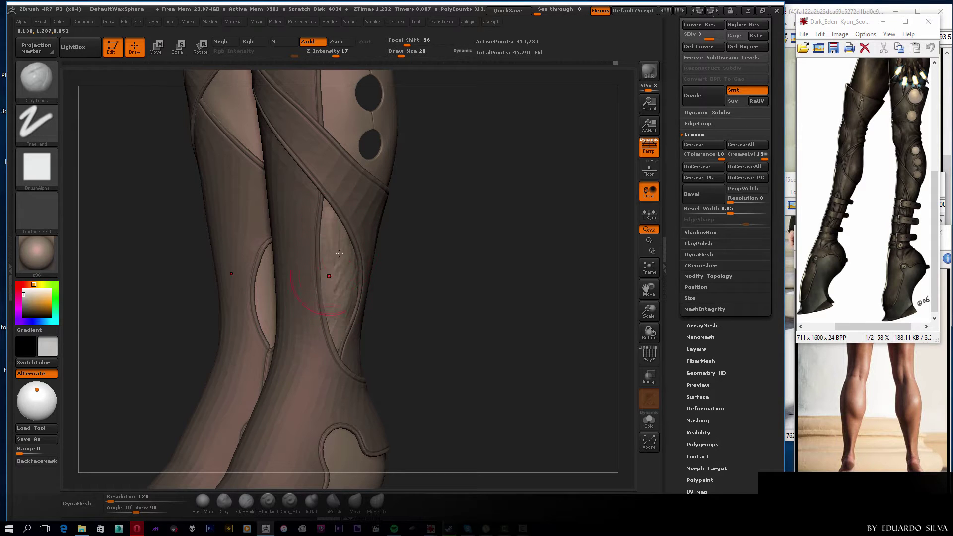
# Smooth the leg cut-outs and settle on a full front view of both legs.
pyautogui.press('shift')
pyautogui.moveTo(331, 188)
pyautogui.mouseDown()
pyautogui.moveTo(354, 180)
pyautogui.moveTo(358, 269)
pyautogui.mouseUp()
pyautogui.press('shift')
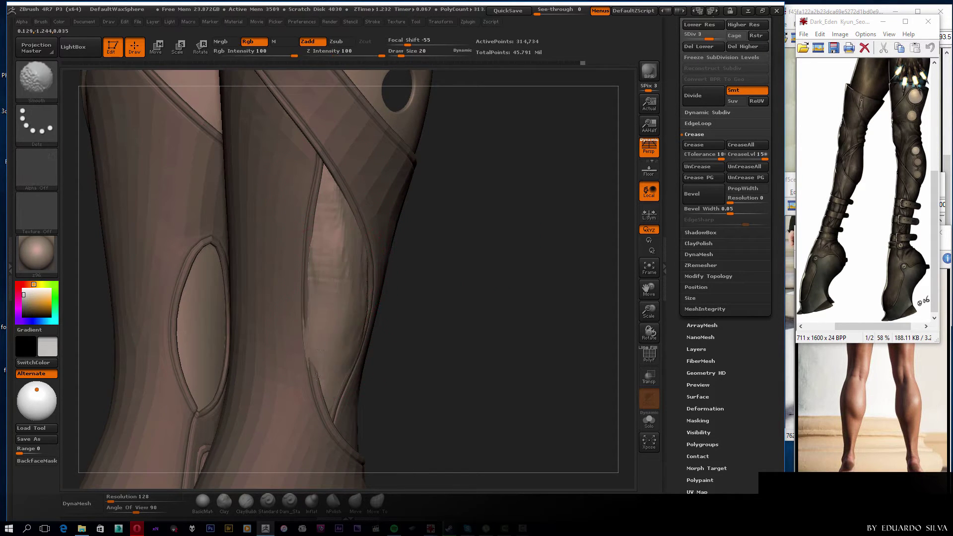
pyautogui.moveTo(447, 149); pyautogui.dragTo(377, 223)
pyautogui.moveTo(446, 224); pyautogui.dragTo(362, 318)
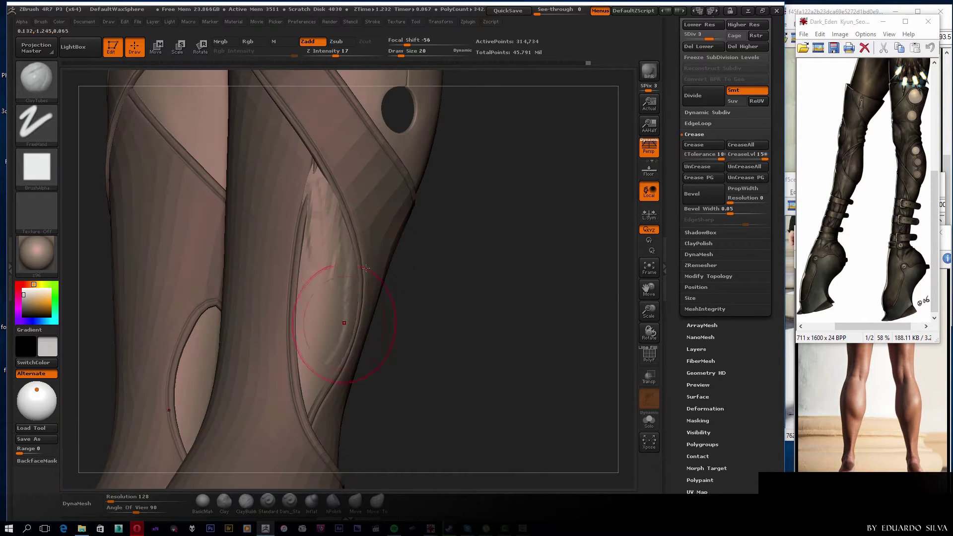
pyautogui.moveTo(496, 298)
pyautogui.keyDown('shift'); pyautogui.mouseDown()
pyautogui.moveTo(530, 363)
pyautogui.moveTo(511, 283)
pyautogui.moveTo(538, 313)
pyautogui.moveTo(301, 285)
pyautogui.mouseUp(); pyautogui.keyUp('shift')
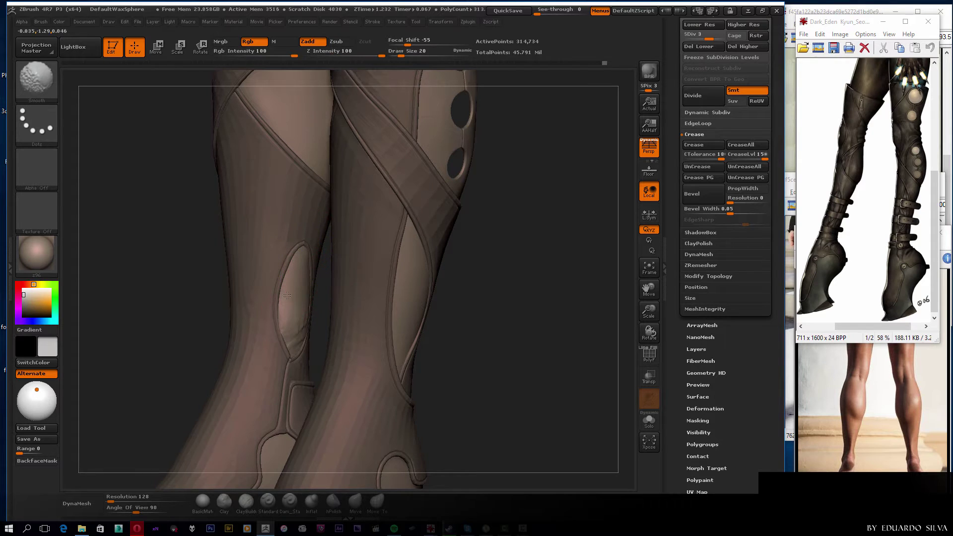
pyautogui.moveTo(447, 278)
pyautogui.mouseDown()
pyautogui.moveTo(474, 292)
pyautogui.moveTo(307, 331)
pyautogui.mouseUp()
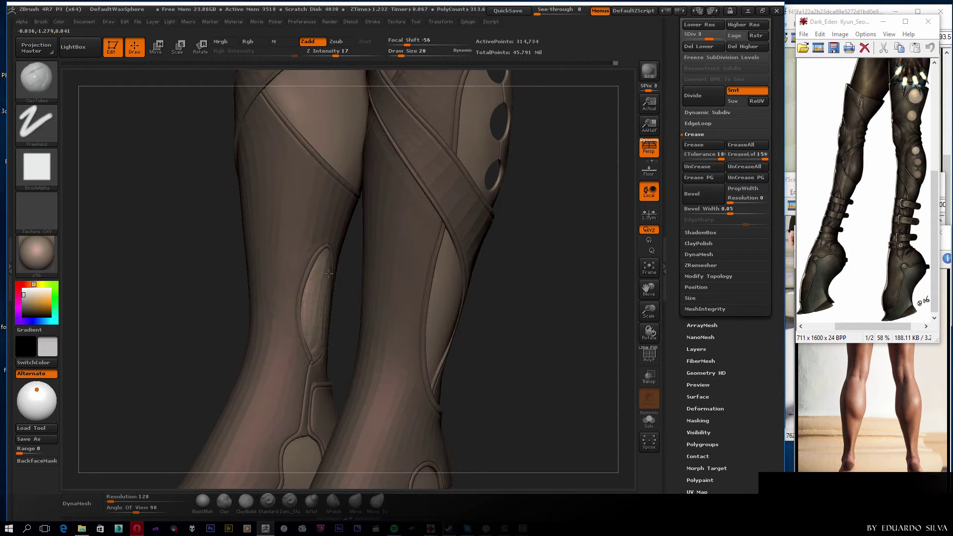
pyautogui.moveTo(522, 278)
pyautogui.mouseDown()
pyautogui.moveTo(506, 298)
pyautogui.moveTo(338, 362)
pyautogui.mouseUp()
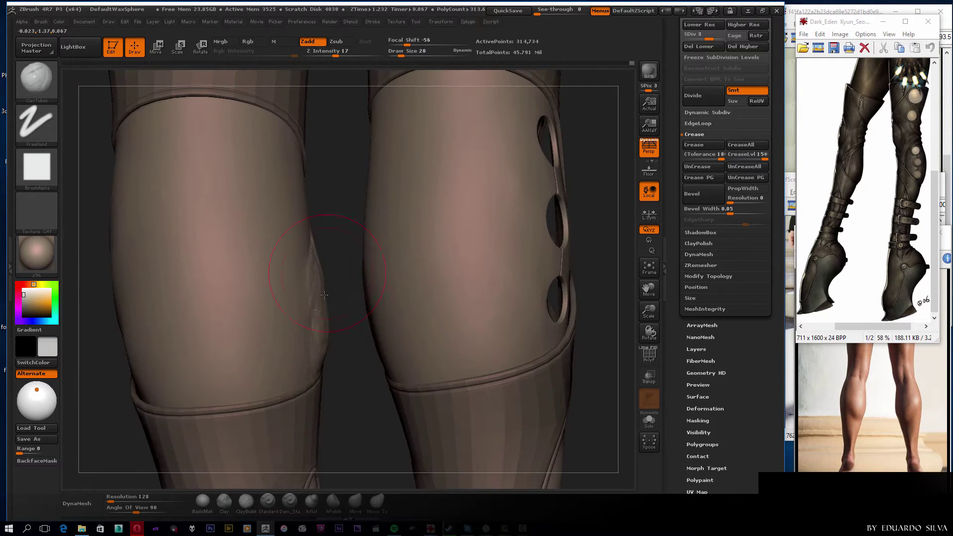
# Sculpt wrinkles into the knee opening between the crisscross straps and reveal all subtools.
pyautogui.moveTo(341, 265)
pyautogui.mouseDown()
pyautogui.moveTo(298, 276)
pyautogui.moveTo(433, 297)
pyautogui.moveTo(532, 160)
pyautogui.moveTo(549, 253)
pyautogui.moveTo(321, 373)
pyautogui.mouseUp()
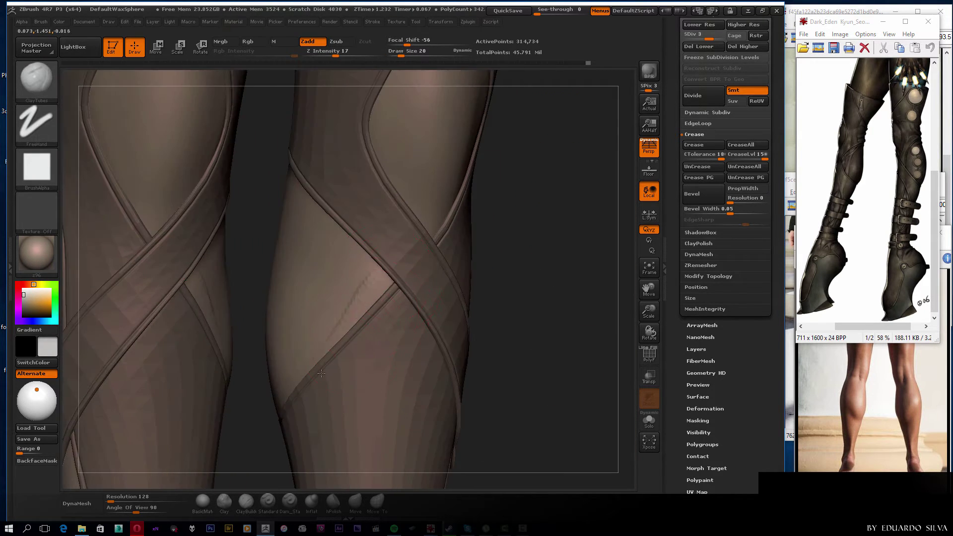
pyautogui.moveTo(530, 266)
pyautogui.mouseDown()
pyautogui.moveTo(330, 268)
pyautogui.moveTo(523, 259)
pyautogui.moveTo(507, 287)
pyautogui.moveTo(485, 270)
pyautogui.moveTo(475, 230)
pyautogui.moveTo(383, 261)
pyautogui.moveTo(401, 210)
pyautogui.mouseUp()
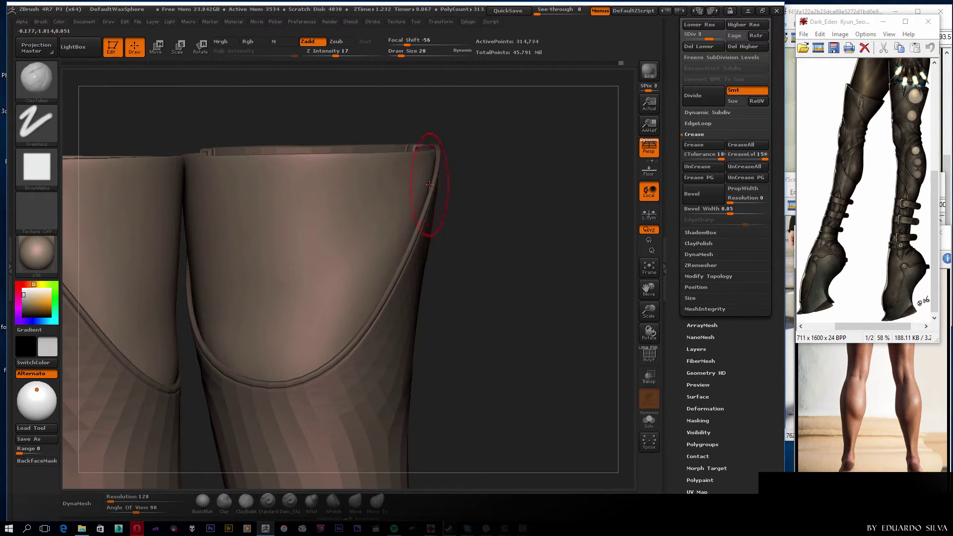
pyautogui.moveTo(427, 179); pyautogui.dragTo(351, 173)
pyautogui.moveTo(404, 246); pyautogui.dragTo(442, 351)
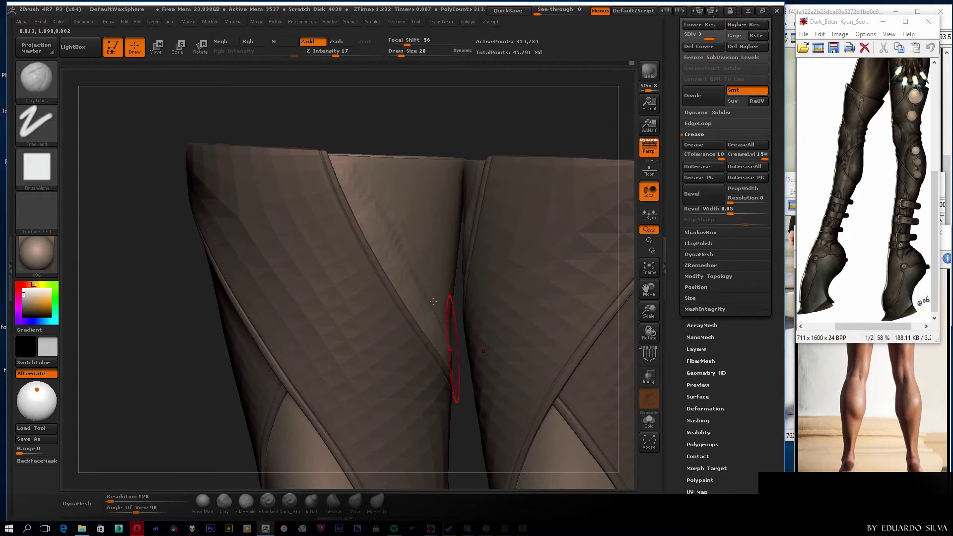
pyautogui.moveTo(433, 301)
pyautogui.mouseDown()
pyautogui.moveTo(573, 154)
pyautogui.moveTo(357, 311)
pyautogui.moveTo(367, 261)
pyautogui.mouseUp()
pyautogui.moveTo(341, 211)
pyautogui.mouseDown()
pyautogui.moveTo(347, 276)
pyautogui.moveTo(318, 257)
pyautogui.mouseUp()
pyautogui.press('f')
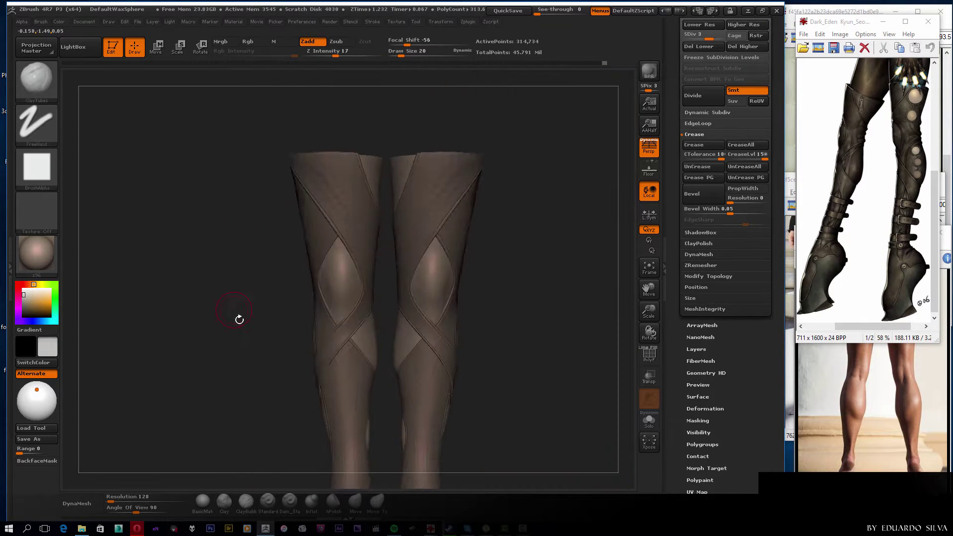
pyautogui.moveTo(238, 319)
pyautogui.mouseDown()
pyautogui.moveTo(251, 293)
pyautogui.moveTo(238, 298)
pyautogui.mouseUp()
pyautogui.click(763, 217)
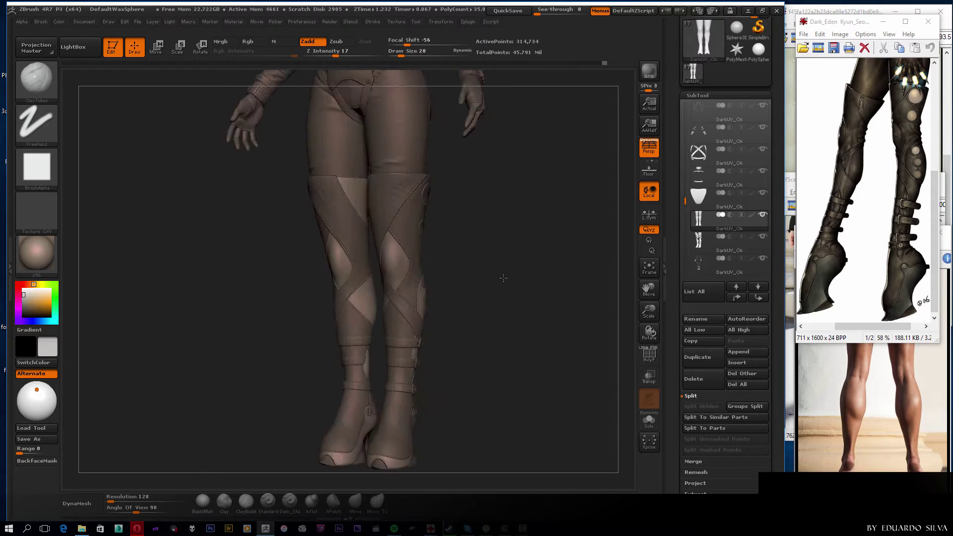
# Shrink the brush and sculpt a seam line along the inner side of the boot.
pyautogui.moveTo(496, 249)
pyautogui.mouseDown()
pyautogui.moveTo(546, 272)
pyautogui.moveTo(559, 370)
pyautogui.moveTo(571, 230)
pyautogui.moveTo(498, 217)
pyautogui.moveTo(409, 320)
pyautogui.moveTo(263, 337)
pyautogui.moveTo(272, 349)
pyautogui.moveTo(426, 372)
pyautogui.mouseUp()
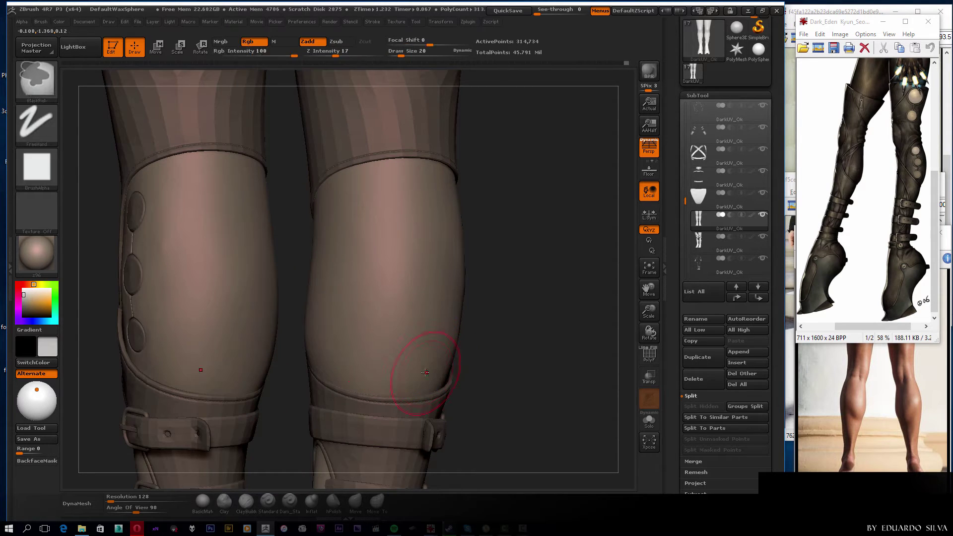
pyautogui.press('f')
pyautogui.moveTo(546, 298)
pyautogui.mouseDown()
pyautogui.moveTo(496, 261)
pyautogui.moveTo(429, 355)
pyautogui.moveTo(485, 273)
pyautogui.mouseUp()
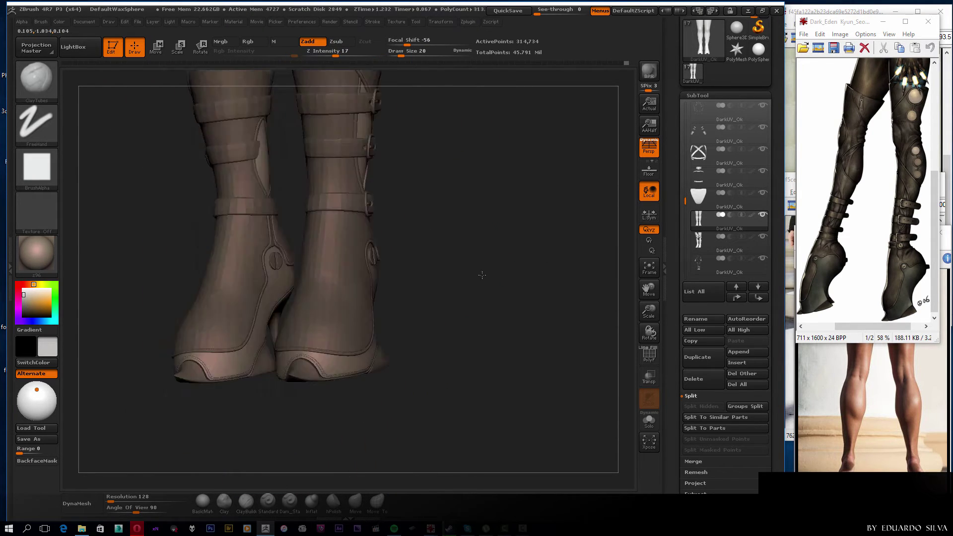
pyautogui.press('space')
pyautogui.moveTo(392, 318)
pyautogui.mouseDown()
pyautogui.moveTo(380, 291)
pyautogui.moveTo(323, 314)
pyautogui.mouseUp()
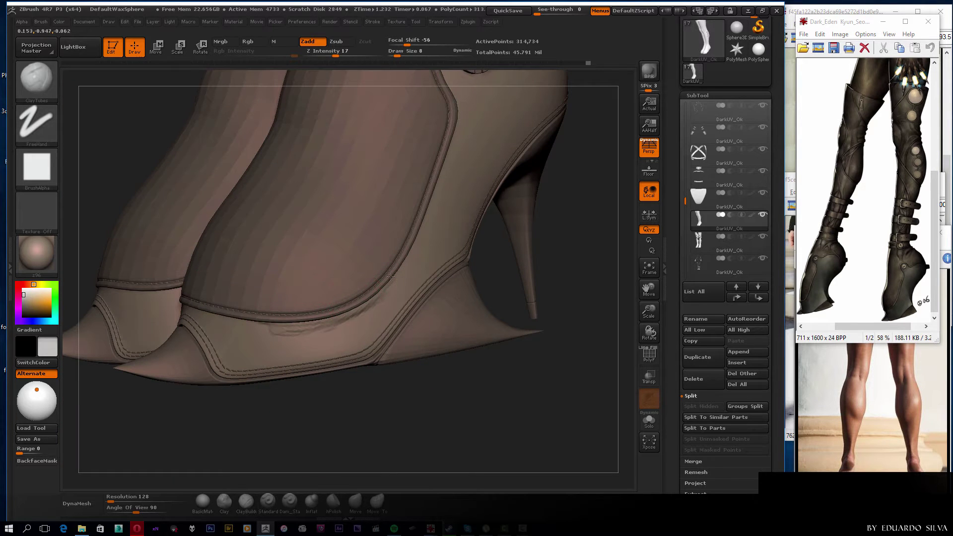
pyautogui.moveTo(570, 348)
pyautogui.mouseDown()
pyautogui.moveTo(446, 298)
pyautogui.moveTo(370, 337)
pyautogui.moveTo(308, 219)
pyautogui.moveTo(446, 318)
pyautogui.mouseUp()
pyautogui.moveTo(446, 318)
pyautogui.mouseDown()
pyautogui.moveTo(512, 192)
pyautogui.moveTo(444, 228)
pyautogui.mouseUp()
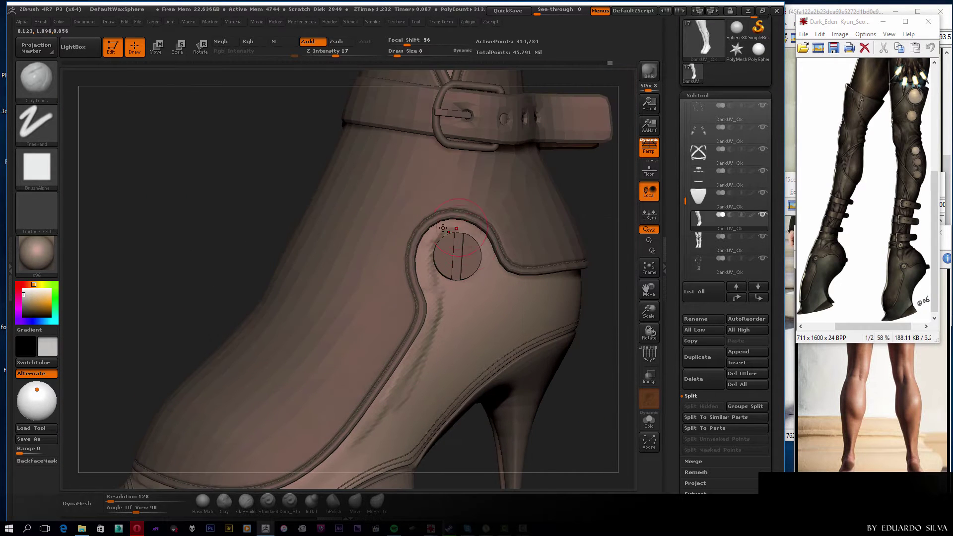
pyautogui.moveTo(526, 279); pyautogui.dragTo(508, 276)
pyautogui.moveTo(427, 315)
pyautogui.mouseDown()
pyautogui.moveTo(482, 276)
pyautogui.moveTo(415, 245)
pyautogui.moveTo(395, 310)
pyautogui.mouseUp()
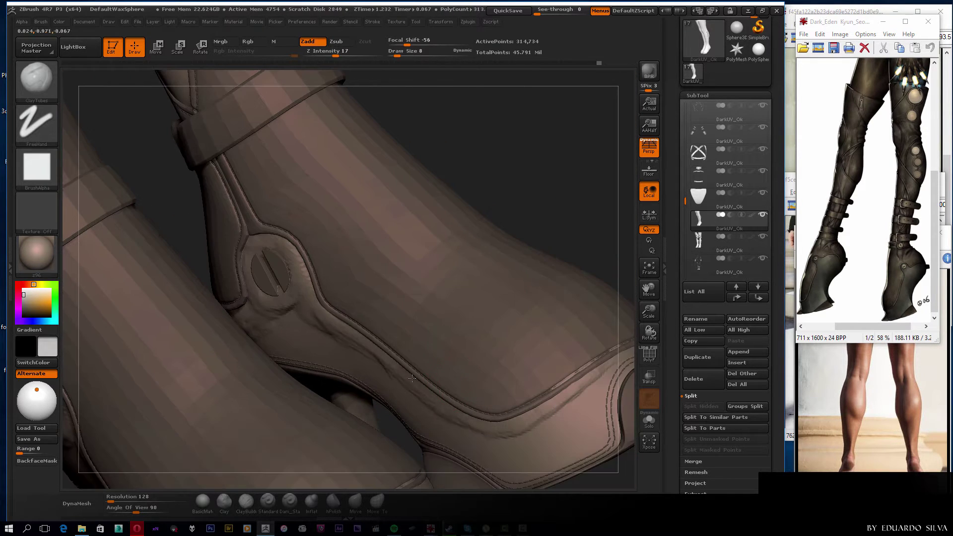
# Add a ClayTubes stroke near the ankle stud and smooth the lump below it.
pyautogui.press('shift')
pyautogui.moveTo(286, 293); pyautogui.dragTo(446, 396, button='right')
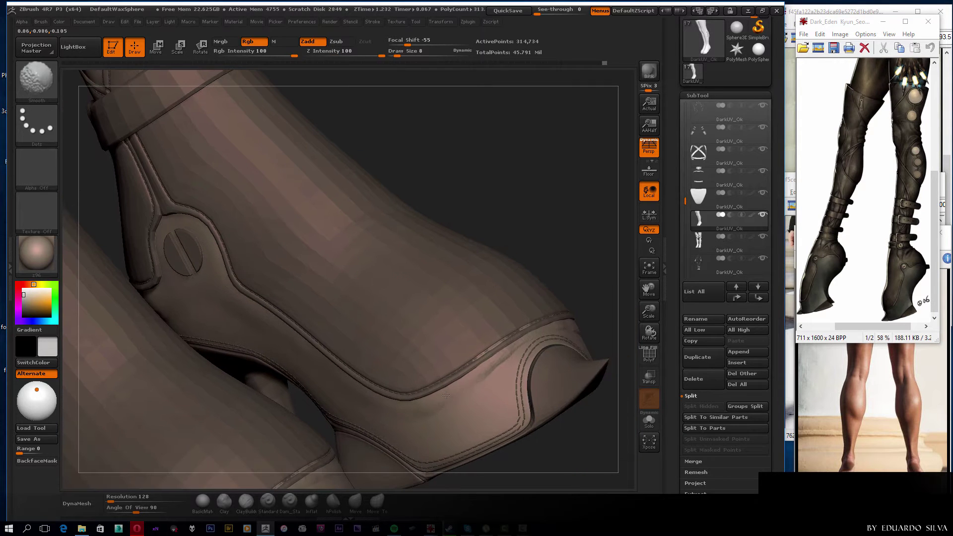
pyautogui.moveTo(543, 265)
pyautogui.mouseDown(button='right')
pyautogui.moveTo(606, 436)
pyautogui.moveTo(531, 315)
pyautogui.moveTo(219, 272)
pyautogui.moveTo(324, 328)
pyautogui.mouseUp(button='right')
pyautogui.press('b')
pyautogui.press('c')
pyautogui.press('t')
pyautogui.moveTo(457, 377)
pyautogui.mouseDown(button='right')
pyautogui.moveTo(557, 240)
pyautogui.moveTo(493, 241)
pyautogui.moveTo(348, 322)
pyautogui.mouseUp(button='right')
pyautogui.moveTo(347, 322)
pyautogui.mouseDown()
pyautogui.moveTo(319, 319)
pyautogui.moveTo(327, 315)
pyautogui.mouseUp()
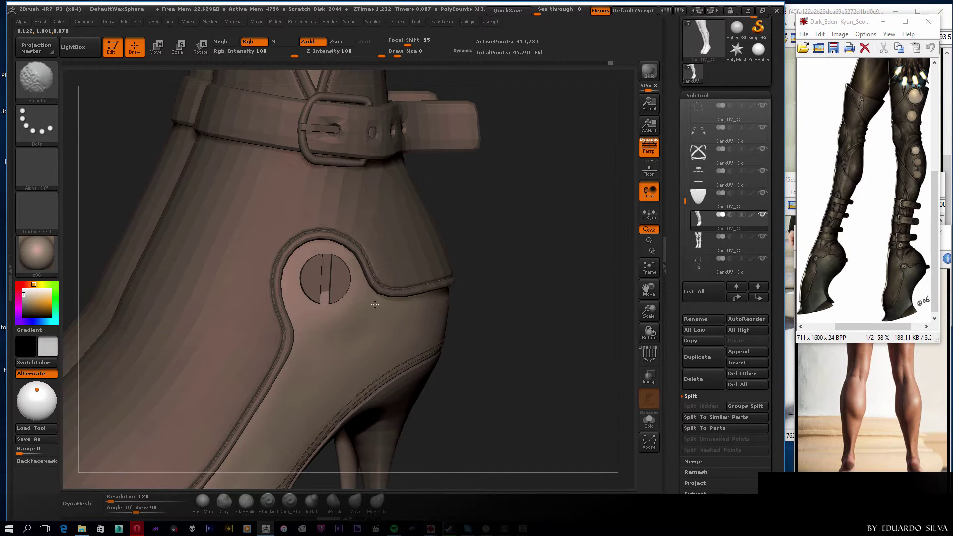
pyautogui.moveTo(375, 305)
pyautogui.mouseDown(button='right')
pyautogui.moveTo(493, 276)
pyautogui.moveTo(199, 327)
pyautogui.mouseUp(button='right')
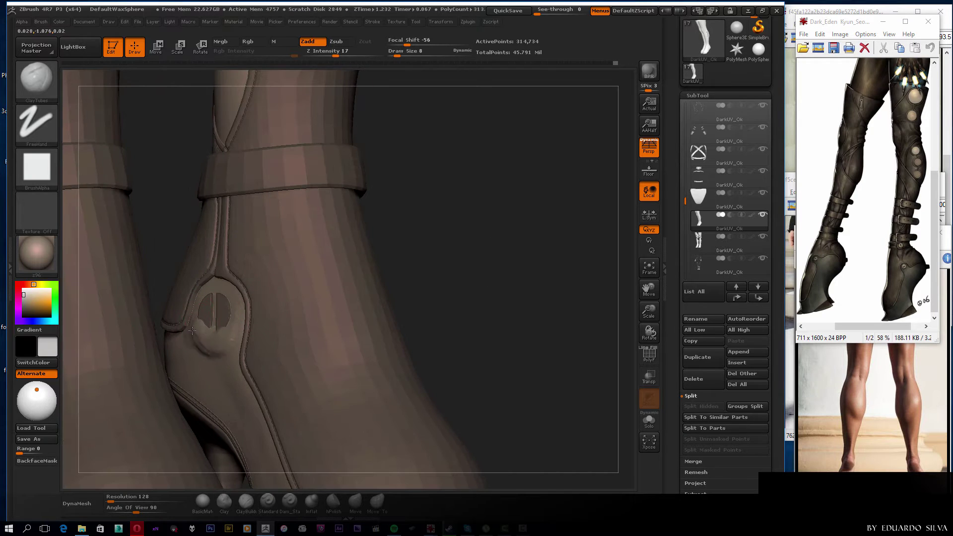
pyautogui.moveTo(192, 330); pyautogui.dragTo(187, 341)
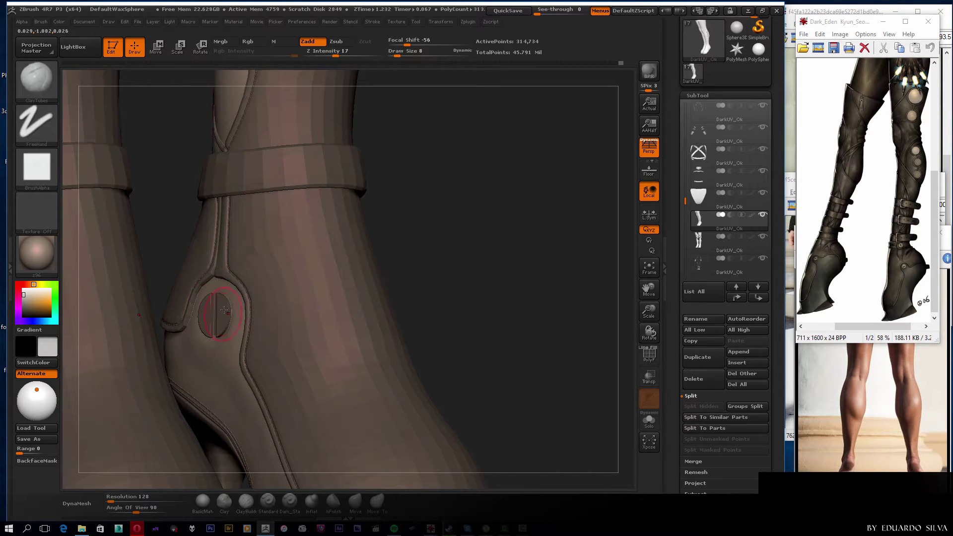
pyautogui.moveTo(225, 311); pyautogui.dragTo(257, 267, button='right')
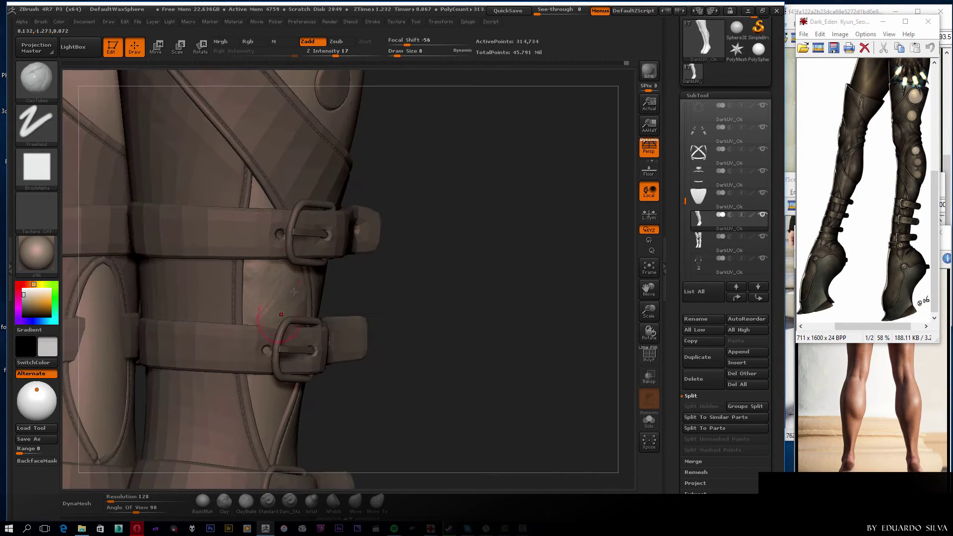
# Smooth the surface around the upper strap buckles and zoom out to both boots.
pyautogui.moveTo(294, 292)
pyautogui.mouseDown(button='right')
pyautogui.moveTo(316, 276)
pyautogui.moveTo(528, 240)
pyautogui.moveTo(288, 311)
pyautogui.moveTo(303, 317)
pyautogui.moveTo(273, 279)
pyautogui.moveTo(306, 275)
pyautogui.mouseUp(button='right')
pyautogui.press('shift')
pyautogui.moveTo(297, 315)
pyautogui.mouseDown(button='right')
pyautogui.moveTo(234, 276)
pyautogui.moveTo(490, 287)
pyautogui.moveTo(453, 283)
pyautogui.moveTo(256, 343)
pyautogui.mouseUp(button='right')
pyautogui.press('shift')
pyautogui.press('shift')
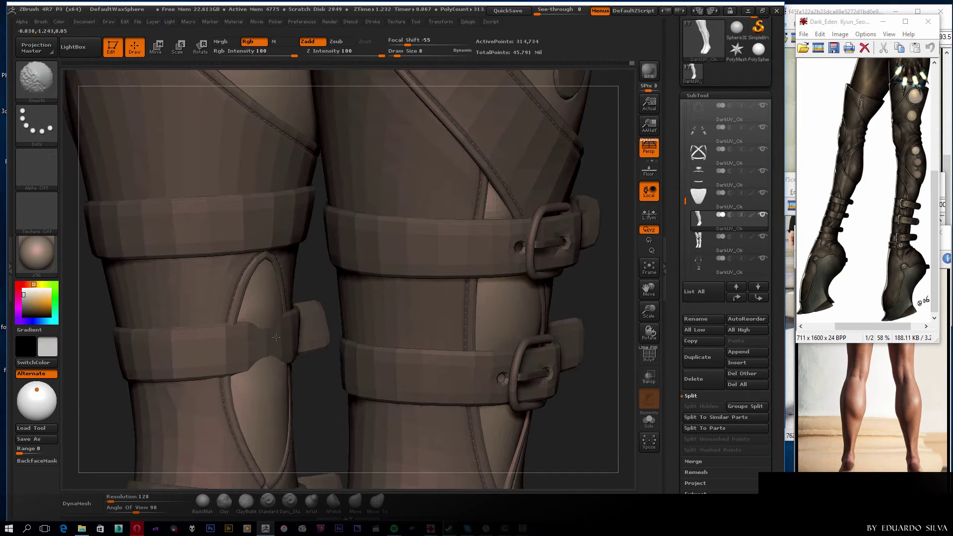
pyautogui.press('shift')
pyautogui.press('shift')
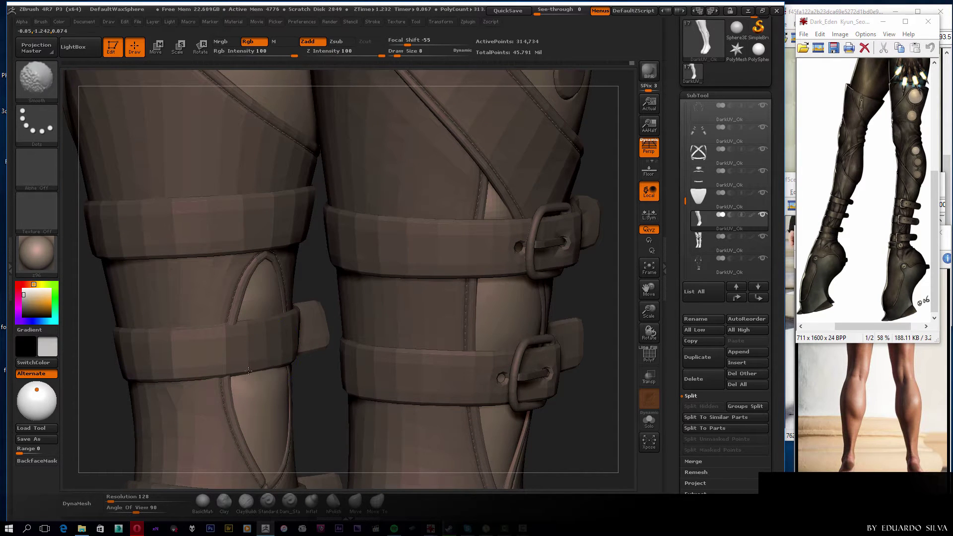
pyautogui.press('shift')
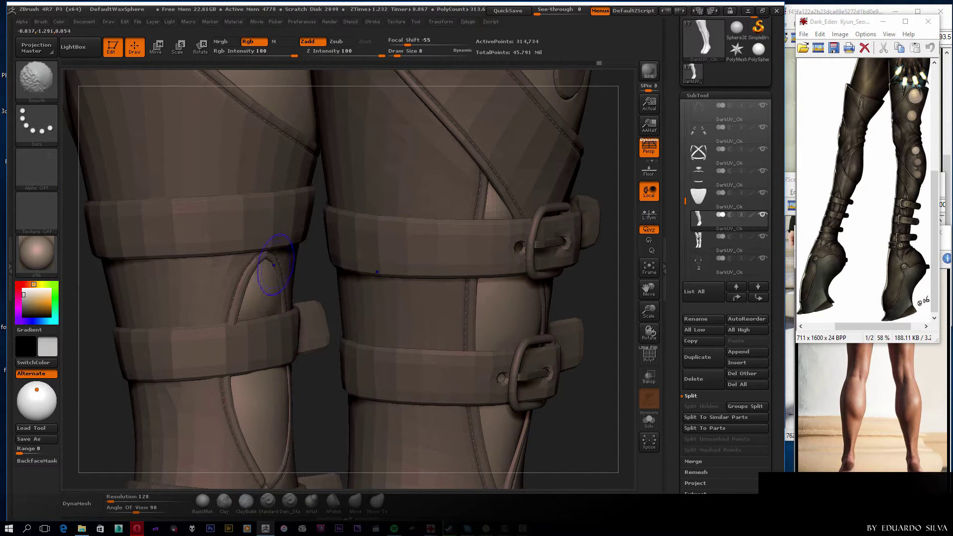
pyautogui.press('shift')
pyautogui.press('shift')
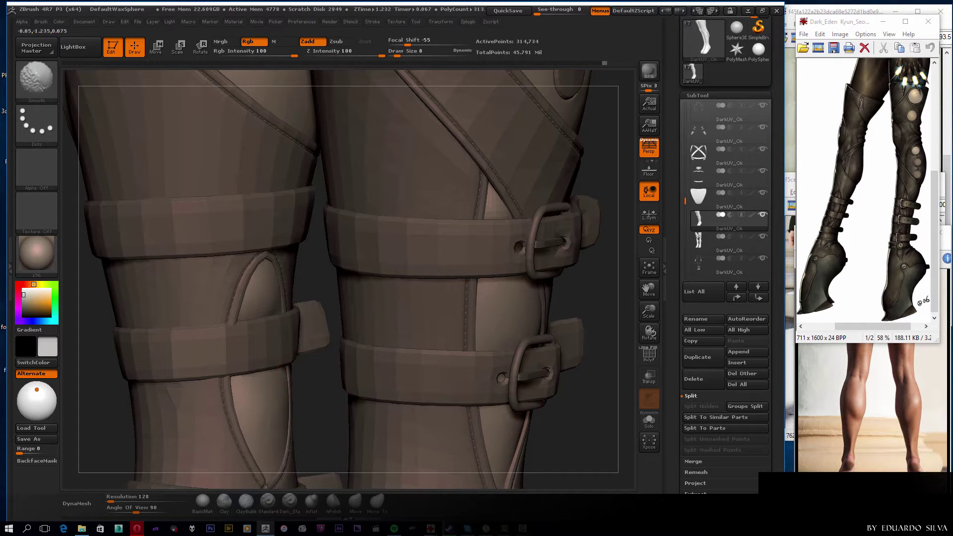
pyautogui.press('f')
pyautogui.moveTo(599, 278)
pyautogui.mouseDown()
pyautogui.moveTo(531, 276)
pyautogui.moveTo(568, 243)
pyautogui.moveTo(512, 283)
pyautogui.moveTo(500, 329)
pyautogui.moveTo(496, 242)
pyautogui.mouseUp()
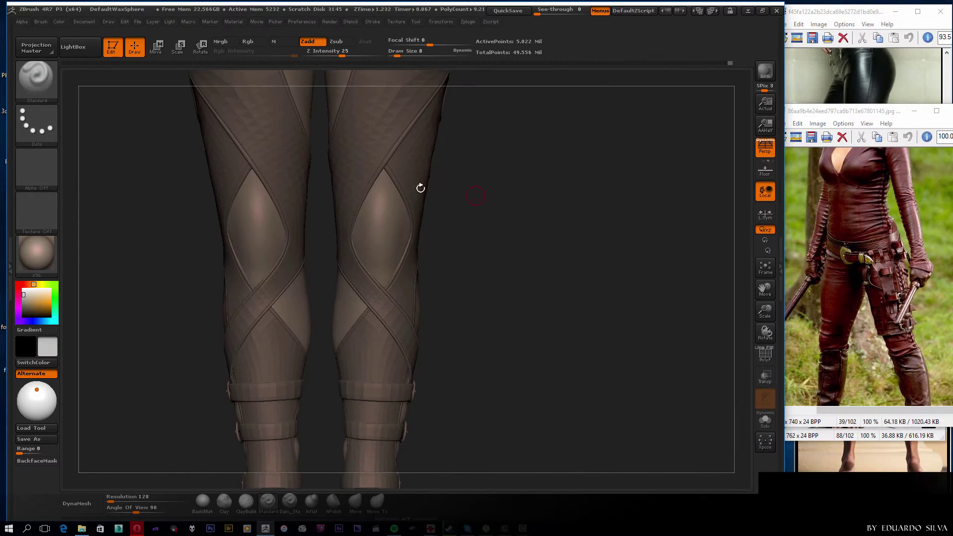
# Set focal shift 36 with a smaller brush and toggle transparency to see under the straps.
pyautogui.moveTo(421, 188)
pyautogui.mouseDown()
pyautogui.moveTo(620, 258)
pyautogui.moveTo(585, 252)
pyautogui.moveTo(613, 228)
pyautogui.moveTo(558, 234)
pyautogui.mouseUp()
pyautogui.press('space')
pyautogui.moveTo(481, 254)
pyautogui.mouseDown()
pyautogui.moveTo(499, 254)
pyautogui.moveTo(378, 247)
pyautogui.mouseUp()
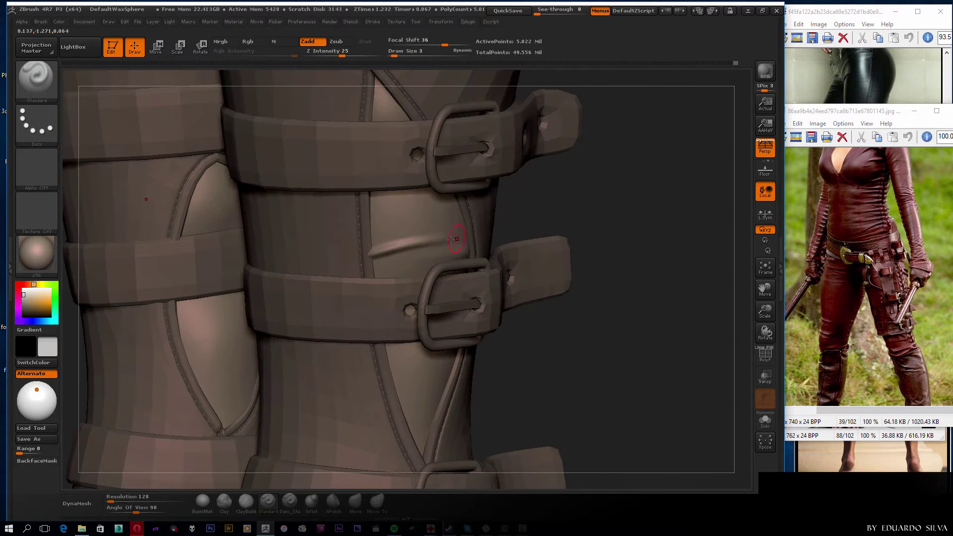
pyautogui.hotkey('alt', 't')
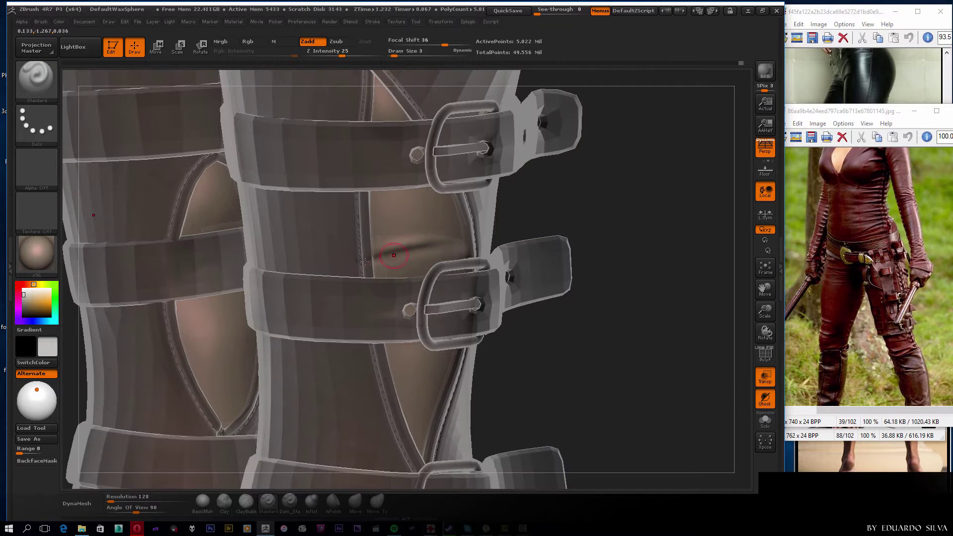
pyautogui.moveTo(343, 269); pyautogui.dragTo(456, 248)
pyautogui.hotkey('alt', 't')
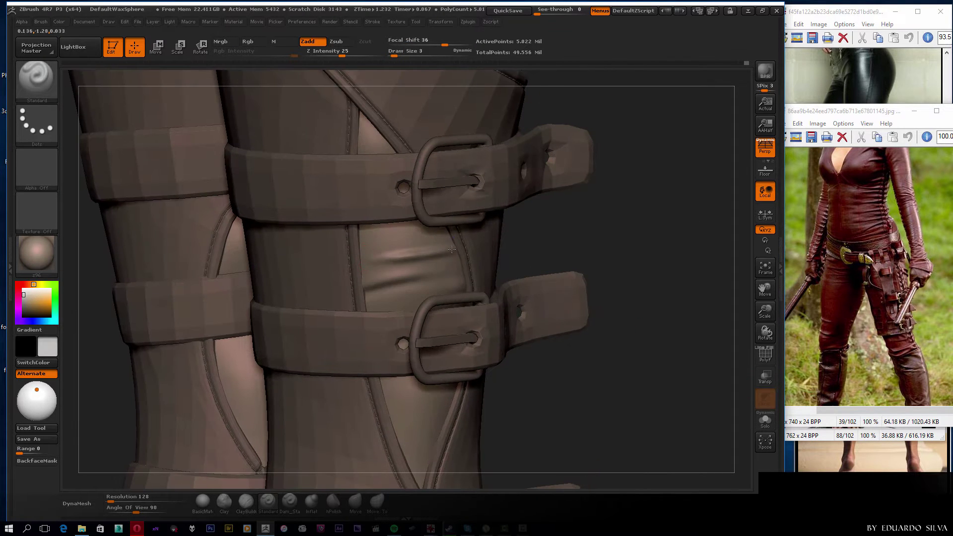
pyautogui.hotkey('alt', 't')
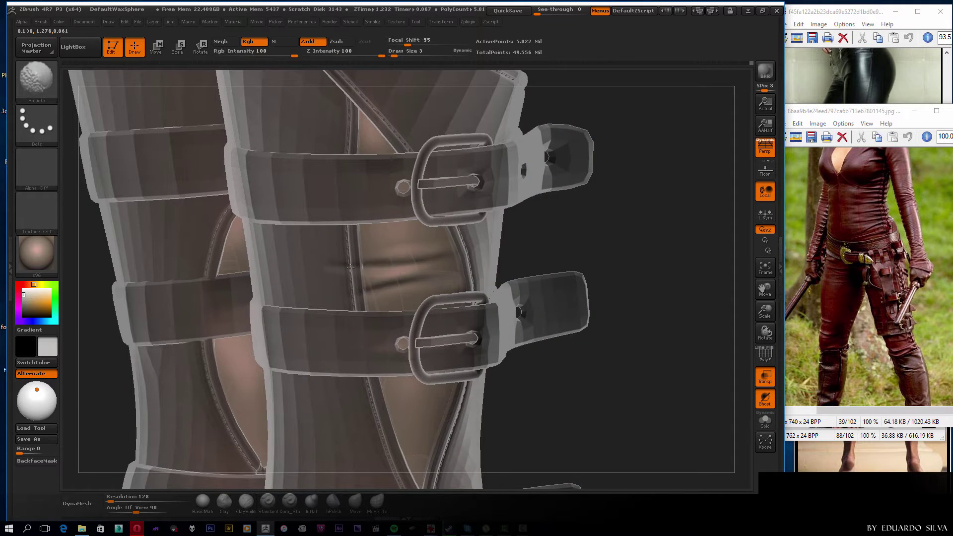
pyautogui.moveTo(485, 258)
pyautogui.mouseDown()
pyautogui.moveTo(466, 261)
pyautogui.moveTo(464, 281)
pyautogui.moveTo(450, 277)
pyautogui.mouseUp()
pyautogui.hotkey('alt', 't')
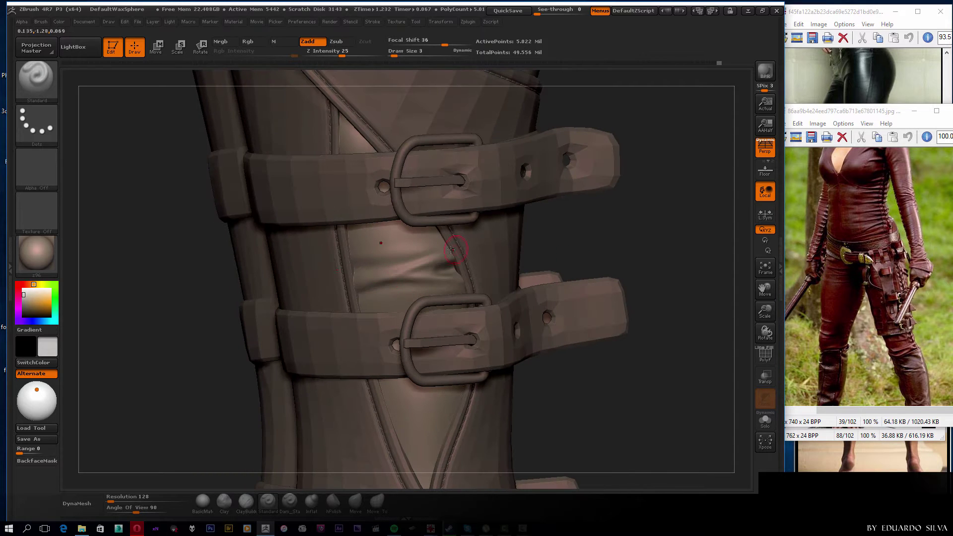
# Smooth the folds in the stocking panel between the buckled straps.
pyautogui.press('shift')
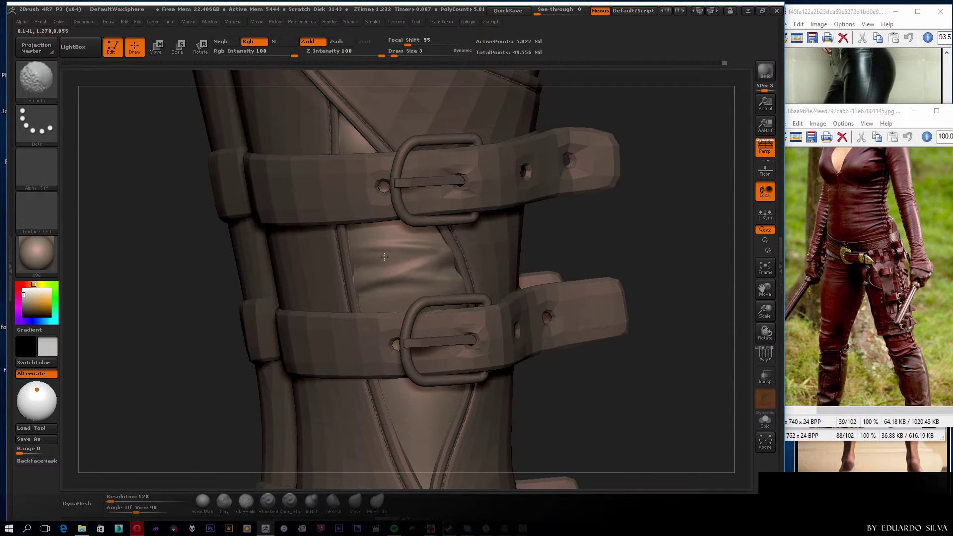
pyautogui.moveTo(384, 257)
pyautogui.mouseDown()
pyautogui.moveTo(570, 272)
pyautogui.moveTo(560, 305)
pyautogui.moveTo(359, 280)
pyautogui.mouseUp()
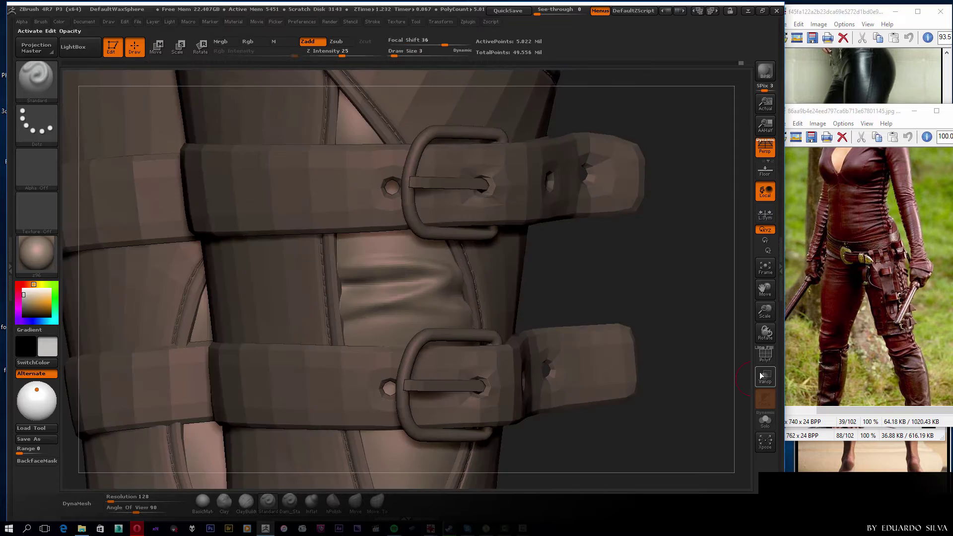
pyautogui.click(762, 376)
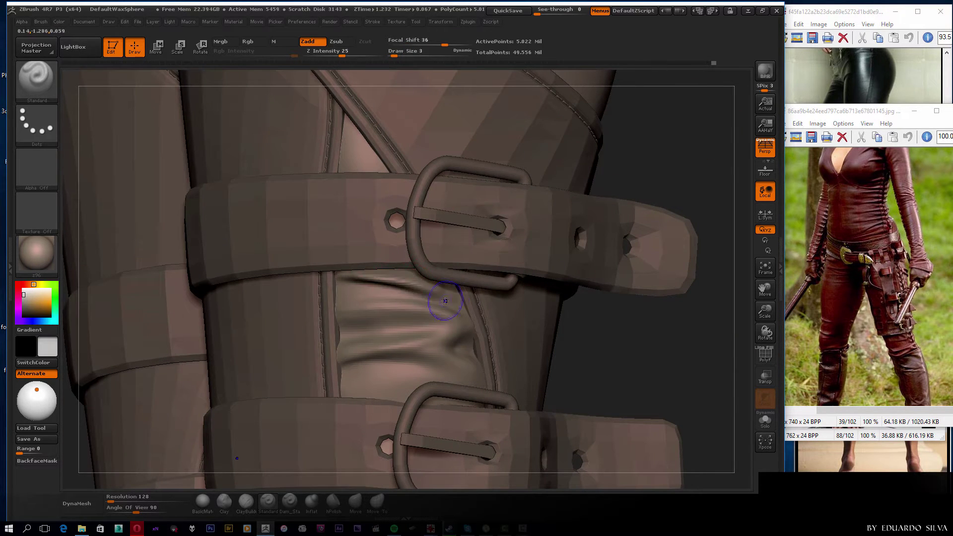
pyautogui.moveTo(705, 357); pyautogui.dragTo(660, 347)
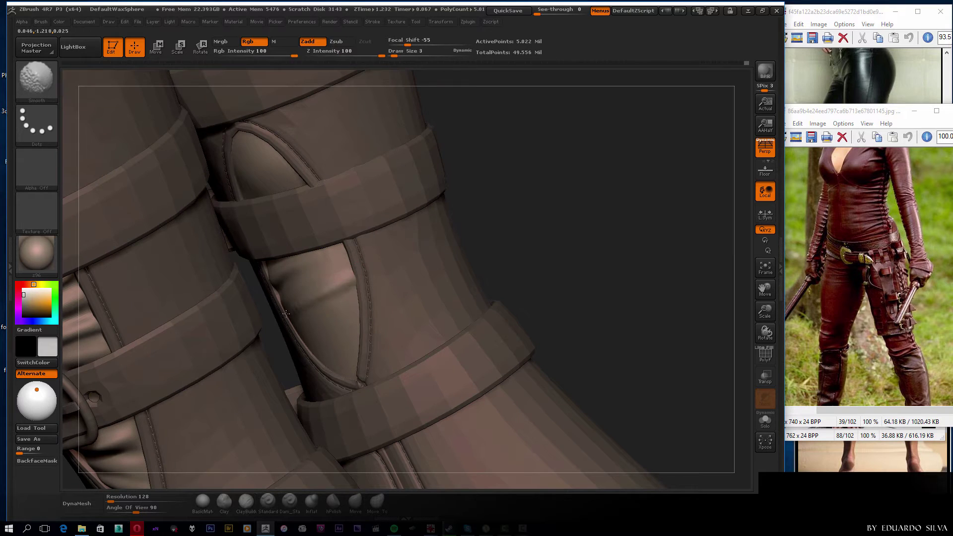
# Carve and smooth creases at the knee below the band, then enlarge the Draw Size.
pyautogui.keyDown('shift'); pyautogui.moveTo(325, 306); pyautogui.dragTo(358, 289); pyautogui.keyUp('shift')
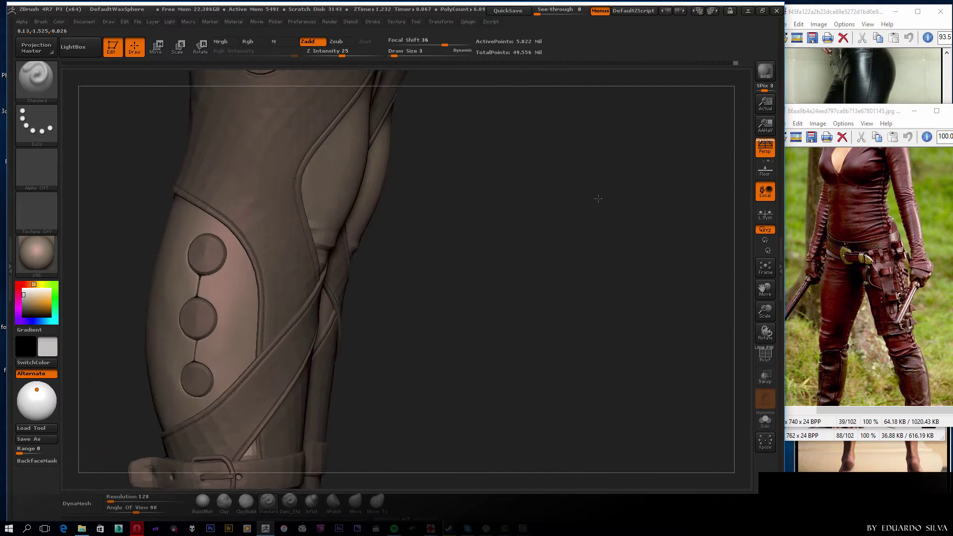
pyautogui.moveTo(216, 269); pyautogui.dragTo(159, 295)
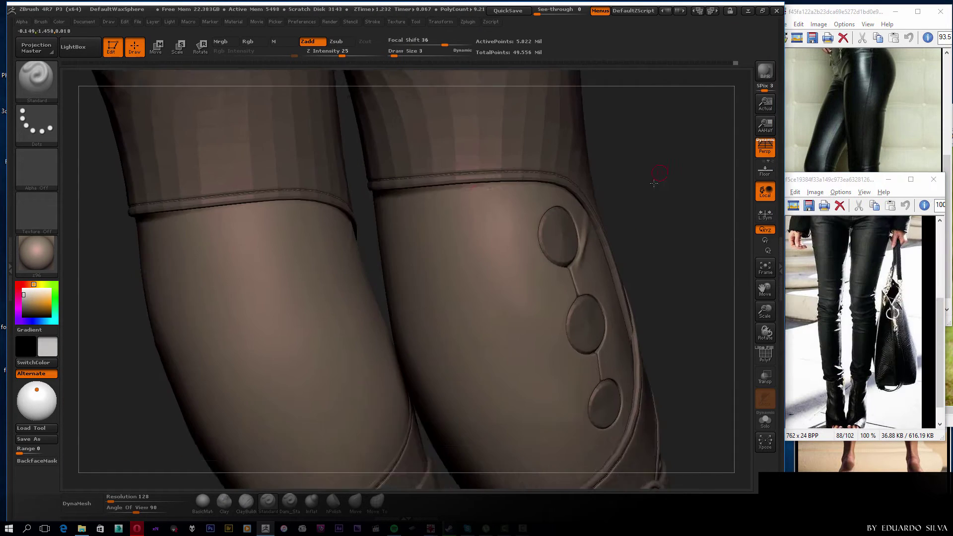
pyautogui.moveTo(437, 239)
pyautogui.mouseDown()
pyautogui.moveTo(492, 221)
pyautogui.moveTo(464, 230)
pyautogui.mouseUp()
pyautogui.rightClick(493, 221)
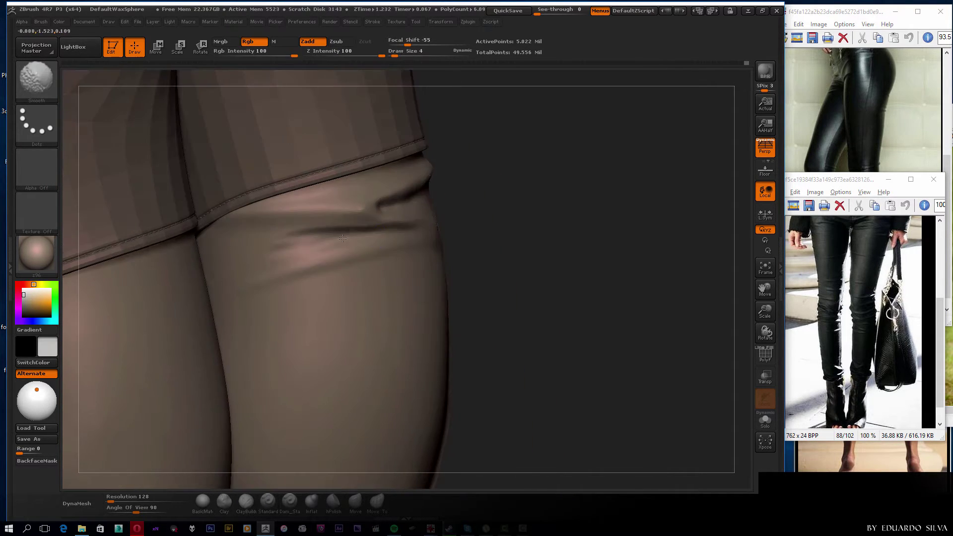
# Sculpt a crease into the stocking at the knee and frame the knee fold.
pyautogui.press('space')
pyautogui.moveTo(330, 233)
pyautogui.mouseDown()
pyautogui.moveTo(238, 235)
pyautogui.moveTo(349, 240)
pyautogui.mouseUp()
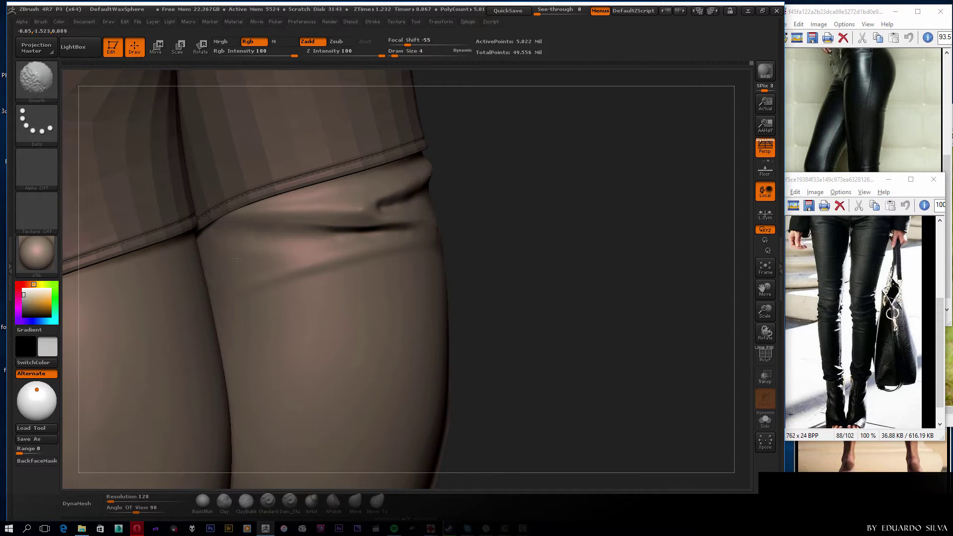
pyautogui.moveTo(237, 258)
pyautogui.mouseDown()
pyautogui.moveTo(405, 234)
pyautogui.moveTo(309, 226)
pyautogui.mouseUp()
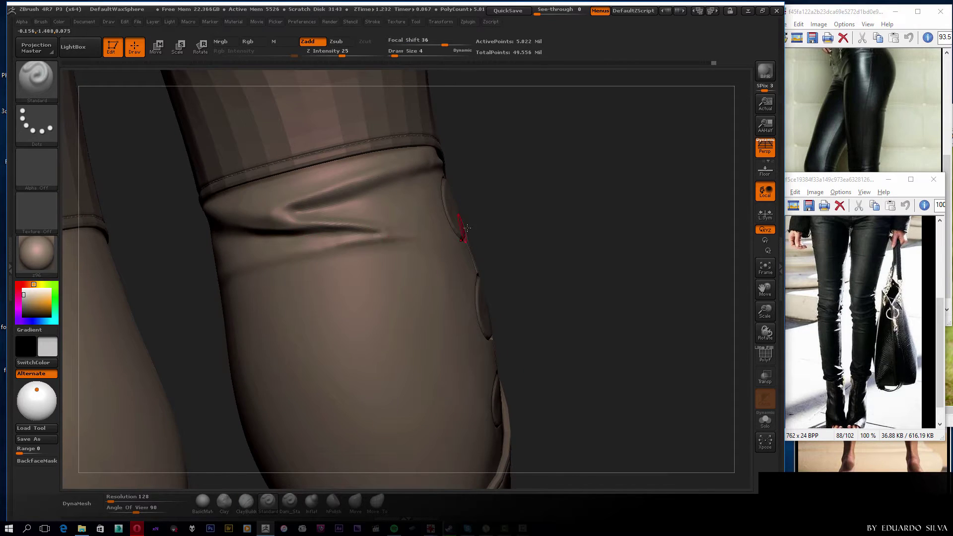
pyautogui.moveTo(467, 228)
pyautogui.mouseDown()
pyautogui.moveTo(526, 230)
pyautogui.moveTo(666, 171)
pyautogui.moveTo(549, 206)
pyautogui.moveTo(383, 216)
pyautogui.moveTo(408, 219)
pyautogui.mouseUp()
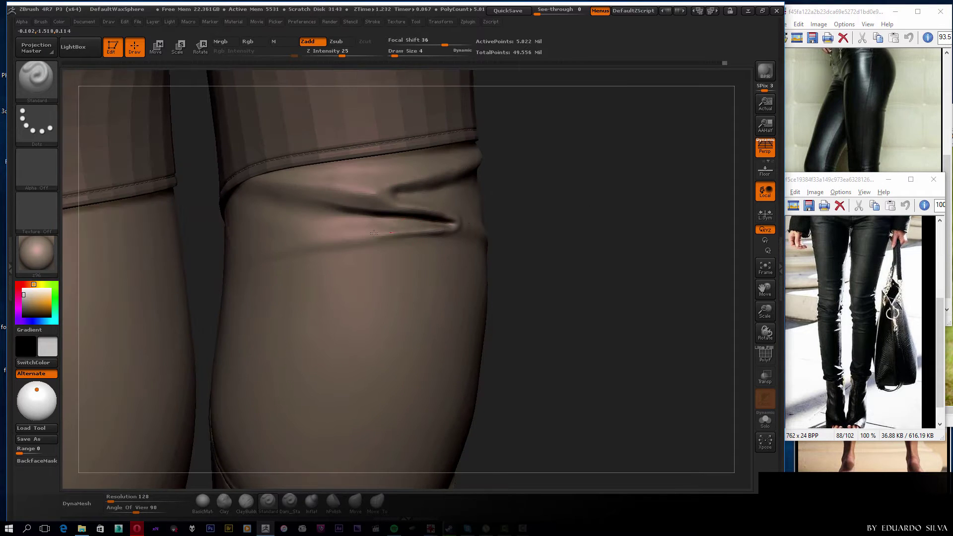
pyautogui.moveTo(328, 239)
pyautogui.mouseDown()
pyautogui.moveTo(373, 242)
pyautogui.moveTo(502, 159)
pyautogui.mouseUp()
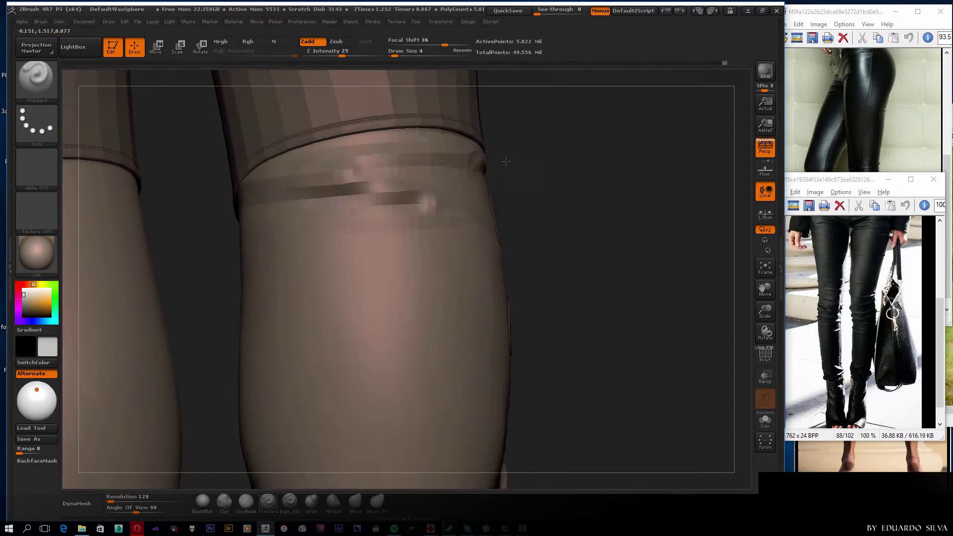
pyautogui.press('f')
pyautogui.moveTo(638, 239)
pyautogui.mouseDown()
pyautogui.moveTo(462, 274)
pyautogui.moveTo(617, 246)
pyautogui.mouseUp()
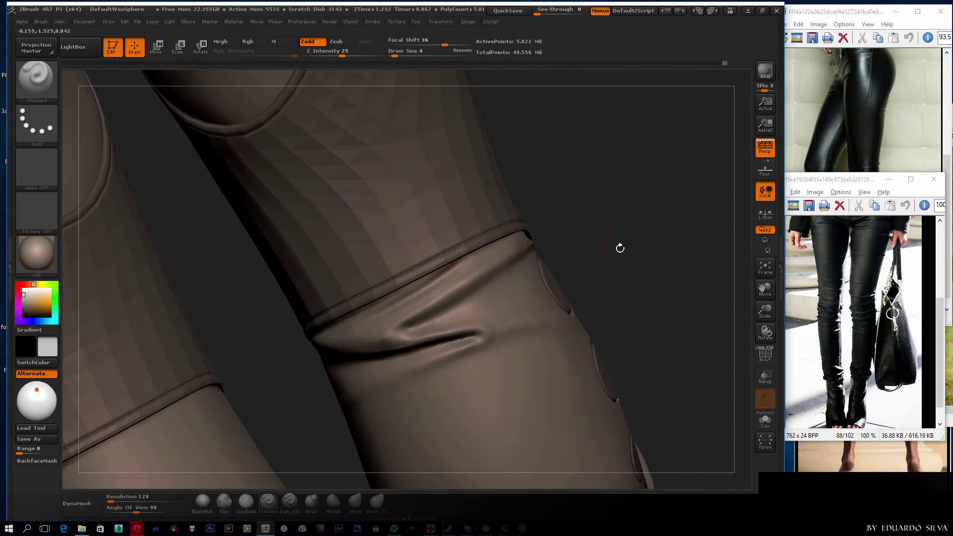
# With the upper mesh see-through, Shift-smooth the knee fold and the fold above it.
pyautogui.click(766, 377)
pyautogui.moveTo(546, 248); pyautogui.dragTo(394, 302)
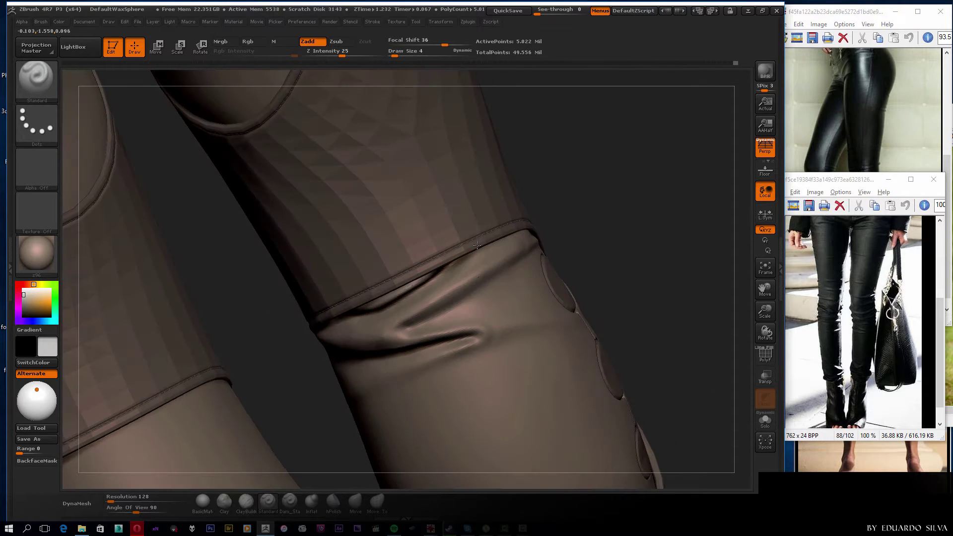
pyautogui.moveTo(476, 245); pyautogui.dragTo(457, 273)
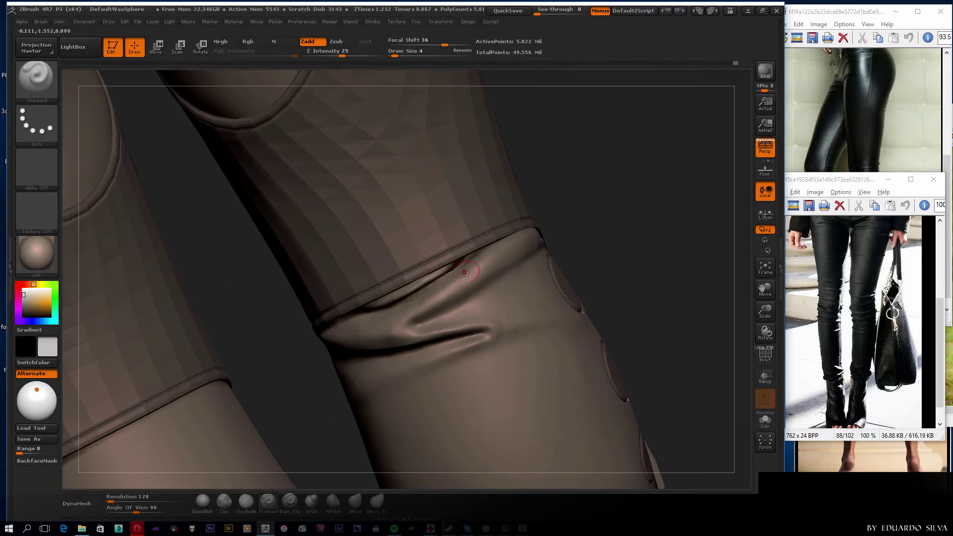
pyautogui.moveTo(514, 246)
pyautogui.mouseDown()
pyautogui.moveTo(463, 259)
pyautogui.moveTo(489, 251)
pyautogui.moveTo(337, 331)
pyautogui.mouseUp()
pyautogui.keyDown('shift'); pyautogui.moveTo(278, 350); pyautogui.dragTo(400, 333); pyautogui.keyUp('shift')
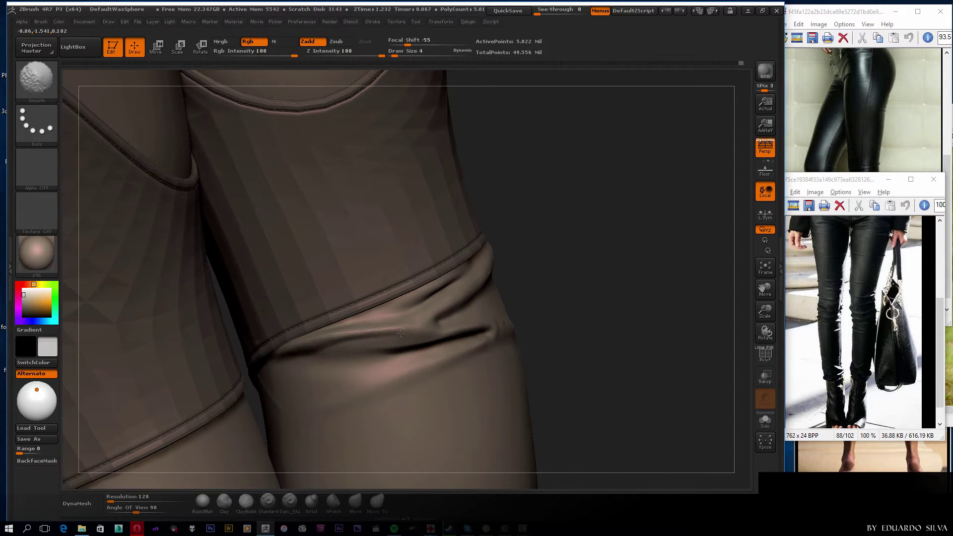
pyautogui.moveTo(437, 277)
pyautogui.mouseDown()
pyautogui.moveTo(451, 279)
pyautogui.moveTo(406, 351)
pyautogui.moveTo(324, 364)
pyautogui.mouseUp()
pyautogui.moveTo(424, 347); pyautogui.dragTo(297, 349)
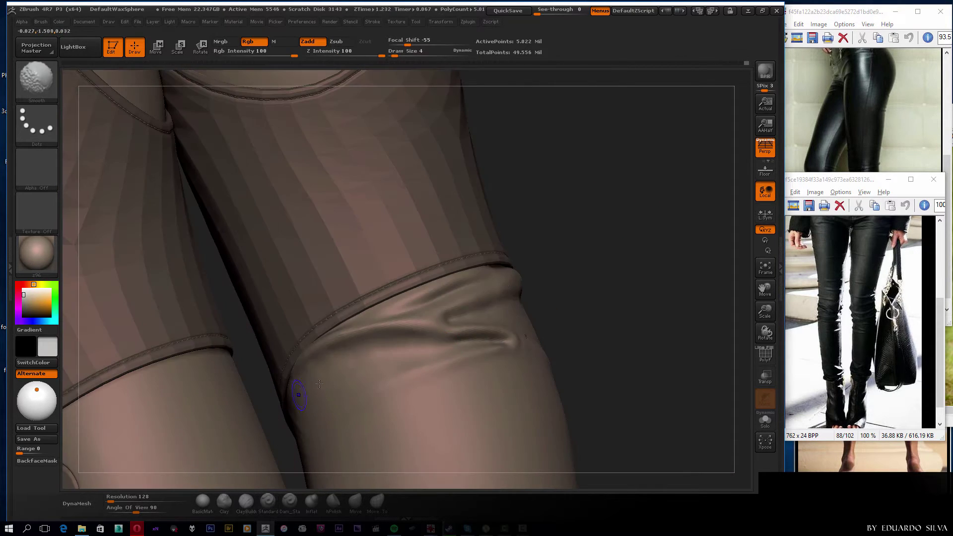
pyautogui.keyDown('shift'); pyautogui.moveTo(399, 299); pyautogui.dragTo(347, 338); pyautogui.keyUp('shift')
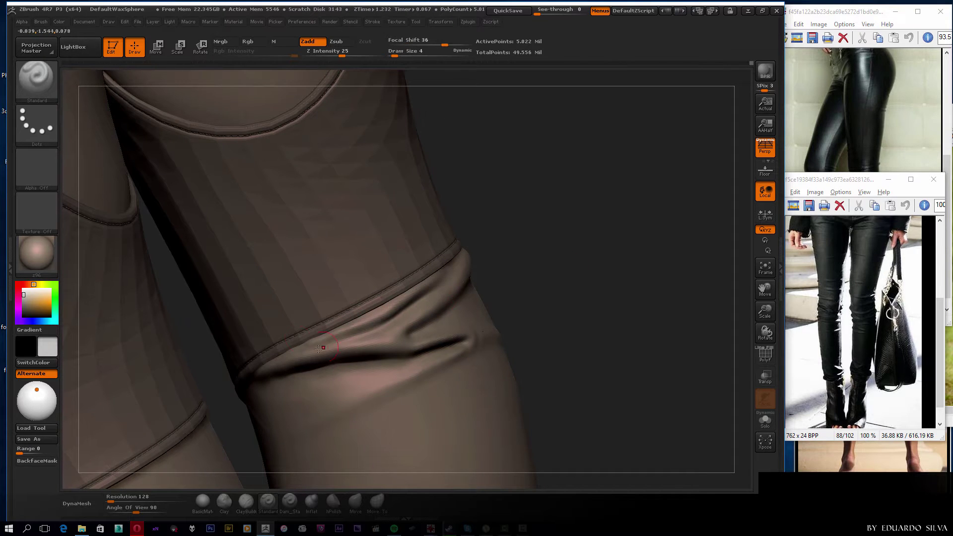
pyautogui.moveTo(487, 256)
pyautogui.mouseDown()
pyautogui.moveTo(566, 261)
pyautogui.moveTo(346, 324)
pyautogui.moveTo(556, 268)
pyautogui.moveTo(647, 264)
pyautogui.moveTo(608, 306)
pyautogui.mouseUp()
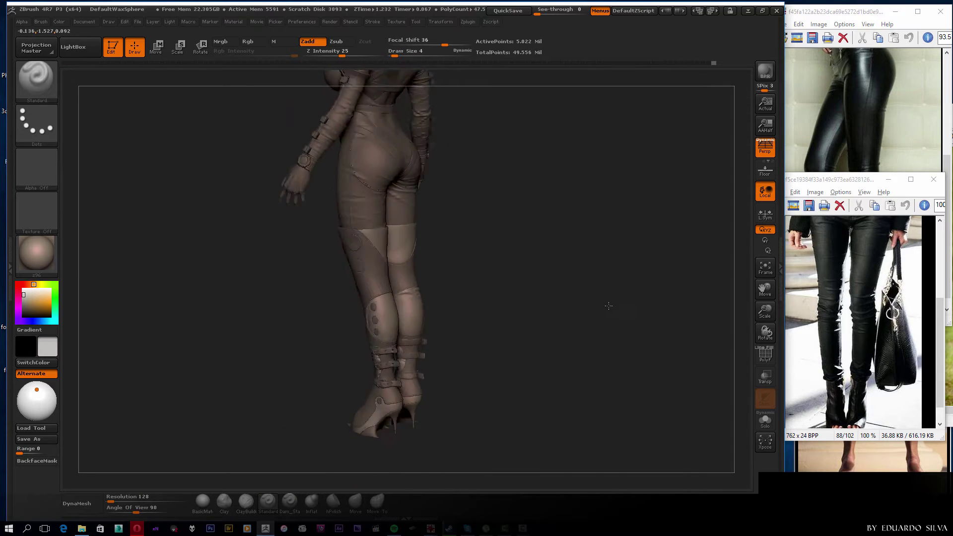
# Carve a dark crease below the knee band, alternating with Shift-smoothing.
pyautogui.moveTo(543, 298); pyautogui.dragTo(448, 298)
pyautogui.moveTo(626, 298)
pyautogui.mouseDown()
pyautogui.moveTo(586, 318)
pyautogui.moveTo(596, 278)
pyautogui.mouseUp()
pyautogui.keyDown('shift'); pyautogui.moveTo(298, 293); pyautogui.dragTo(348, 296); pyautogui.keyUp('shift')
pyautogui.moveTo(611, 318)
pyautogui.mouseDown()
pyautogui.moveTo(472, 302)
pyautogui.moveTo(596, 308)
pyautogui.mouseUp()
pyautogui.keyDown('shift'); pyautogui.moveTo(492, 305); pyautogui.dragTo(532, 313); pyautogui.keyUp('shift')
pyautogui.moveTo(625, 308)
pyautogui.mouseDown()
pyautogui.moveTo(571, 298)
pyautogui.moveTo(591, 304)
pyautogui.mouseUp()
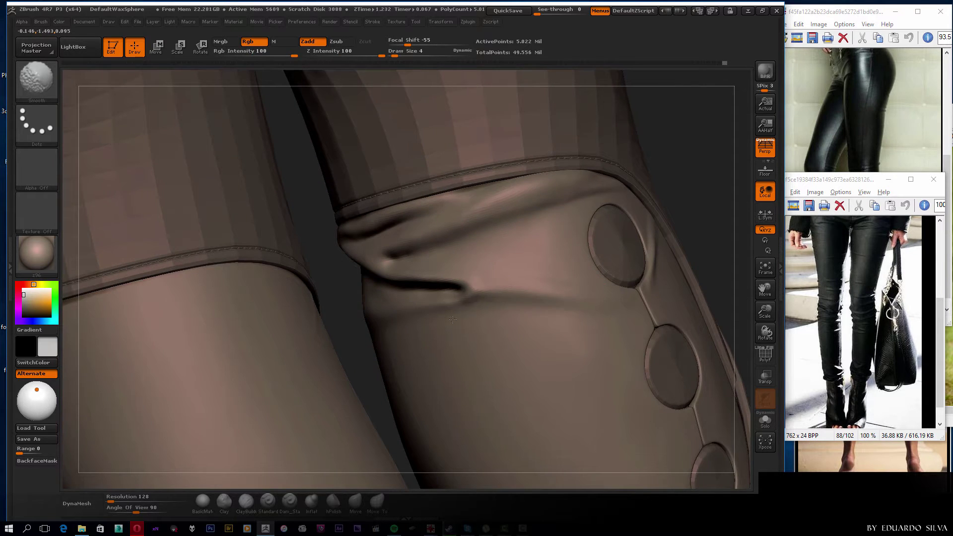
pyautogui.moveTo(453, 320)
pyautogui.mouseDown()
pyautogui.moveTo(481, 261)
pyautogui.moveTo(462, 253)
pyautogui.moveTo(504, 227)
pyautogui.mouseUp()
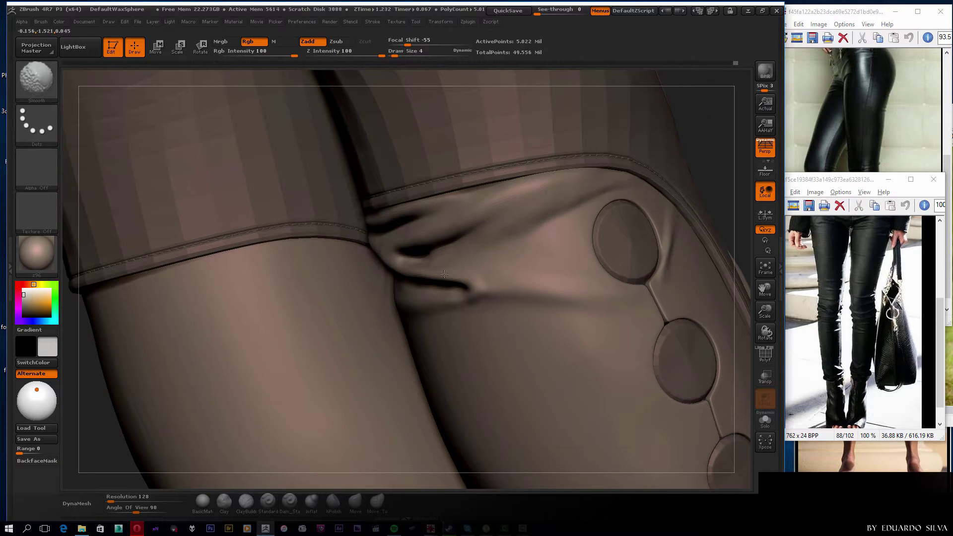
pyautogui.moveTo(445, 274)
pyautogui.mouseDown()
pyautogui.moveTo(598, 208)
pyautogui.moveTo(525, 205)
pyautogui.mouseUp()
# Fit both legs in view and reframe on the other knee seam with Smooth ready.
pyautogui.press('f')
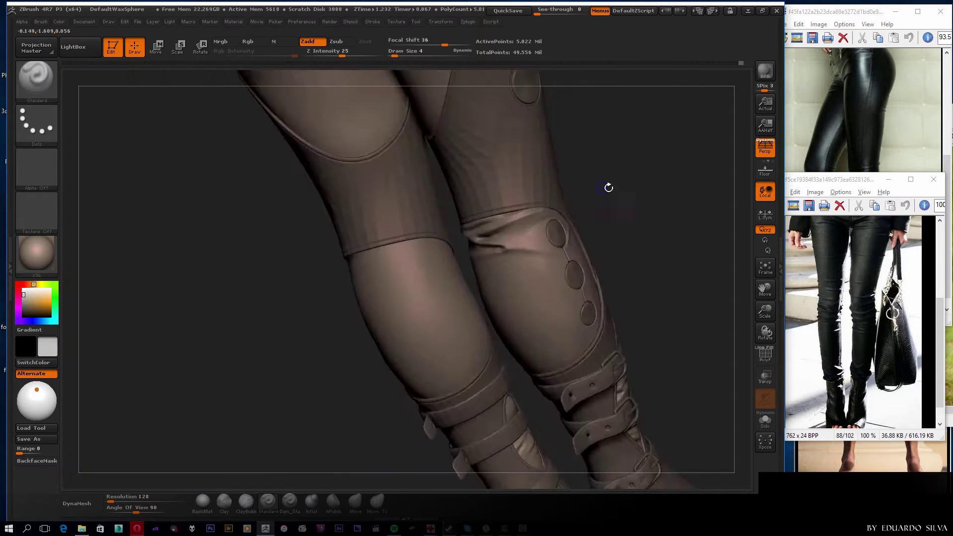
pyautogui.moveTo(606, 187)
pyautogui.mouseDown()
pyautogui.moveTo(617, 243)
pyautogui.moveTo(658, 251)
pyautogui.moveTo(655, 242)
pyautogui.moveTo(517, 229)
pyautogui.mouseUp()
pyautogui.moveTo(582, 225); pyautogui.dragTo(396, 255)
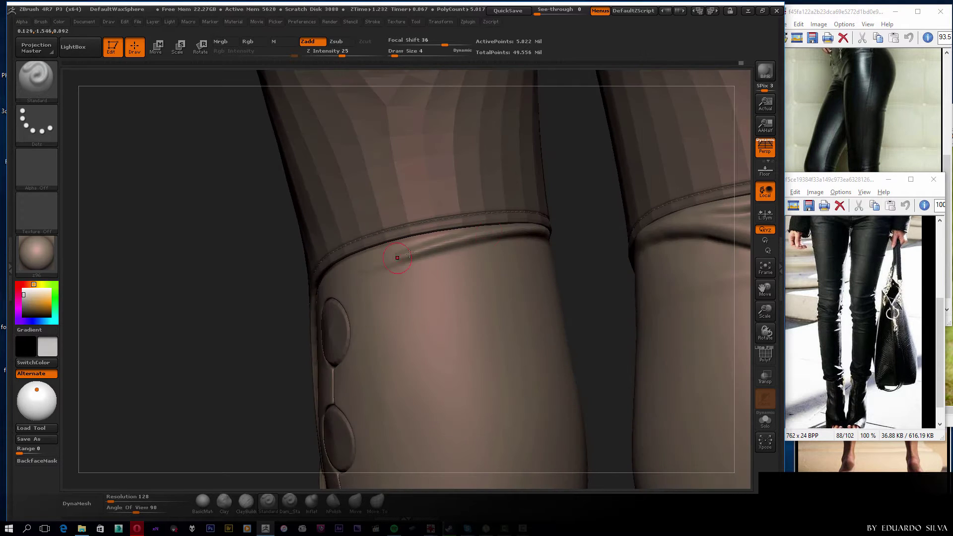
pyautogui.moveTo(350, 281)
pyautogui.mouseDown()
pyautogui.moveTo(432, 224)
pyautogui.moveTo(329, 266)
pyautogui.moveTo(494, 281)
pyautogui.moveTo(400, 271)
pyautogui.mouseUp()
pyautogui.press('space')
pyautogui.press('shift')
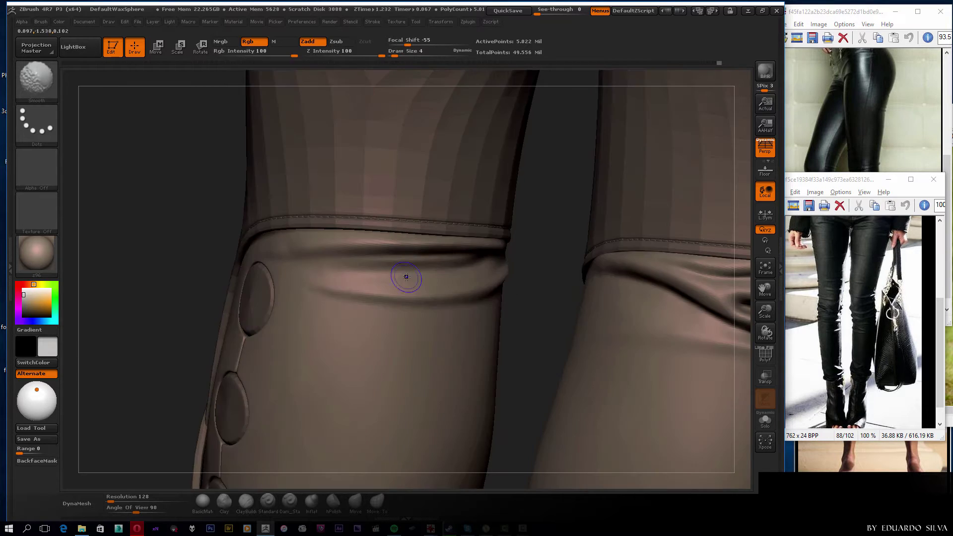
# Deepen and smooth the fold crease under the band on the other leg.
pyautogui.moveTo(466, 272); pyautogui.dragTo(613, 255)
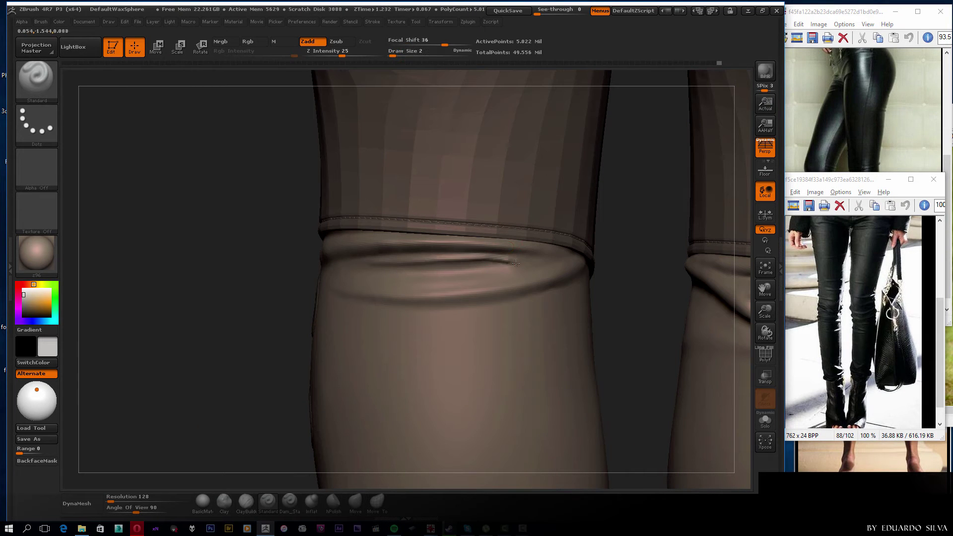
pyautogui.moveTo(515, 263); pyautogui.dragTo(518, 269)
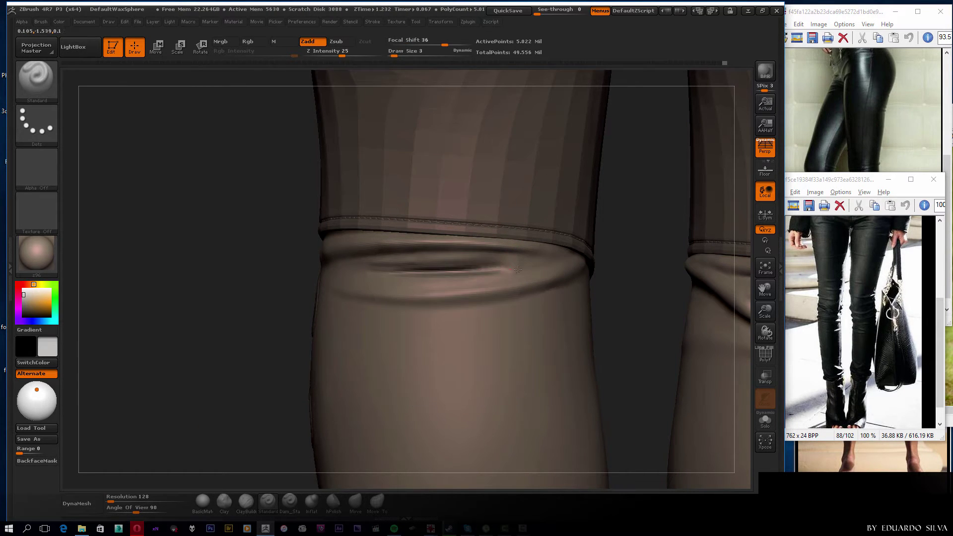
pyautogui.keyDown('shift'); pyautogui.moveTo(407, 271); pyautogui.dragTo(446, 268); pyautogui.keyUp('shift')
pyautogui.moveTo(559, 261); pyautogui.dragTo(496, 247)
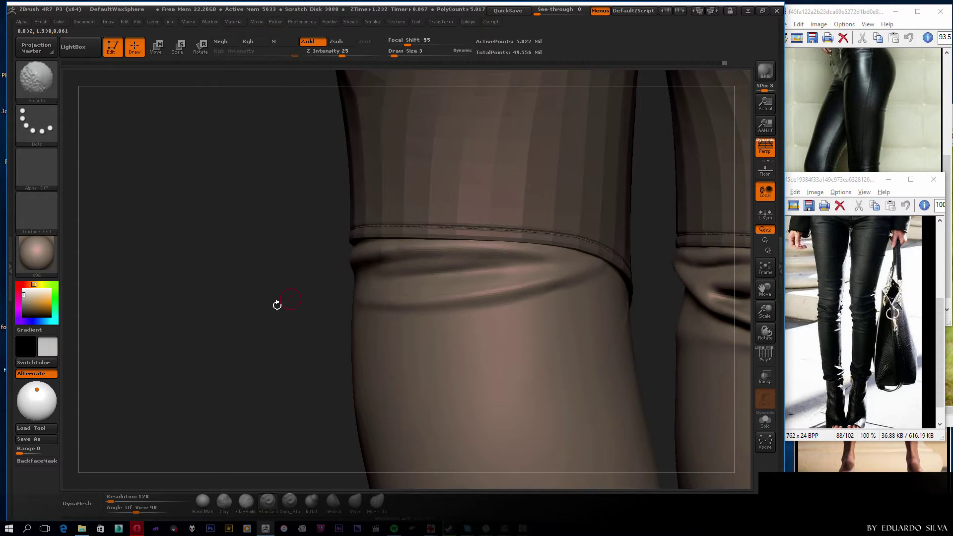
pyautogui.moveTo(277, 304)
pyautogui.mouseDown()
pyautogui.moveTo(581, 247)
pyautogui.moveTo(532, 263)
pyautogui.mouseUp()
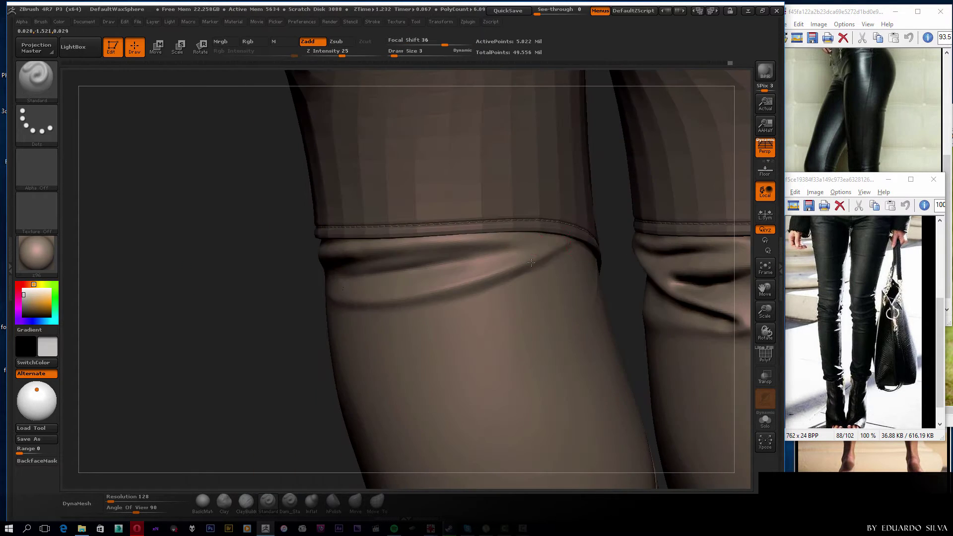
pyautogui.moveTo(347, 248); pyautogui.dragTo(436, 270)
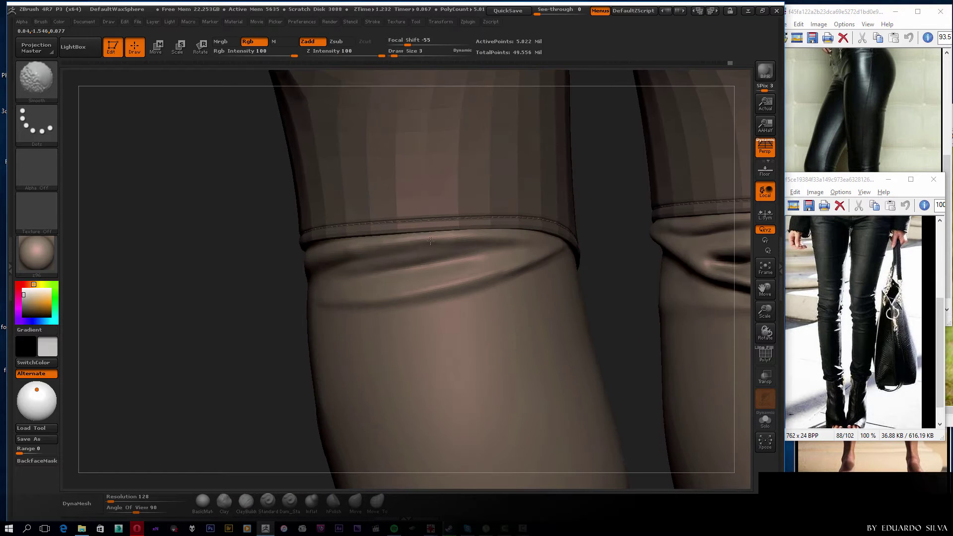
pyautogui.keyDown('shift'); pyautogui.moveTo(527, 250); pyautogui.dragTo(475, 261); pyautogui.keyUp('shift')
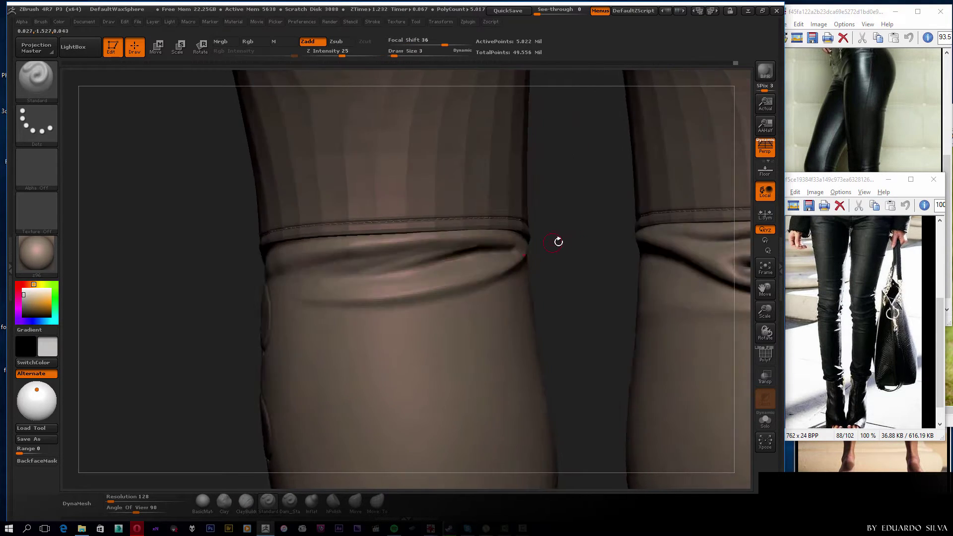
pyautogui.moveTo(557, 240); pyautogui.dragTo(343, 283)
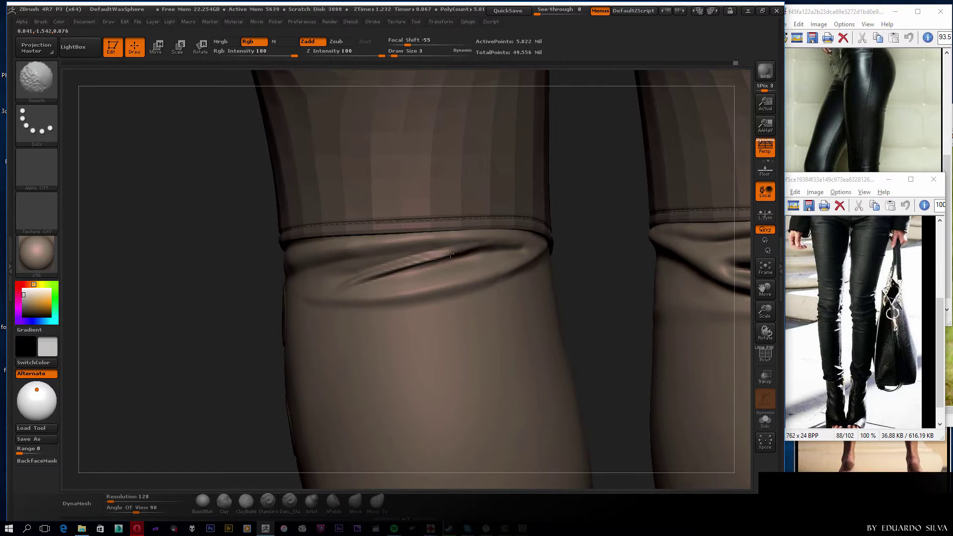
pyautogui.moveTo(579, 232)
pyautogui.mouseDown()
pyautogui.moveTo(563, 224)
pyautogui.moveTo(345, 286)
pyautogui.mouseUp()
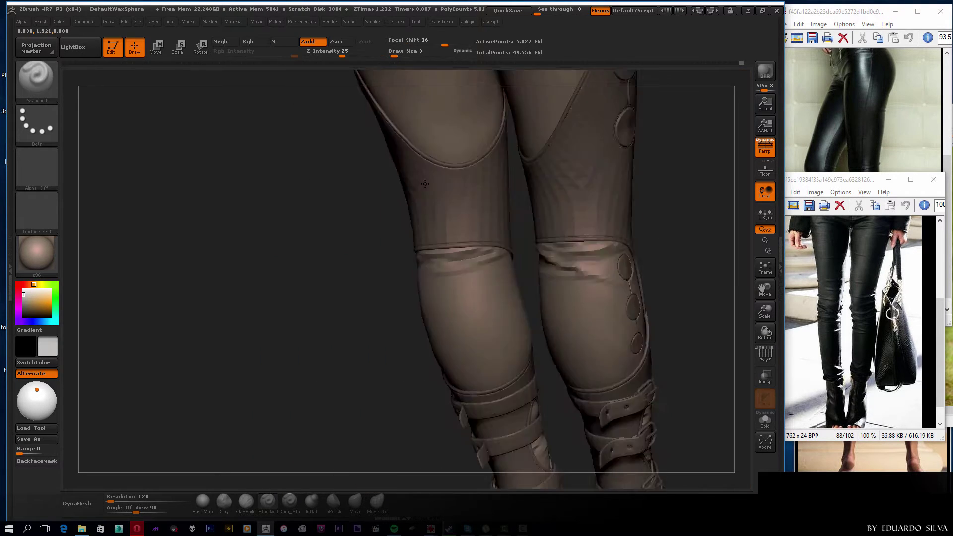
# With Transp/Ghost on, stroke a soft crease in the stocking just above the knee strap.
pyautogui.moveTo(489, 249)
pyautogui.mouseDown()
pyautogui.moveTo(678, 248)
pyautogui.moveTo(346, 308)
pyautogui.moveTo(604, 297)
pyautogui.moveTo(634, 228)
pyautogui.moveTo(604, 341)
pyautogui.mouseUp()
pyautogui.keyDown('alt'); pyautogui.moveTo(526, 254); pyautogui.dragTo(583, 264); pyautogui.keyUp('alt')
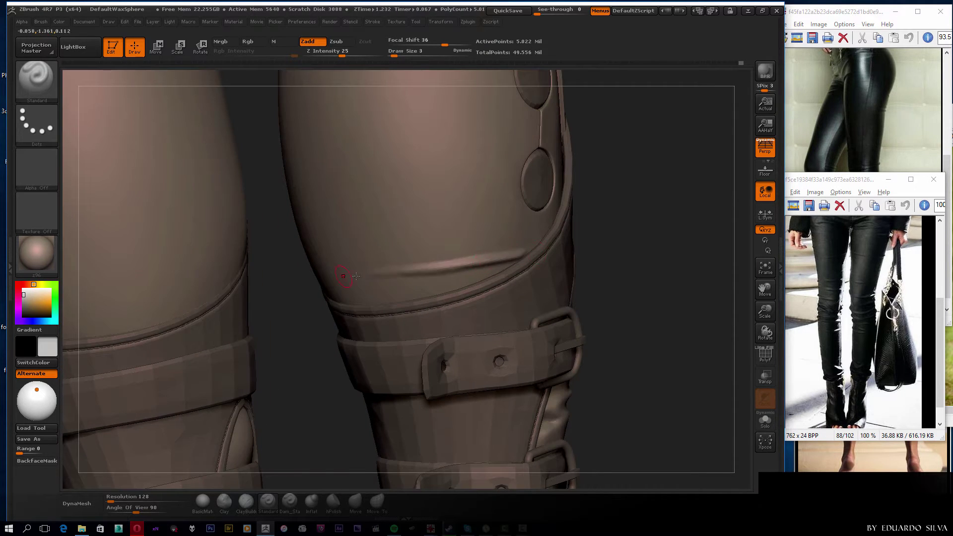
pyautogui.moveTo(765, 311); pyautogui.dragTo(765, 317)
pyautogui.click(765, 376)
pyautogui.moveTo(618, 273)
pyautogui.mouseDown()
pyautogui.moveTo(543, 251)
pyautogui.moveTo(675, 241)
pyautogui.moveTo(670, 265)
pyautogui.mouseUp()
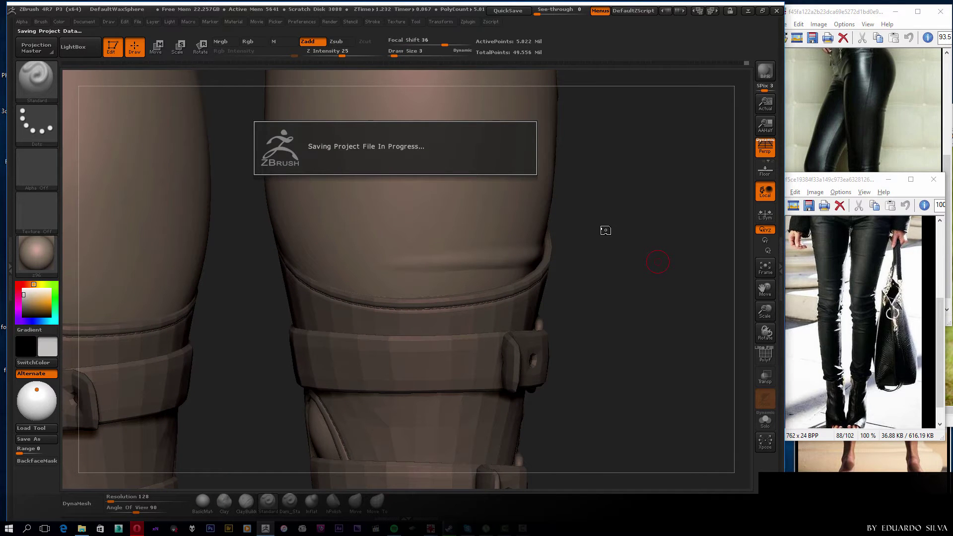
pyautogui.moveTo(382, 278)
pyautogui.mouseDown()
pyautogui.moveTo(501, 272)
pyautogui.moveTo(467, 276)
pyautogui.mouseUp()
pyautogui.keyDown('alt'); pyautogui.moveTo(415, 261); pyautogui.dragTo(552, 253); pyautogui.keyUp('alt')
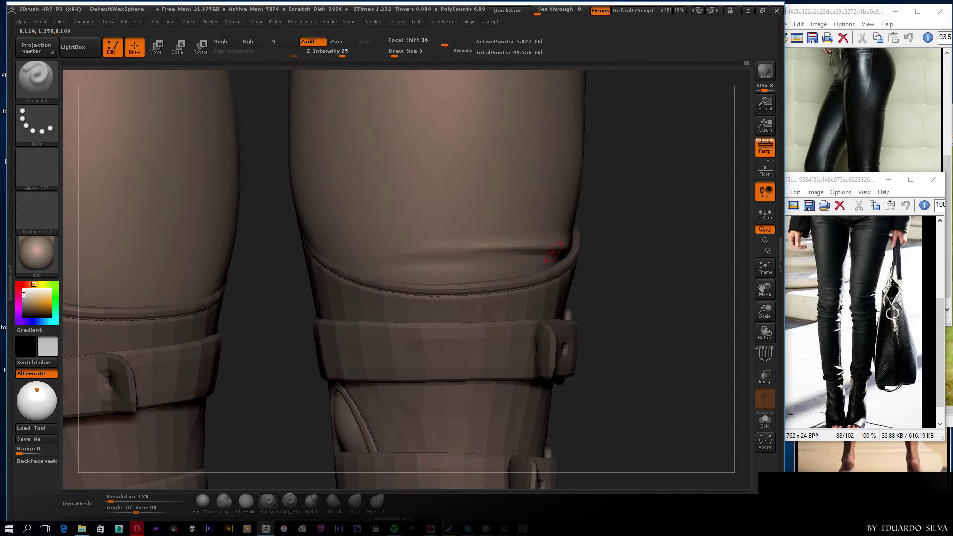
pyautogui.moveTo(611, 271)
pyautogui.keyDown('alt'); pyautogui.mouseDown()
pyautogui.moveTo(458, 234)
pyautogui.moveTo(589, 228)
pyautogui.moveTo(481, 209)
pyautogui.moveTo(546, 185)
pyautogui.moveTo(504, 218)
pyautogui.moveTo(527, 209)
pyautogui.mouseUp(); pyautogui.keyUp('alt')
# Reshape a soft crease beside the knee buttons under the straps, then turn Transp off.
pyautogui.click(765, 377)
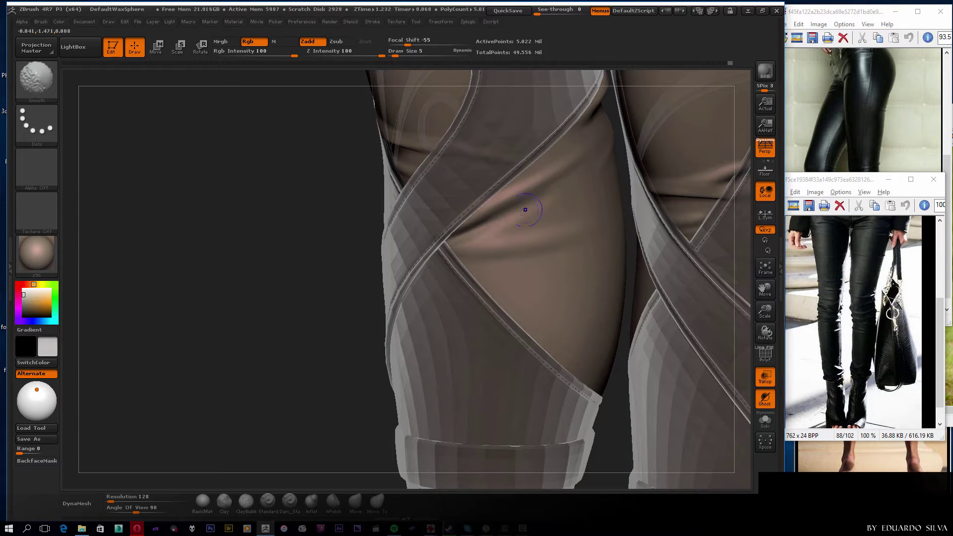
pyautogui.keyDown('shift'); pyautogui.moveTo(545, 164); pyautogui.dragTo(526, 179); pyautogui.keyUp('shift')
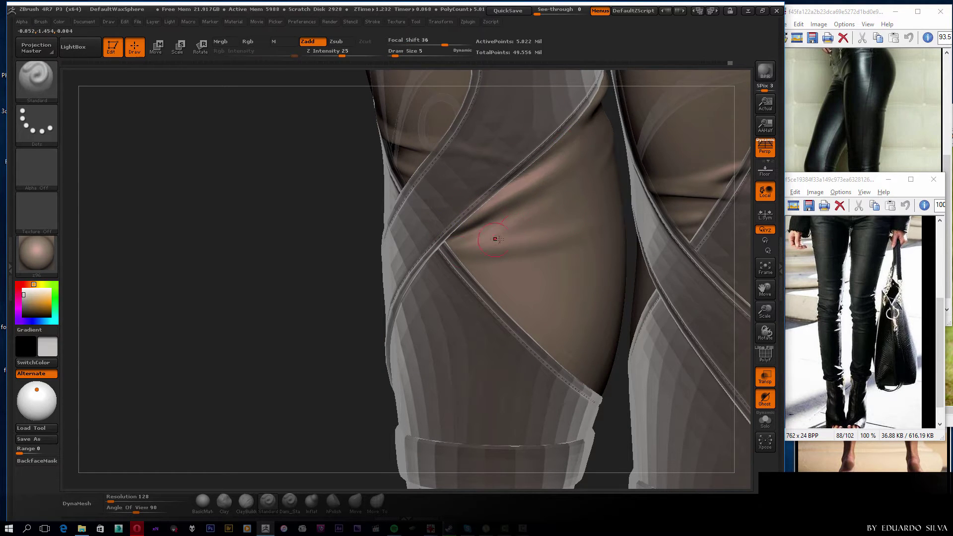
pyautogui.moveTo(493, 230)
pyautogui.mouseDown()
pyautogui.moveTo(389, 260)
pyautogui.moveTo(544, 248)
pyautogui.mouseUp()
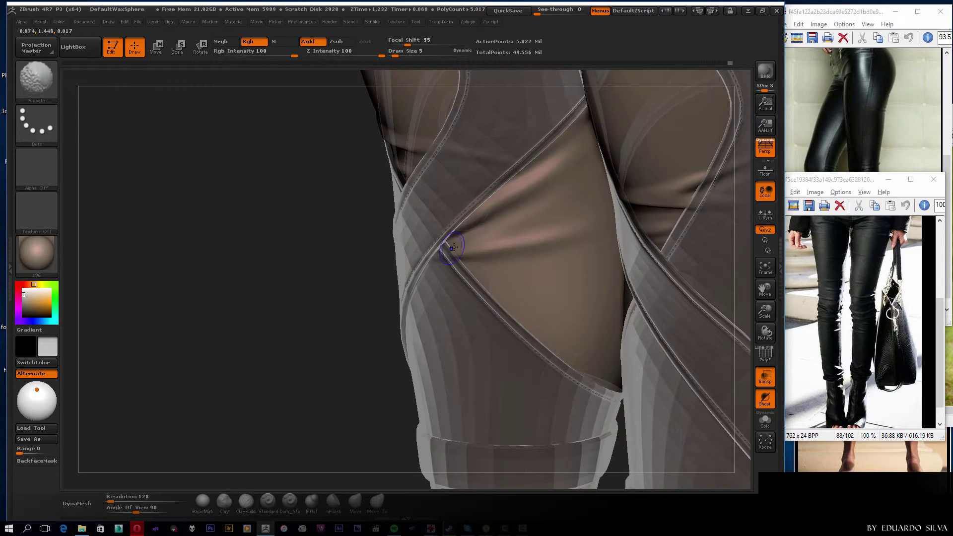
pyautogui.moveTo(451, 248)
pyautogui.mouseDown()
pyautogui.moveTo(315, 266)
pyautogui.moveTo(656, 258)
pyautogui.moveTo(617, 251)
pyautogui.moveTo(313, 345)
pyautogui.moveTo(549, 257)
pyautogui.moveTo(543, 207)
pyautogui.moveTo(698, 194)
pyautogui.moveTo(646, 184)
pyautogui.moveTo(400, 283)
pyautogui.moveTo(371, 283)
pyautogui.mouseUp()
pyautogui.moveTo(571, 294)
pyautogui.mouseDown()
pyautogui.moveTo(340, 274)
pyautogui.moveTo(468, 281)
pyautogui.mouseUp()
pyautogui.moveTo(424, 305)
pyautogui.mouseDown()
pyautogui.moveTo(279, 269)
pyautogui.moveTo(556, 275)
pyautogui.moveTo(484, 336)
pyautogui.mouseUp()
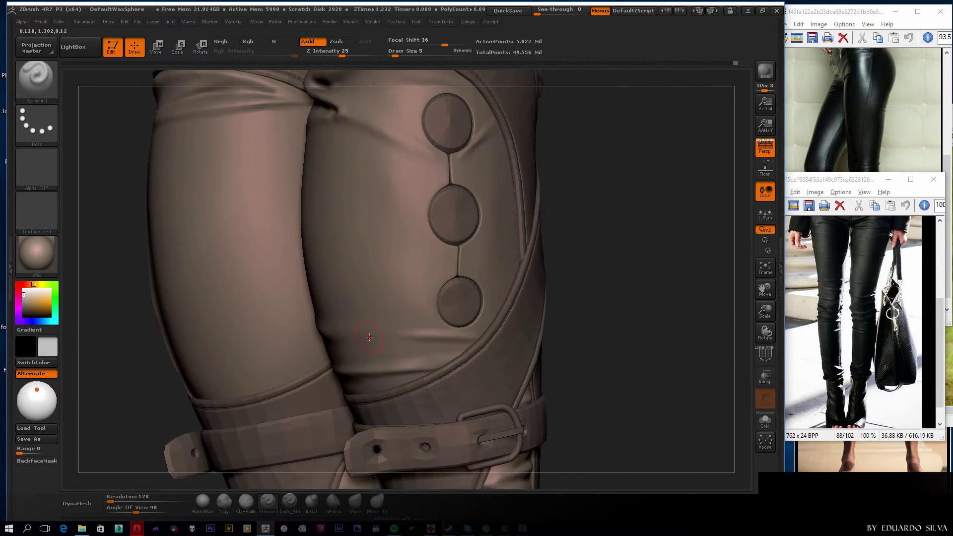
pyautogui.moveTo(369, 338)
pyautogui.keyDown('shift'); pyautogui.mouseDown()
pyautogui.moveTo(446, 335)
pyautogui.moveTo(417, 327)
pyautogui.mouseUp(); pyautogui.keyUp('shift')
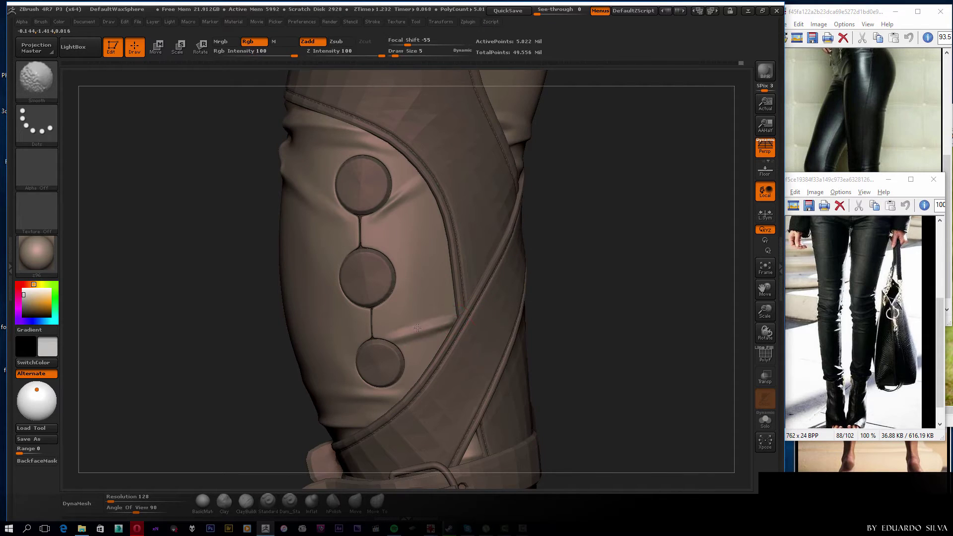
pyautogui.click(765, 376)
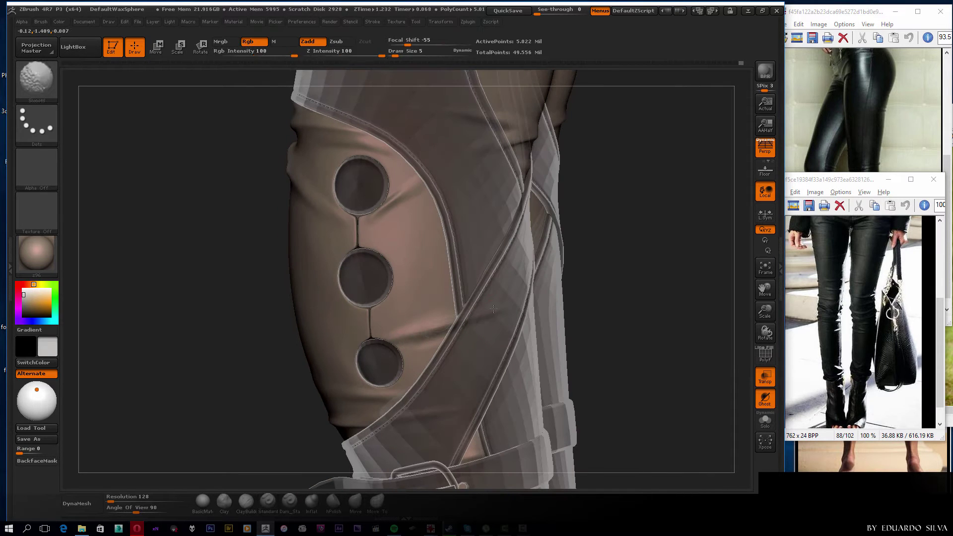
pyautogui.moveTo(468, 319)
pyautogui.keyDown('shift'); pyautogui.mouseDown()
pyautogui.moveTo(627, 299)
pyautogui.moveTo(509, 291)
pyautogui.moveTo(494, 302)
pyautogui.moveTo(511, 256)
pyautogui.moveTo(553, 391)
pyautogui.moveTo(549, 262)
pyautogui.mouseUp(); pyautogui.keyUp('shift')
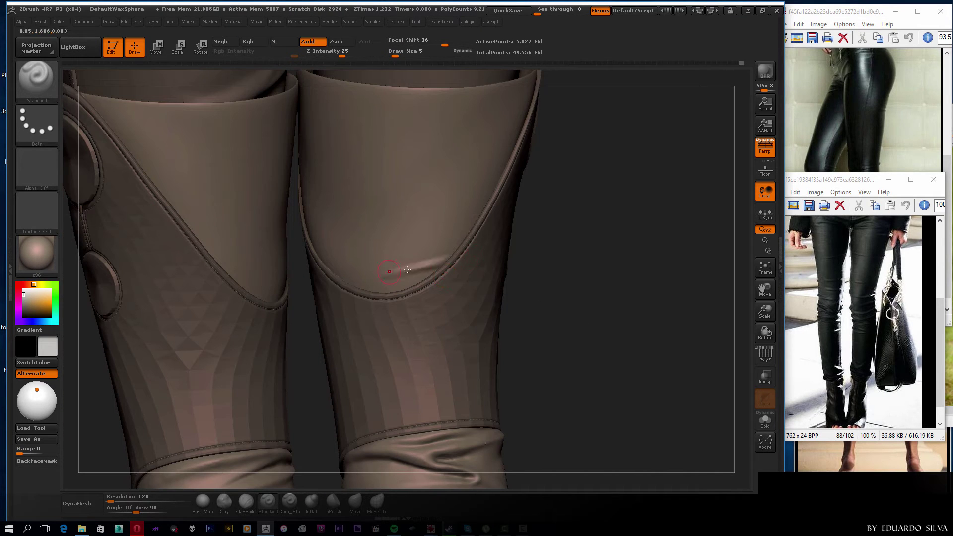
# Return the model to opaque, fit the figure, and zoom in on the knee buttons.
pyautogui.press('shift')
pyautogui.press('t')
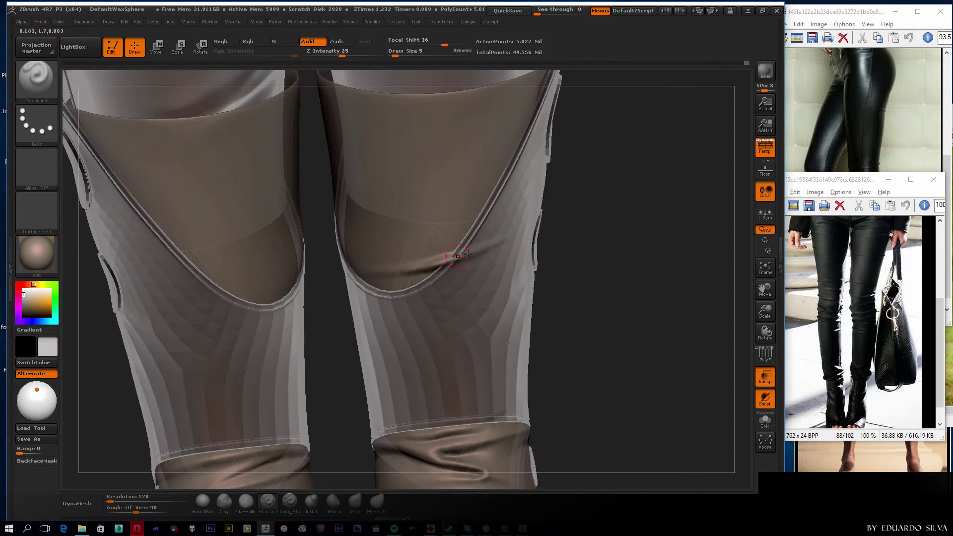
pyautogui.press('shift')
pyautogui.click(766, 378)
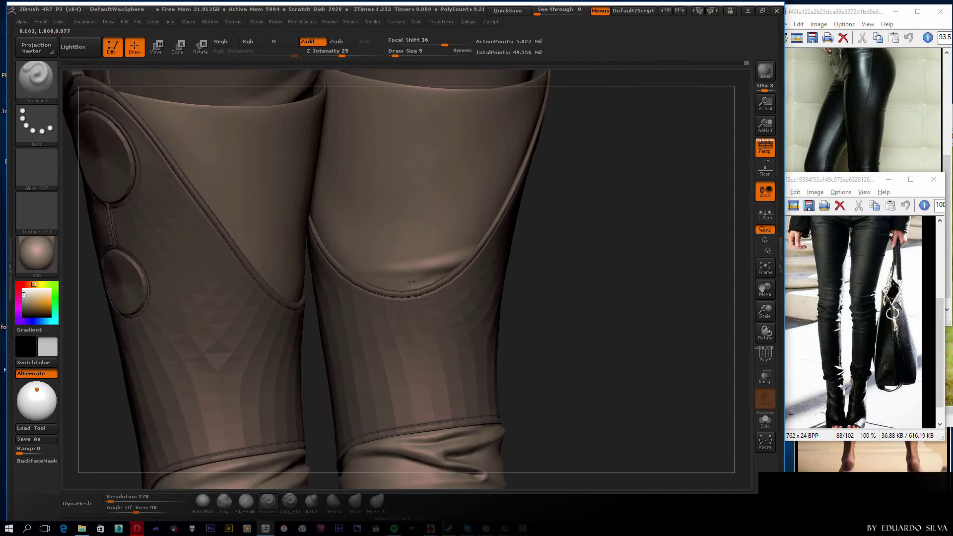
pyautogui.press('shift')
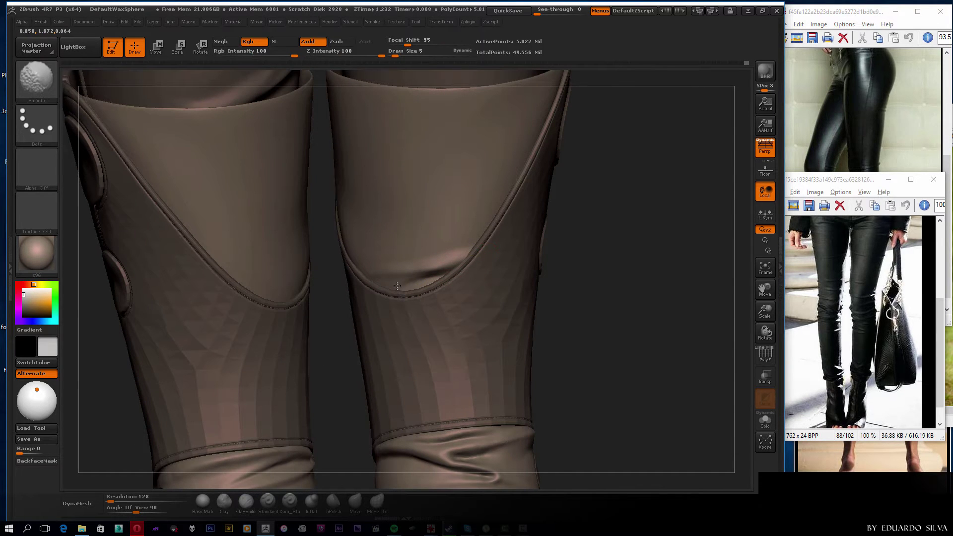
pyautogui.press('f')
pyautogui.moveTo(617, 259)
pyautogui.mouseDown()
pyautogui.moveTo(636, 226)
pyautogui.moveTo(489, 243)
pyautogui.mouseUp()
pyautogui.moveTo(647, 181); pyautogui.dragTo(356, 280)
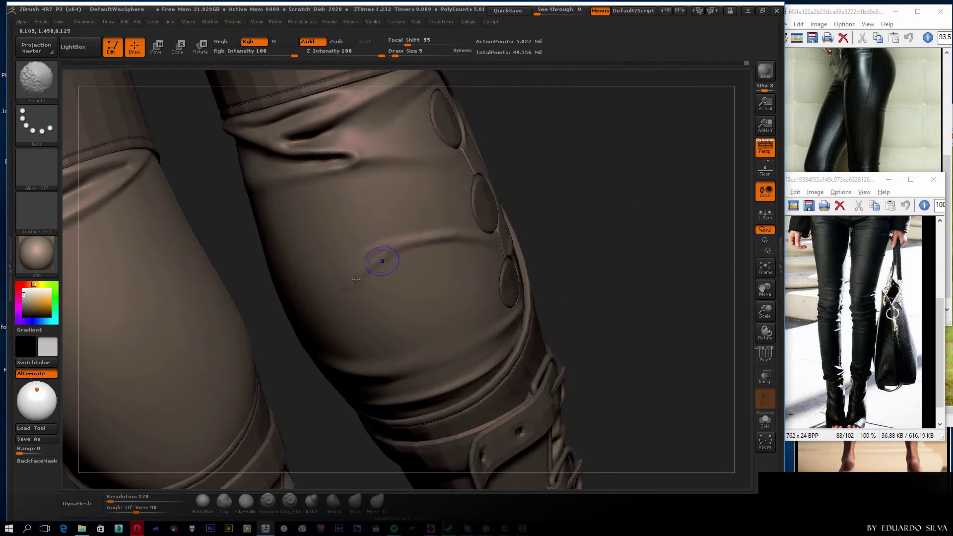
pyautogui.moveTo(394, 232); pyautogui.dragTo(508, 228)
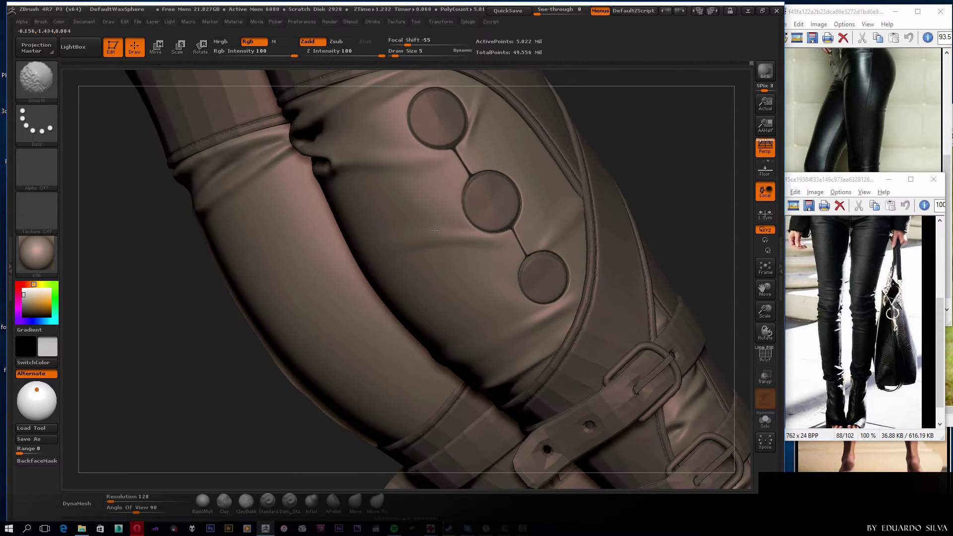
# Inspect the side and back of the boot, with Smooth ready.
pyautogui.moveTo(435, 230); pyautogui.dragTo(498, 247)
pyautogui.moveTo(342, 279)
pyautogui.mouseDown()
pyautogui.moveTo(348, 311)
pyautogui.moveTo(411, 221)
pyautogui.mouseUp()
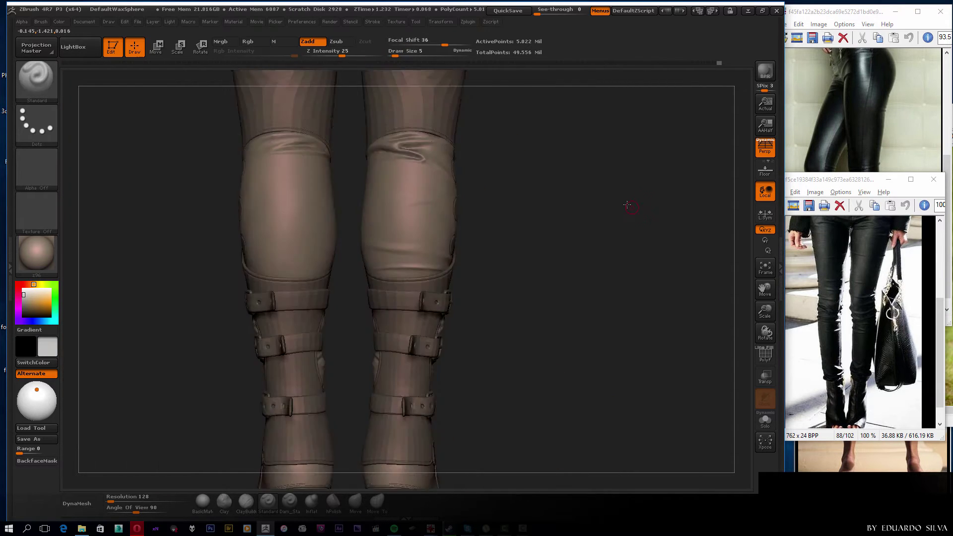
pyautogui.moveTo(628, 207)
pyautogui.mouseDown()
pyautogui.moveTo(614, 230)
pyautogui.moveTo(253, 286)
pyautogui.mouseUp()
pyautogui.moveTo(375, 215); pyautogui.dragTo(396, 185)
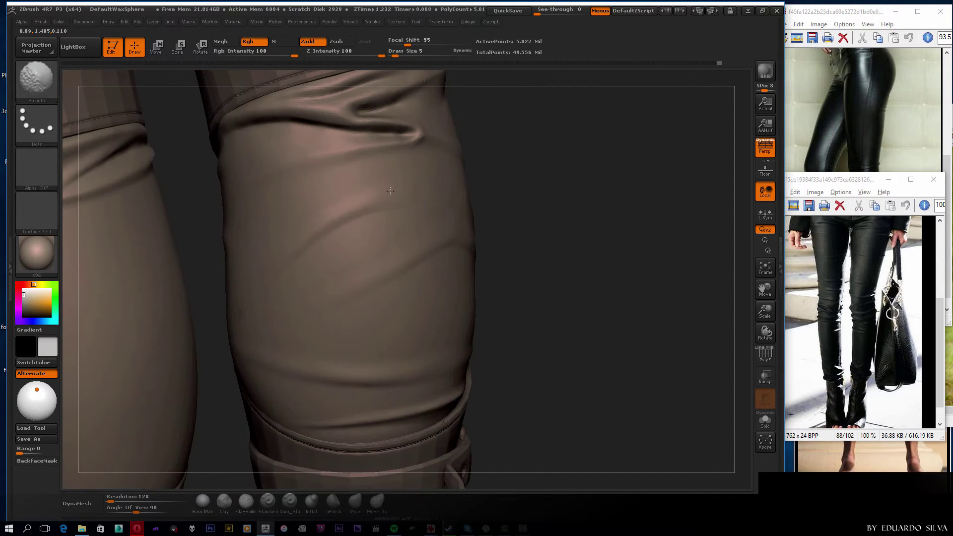
pyautogui.moveTo(497, 193)
pyautogui.keyDown('alt'); pyautogui.mouseDown()
pyautogui.moveTo(531, 229)
pyautogui.moveTo(504, 227)
pyautogui.moveTo(511, 258)
pyautogui.moveTo(386, 197)
pyautogui.mouseUp(); pyautogui.keyUp('alt')
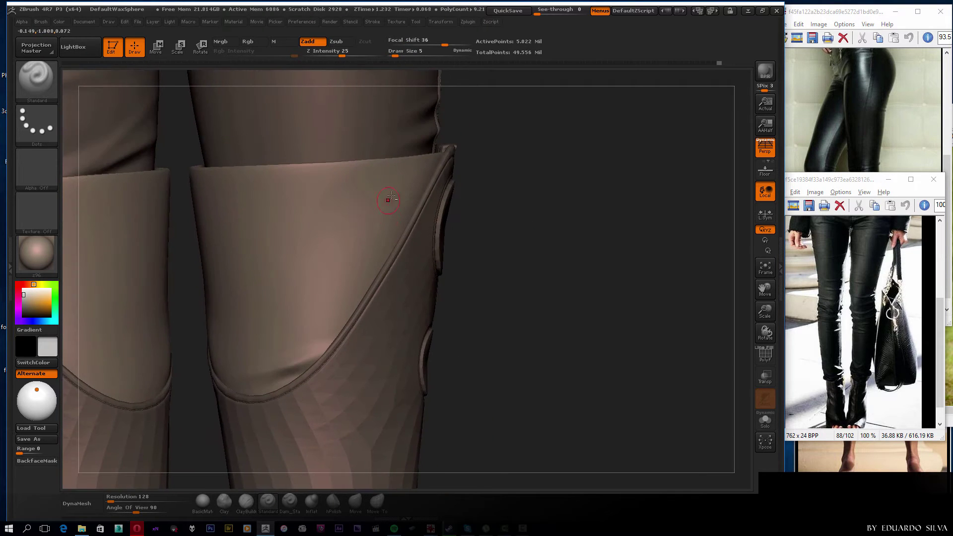
pyautogui.press('space')
pyautogui.press('shift')
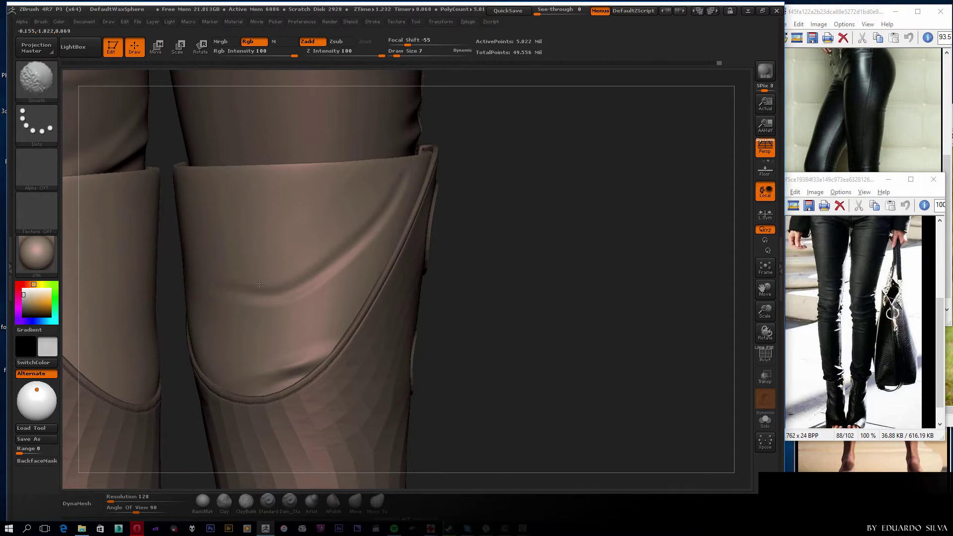
# Smooth the folds and crease on the stocking above the boot cuff.
pyautogui.moveTo(411, 167); pyautogui.dragTo(337, 249)
pyautogui.keyDown('shift'); pyautogui.moveTo(268, 348); pyautogui.dragTo(345, 330); pyautogui.keyUp('shift')
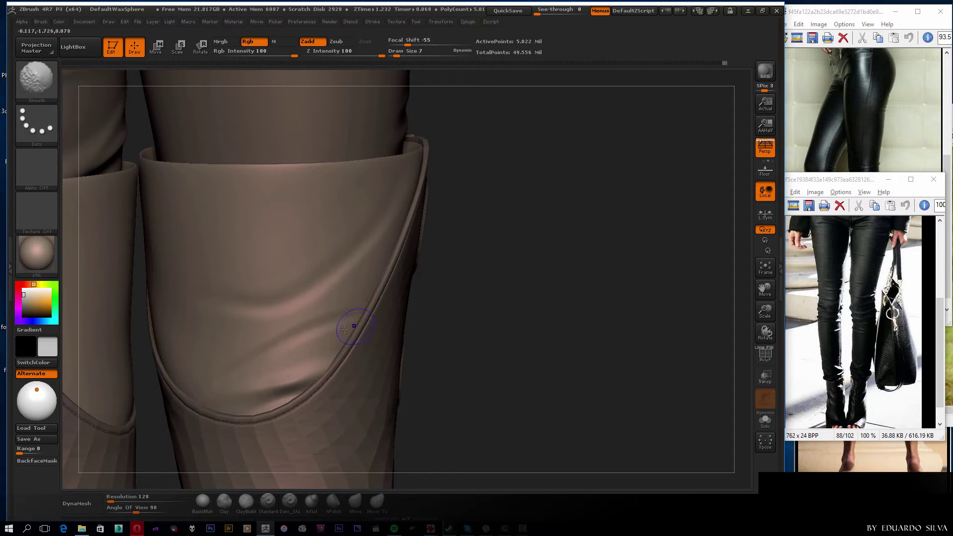
pyautogui.moveTo(297, 349)
pyautogui.mouseDown()
pyautogui.moveTo(273, 315)
pyautogui.moveTo(283, 281)
pyautogui.moveTo(300, 297)
pyautogui.mouseUp()
pyautogui.moveTo(269, 352)
pyautogui.mouseDown()
pyautogui.moveTo(551, 208)
pyautogui.moveTo(429, 252)
pyautogui.mouseUp()
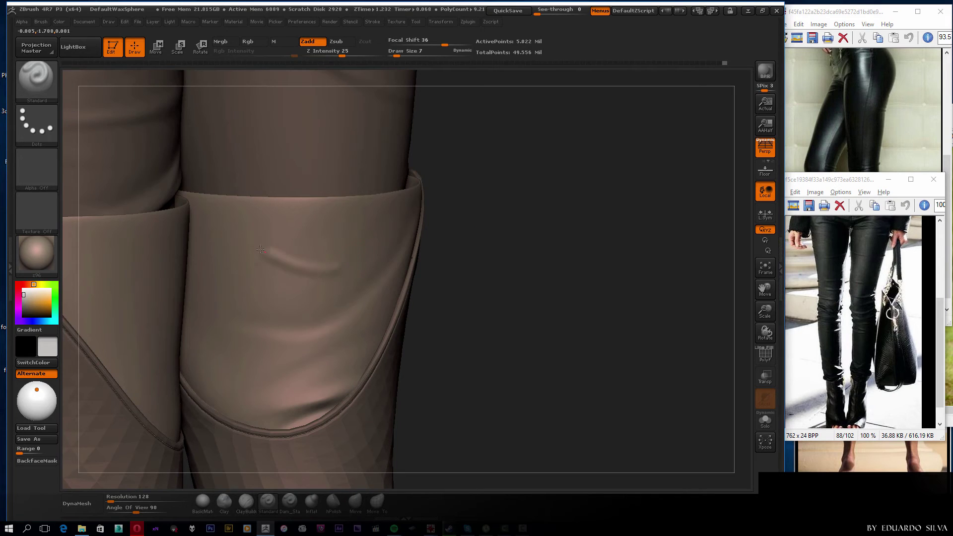
pyautogui.keyDown('shift'); pyautogui.moveTo(260, 249); pyautogui.dragTo(307, 261); pyautogui.keyUp('shift')
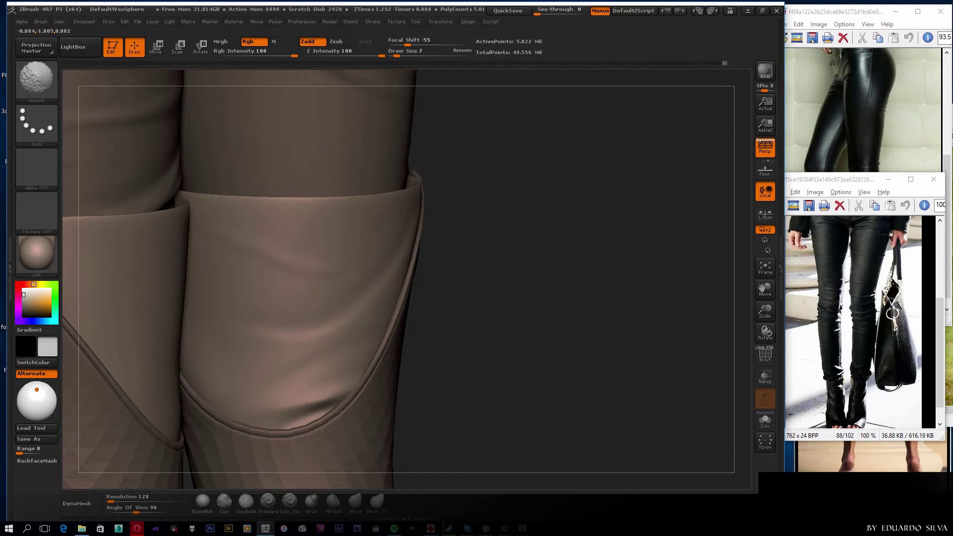
pyautogui.moveTo(238, 230)
pyautogui.mouseDown()
pyautogui.moveTo(528, 160)
pyautogui.moveTo(574, 245)
pyautogui.moveTo(528, 263)
pyautogui.moveTo(480, 303)
pyautogui.moveTo(579, 298)
pyautogui.moveTo(321, 387)
pyautogui.moveTo(584, 244)
pyautogui.moveTo(375, 304)
pyautogui.mouseUp()
pyautogui.hotkey('alt', 'Tab')
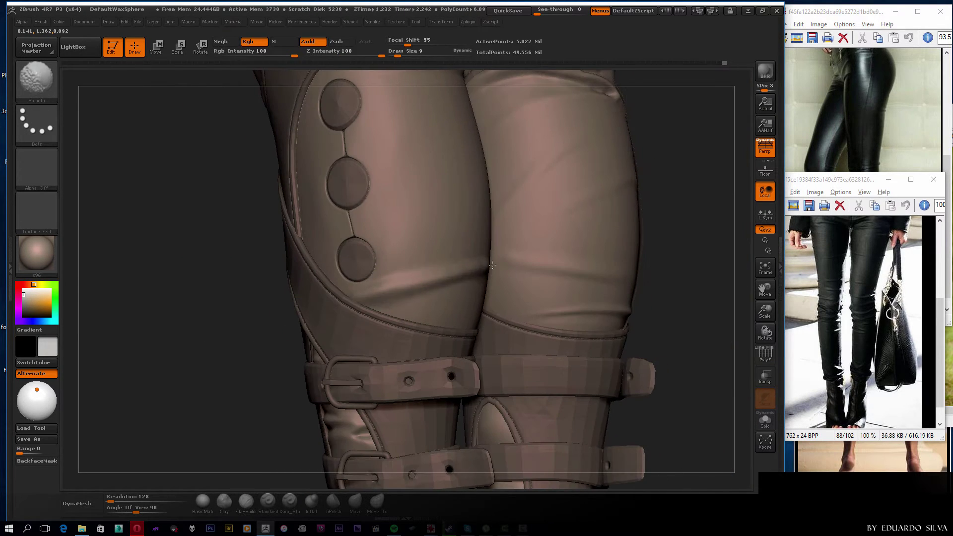
# Sculpt a small crease on the front of one thigh above the cuff and Shift-smooth it.
pyautogui.keyDown('shift'); pyautogui.moveTo(492, 265); pyautogui.dragTo(485, 267); pyautogui.keyUp('shift')
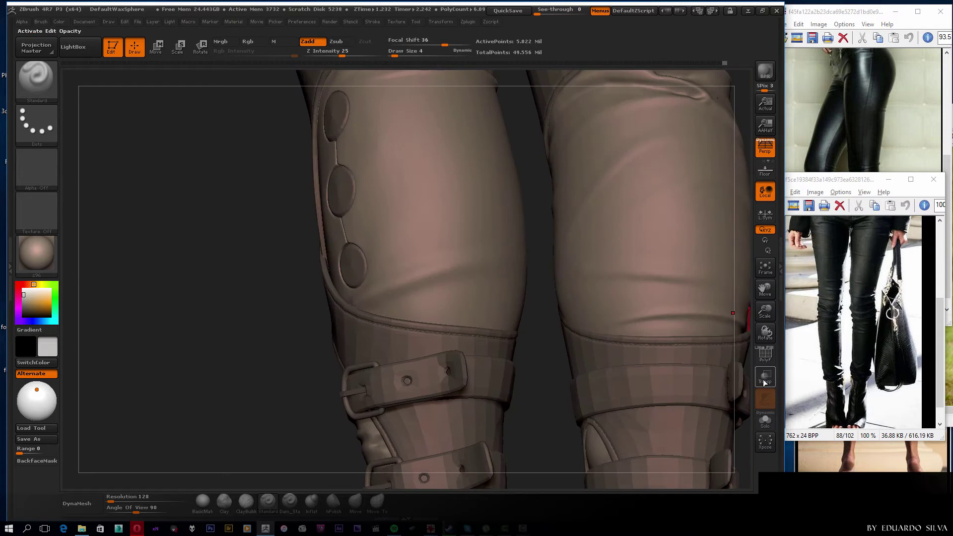
pyautogui.keyDown('shift'); pyautogui.moveTo(259, 393); pyautogui.dragTo(499, 282); pyautogui.keyUp('shift')
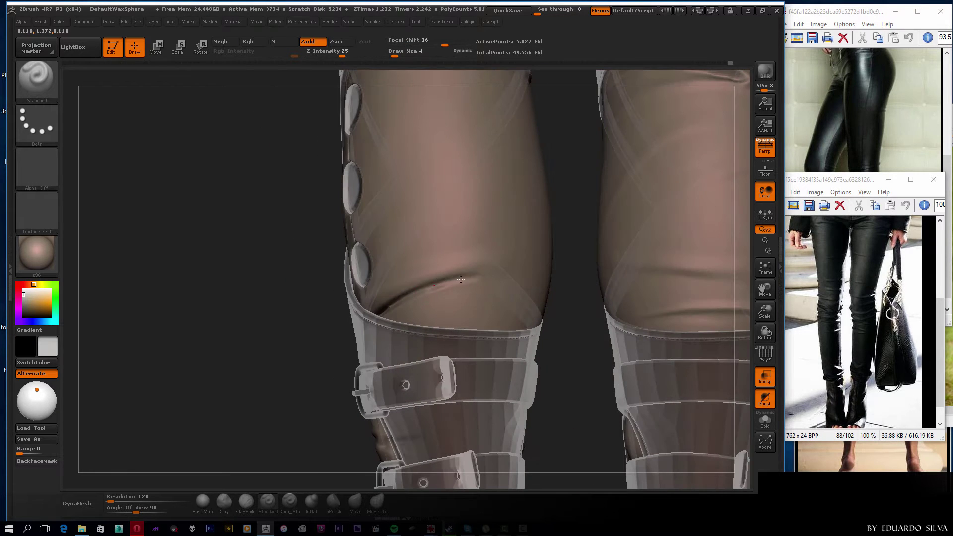
pyautogui.moveTo(275, 360)
pyautogui.mouseDown()
pyautogui.moveTo(588, 227)
pyautogui.moveTo(361, 330)
pyautogui.mouseUp()
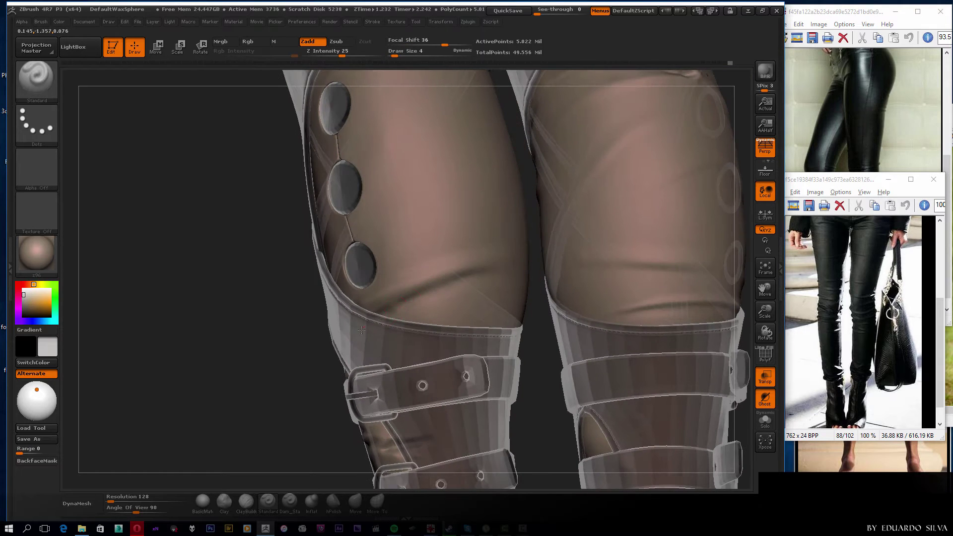
pyautogui.moveTo(451, 282); pyautogui.dragTo(419, 289)
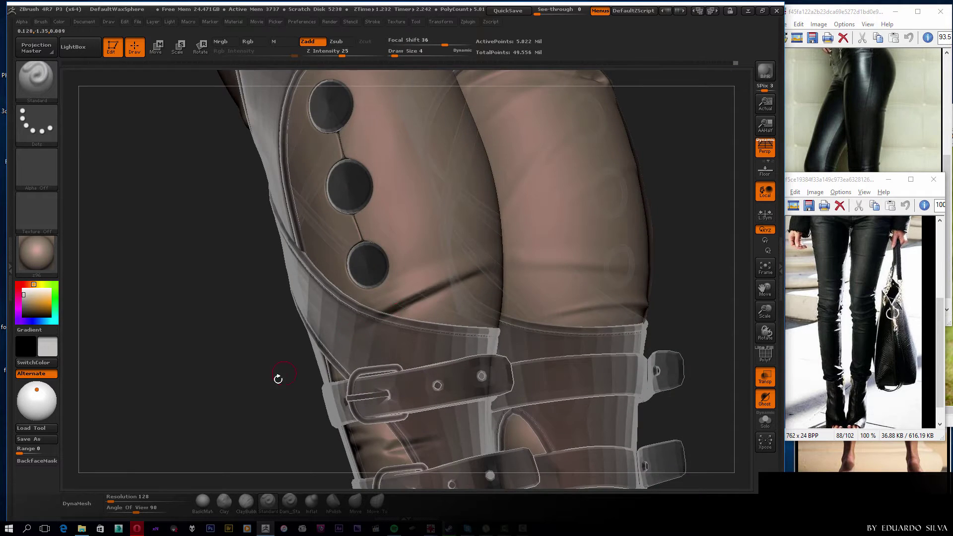
pyautogui.moveTo(279, 379)
pyautogui.mouseDown()
pyautogui.moveTo(507, 263)
pyautogui.moveTo(564, 202)
pyautogui.moveTo(366, 325)
pyautogui.moveTo(455, 287)
pyautogui.mouseUp()
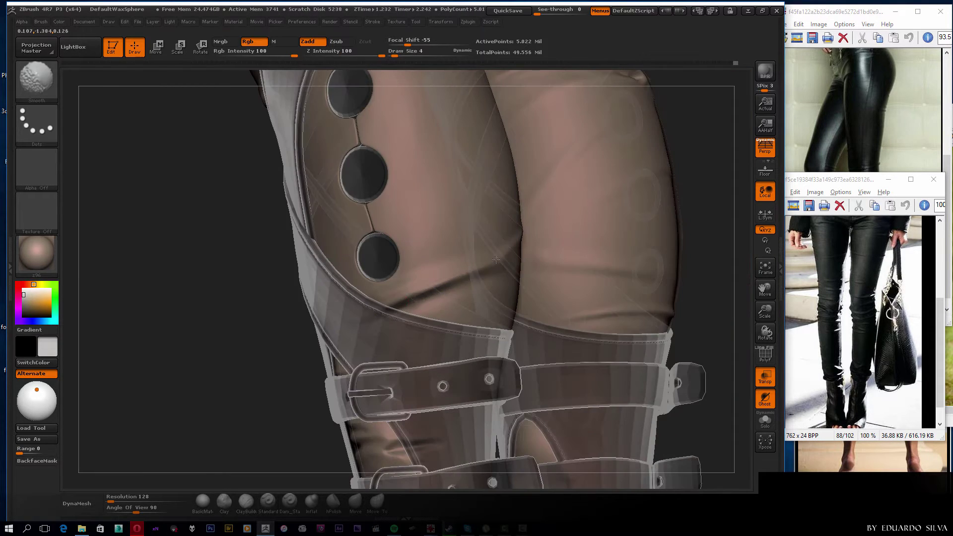
pyautogui.moveTo(496, 259)
pyautogui.mouseDown()
pyautogui.moveTo(462, 278)
pyautogui.moveTo(472, 298)
pyautogui.moveTo(608, 330)
pyautogui.moveTo(555, 276)
pyautogui.mouseUp()
pyautogui.press('shift')
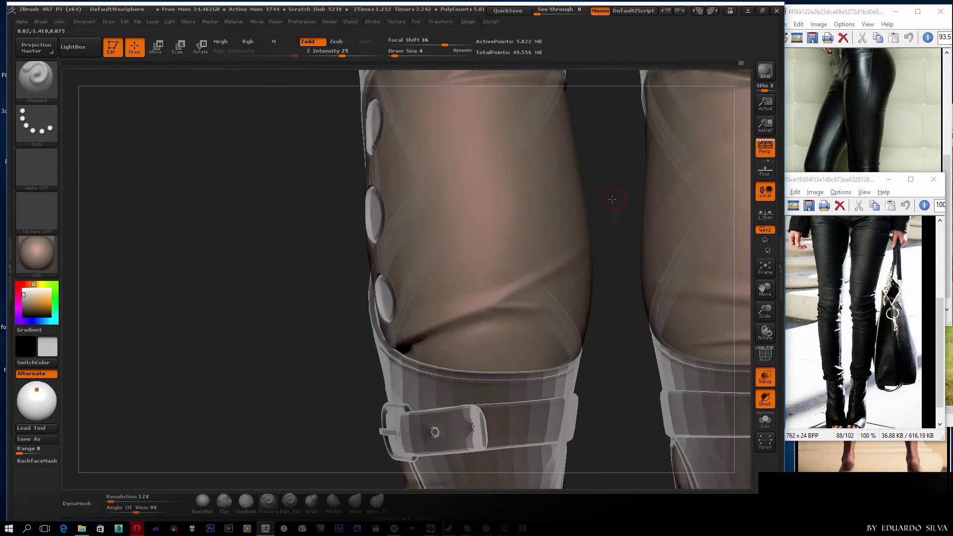
pyautogui.moveTo(500, 304)
pyautogui.mouseDown()
pyautogui.moveTo(571, 273)
pyautogui.moveTo(479, 311)
pyautogui.moveTo(497, 304)
pyautogui.mouseUp()
pyautogui.press('shift')
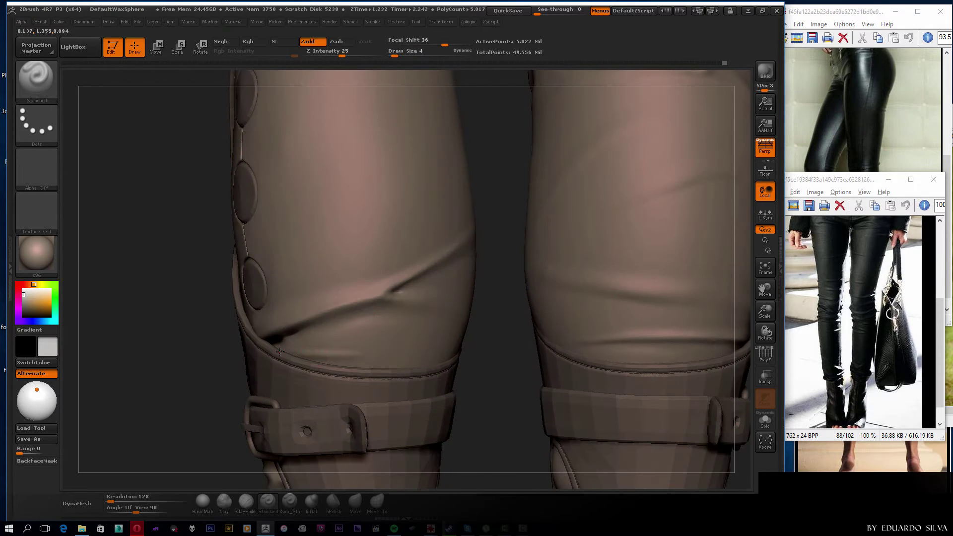
# Reshape and deepen the knee fold crease with the Standard brush.
pyautogui.moveTo(280, 352)
pyautogui.mouseDown(button='right')
pyautogui.moveTo(433, 346)
pyautogui.moveTo(436, 319)
pyautogui.mouseUp(button='right')
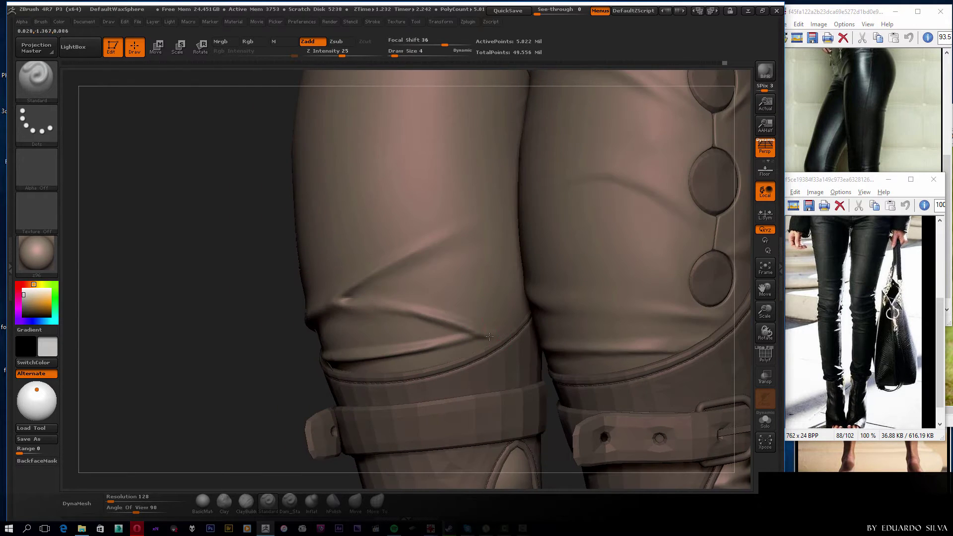
pyautogui.press('shift')
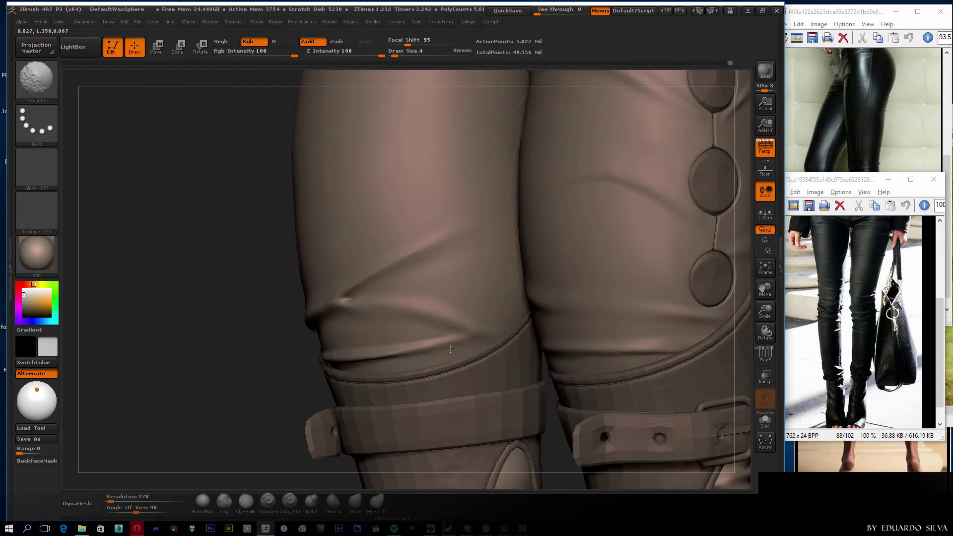
pyautogui.moveTo(450, 350)
pyautogui.mouseDown(button='right')
pyautogui.moveTo(383, 358)
pyautogui.moveTo(481, 344)
pyautogui.moveTo(468, 338)
pyautogui.mouseUp(button='right')
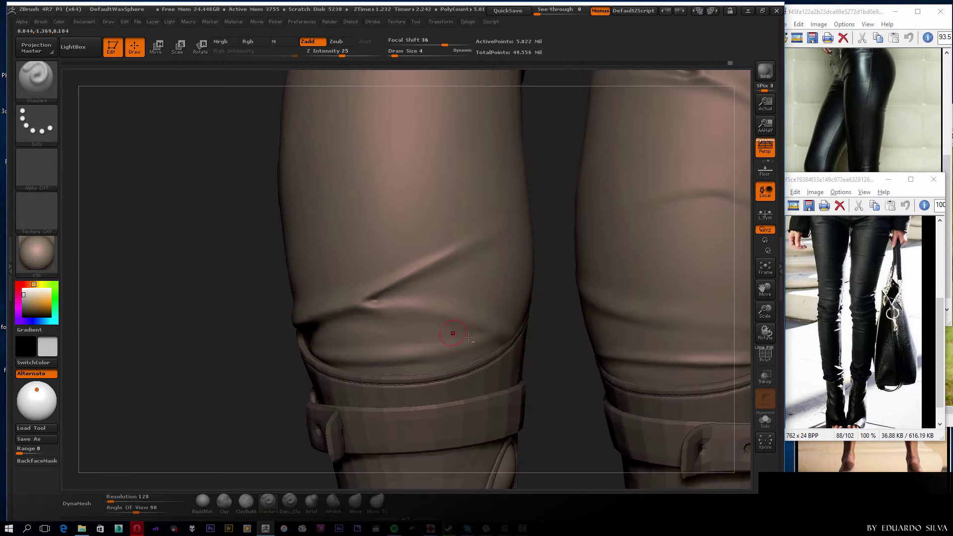
pyautogui.moveTo(476, 334); pyautogui.dragTo(338, 344)
pyautogui.press('shift')
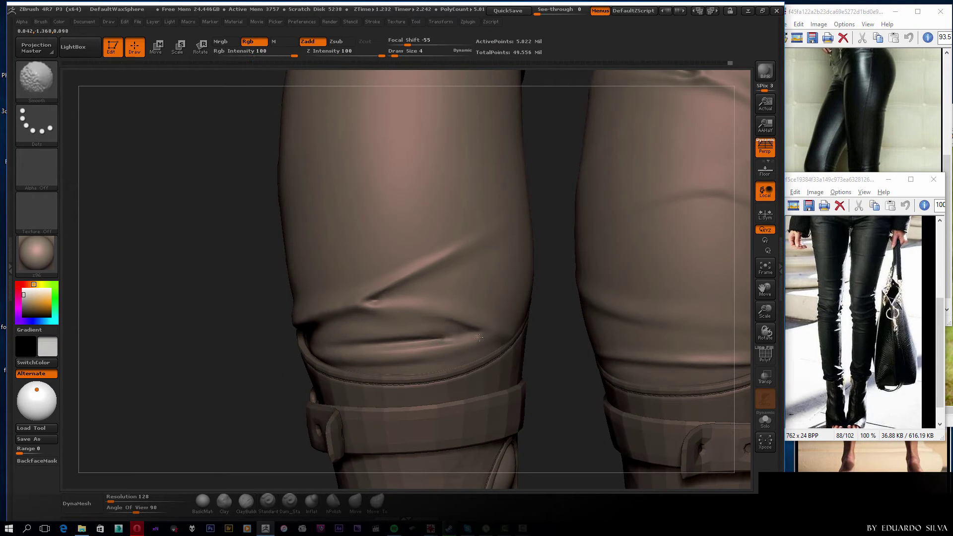
pyautogui.moveTo(419, 334)
pyautogui.keyDown('alt'); pyautogui.mouseDown(button='right')
pyautogui.moveTo(427, 308)
pyautogui.moveTo(487, 317)
pyautogui.mouseUp(button='right'); pyautogui.keyUp('alt')
pyautogui.moveTo(486, 318); pyautogui.dragTo(424, 330)
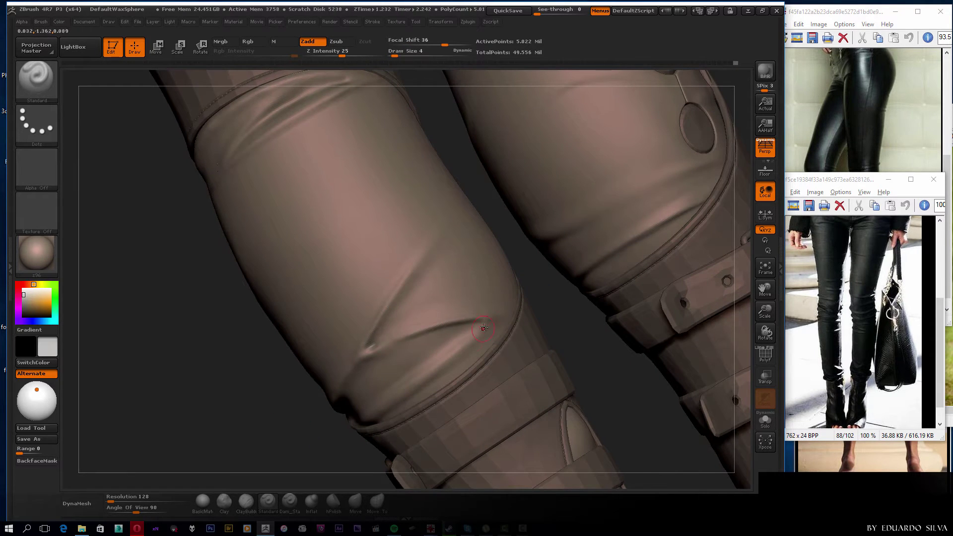
pyautogui.moveTo(447, 328); pyautogui.dragTo(482, 334, button='right')
pyautogui.moveTo(497, 330); pyautogui.dragTo(432, 350)
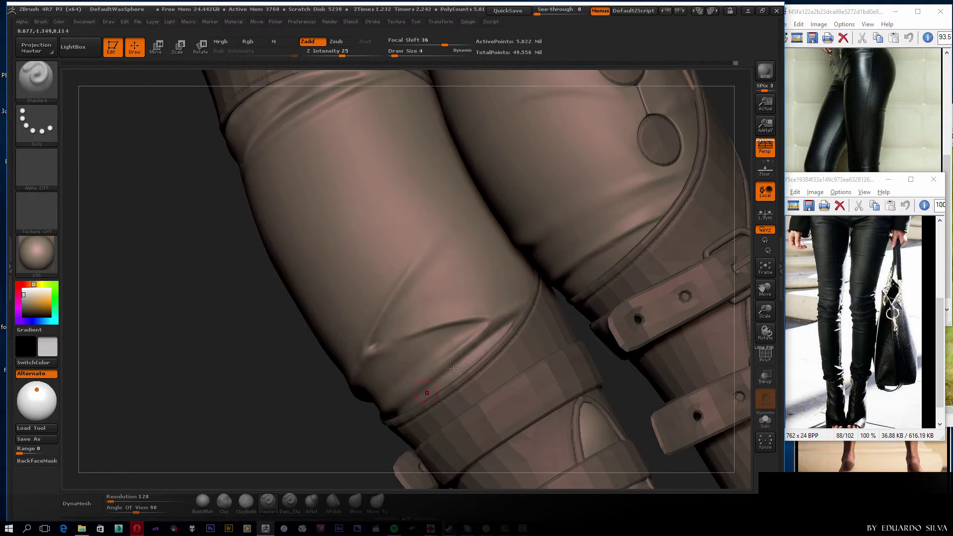
# Add more knee creases and smooth the blocky ones into soft folds.
pyautogui.hotkey('shift', 'f')
pyautogui.hotkey('shift', 'f')
pyautogui.moveTo(318, 392); pyautogui.dragTo(289, 408)
pyautogui.moveTo(289, 408); pyautogui.dragTo(447, 348, button='right')
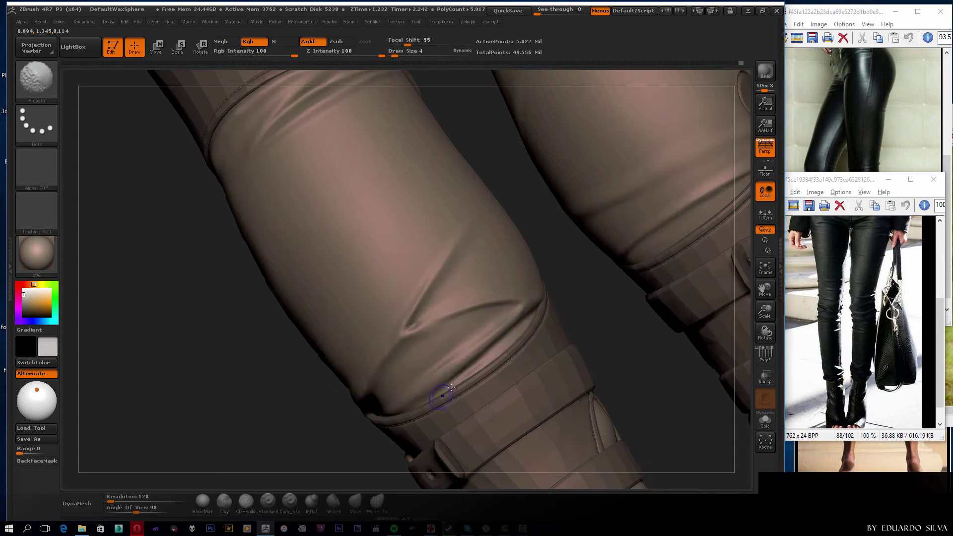
pyautogui.keyDown('shift'); pyautogui.moveTo(427, 377); pyautogui.dragTo(541, 298); pyautogui.keyUp('shift')
pyautogui.moveTo(541, 298); pyautogui.dragTo(490, 297, button='right')
pyautogui.keyDown('shift'); pyautogui.moveTo(447, 311); pyautogui.dragTo(556, 278); pyautogui.keyUp('shift')
pyautogui.moveTo(556, 278); pyautogui.dragTo(446, 311, button='right')
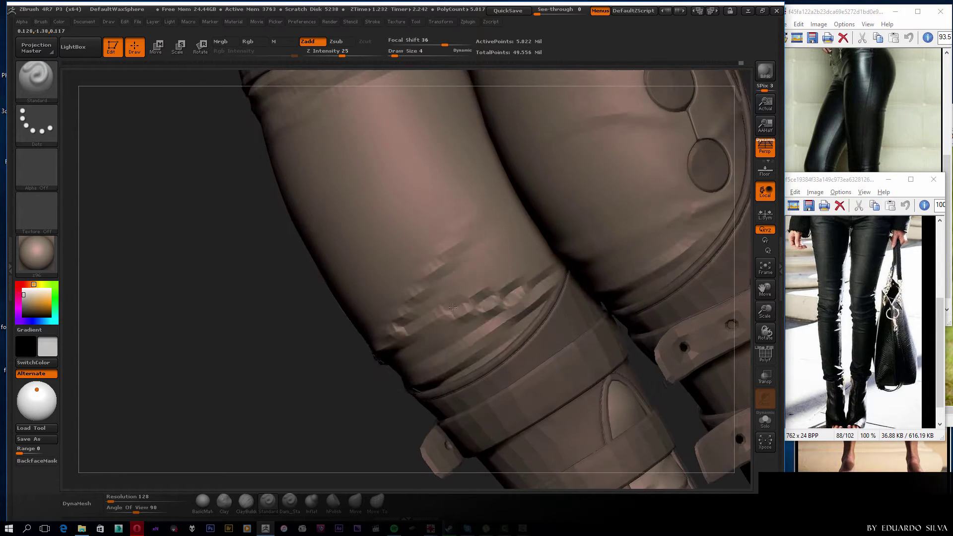
pyautogui.moveTo(514, 291)
pyautogui.keyDown('shift'); pyautogui.mouseDown()
pyautogui.moveTo(417, 318)
pyautogui.moveTo(451, 300)
pyautogui.mouseUp(); pyautogui.keyUp('shift')
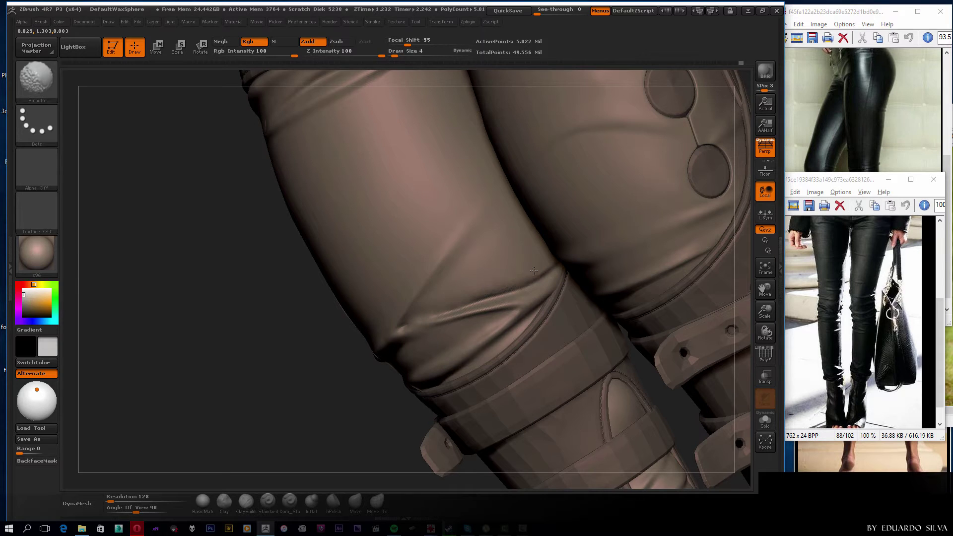
pyautogui.moveTo(508, 283); pyautogui.dragTo(472, 303, button='right')
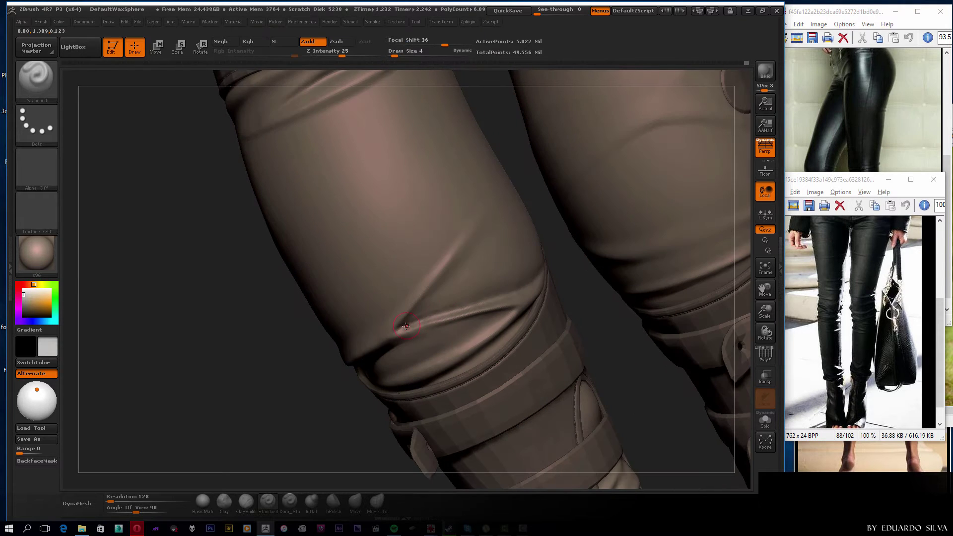
# Lightly smooth the knee surface, then carve a thin crease near the knee buttons.
pyautogui.keyDown('shift'); pyautogui.moveTo(447, 323); pyautogui.dragTo(497, 288); pyautogui.keyUp('shift')
pyautogui.moveTo(357, 356)
pyautogui.mouseDown(button='right')
pyautogui.moveTo(336, 387)
pyautogui.moveTo(570, 314)
pyautogui.mouseUp(button='right')
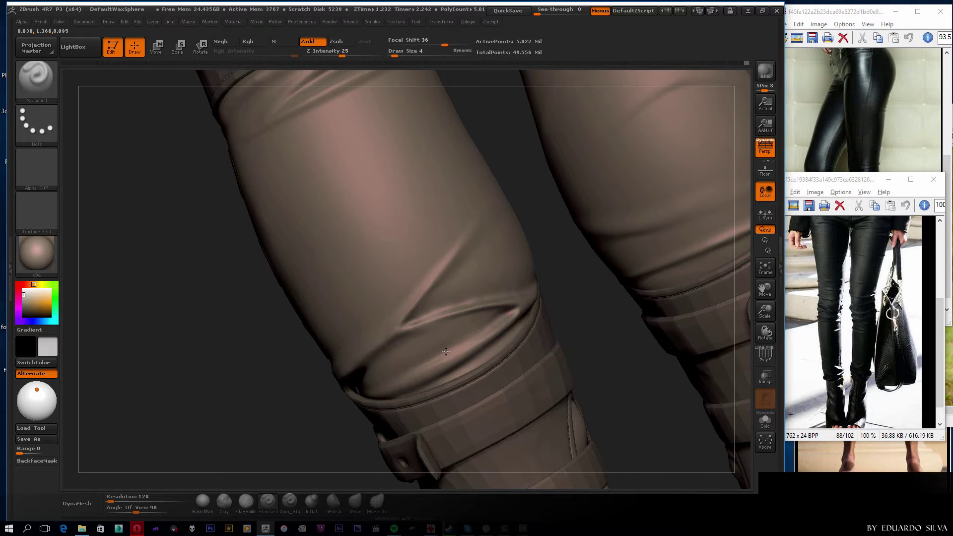
pyautogui.keyDown('shift'); pyautogui.moveTo(385, 382); pyautogui.dragTo(402, 364); pyautogui.keyUp('shift')
pyautogui.moveTo(394, 371)
pyautogui.mouseDown(button='right')
pyautogui.moveTo(453, 327)
pyautogui.moveTo(386, 375)
pyautogui.mouseUp(button='right')
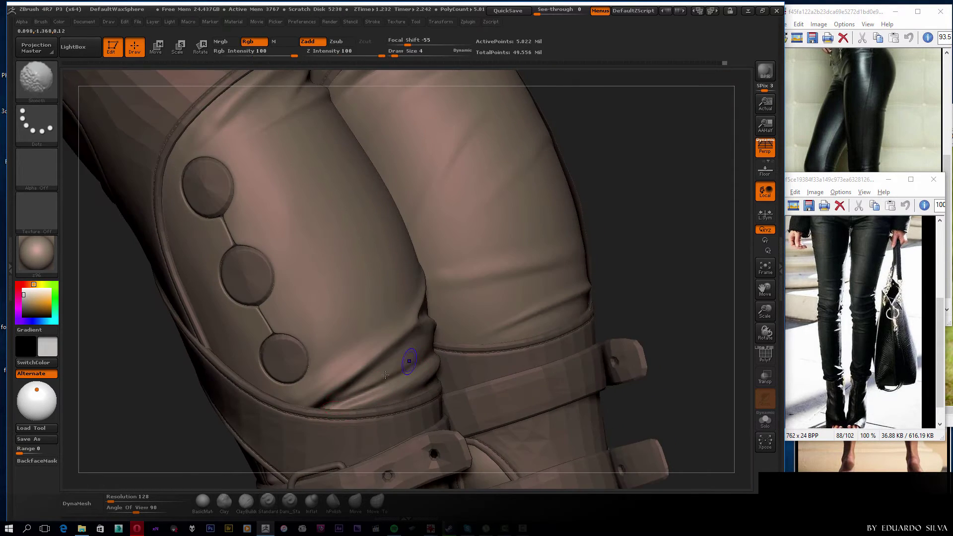
pyautogui.moveTo(424, 350); pyautogui.dragTo(402, 343, button='right')
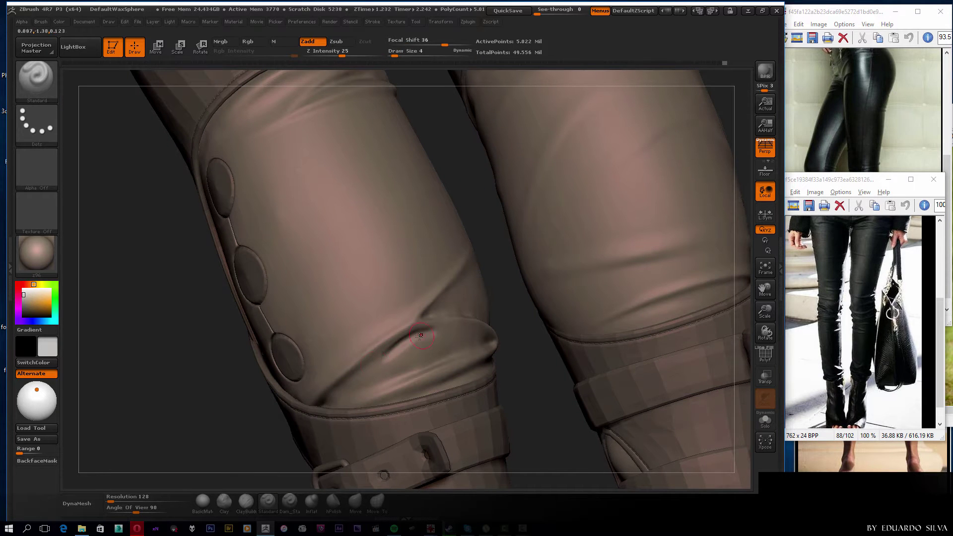
pyautogui.keyDown('shift'); pyautogui.moveTo(368, 377); pyautogui.dragTo(379, 369); pyautogui.keyUp('shift')
pyautogui.moveTo(385, 358)
pyautogui.keyDown('ctrl'); pyautogui.mouseDown(button='right')
pyautogui.moveTo(278, 422)
pyautogui.moveTo(598, 330)
pyautogui.moveTo(579, 332)
pyautogui.moveTo(642, 293)
pyautogui.moveTo(482, 298)
pyautogui.mouseUp(button='right'); pyautogui.keyUp('ctrl')
pyautogui.keyDown('ctrl'); pyautogui.moveTo(484, 266); pyautogui.dragTo(483, 294, button='right'); pyautogui.keyUp('ctrl')
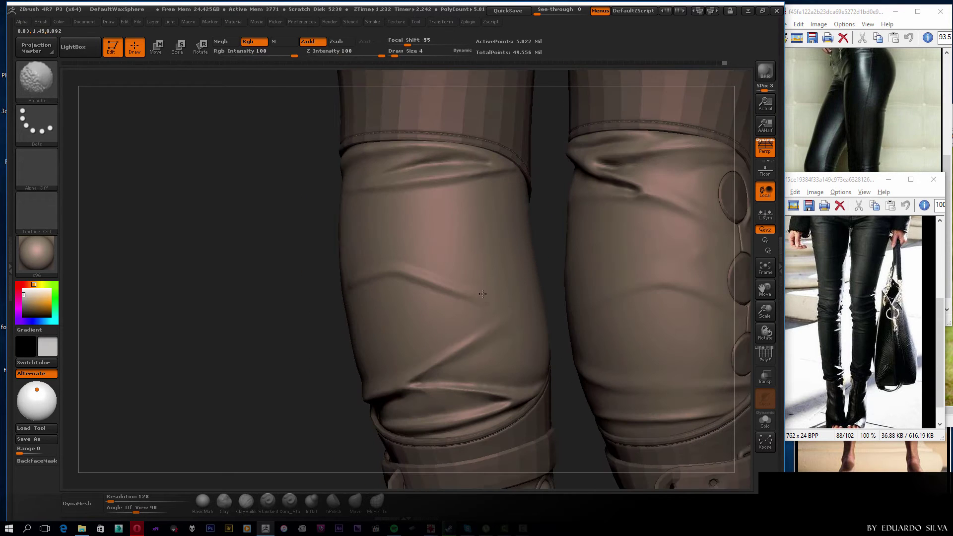
pyautogui.moveTo(277, 329)
pyautogui.mouseDown(button='right')
pyautogui.moveTo(373, 284)
pyautogui.moveTo(467, 257)
pyautogui.mouseUp(button='right')
pyautogui.moveTo(372, 334)
pyautogui.mouseDown(button='right')
pyautogui.moveTo(255, 321)
pyautogui.moveTo(519, 225)
pyautogui.moveTo(558, 185)
pyautogui.moveTo(293, 329)
pyautogui.moveTo(220, 342)
pyautogui.moveTo(586, 258)
pyautogui.moveTo(628, 238)
pyautogui.moveTo(436, 262)
pyautogui.moveTo(449, 254)
pyautogui.mouseUp(button='right')
pyautogui.moveTo(449, 254); pyautogui.dragTo(328, 319)
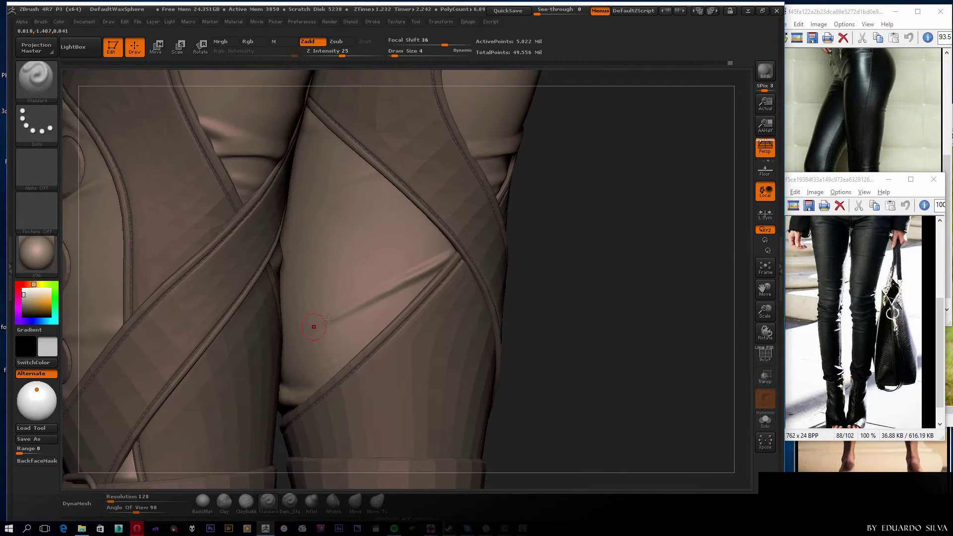
# Check underneath with Transp/Ghost and soften the thin knee crease.
pyautogui.click(765, 376)
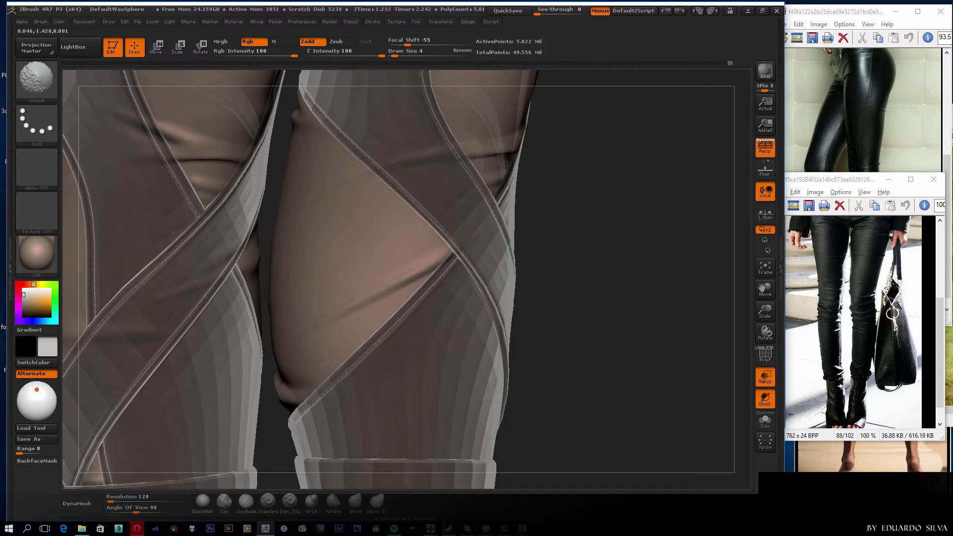
pyautogui.press('shift')
pyautogui.keyDown('shift'); pyautogui.moveTo(399, 265); pyautogui.dragTo(421, 239); pyautogui.keyUp('shift')
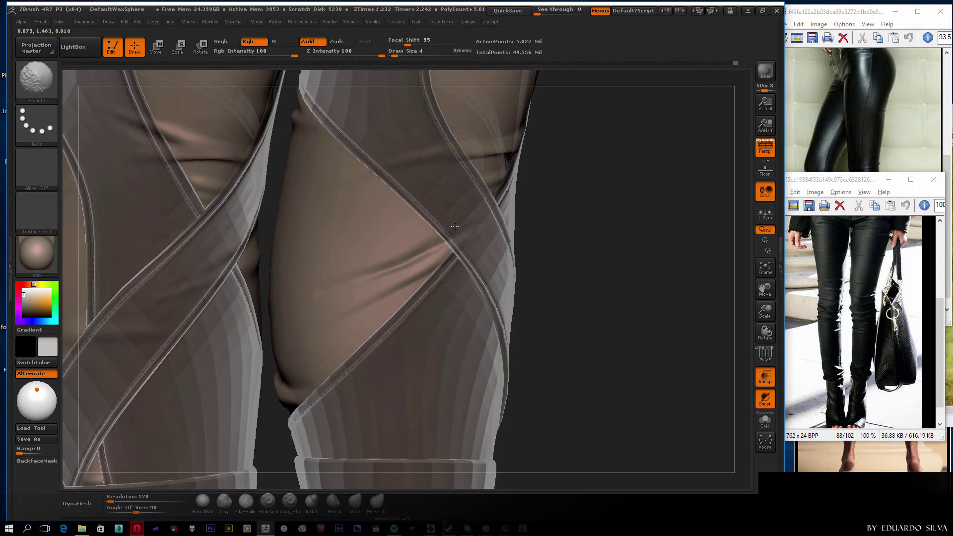
pyautogui.moveTo(596, 298); pyautogui.dragTo(603, 322)
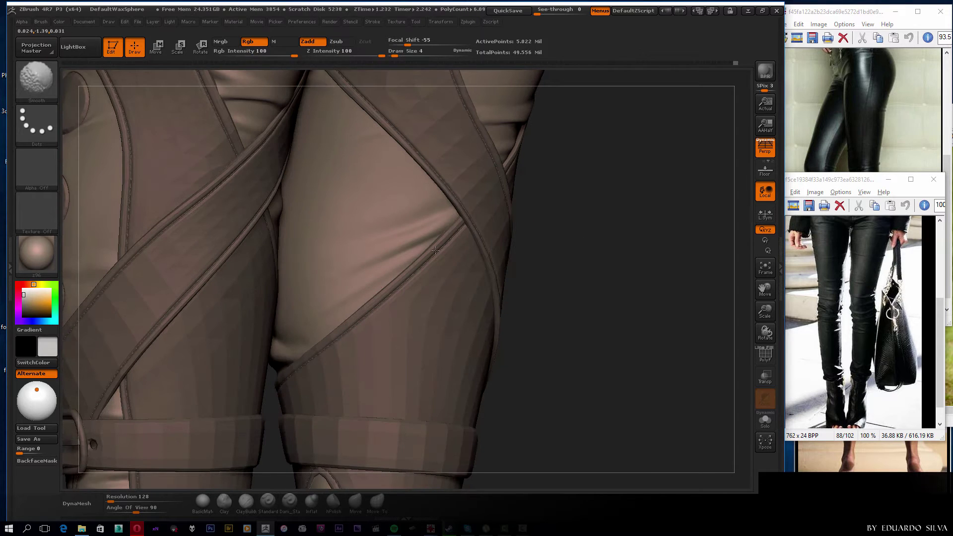
pyautogui.moveTo(556, 248); pyautogui.dragTo(565, 253)
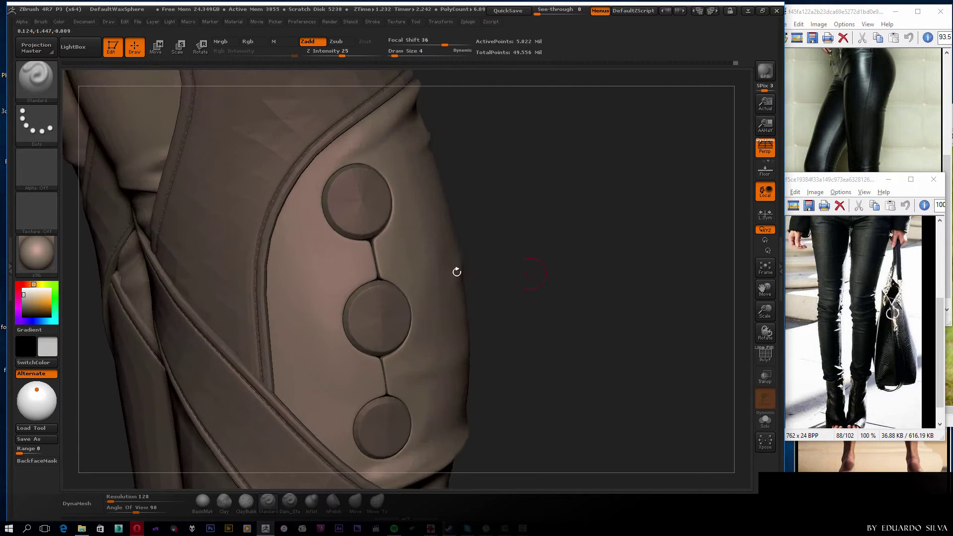
# Clear the leg mask and carve a fold groove across the stocking beside the knee buttons.
pyautogui.keyDown('ctrl'); pyautogui.click(188, 293); pyautogui.keyUp('ctrl')
pyautogui.moveTo(187, 293); pyautogui.dragTo(298, 214)
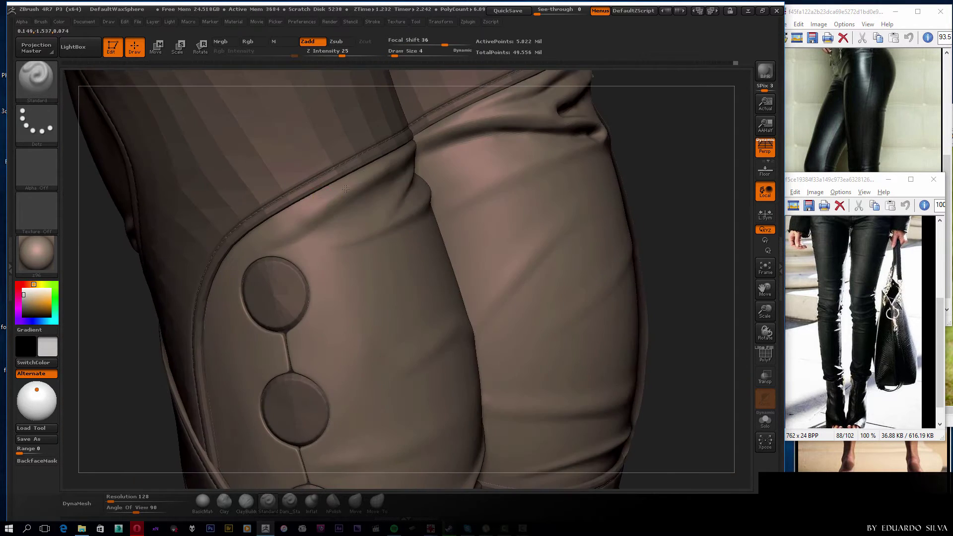
pyautogui.moveTo(156, 347)
pyautogui.keyDown('alt'); pyautogui.mouseDown()
pyautogui.moveTo(304, 207)
pyautogui.moveTo(347, 223)
pyautogui.mouseUp(); pyautogui.keyUp('alt')
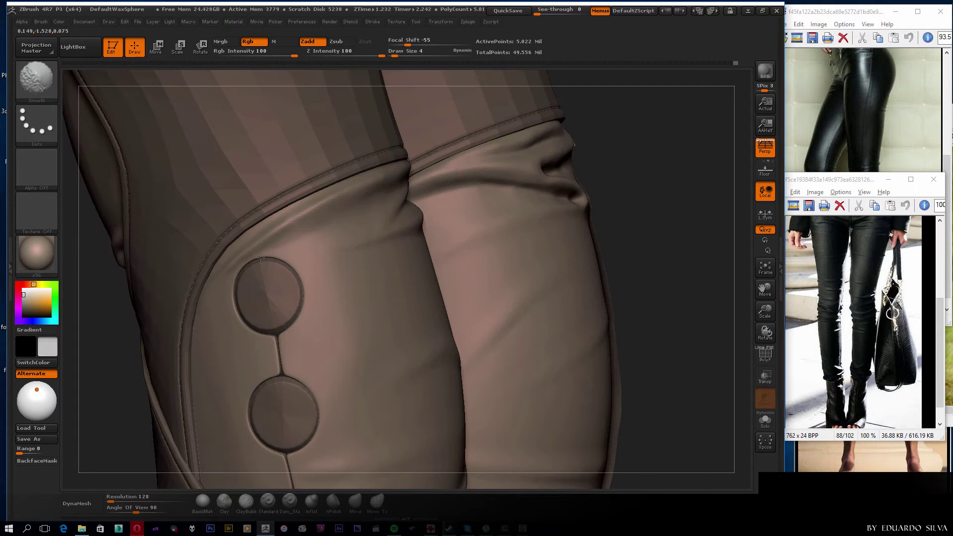
pyautogui.moveTo(249, 296); pyautogui.dragTo(511, 194)
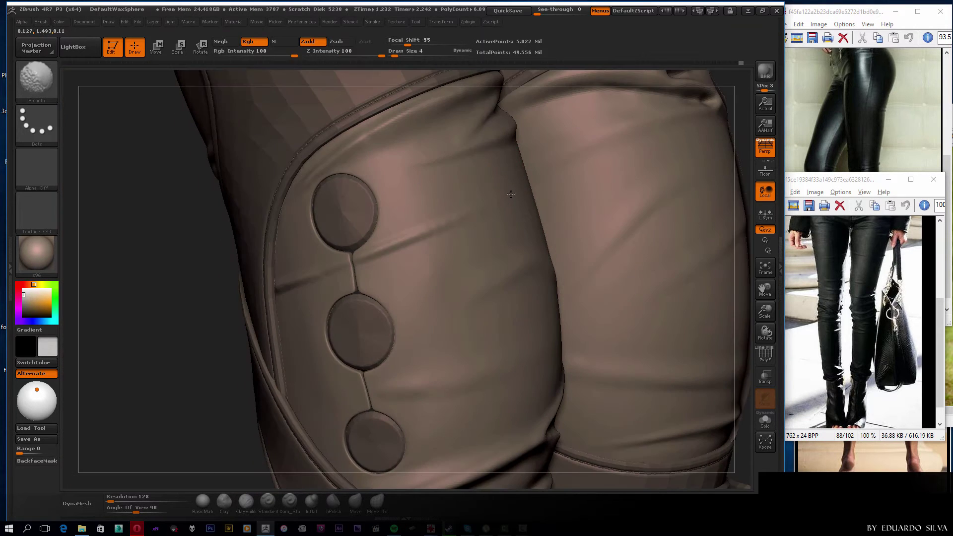
pyautogui.moveTo(460, 215); pyautogui.dragTo(292, 288)
pyautogui.click(765, 377)
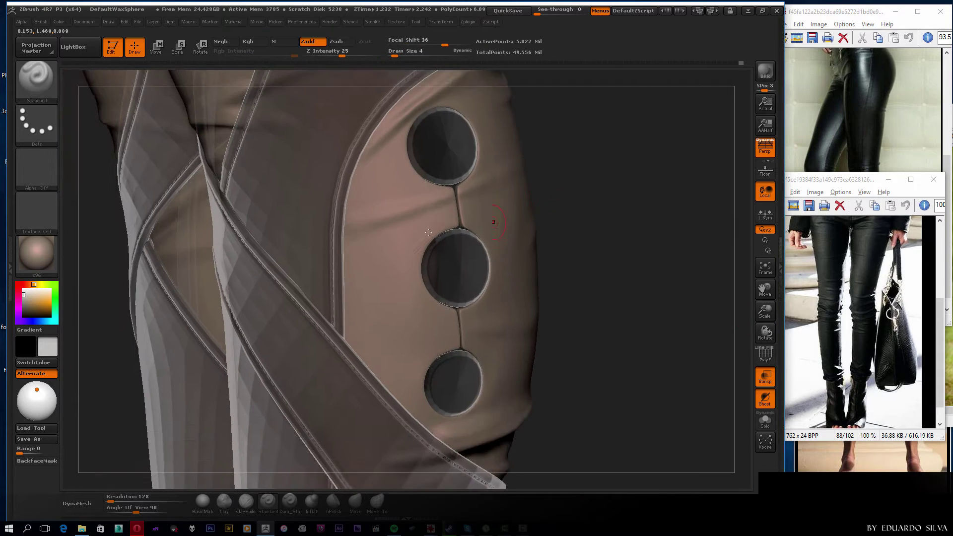
pyautogui.moveTo(546, 258)
pyautogui.mouseDown()
pyautogui.moveTo(313, 251)
pyautogui.moveTo(420, 303)
pyautogui.mouseUp()
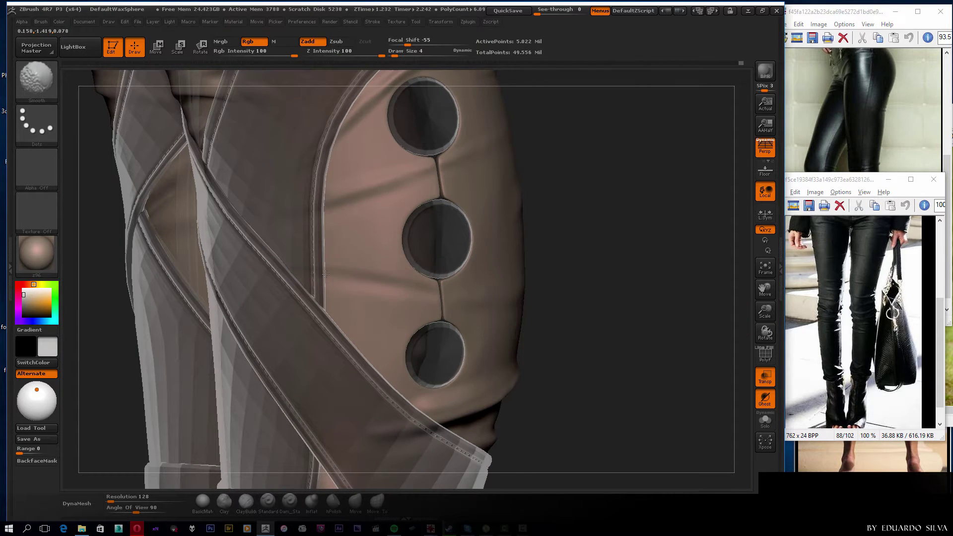
pyautogui.moveTo(344, 275)
pyautogui.mouseDown()
pyautogui.moveTo(436, 320)
pyautogui.moveTo(436, 251)
pyautogui.moveTo(529, 252)
pyautogui.mouseUp()
pyautogui.moveTo(471, 257); pyautogui.dragTo(527, 258)
pyautogui.click(765, 377)
pyautogui.press('f')
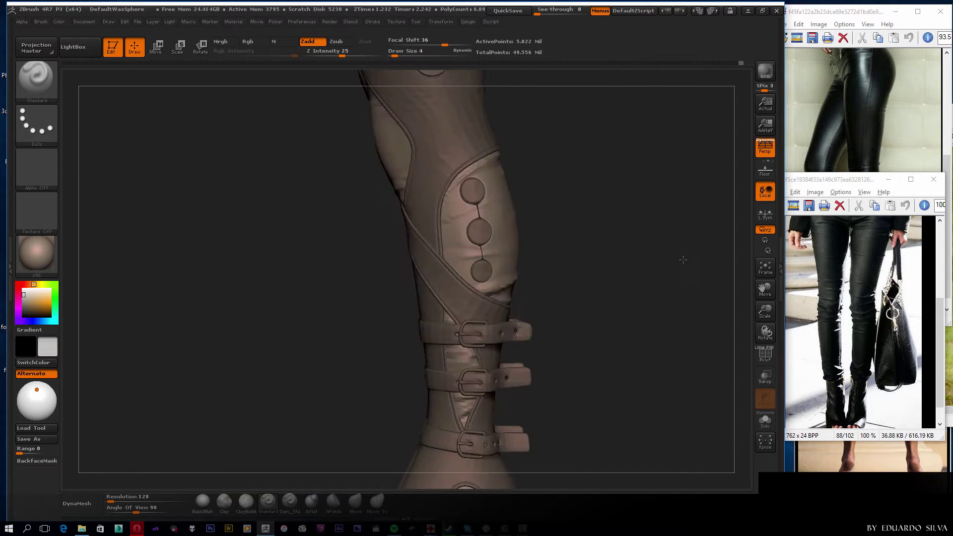
pyautogui.moveTo(685, 259)
pyautogui.mouseDown()
pyautogui.moveTo(566, 221)
pyautogui.moveTo(589, 250)
pyautogui.moveTo(534, 257)
pyautogui.moveTo(602, 221)
pyautogui.moveTo(550, 340)
pyautogui.mouseUp()
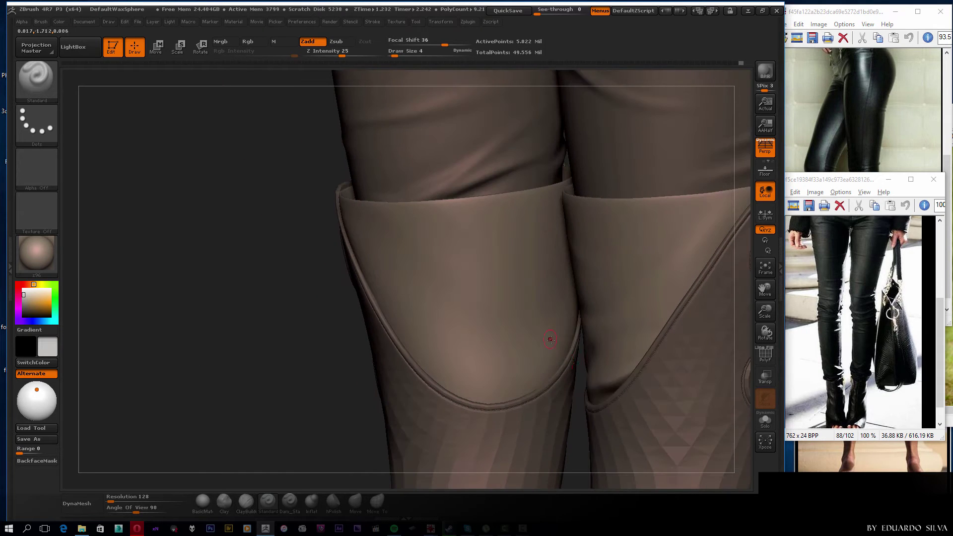
pyautogui.click(765, 376)
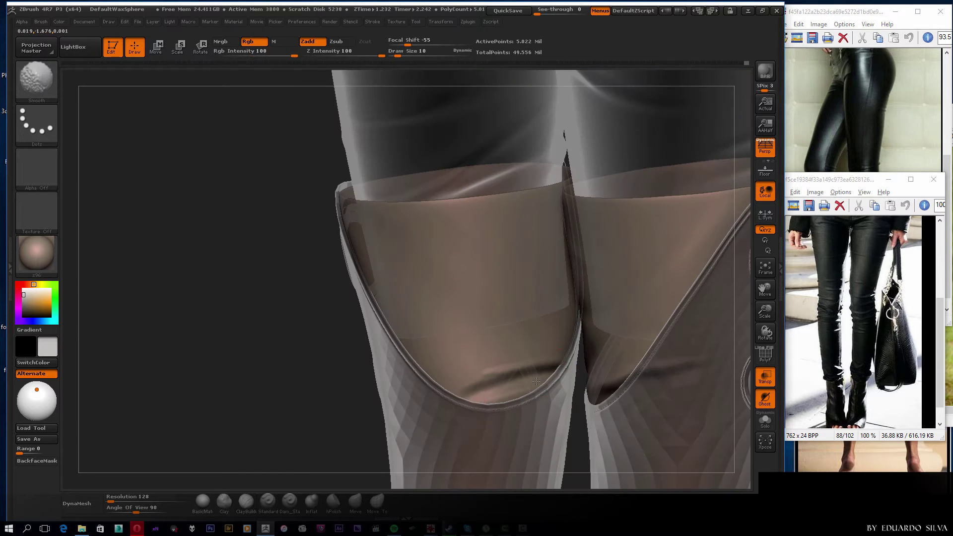
pyautogui.press('t')
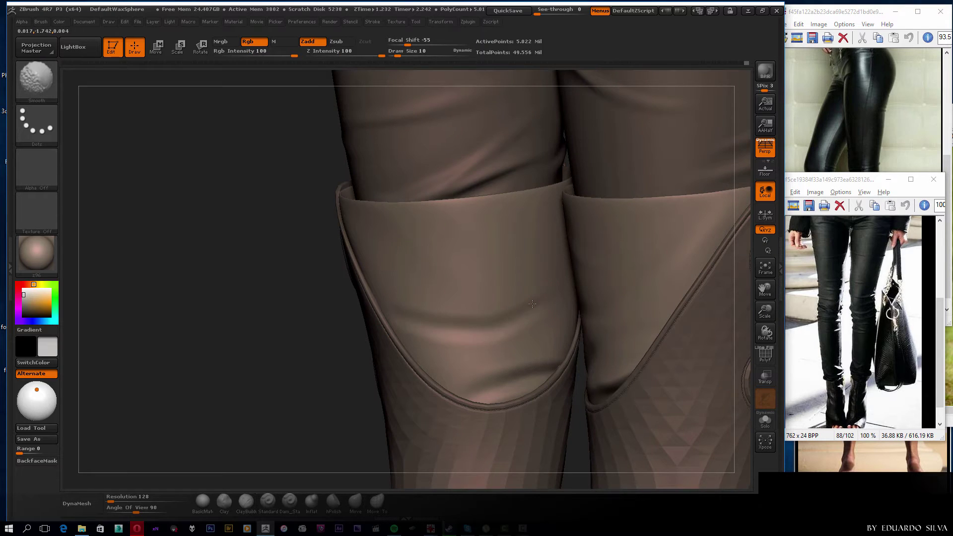
pyautogui.moveTo(374, 304); pyautogui.dragTo(427, 310)
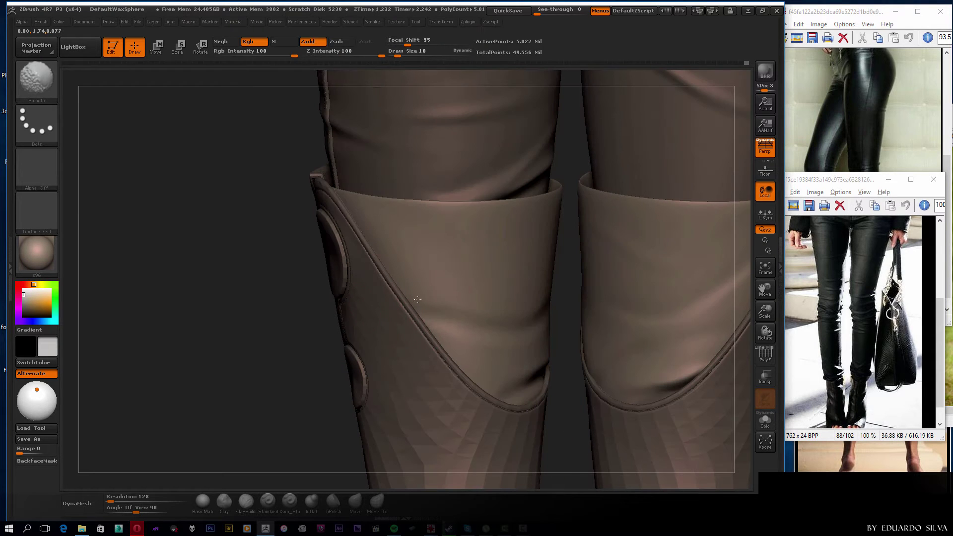
pyautogui.moveTo(264, 379)
pyautogui.keyDown('shift'); pyautogui.mouseDown()
pyautogui.moveTo(511, 262)
pyautogui.moveTo(512, 197)
pyautogui.moveTo(696, 220)
pyautogui.mouseUp(); pyautogui.keyUp('shift')
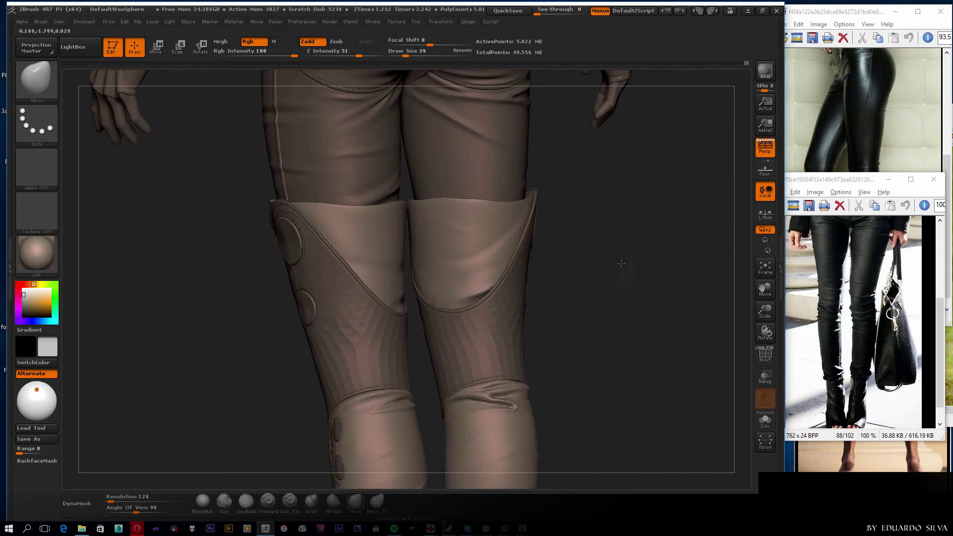
pyautogui.press('f')
pyautogui.moveTo(615, 278)
pyautogui.keyDown('shift'); pyautogui.mouseDown()
pyautogui.moveTo(570, 276)
pyautogui.moveTo(657, 276)
pyautogui.moveTo(561, 320)
pyautogui.moveTo(598, 355)
pyautogui.mouseUp(); pyautogui.keyUp('shift')
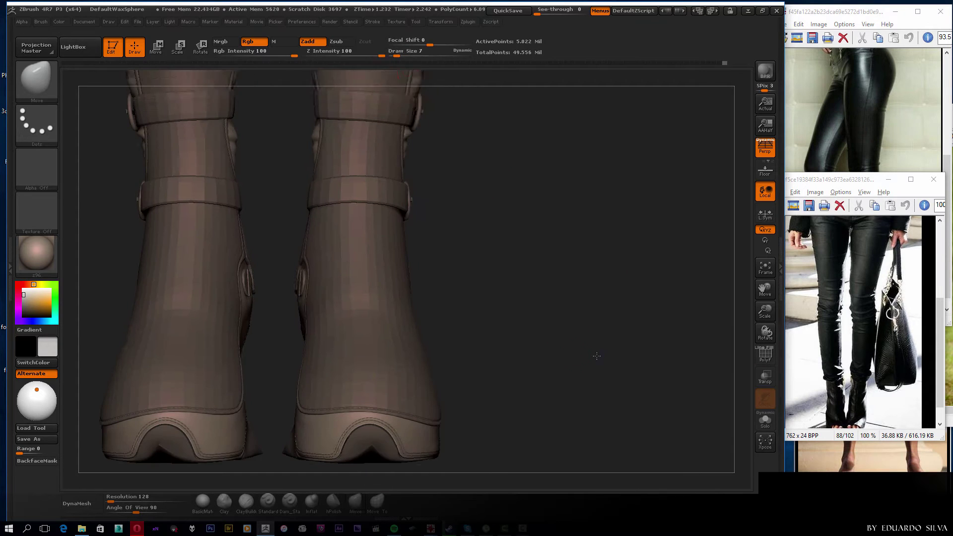
pyautogui.press('space')
pyautogui.moveTo(497, 149)
pyautogui.mouseDown()
pyautogui.moveTo(446, 340)
pyautogui.moveTo(312, 343)
pyautogui.moveTo(397, 338)
pyautogui.moveTo(424, 318)
pyautogui.mouseUp()
pyautogui.press('space')
pyautogui.press('space')
pyautogui.moveTo(571, 310); pyautogui.dragTo(538, 299)
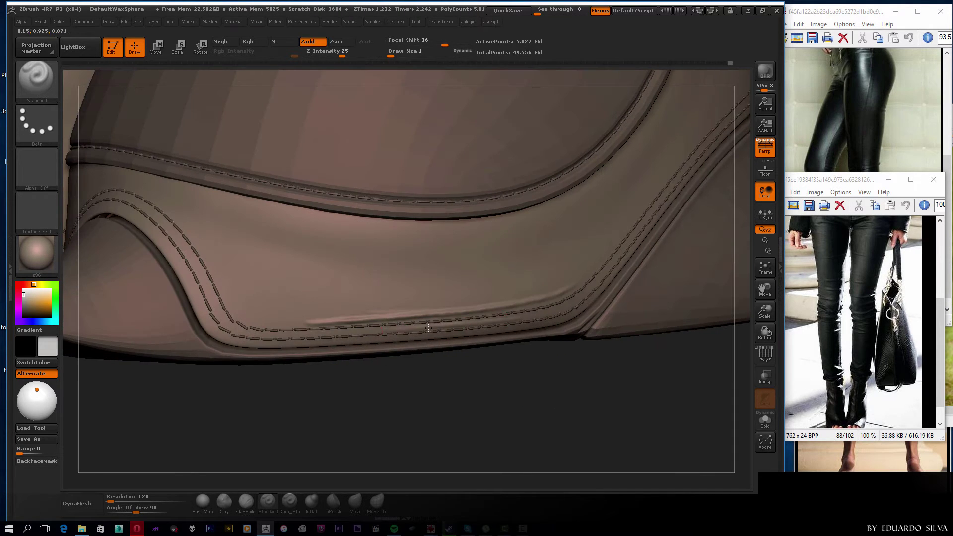
# Restroke and sharpen the stitched seam edges along the boot heel with the LazyMouse Standard brush.
pyautogui.moveTo(428, 328); pyautogui.dragTo(616, 271)
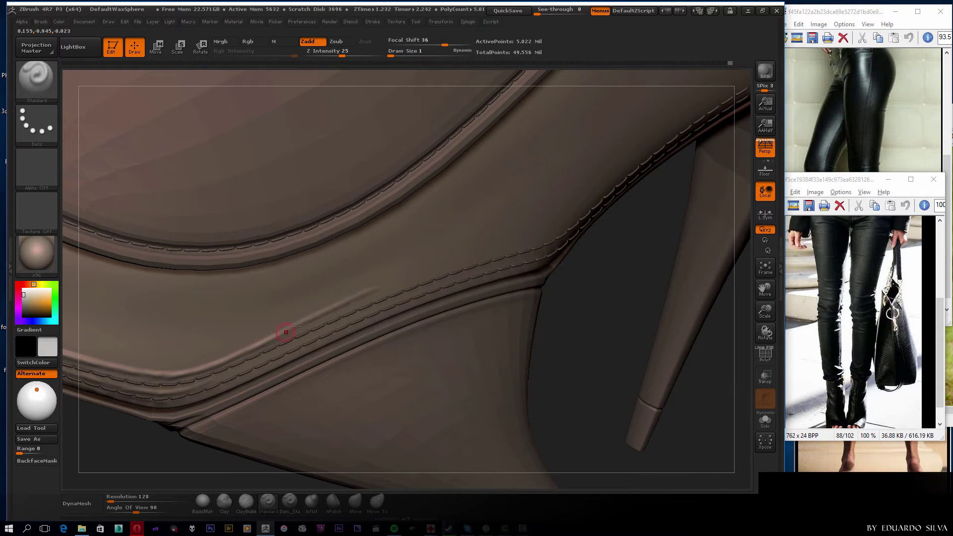
pyautogui.moveTo(505, 267); pyautogui.dragTo(272, 364)
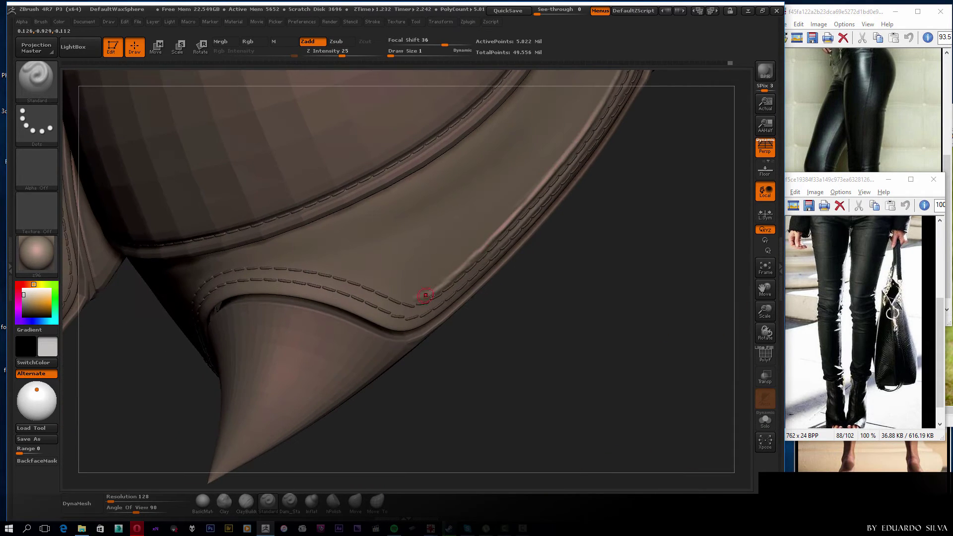
pyautogui.moveTo(426, 295)
pyautogui.mouseDown()
pyautogui.moveTo(482, 265)
pyautogui.moveTo(314, 272)
pyautogui.moveTo(258, 290)
pyautogui.mouseUp()
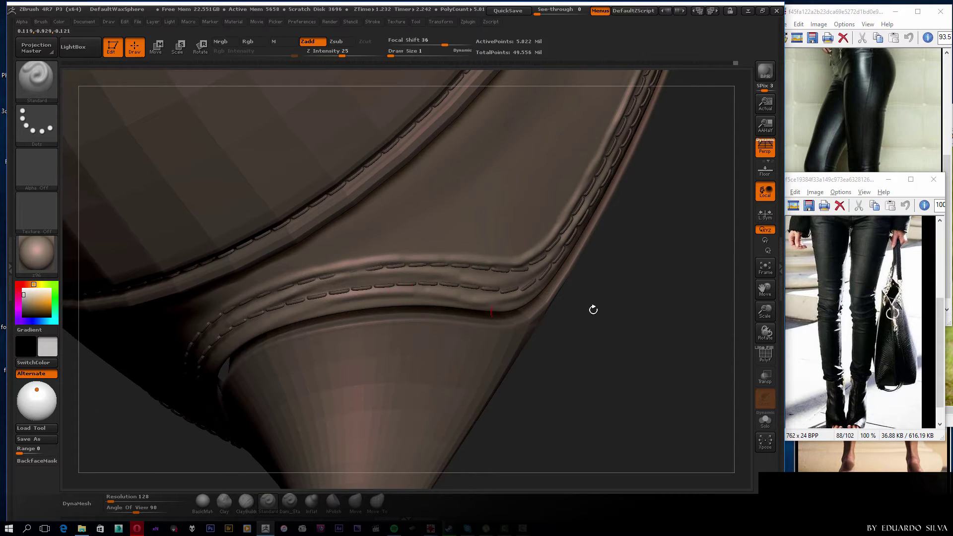
pyautogui.moveTo(591, 311); pyautogui.dragTo(497, 297)
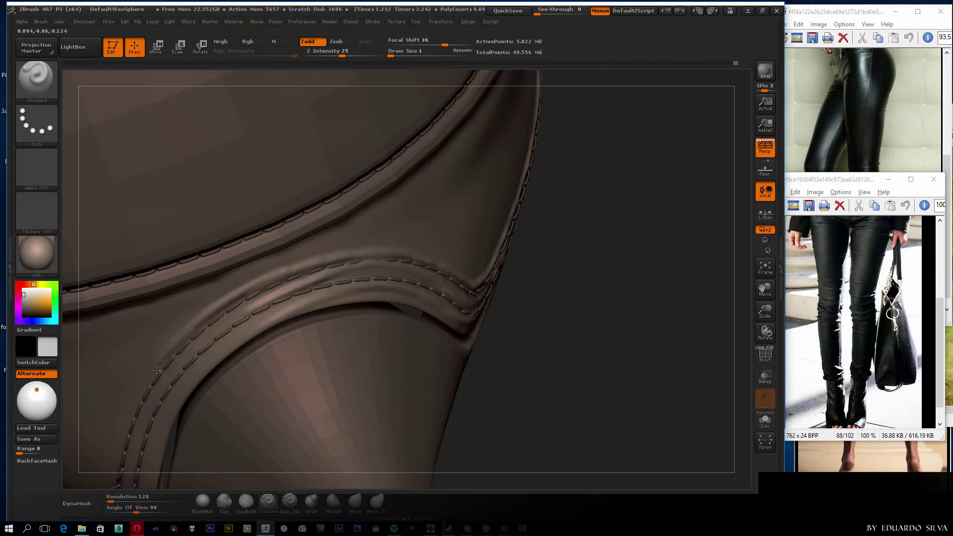
pyautogui.moveTo(179, 348); pyautogui.dragTo(310, 296)
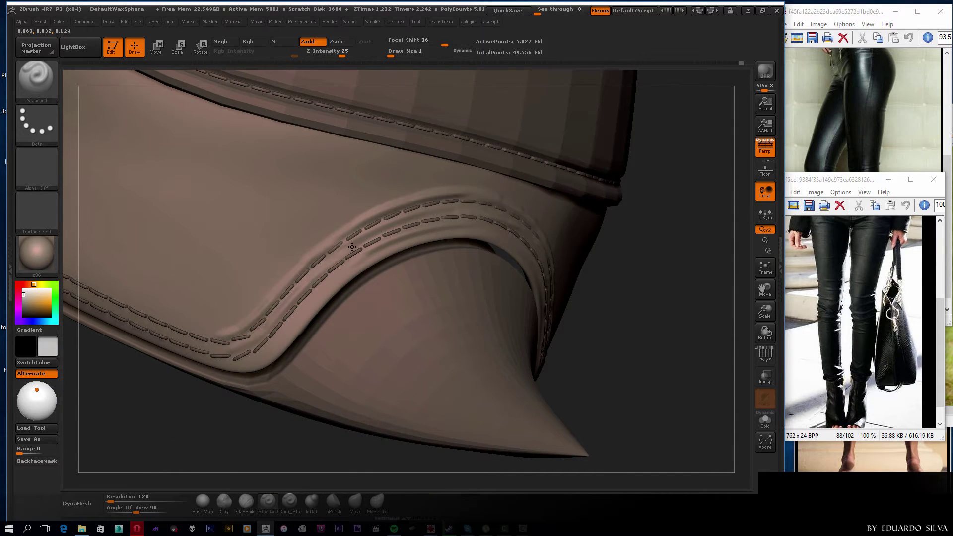
# Orbit around the heel seam and screw-like disc, then zoom onto the boot top.
pyautogui.moveTo(603, 339); pyautogui.dragTo(411, 195)
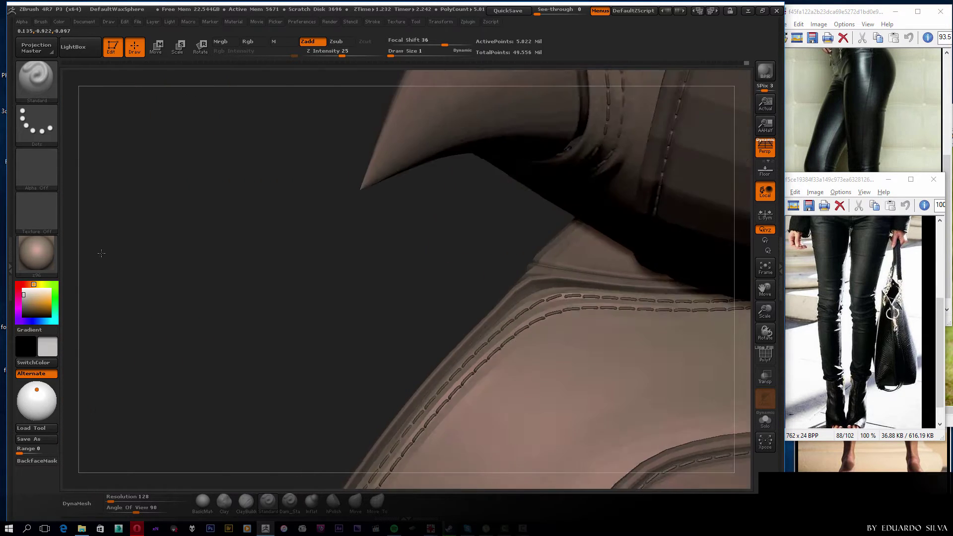
pyautogui.moveTo(100, 251); pyautogui.dragTo(440, 207)
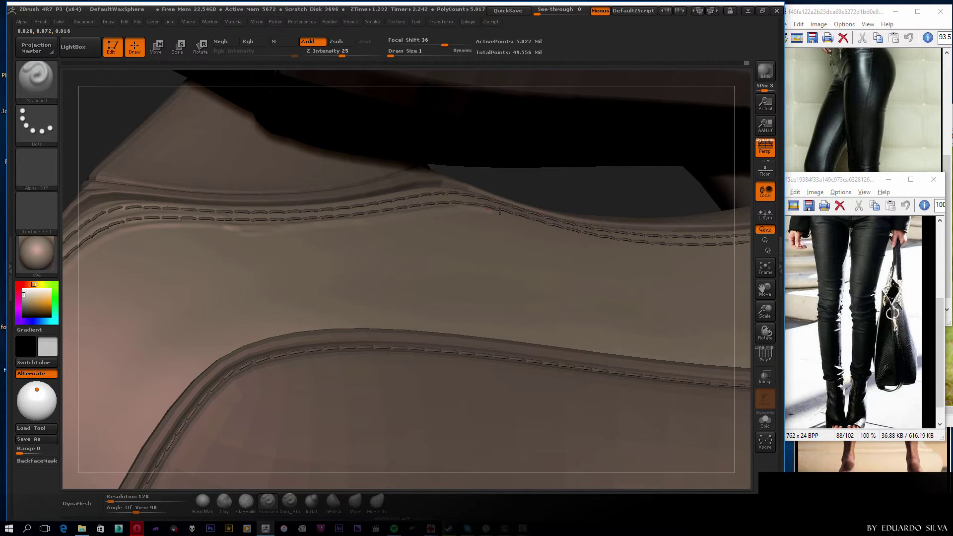
pyautogui.moveTo(241, 232); pyautogui.dragTo(510, 236)
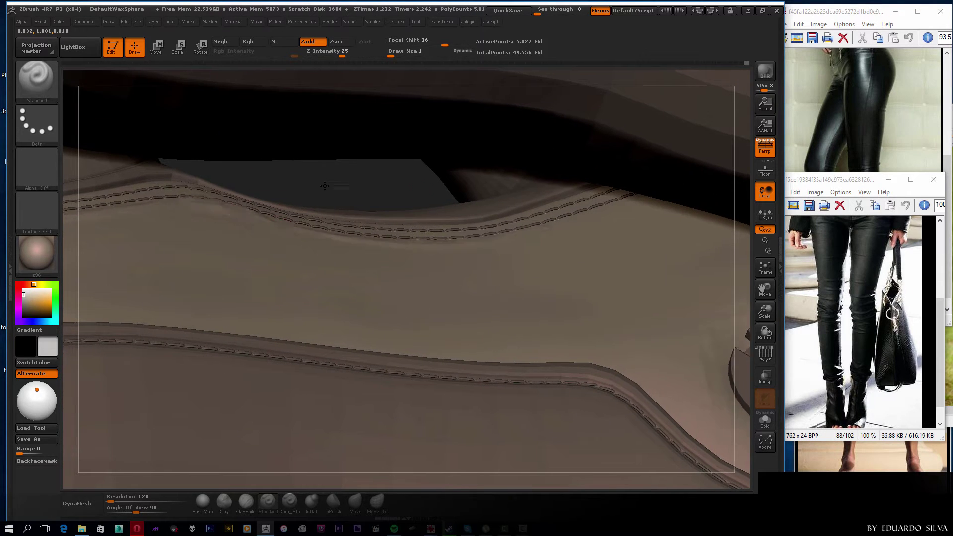
pyautogui.moveTo(240, 213); pyautogui.dragTo(417, 234)
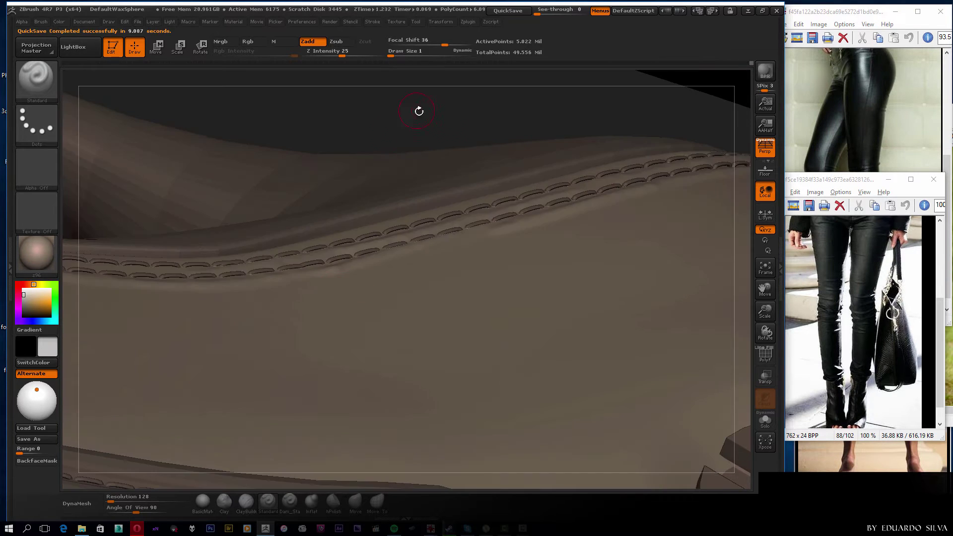
pyautogui.moveTo(419, 110)
pyautogui.mouseDown()
pyautogui.moveTo(559, 253)
pyautogui.moveTo(450, 239)
pyautogui.moveTo(426, 345)
pyautogui.mouseUp()
# Select a new brush with the B-D-S shortcut and soften its falloff.
pyautogui.press('b')
pyautogui.press('d')
pyautogui.press('s')
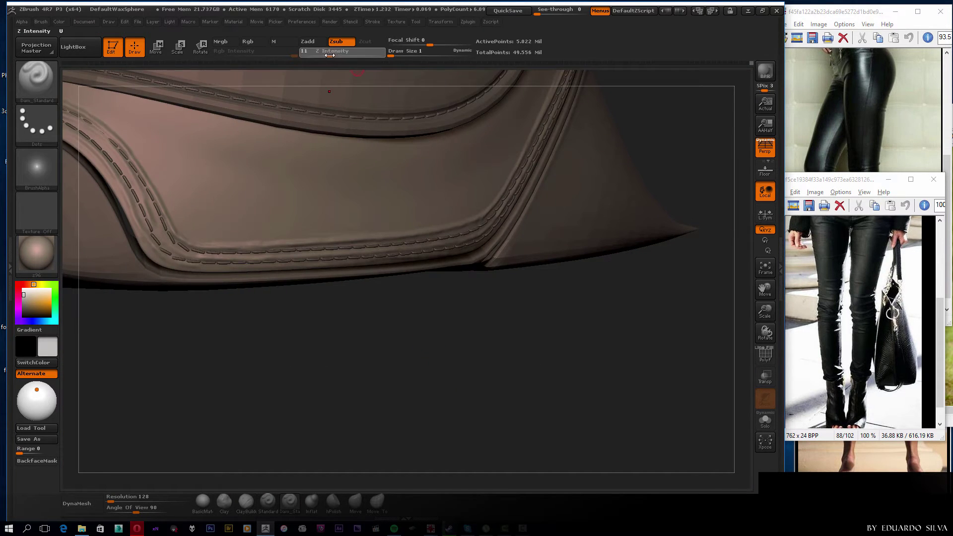
pyautogui.press('space')
pyautogui.moveTo(610, 210); pyautogui.dragTo(618, 210)
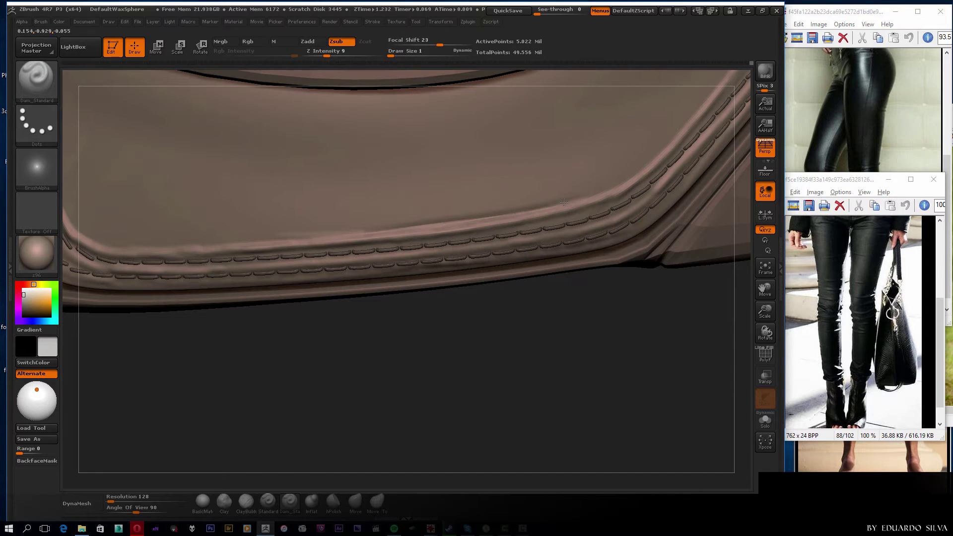
# Orbit around the boot to inspect its curved and straight stitched seams.
pyautogui.moveTo(516, 210)
pyautogui.mouseDown()
pyautogui.moveTo(485, 277)
pyautogui.moveTo(483, 396)
pyautogui.moveTo(420, 316)
pyautogui.mouseUp()
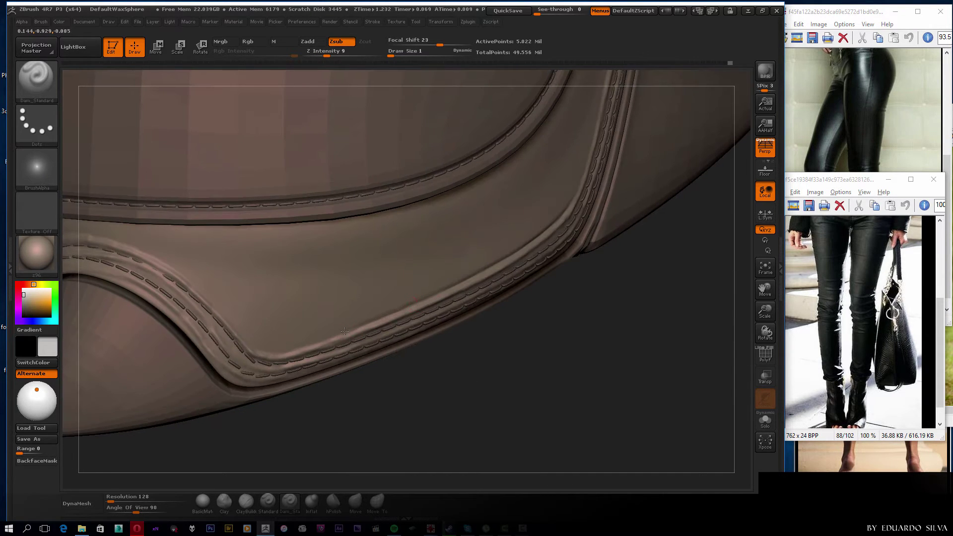
pyautogui.moveTo(346, 335)
pyautogui.mouseDown()
pyautogui.moveTo(536, 308)
pyautogui.moveTo(589, 283)
pyautogui.moveTo(589, 298)
pyautogui.moveTo(475, 272)
pyautogui.mouseUp()
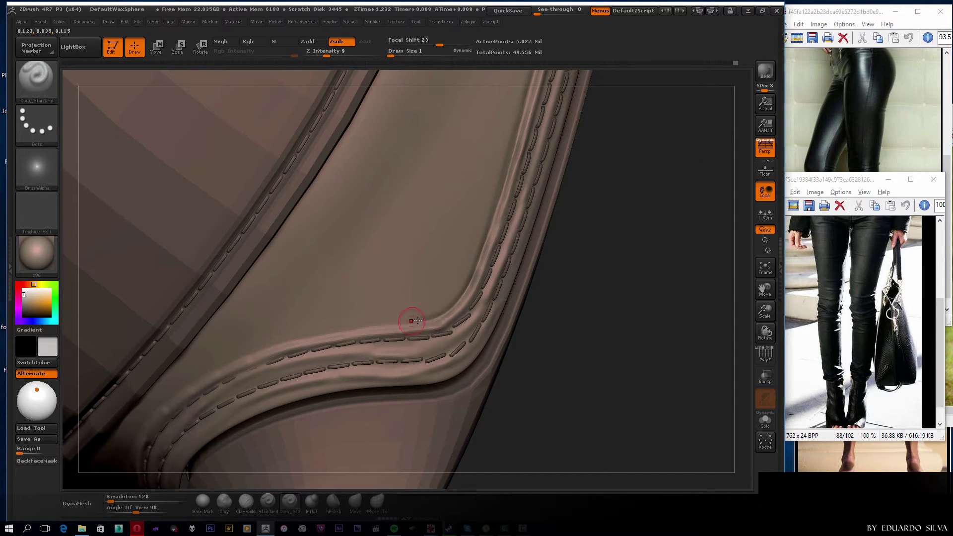
pyautogui.moveTo(449, 312); pyautogui.dragTo(373, 295)
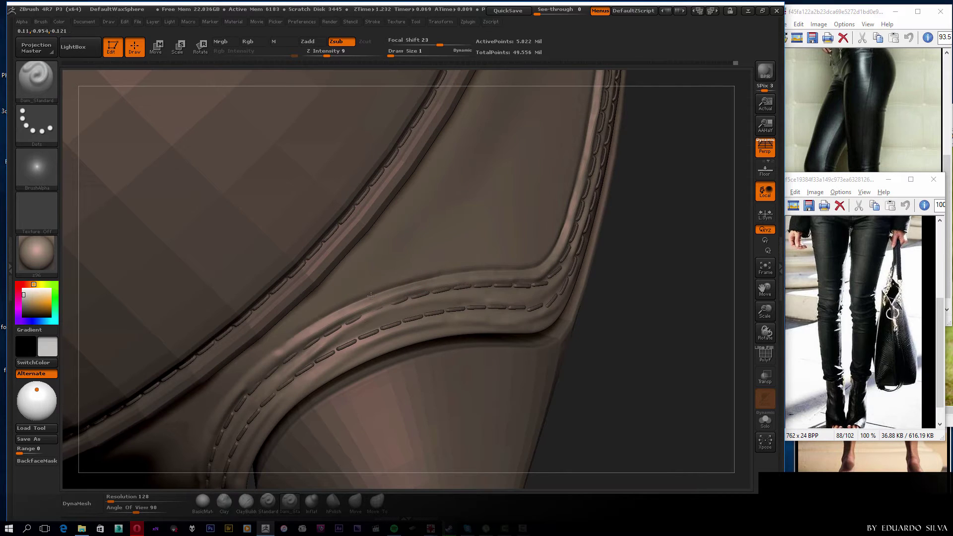
pyautogui.moveTo(435, 276)
pyautogui.mouseDown()
pyautogui.moveTo(619, 293)
pyautogui.moveTo(403, 229)
pyautogui.moveTo(631, 276)
pyautogui.moveTo(655, 390)
pyautogui.moveTo(404, 225)
pyautogui.mouseUp()
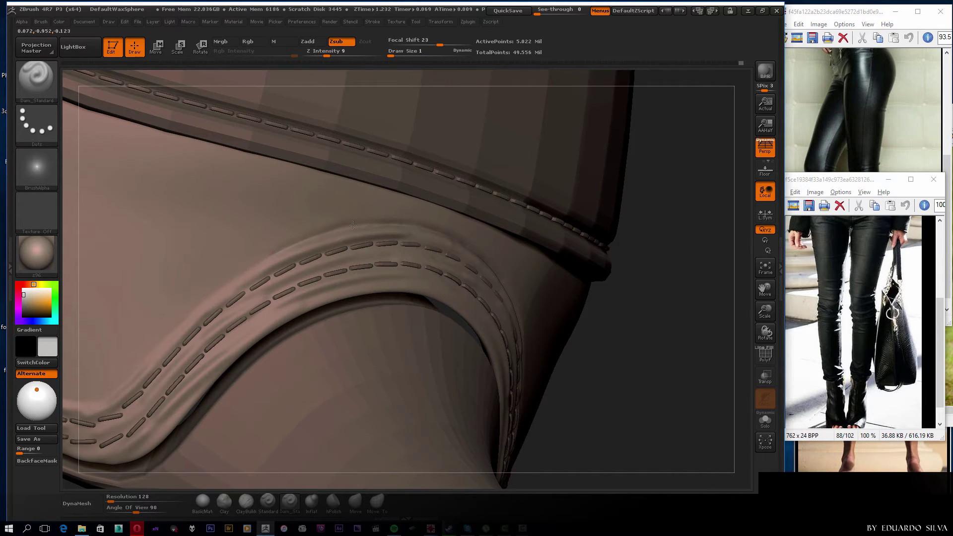
pyautogui.moveTo(578, 342)
pyautogui.mouseDown()
pyautogui.moveTo(272, 294)
pyautogui.moveTo(178, 323)
pyautogui.moveTo(500, 204)
pyautogui.moveTo(305, 267)
pyautogui.mouseUp()
pyautogui.moveTo(404, 230)
pyautogui.mouseDown()
pyautogui.moveTo(312, 155)
pyautogui.moveTo(461, 227)
pyautogui.mouseUp()
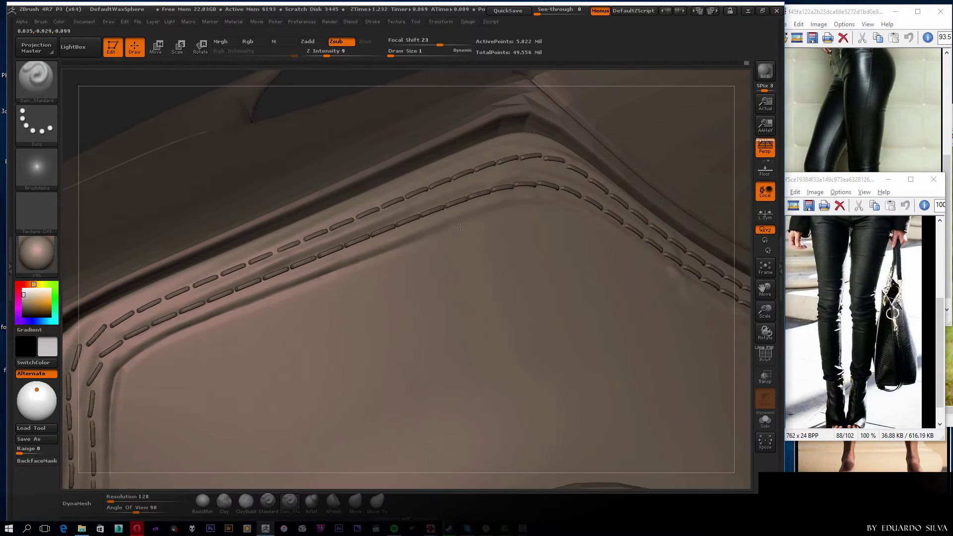
pyautogui.moveTo(332, 270)
pyautogui.mouseDown()
pyautogui.moveTo(222, 291)
pyautogui.moveTo(312, 338)
pyautogui.moveTo(197, 329)
pyautogui.mouseUp()
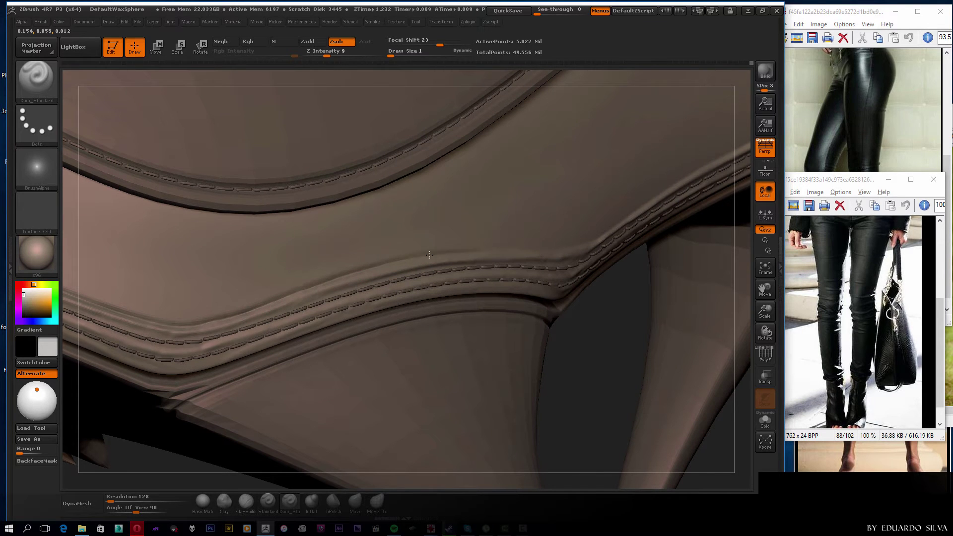
pyautogui.moveTo(430, 255)
pyautogui.mouseDown()
pyautogui.moveTo(453, 244)
pyautogui.moveTo(273, 99)
pyautogui.moveTo(443, 233)
pyautogui.mouseUp()
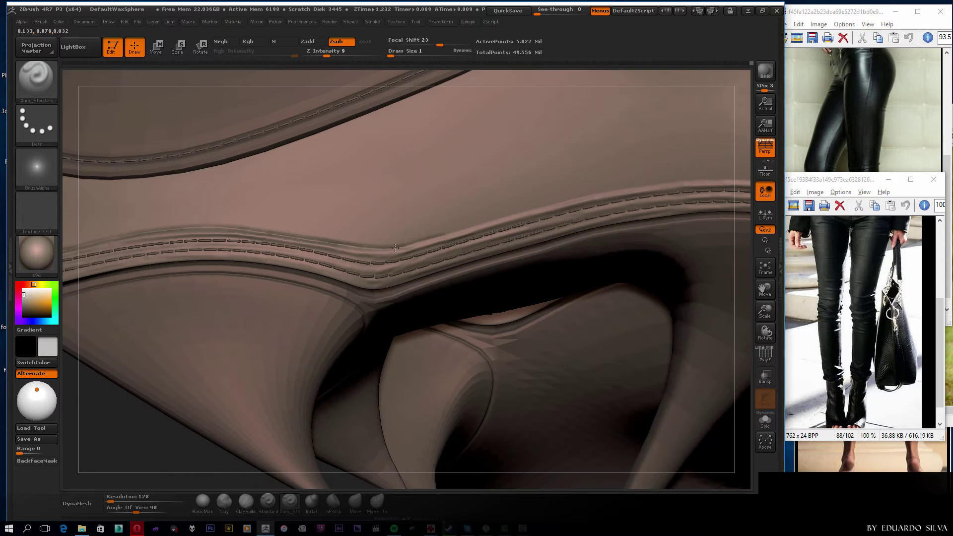
pyautogui.moveTo(556, 205)
pyautogui.mouseDown()
pyautogui.moveTo(441, 385)
pyautogui.moveTo(515, 287)
pyautogui.moveTo(385, 287)
pyautogui.mouseUp()
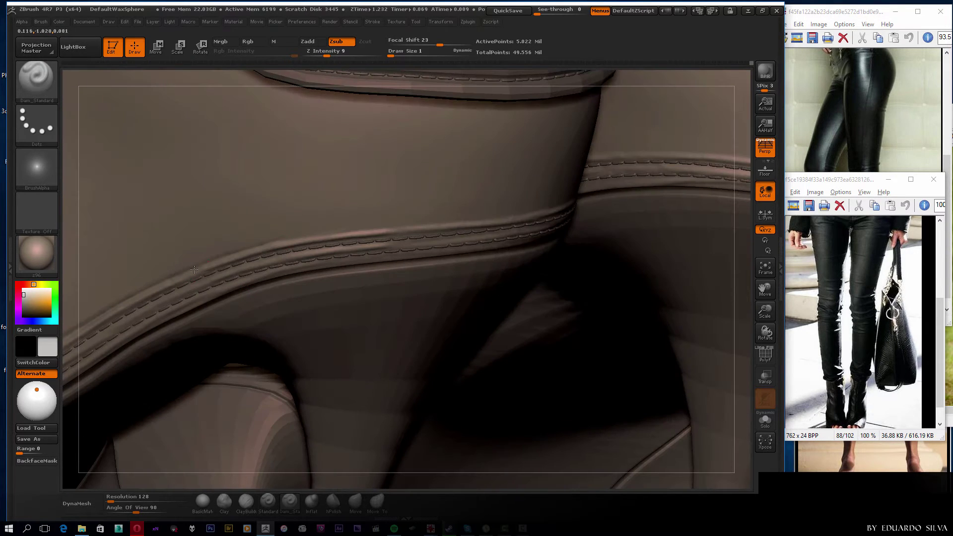
pyautogui.moveTo(739, 348)
pyautogui.mouseDown()
pyautogui.moveTo(708, 258)
pyautogui.moveTo(353, 212)
pyautogui.mouseUp()
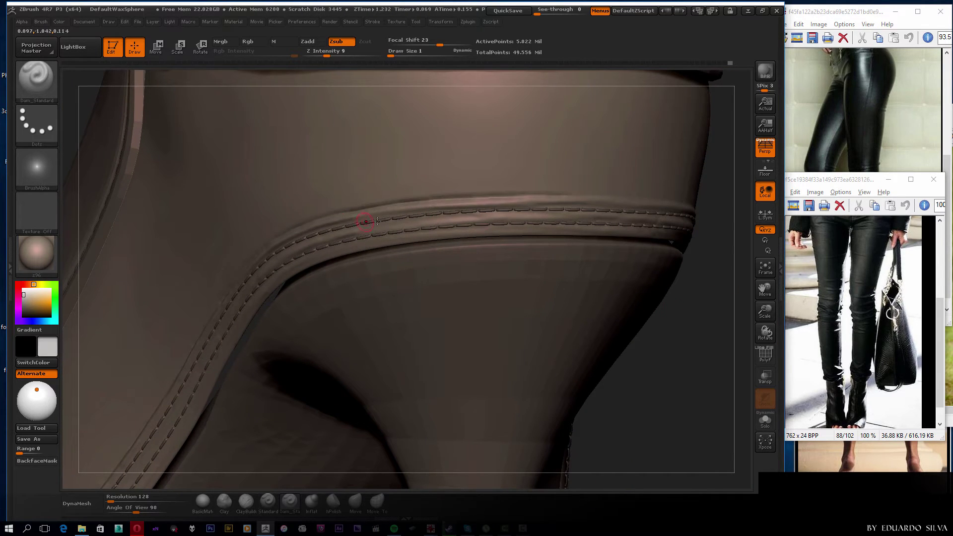
pyautogui.moveTo(377, 221); pyautogui.dragTo(518, 196, button='right')
pyautogui.moveTo(618, 203)
pyautogui.mouseDown()
pyautogui.moveTo(546, 214)
pyautogui.moveTo(306, 345)
pyautogui.moveTo(634, 328)
pyautogui.moveTo(618, 272)
pyautogui.moveTo(553, 260)
pyautogui.moveTo(671, 260)
pyautogui.mouseUp()
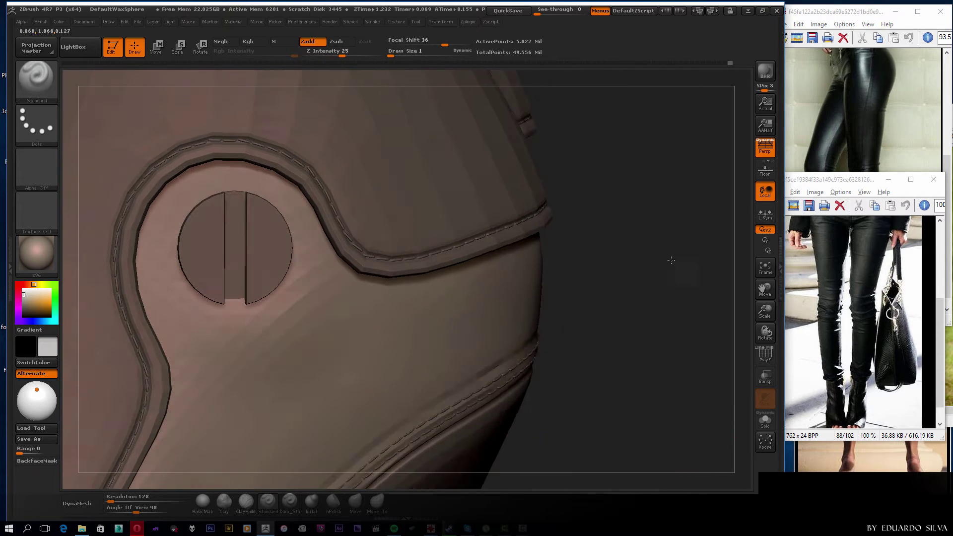
# Smooth the surface around the circular emblem and set up a small, strong Shift-smoothing brush.
pyautogui.moveTo(177, 266)
pyautogui.keyDown('shift'); pyautogui.mouseDown()
pyautogui.moveTo(293, 298)
pyautogui.moveTo(183, 284)
pyautogui.moveTo(175, 248)
pyautogui.mouseUp(); pyautogui.keyUp('shift')
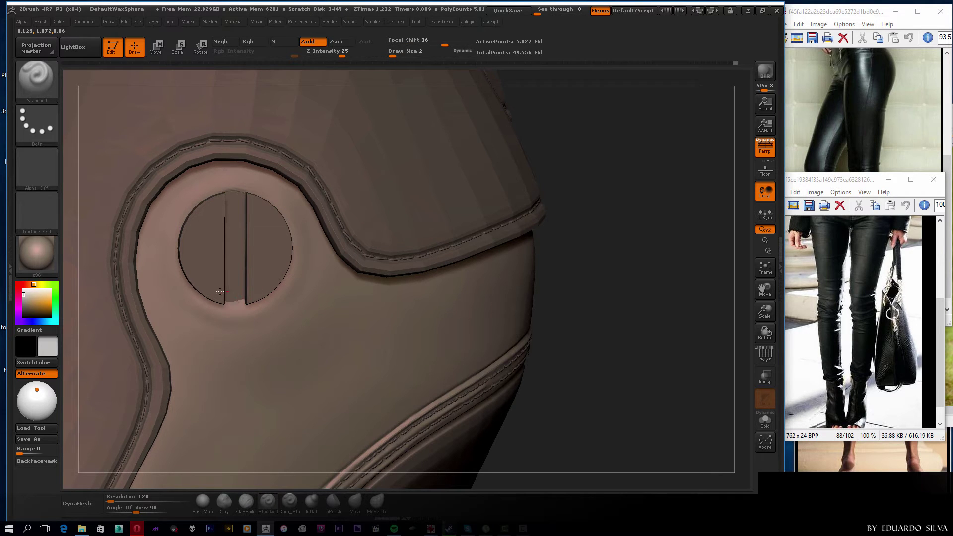
pyautogui.moveTo(236, 199); pyautogui.dragTo(217, 243)
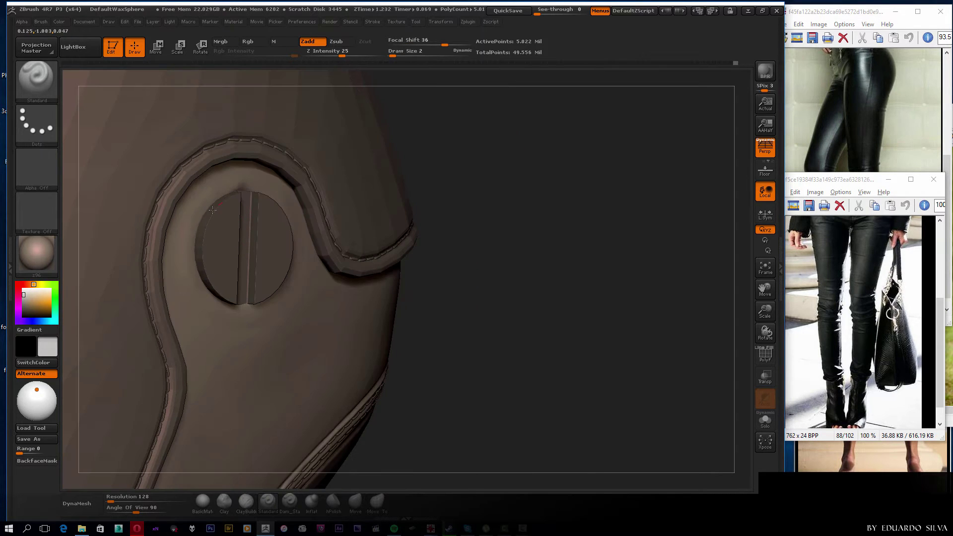
pyautogui.moveTo(213, 210)
pyautogui.keyDown('alt'); pyautogui.mouseDown()
pyautogui.moveTo(621, 321)
pyautogui.moveTo(353, 259)
pyautogui.moveTo(550, 304)
pyautogui.moveTo(596, 294)
pyautogui.moveTo(571, 347)
pyautogui.mouseUp(); pyautogui.keyUp('alt')
pyautogui.press('space')
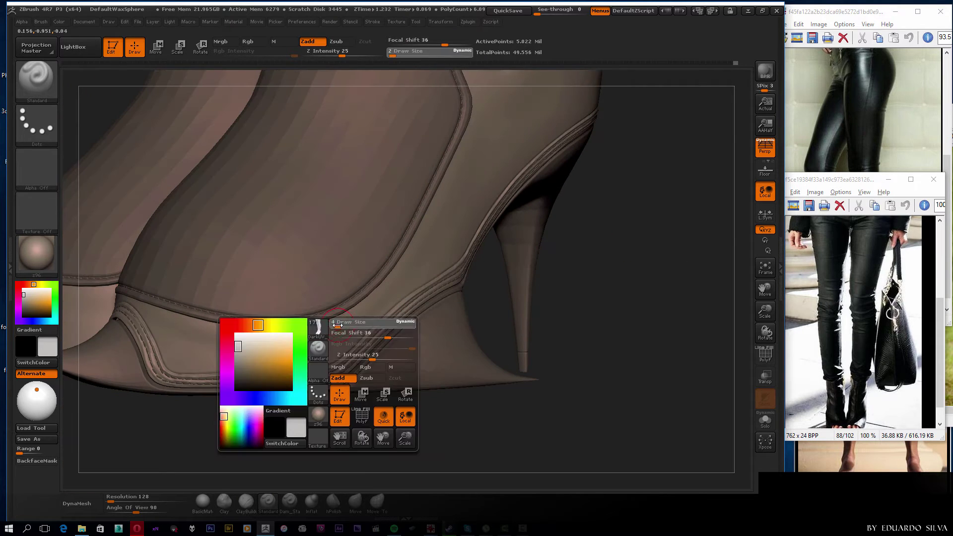
pyautogui.press('shift')
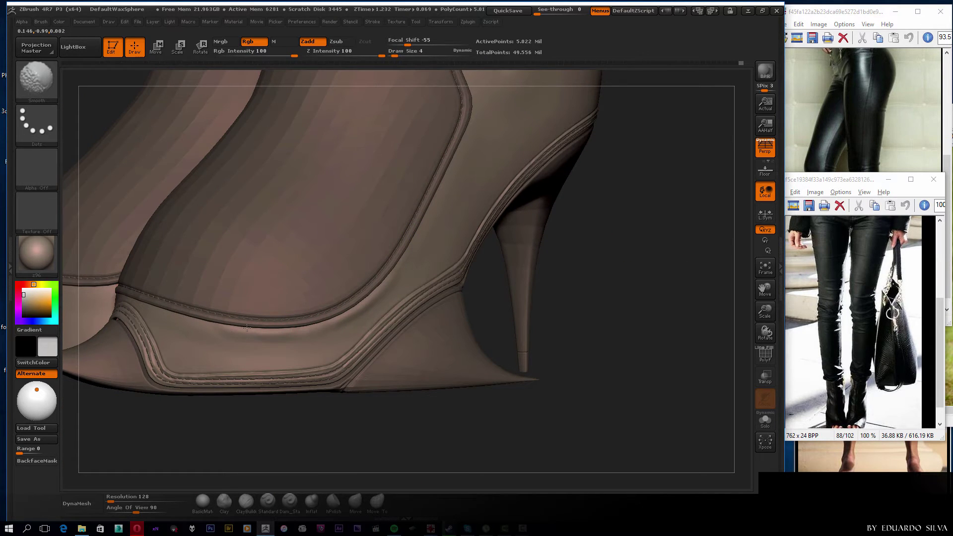
# Orbit both boots to check the heel spikes, heel strap and side heel panel.
pyautogui.moveTo(209, 333); pyautogui.dragTo(287, 338)
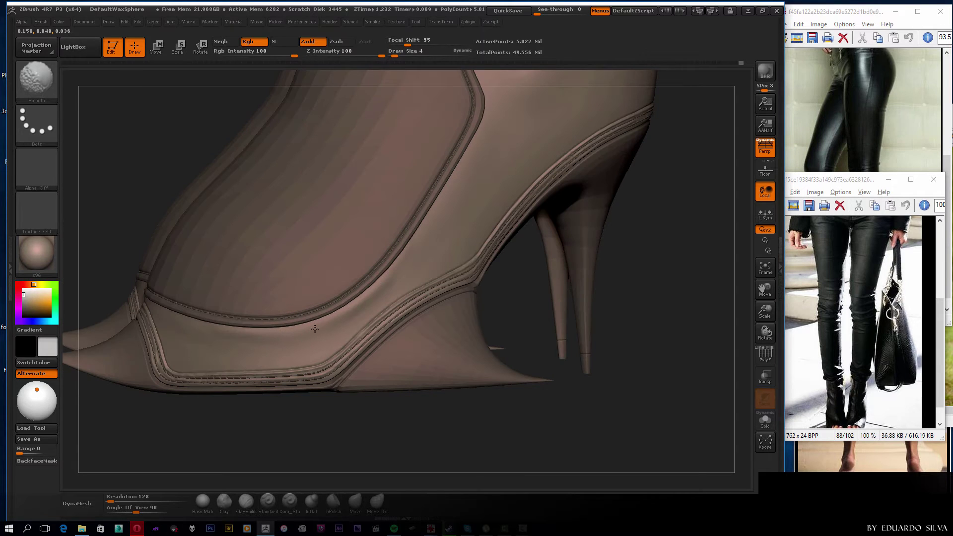
pyautogui.moveTo(379, 281)
pyautogui.keyDown('alt'); pyautogui.mouseDown()
pyautogui.moveTo(509, 314)
pyautogui.moveTo(517, 279)
pyautogui.moveTo(472, 280)
pyautogui.moveTo(532, 250)
pyautogui.mouseUp(); pyautogui.keyUp('alt')
pyautogui.moveTo(684, 172)
pyautogui.mouseDown()
pyautogui.moveTo(478, 254)
pyautogui.moveTo(434, 254)
pyautogui.mouseUp()
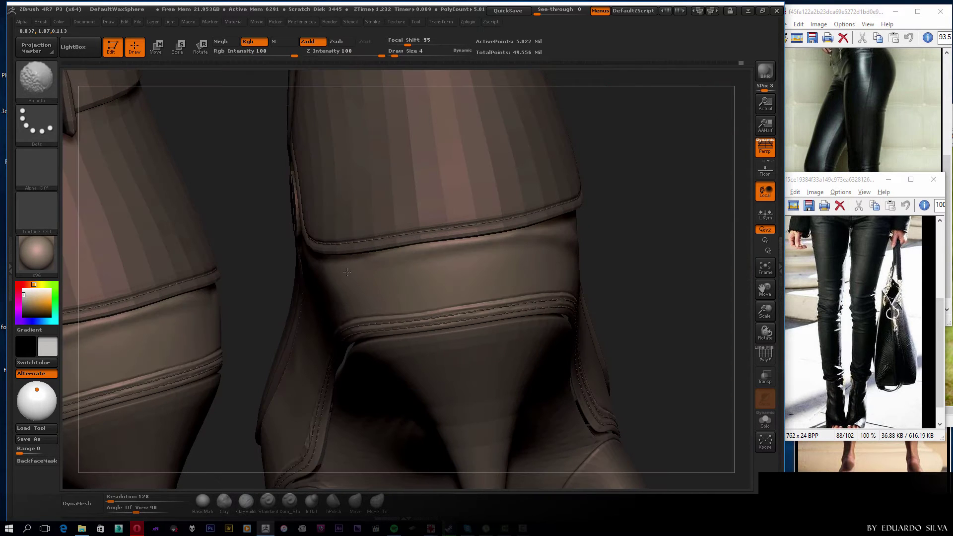
pyautogui.moveTo(348, 272)
pyautogui.keyDown('shift'); pyautogui.mouseDown()
pyautogui.moveTo(654, 248)
pyautogui.moveTo(608, 239)
pyautogui.mouseUp(); pyautogui.keyUp('shift')
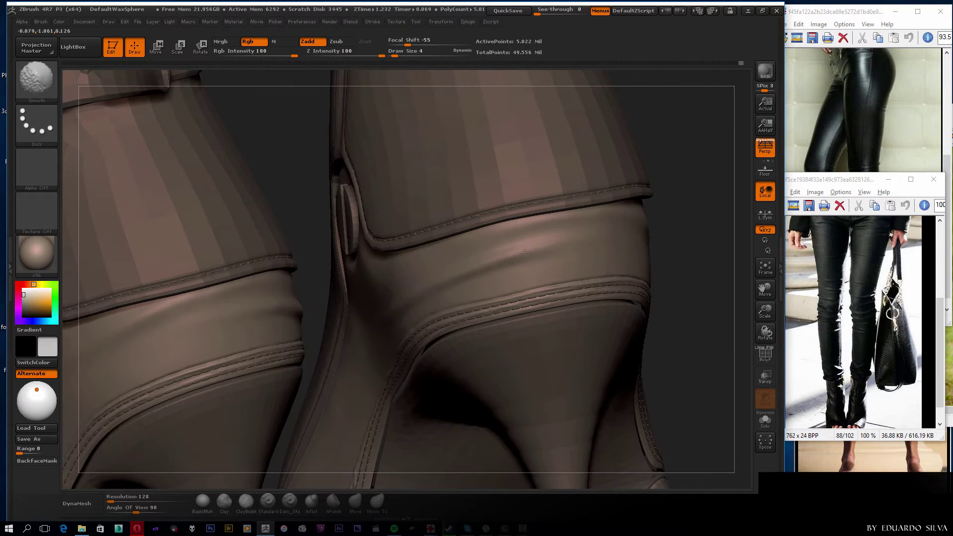
pyautogui.press('f')
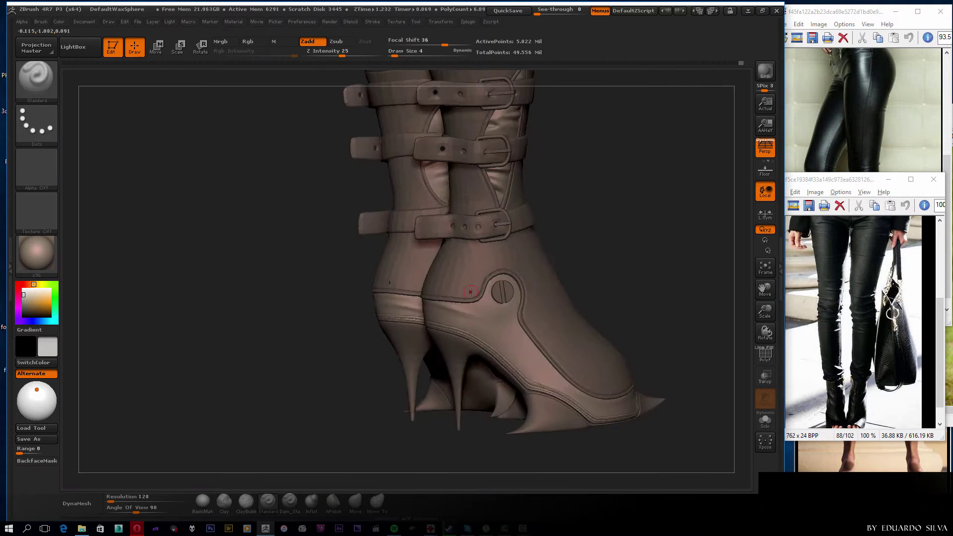
pyautogui.moveTo(557, 225)
pyautogui.mouseDown()
pyautogui.moveTo(686, 241)
pyautogui.moveTo(527, 336)
pyautogui.moveTo(423, 325)
pyautogui.moveTo(162, 267)
pyautogui.moveTo(657, 285)
pyautogui.moveTo(602, 287)
pyautogui.moveTo(581, 260)
pyautogui.moveTo(607, 291)
pyautogui.moveTo(516, 345)
pyautogui.moveTo(489, 241)
pyautogui.moveTo(477, 298)
pyautogui.moveTo(546, 287)
pyautogui.mouseUp()
# Divide the legs mesh twice under Tool > Geometry, reaching about 7.46 million polygons.
pyautogui.click(781, 268)
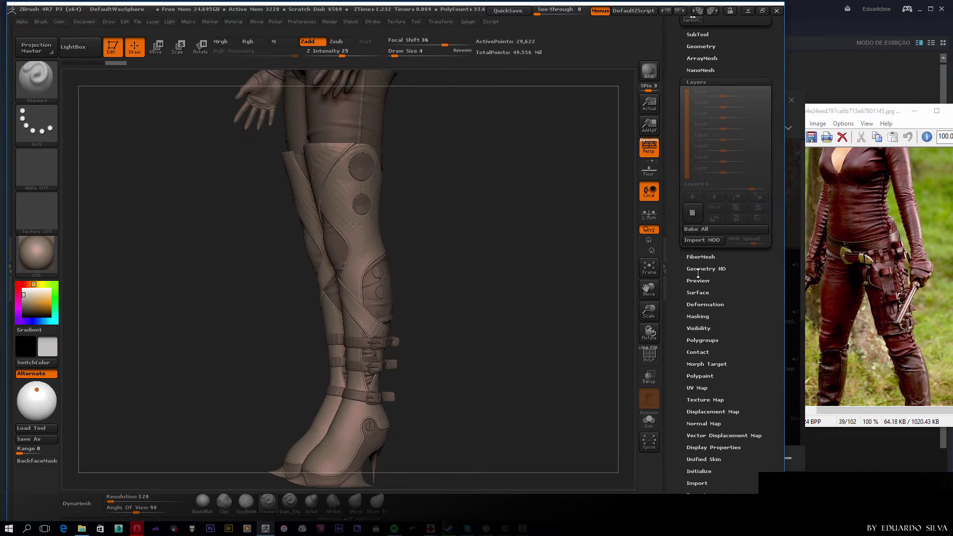
pyautogui.scroll(3, 698, 272)
pyautogui.click(701, 197)
pyautogui.click(702, 280)
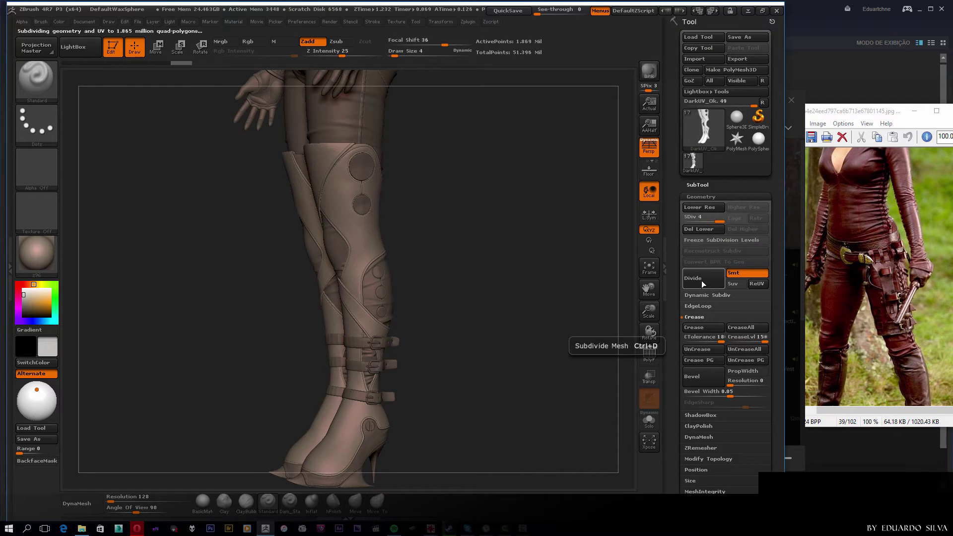
pyautogui.click(702, 281)
pyautogui.moveTo(620, 278); pyautogui.dragTo(497, 283)
pyautogui.scroll(-5, 725, 223)
pyautogui.click(665, 268)
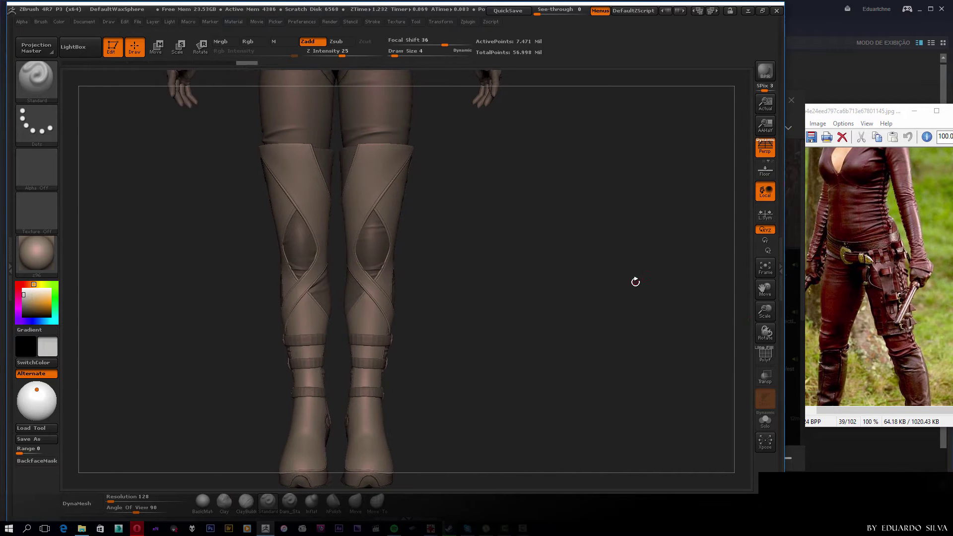
# Select the Inflat brush with BackfaceMask enabled and Focal Shift set to -41.
pyautogui.moveTo(636, 282)
pyautogui.mouseDown()
pyautogui.moveTo(485, 326)
pyautogui.moveTo(553, 259)
pyautogui.moveTo(607, 319)
pyautogui.moveTo(550, 369)
pyautogui.moveTo(551, 278)
pyautogui.moveTo(595, 288)
pyautogui.moveTo(444, 261)
pyautogui.mouseUp()
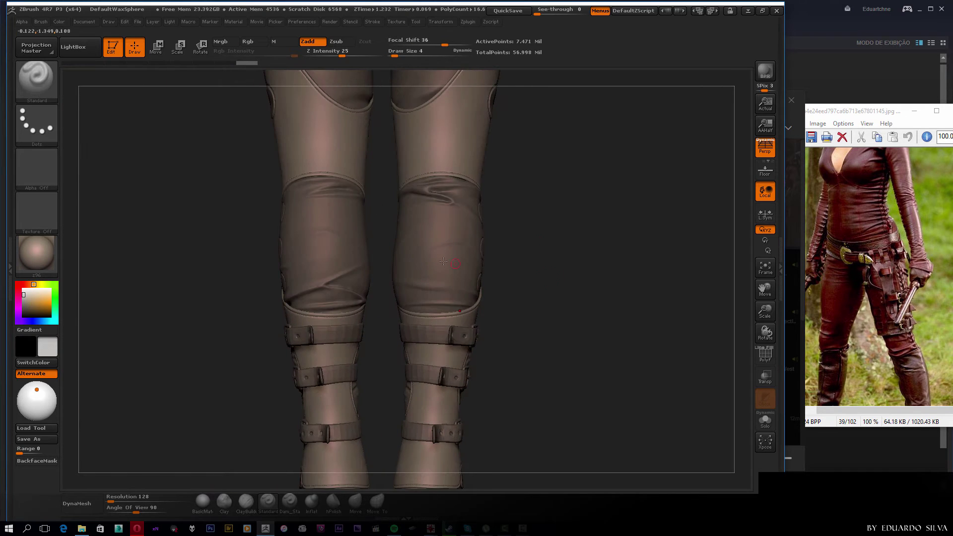
pyautogui.click(312, 501)
pyautogui.moveTo(613, 302)
pyautogui.mouseDown()
pyautogui.moveTo(630, 264)
pyautogui.moveTo(493, 372)
pyautogui.mouseUp()
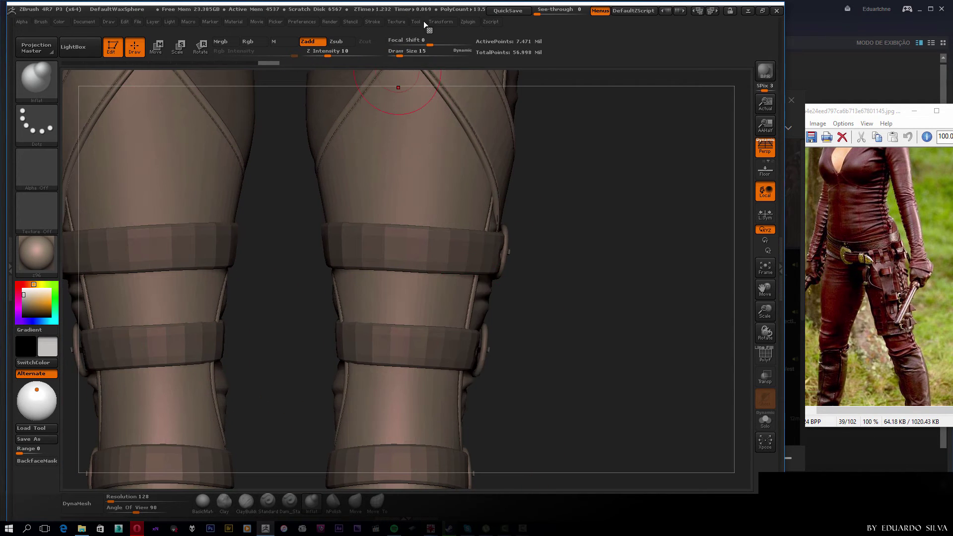
pyautogui.click(41, 22)
pyautogui.click(94, 337)
pyautogui.press('space')
pyautogui.moveTo(481, 298)
pyautogui.mouseDown()
pyautogui.moveTo(494, 302)
pyautogui.moveTo(472, 301)
pyautogui.mouseUp()
pyautogui.moveTo(571, 298)
pyautogui.keyDown('alt'); pyautogui.mouseDown()
pyautogui.moveTo(414, 271)
pyautogui.moveTo(401, 309)
pyautogui.moveTo(492, 261)
pyautogui.mouseUp(); pyautogui.keyUp('alt')
# Orbit the legs through front and three-quarter views to work on the knees between the straps.
pyautogui.keyDown('shift'); pyautogui.moveTo(481, 307); pyautogui.dragTo(467, 323); pyautogui.keyUp('shift')
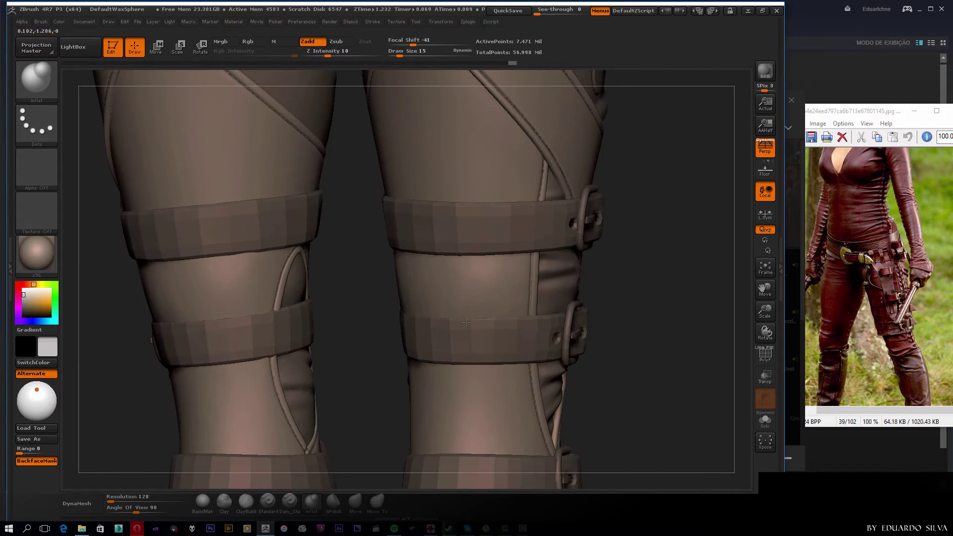
pyautogui.moveTo(507, 281); pyautogui.dragTo(451, 278)
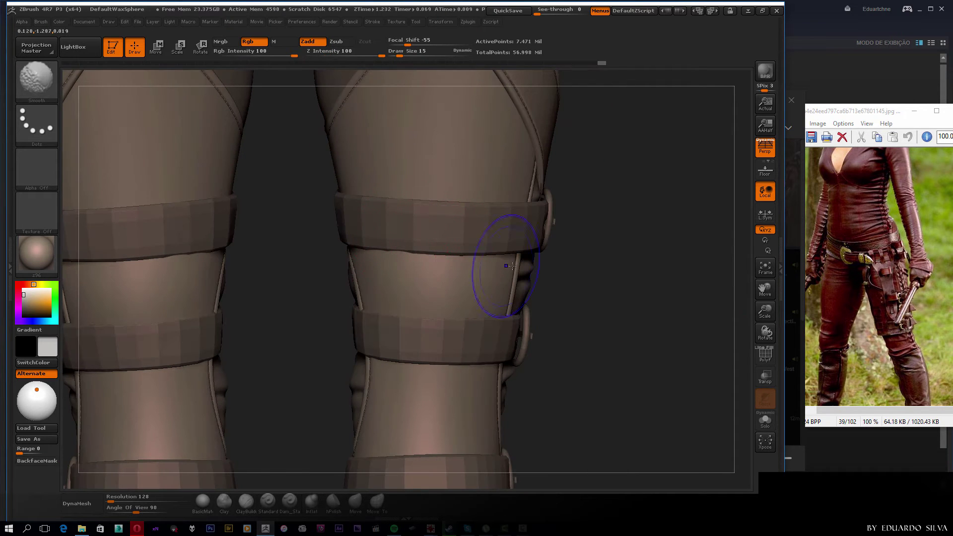
pyautogui.moveTo(512, 266); pyautogui.dragTo(533, 323)
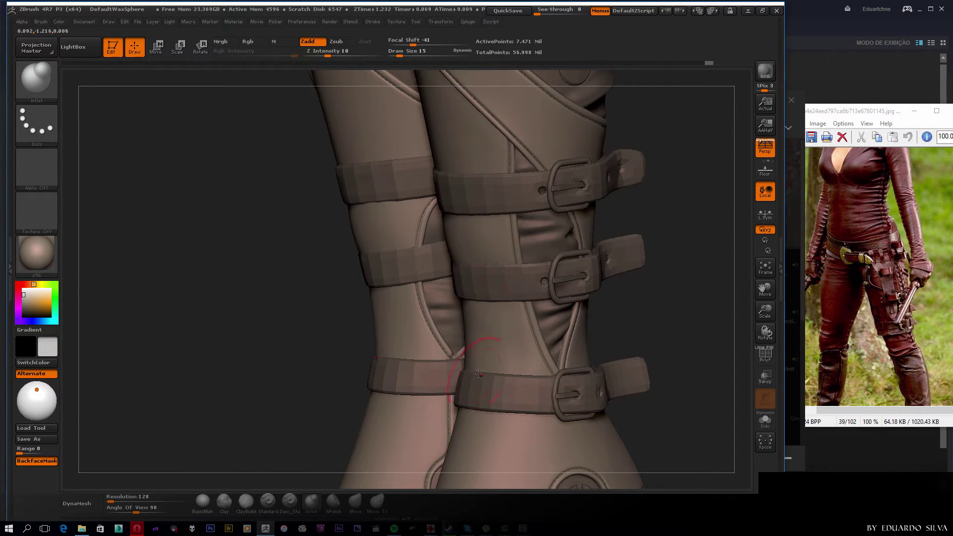
pyautogui.moveTo(478, 374); pyautogui.dragTo(419, 301)
pyautogui.moveTo(422, 360)
pyautogui.mouseDown()
pyautogui.moveTo(447, 317)
pyautogui.moveTo(498, 321)
pyautogui.mouseUp()
pyautogui.keyDown('shift'); pyautogui.moveTo(491, 358); pyautogui.dragTo(456, 333); pyautogui.keyUp('shift')
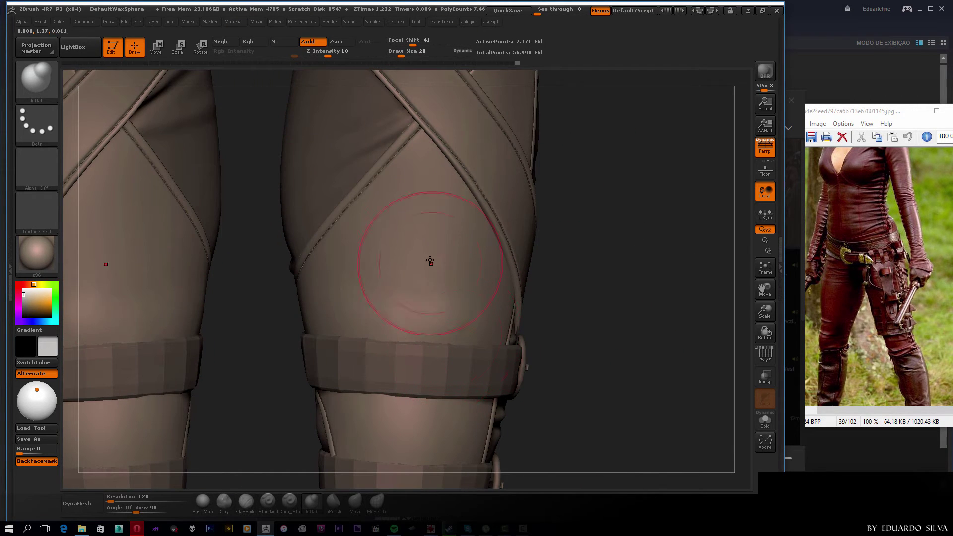
pyautogui.moveTo(320, 342); pyautogui.dragTo(399, 301)
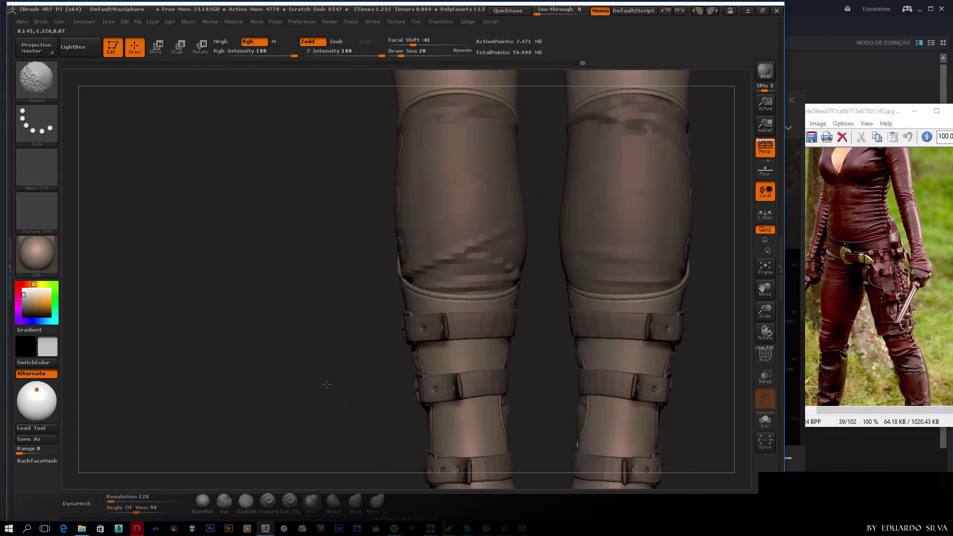
pyautogui.moveTo(639, 281); pyautogui.dragTo(453, 287)
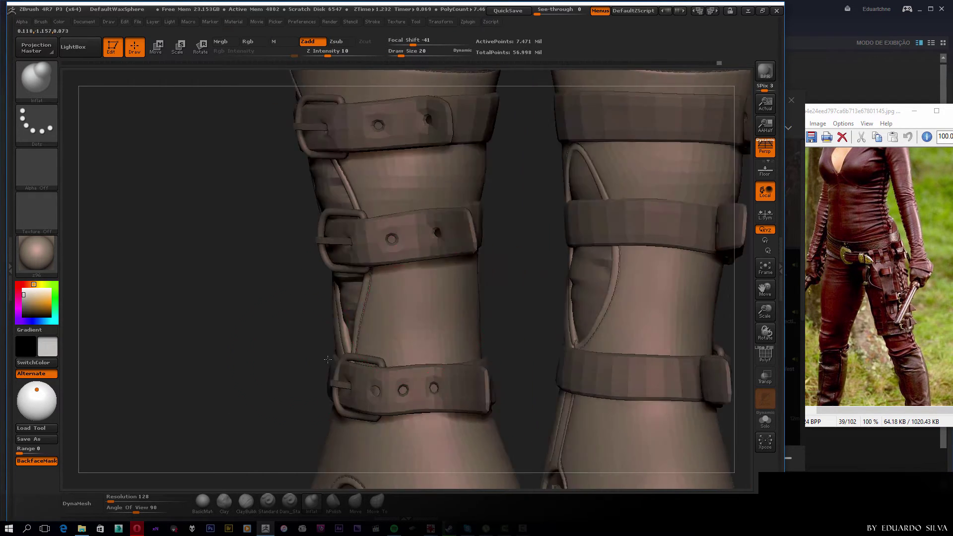
pyautogui.moveTo(328, 359); pyautogui.dragTo(439, 264)
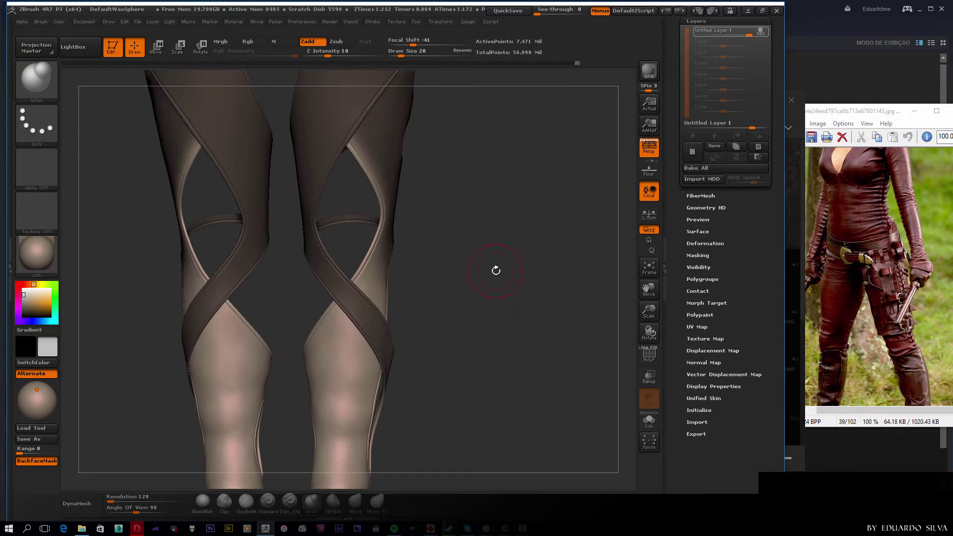
# Orbit and zoom around both thighs to frame the crisscross strap edges.
pyautogui.keyDown('alt'); pyautogui.moveTo(496, 270); pyautogui.dragTo(351, 341); pyautogui.keyUp('alt')
pyautogui.scroll(5, 722, 218)
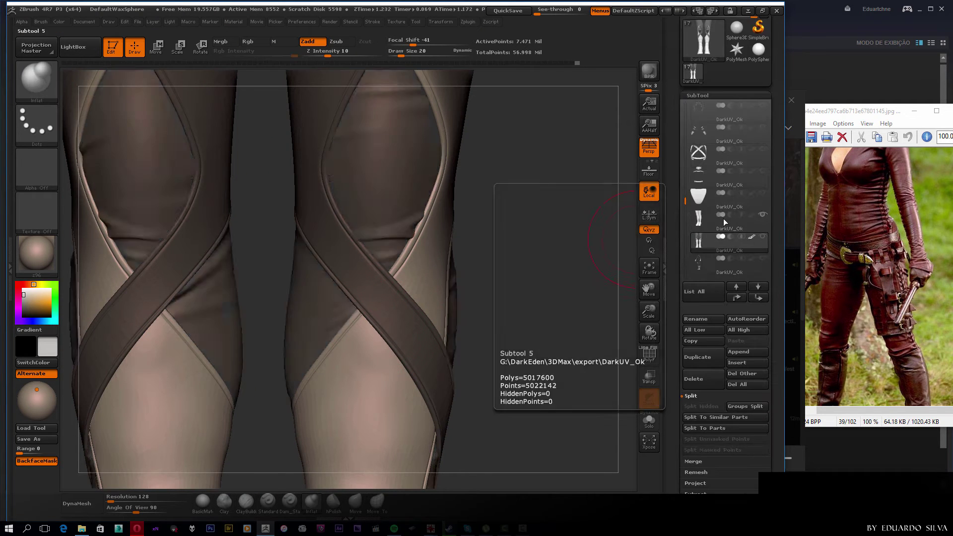
pyautogui.scroll(-5, 722, 218)
pyautogui.moveTo(546, 298)
pyautogui.keyDown('alt'); pyautogui.mouseDown()
pyautogui.moveTo(415, 289)
pyautogui.moveTo(385, 304)
pyautogui.mouseUp(); pyautogui.keyUp('alt')
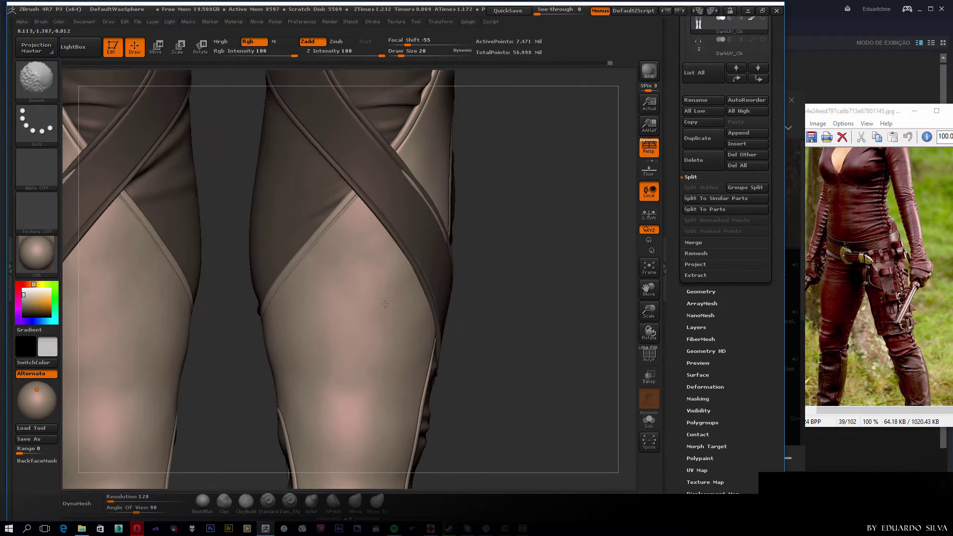
pyautogui.moveTo(412, 302); pyautogui.dragTo(353, 324, button='right')
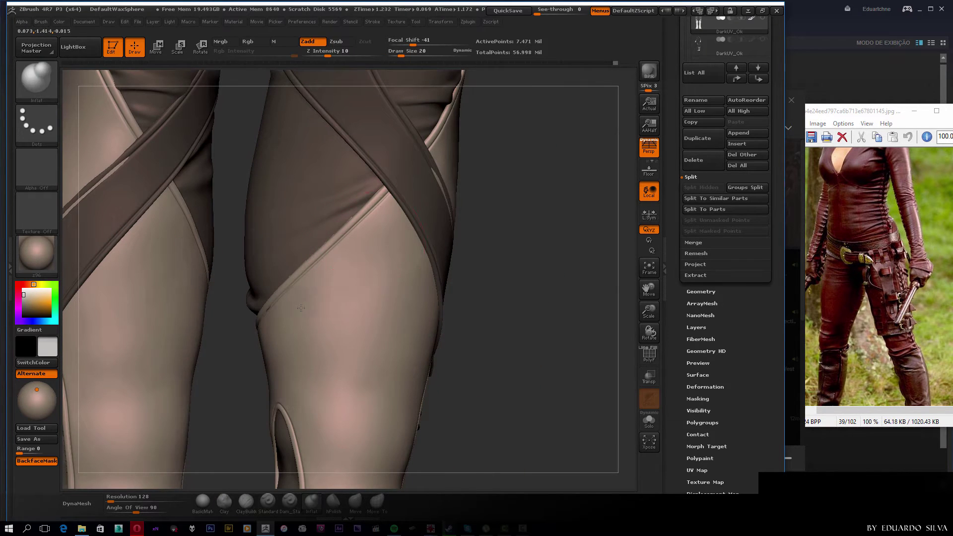
pyautogui.moveTo(382, 255); pyautogui.dragTo(405, 244, button='right')
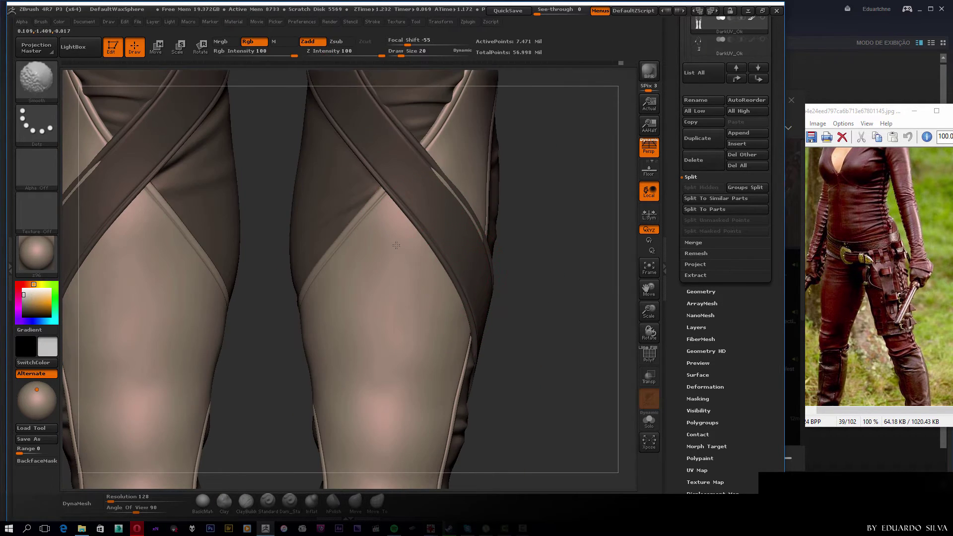
pyautogui.moveTo(498, 288)
pyautogui.mouseDown(button='right')
pyautogui.moveTo(302, 277)
pyautogui.moveTo(538, 294)
pyautogui.moveTo(609, 174)
pyautogui.mouseUp(button='right')
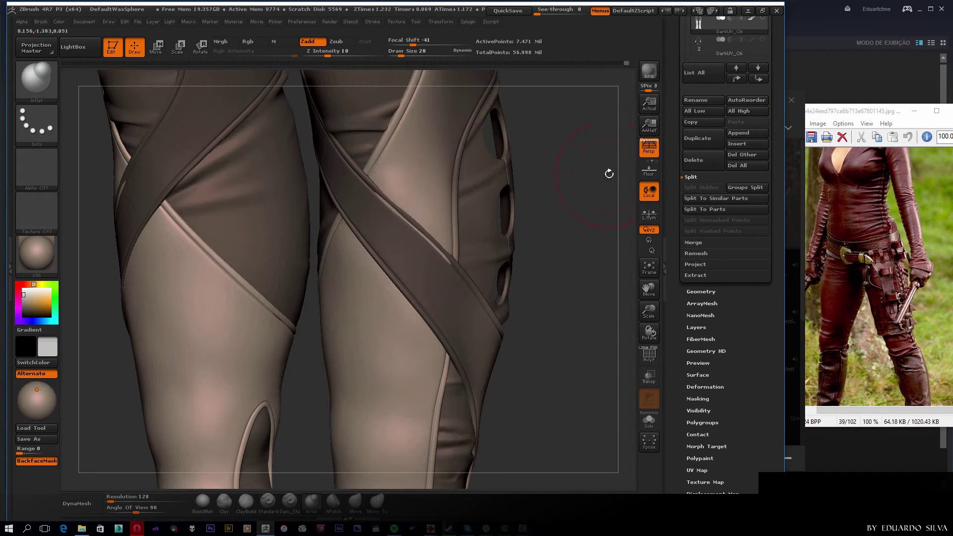
pyautogui.moveTo(602, 260); pyautogui.dragTo(347, 298, button='right')
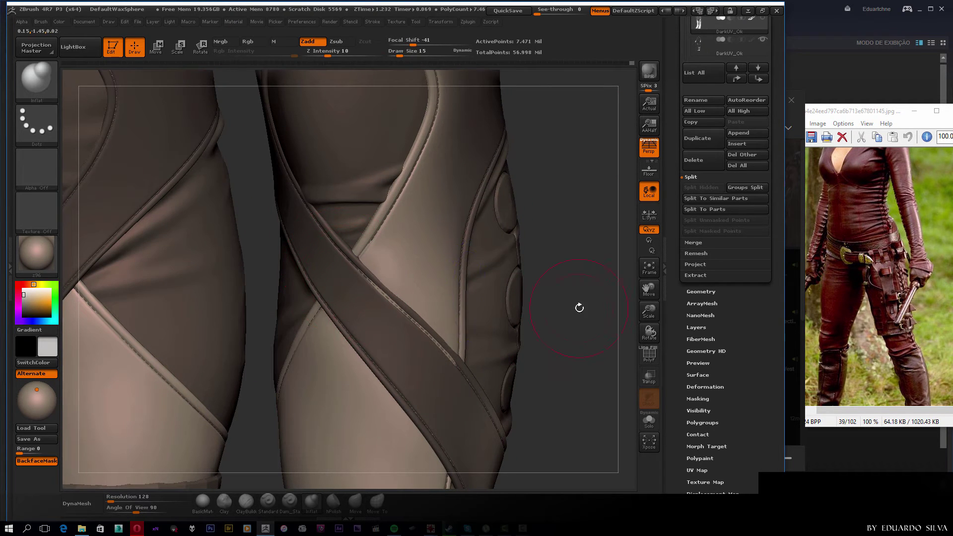
pyautogui.moveTo(579, 308)
pyautogui.mouseDown(button='right')
pyautogui.moveTo(368, 301)
pyautogui.moveTo(393, 287)
pyautogui.mouseUp(button='right')
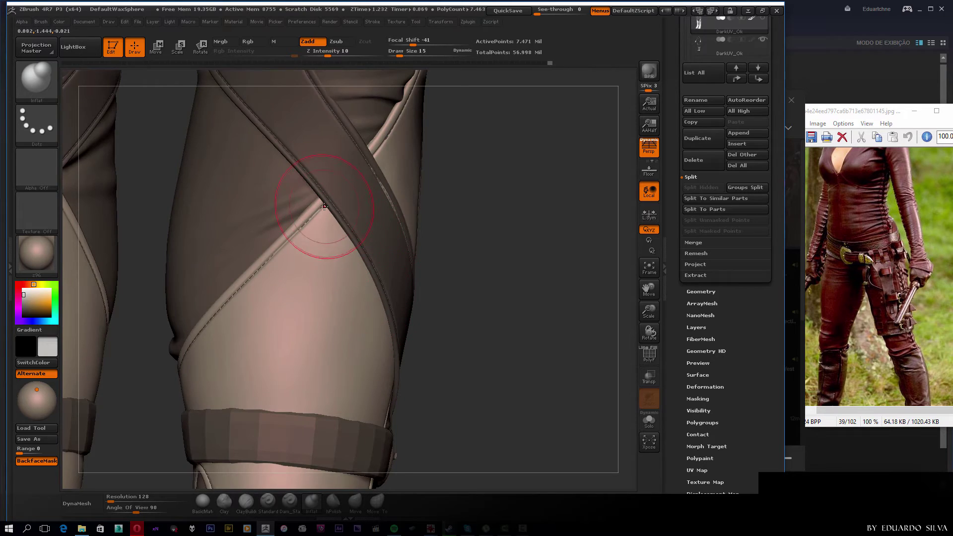
pyautogui.moveTo(324, 206)
pyautogui.mouseDown(button='right')
pyautogui.moveTo(362, 213)
pyautogui.moveTo(241, 320)
pyautogui.moveTo(583, 255)
pyautogui.moveTo(410, 297)
pyautogui.moveTo(470, 298)
pyautogui.mouseUp(button='right')
# Switch to the Standard brush with Draw Size 3 for fine seam detail.
pyautogui.press('b')
pyautogui.press('s')
pyautogui.press('t')
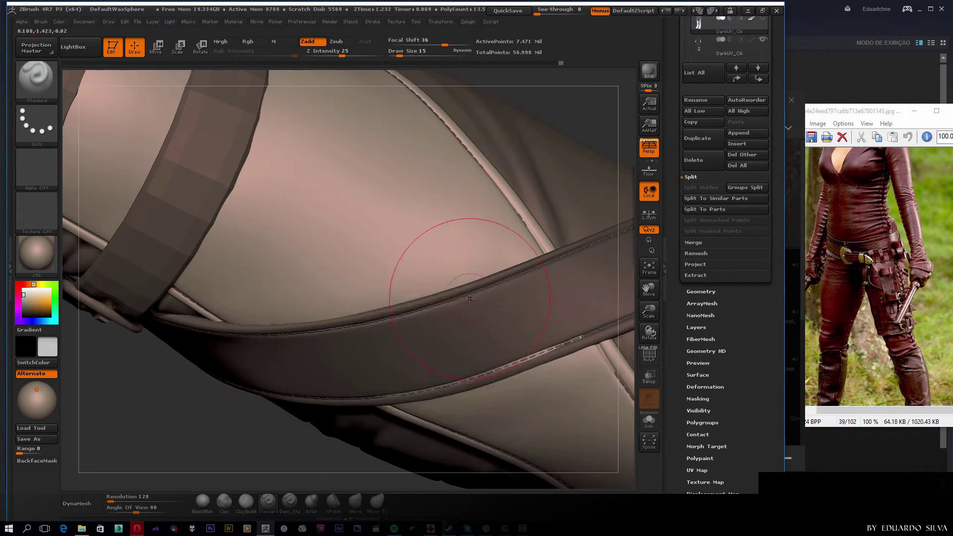
pyautogui.press('s')
pyautogui.moveTo(469, 298); pyautogui.dragTo(222, 432)
pyautogui.moveTo(221, 432)
pyautogui.mouseDown(button='right')
pyautogui.moveTo(523, 270)
pyautogui.moveTo(422, 307)
pyautogui.mouseUp(button='right')
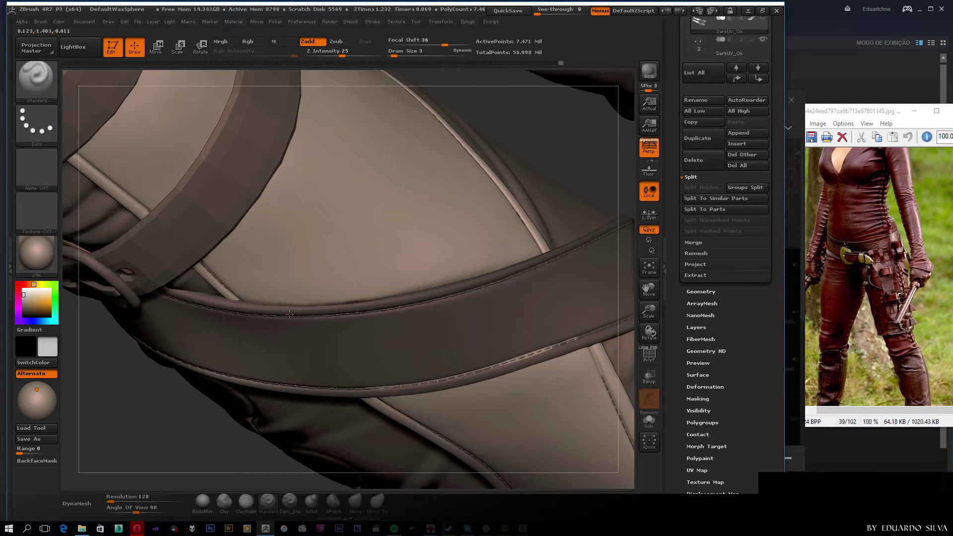
# Detail the strap seams and studs, turning the strap between angles.
pyautogui.moveTo(488, 270)
pyautogui.mouseDown(button='right')
pyautogui.moveTo(240, 335)
pyautogui.moveTo(500, 260)
pyautogui.moveTo(557, 145)
pyautogui.moveTo(429, 295)
pyautogui.mouseUp(button='right')
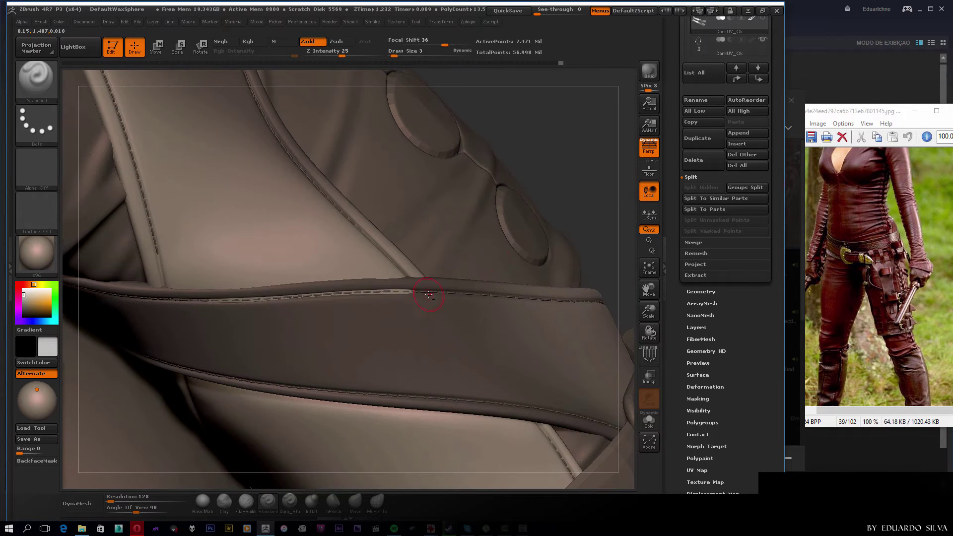
pyautogui.moveTo(289, 294); pyautogui.dragTo(453, 253, button='right')
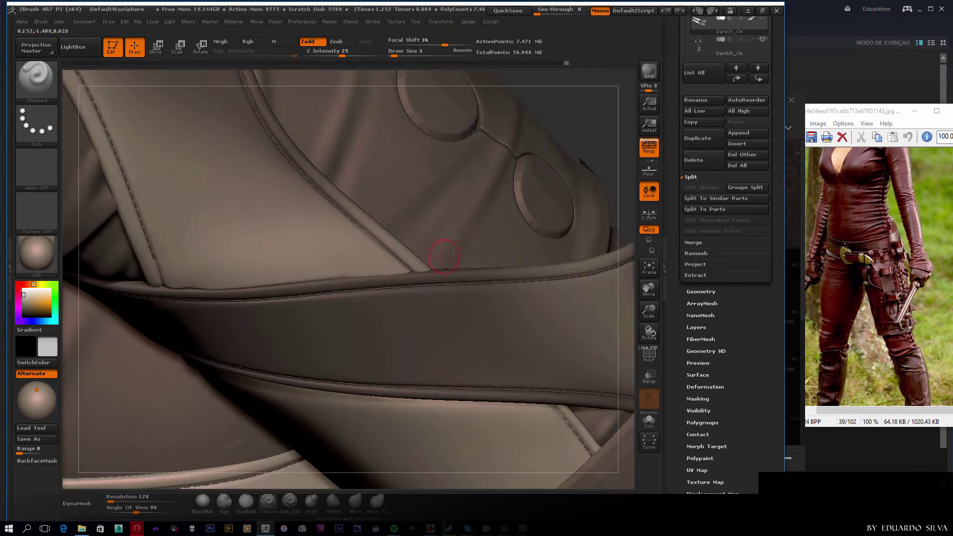
pyautogui.moveTo(249, 286); pyautogui.dragTo(285, 253, button='right')
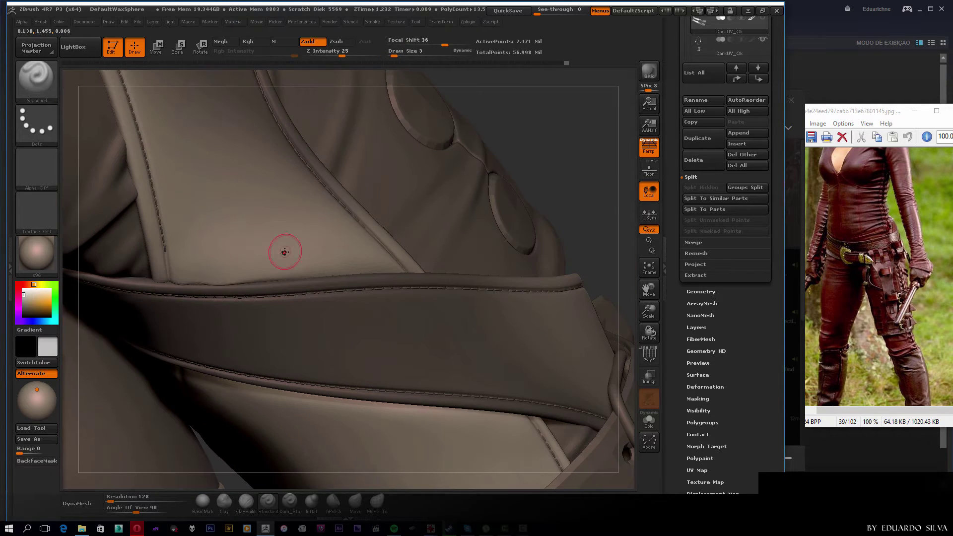
pyautogui.moveTo(362, 255)
pyautogui.mouseDown(button='right')
pyautogui.moveTo(502, 178)
pyautogui.moveTo(459, 240)
pyautogui.moveTo(303, 255)
pyautogui.mouseUp(button='right')
pyautogui.moveTo(341, 333)
pyautogui.mouseDown(button='right')
pyautogui.moveTo(437, 267)
pyautogui.moveTo(461, 316)
pyautogui.mouseUp(button='right')
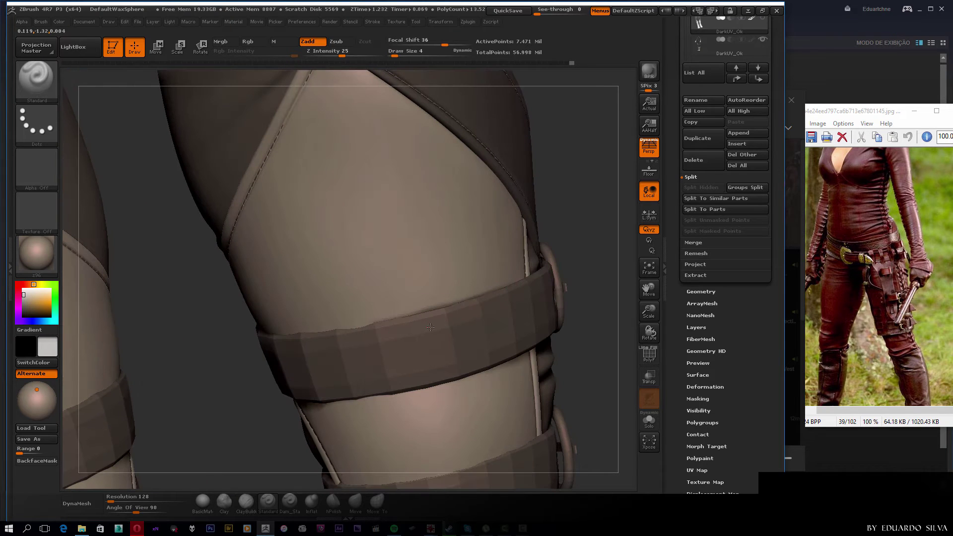
# Smooth the leg strap's upper edge, then check it and view both boots from the front.
pyautogui.keyDown('shift'); pyautogui.moveTo(382, 337); pyautogui.dragTo(279, 337); pyautogui.keyUp('shift')
pyautogui.moveTo(284, 325)
pyautogui.mouseDown(button='right')
pyautogui.moveTo(479, 211)
pyautogui.moveTo(357, 291)
pyautogui.mouseUp(button='right')
pyautogui.moveTo(234, 326)
pyautogui.mouseDown(button='right')
pyautogui.moveTo(317, 313)
pyautogui.moveTo(201, 332)
pyautogui.moveTo(352, 266)
pyautogui.mouseUp(button='right')
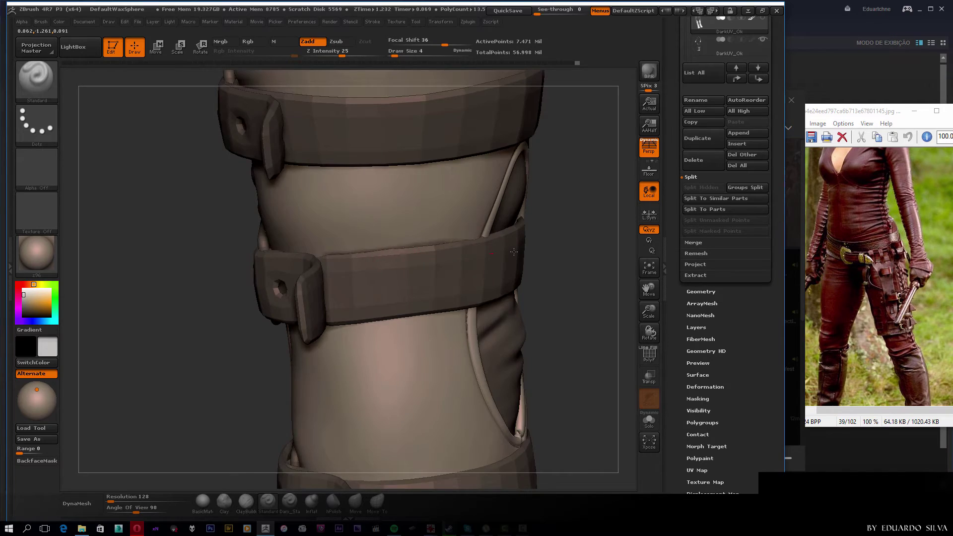
pyautogui.moveTo(514, 252)
pyautogui.mouseDown(button='right')
pyautogui.moveTo(581, 298)
pyautogui.moveTo(240, 319)
pyautogui.moveTo(245, 453)
pyautogui.moveTo(215, 396)
pyautogui.moveTo(293, 357)
pyautogui.moveTo(580, 288)
pyautogui.mouseUp(button='right')
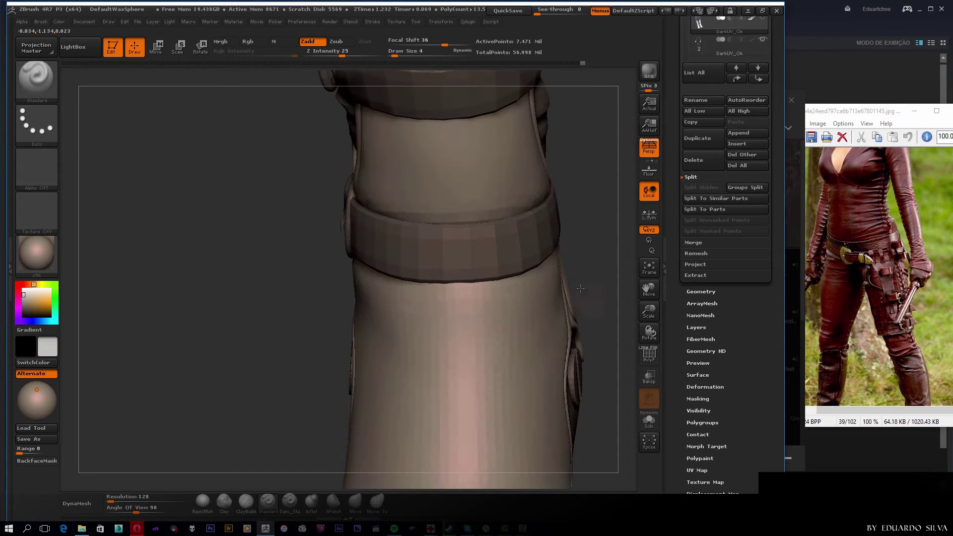
pyautogui.moveTo(519, 265); pyautogui.dragTo(590, 241, button='right')
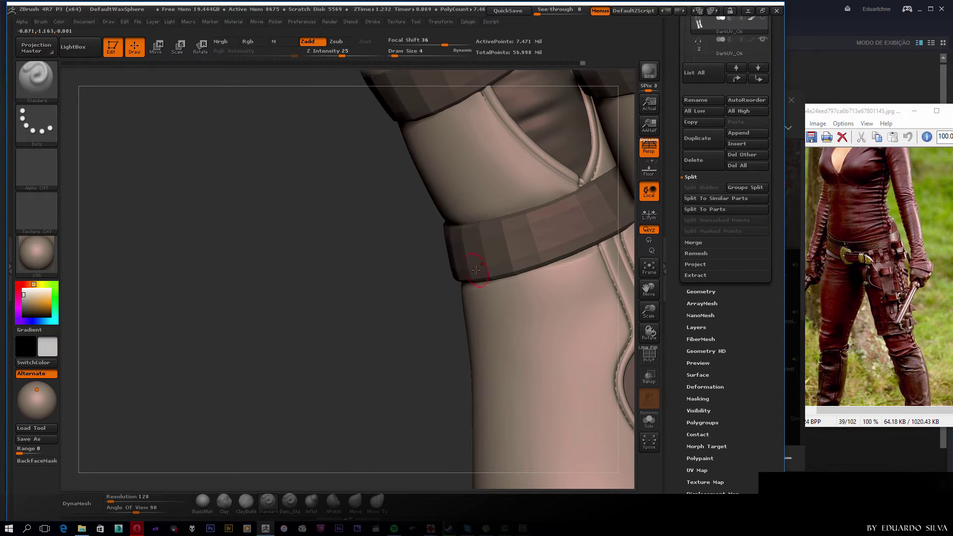
pyautogui.moveTo(476, 269); pyautogui.dragTo(354, 270, button='right')
pyautogui.moveTo(482, 286)
pyautogui.mouseDown(button='right')
pyautogui.moveTo(317, 236)
pyautogui.moveTo(321, 316)
pyautogui.moveTo(337, 335)
pyautogui.moveTo(570, 266)
pyautogui.moveTo(497, 268)
pyautogui.moveTo(574, 263)
pyautogui.moveTo(524, 266)
pyautogui.moveTo(443, 26)
pyautogui.mouseUp(button='right')
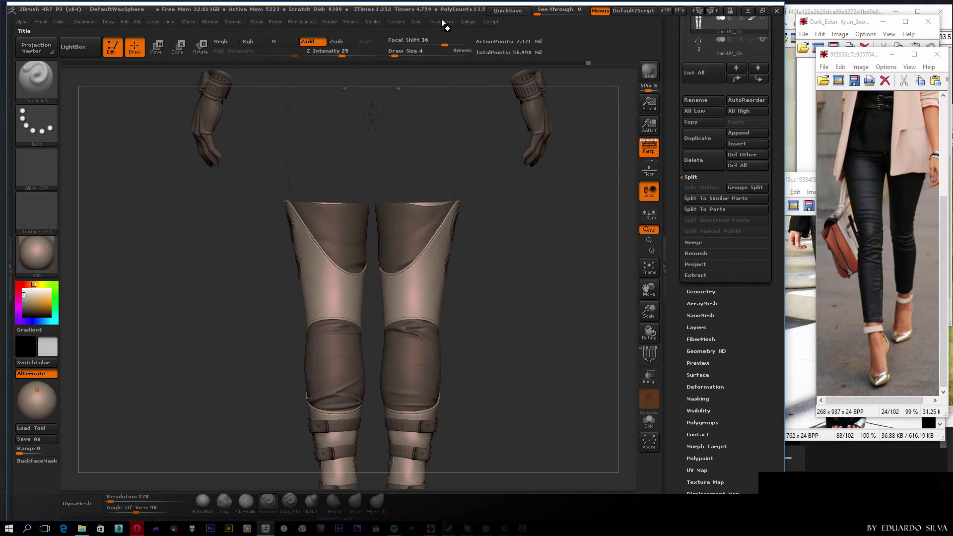
# Draw diagonal crease strokes on the leg fabric with a smaller Draw Size of 4–5.
pyautogui.press('space')
pyautogui.moveTo(542, 232)
pyautogui.mouseDown(button='right')
pyautogui.moveTo(277, 323)
pyautogui.moveTo(375, 253)
pyautogui.moveTo(187, 351)
pyautogui.moveTo(384, 244)
pyautogui.mouseUp(button='right')
pyautogui.press('space')
pyautogui.moveTo(433, 223); pyautogui.dragTo(424, 224)
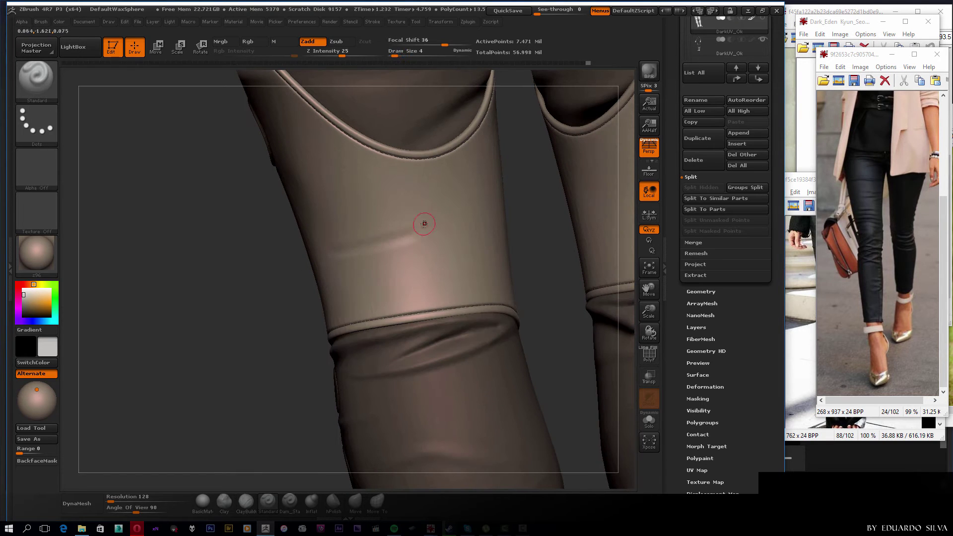
pyautogui.moveTo(353, 251); pyautogui.dragTo(396, 229)
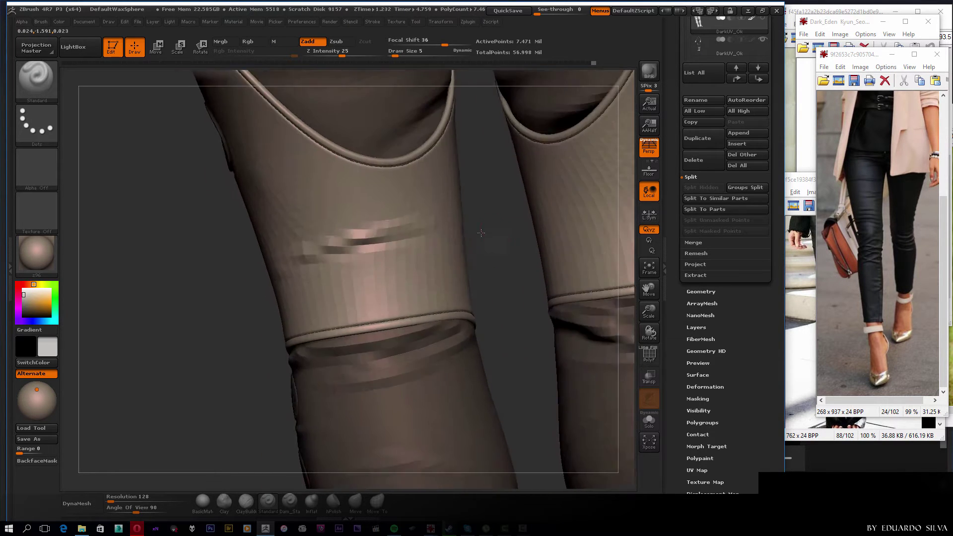
pyautogui.keyDown('shift'); pyautogui.moveTo(425, 223); pyautogui.dragTo(464, 212); pyautogui.keyUp('shift')
pyautogui.moveTo(359, 268)
pyautogui.mouseDown()
pyautogui.moveTo(239, 271)
pyautogui.moveTo(442, 285)
pyautogui.mouseUp()
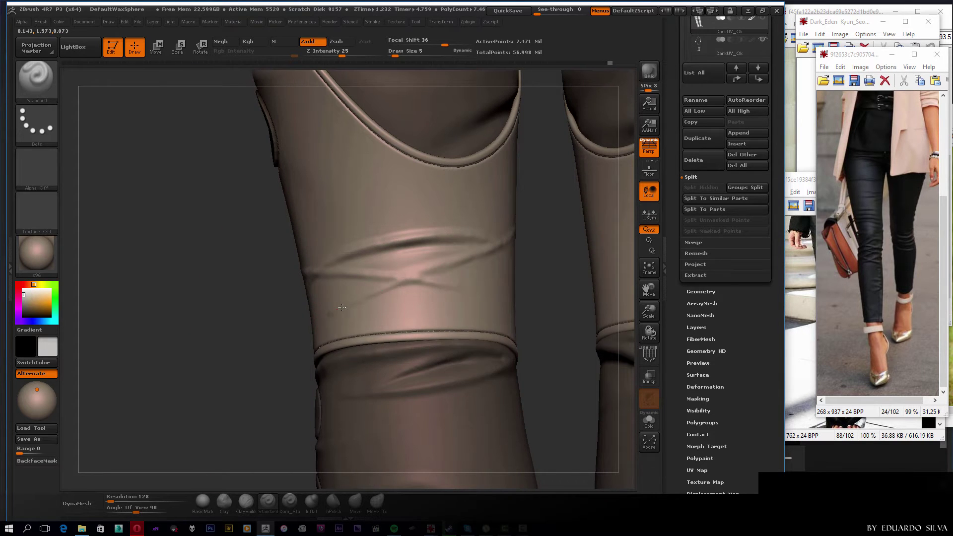
pyautogui.moveTo(342, 307)
pyautogui.mouseDown()
pyautogui.moveTo(505, 292)
pyautogui.moveTo(233, 325)
pyautogui.moveTo(548, 284)
pyautogui.moveTo(458, 298)
pyautogui.moveTo(351, 333)
pyautogui.moveTo(497, 313)
pyautogui.moveTo(570, 286)
pyautogui.mouseUp()
# Shift-smooth the wrinkles and orbit both legs to check them beside the knee circles.
pyautogui.press('shift')
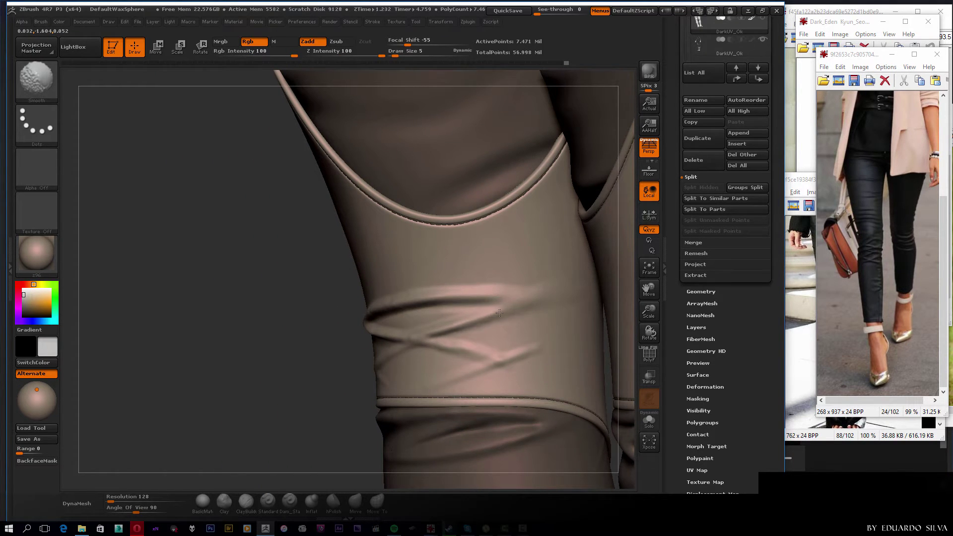
pyautogui.moveTo(500, 312); pyautogui.dragTo(473, 296)
pyautogui.moveTo(367, 334)
pyautogui.mouseDown()
pyautogui.moveTo(392, 324)
pyautogui.moveTo(245, 315)
pyautogui.moveTo(320, 280)
pyautogui.moveTo(207, 329)
pyautogui.moveTo(453, 263)
pyautogui.moveTo(505, 264)
pyautogui.mouseUp()
pyautogui.moveTo(278, 268)
pyautogui.mouseDown()
pyautogui.moveTo(238, 308)
pyautogui.moveTo(251, 325)
pyautogui.moveTo(334, 312)
pyautogui.moveTo(439, 264)
pyautogui.mouseUp()
pyautogui.press('f')
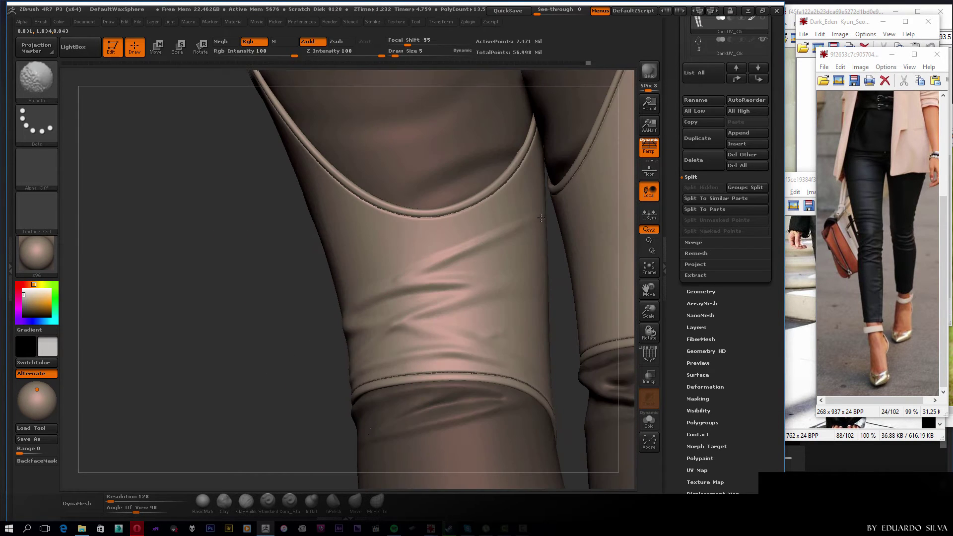
pyautogui.moveTo(541, 217)
pyautogui.mouseDown()
pyautogui.moveTo(506, 281)
pyautogui.moveTo(289, 293)
pyautogui.mouseUp()
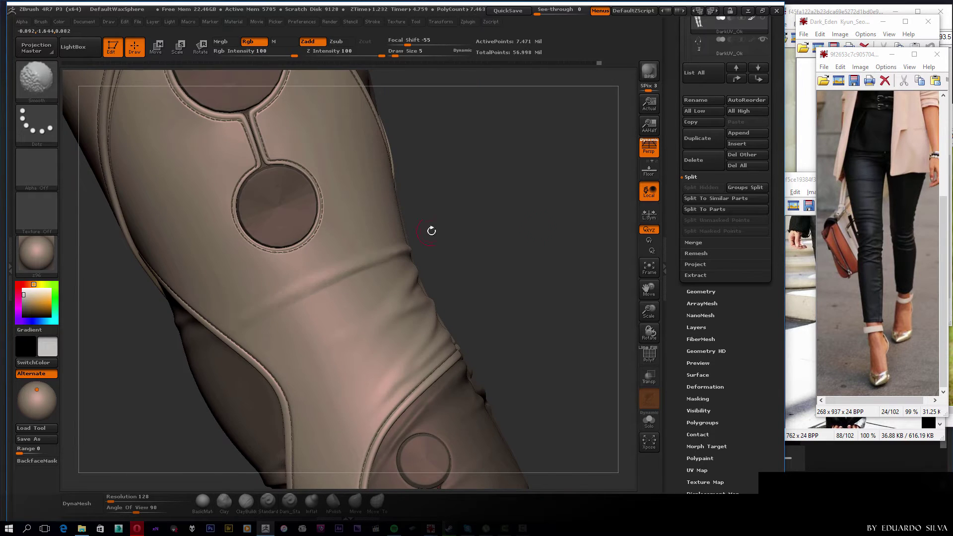
pyautogui.moveTo(431, 231); pyautogui.dragTo(432, 243)
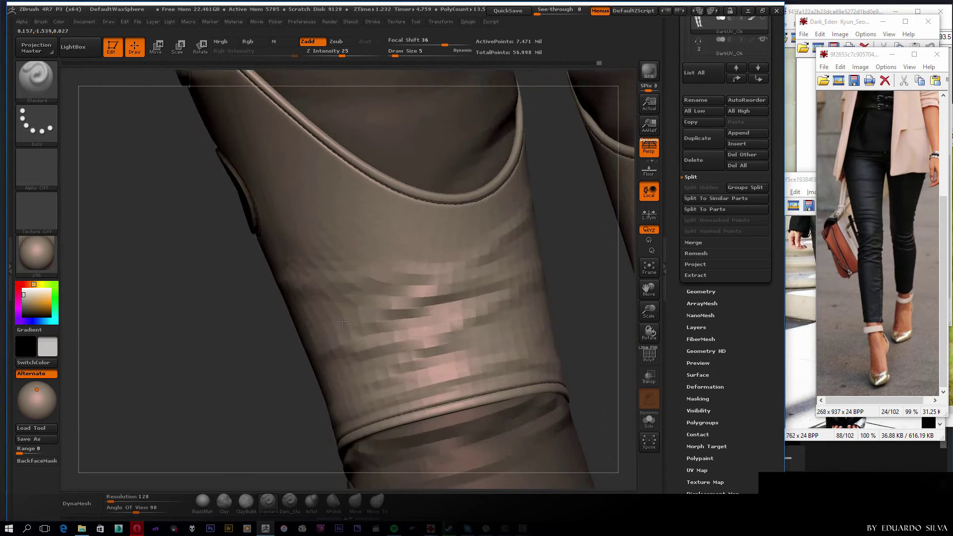
# Widen the sculpting canvas and reframe the view on the wrinkled legs.
pyautogui.click(84, 21)
pyautogui.click(511, 300)
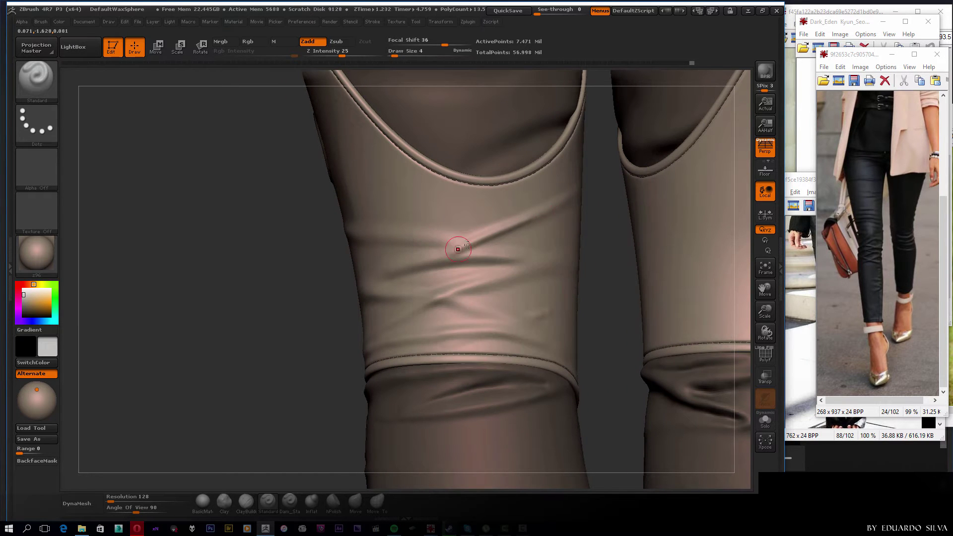
pyautogui.moveTo(459, 255); pyautogui.dragTo(344, 282)
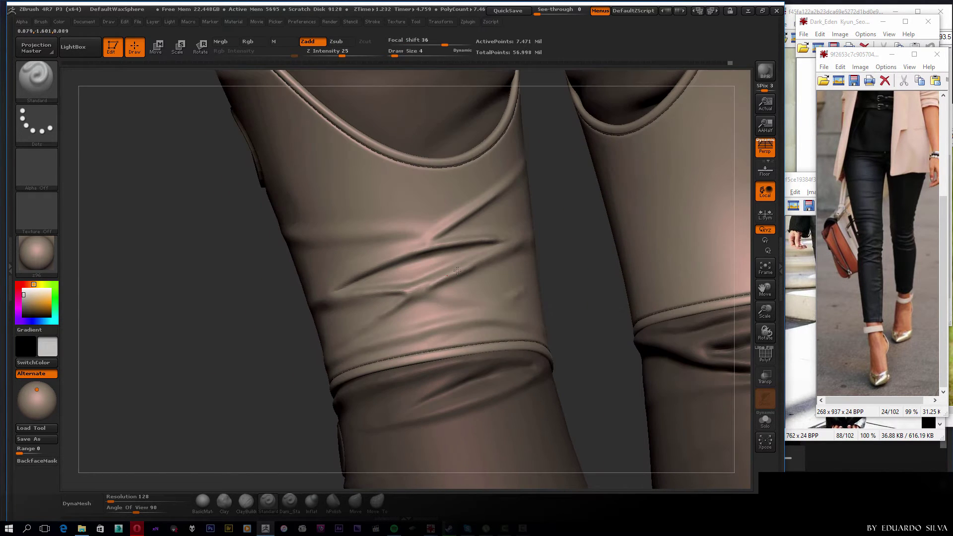
pyautogui.moveTo(503, 246); pyautogui.dragTo(436, 264)
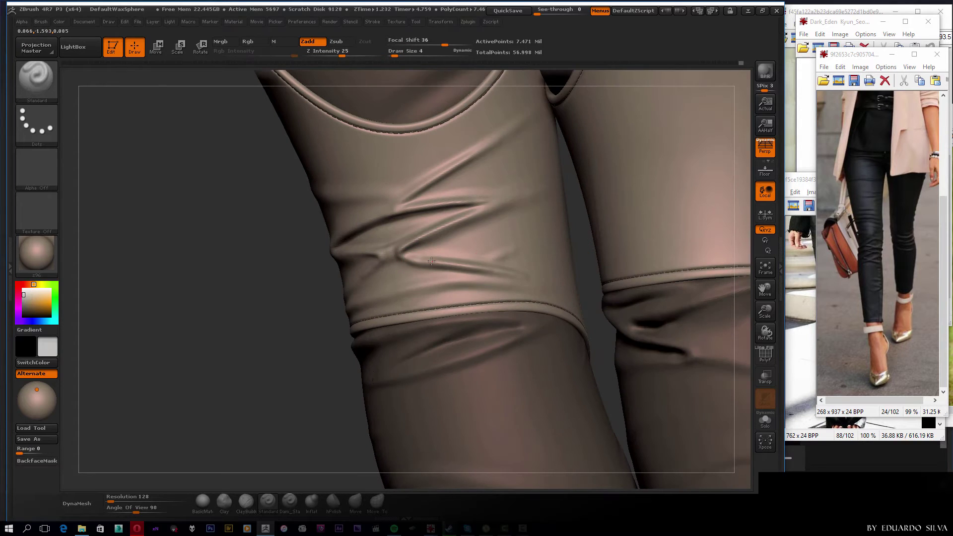
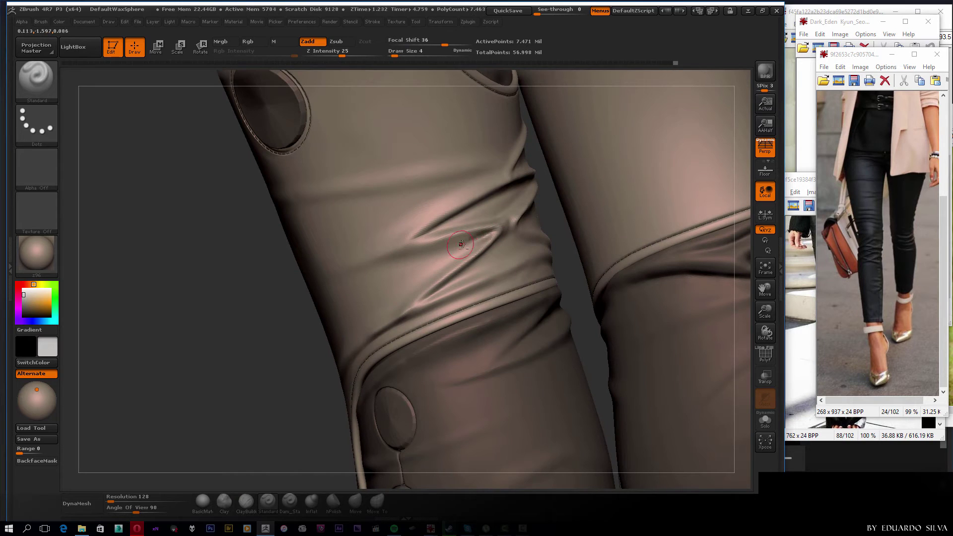
# Sculpt a new fold above the knee and smooth the streaky creases on the knee panels and shaft.
pyautogui.keyDown('shift'); pyautogui.moveTo(462, 244); pyautogui.dragTo(383, 288); pyautogui.keyUp('shift')
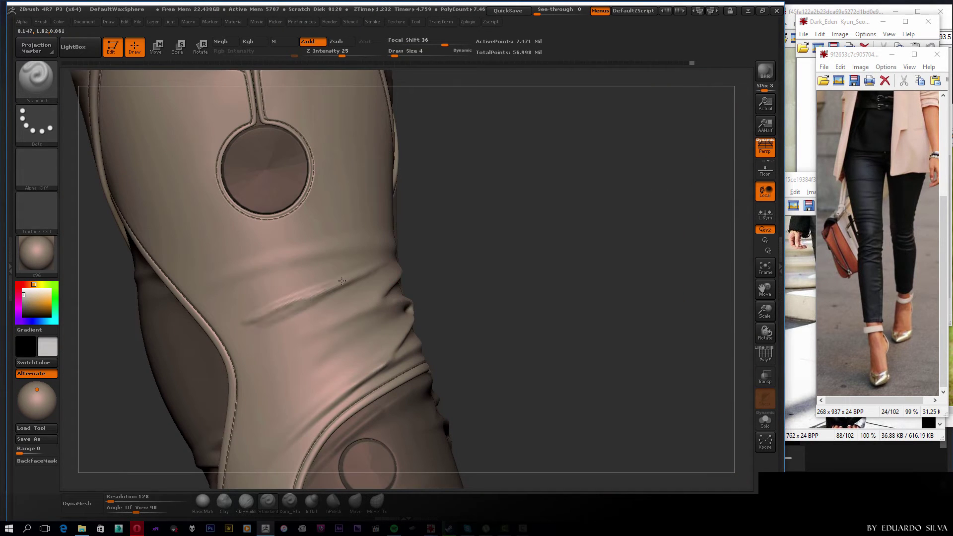
pyautogui.moveTo(342, 281)
pyautogui.keyDown('shift'); pyautogui.mouseDown()
pyautogui.moveTo(301, 296)
pyautogui.moveTo(316, 309)
pyautogui.mouseUp(); pyautogui.keyUp('shift')
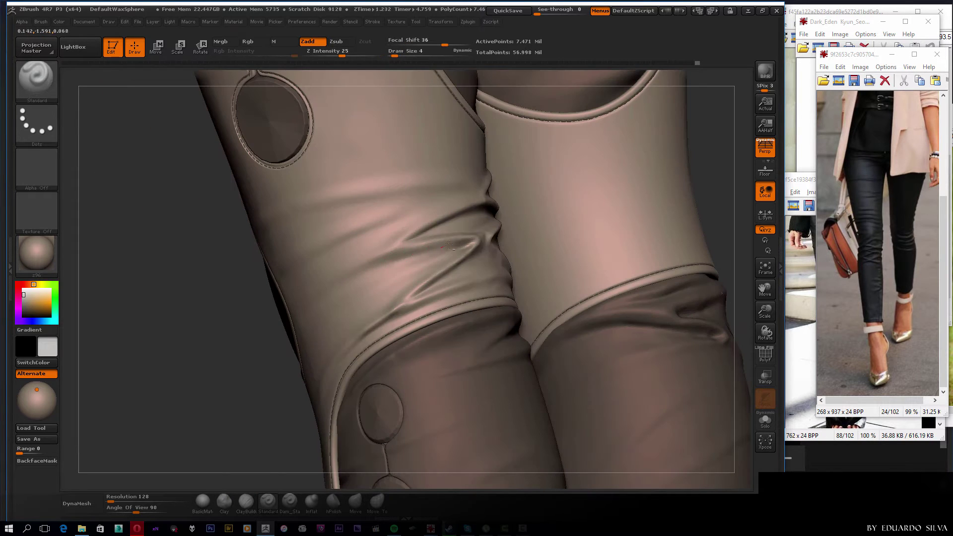
pyautogui.moveTo(439, 251)
pyautogui.mouseDown()
pyautogui.moveTo(376, 272)
pyautogui.moveTo(329, 318)
pyautogui.mouseUp()
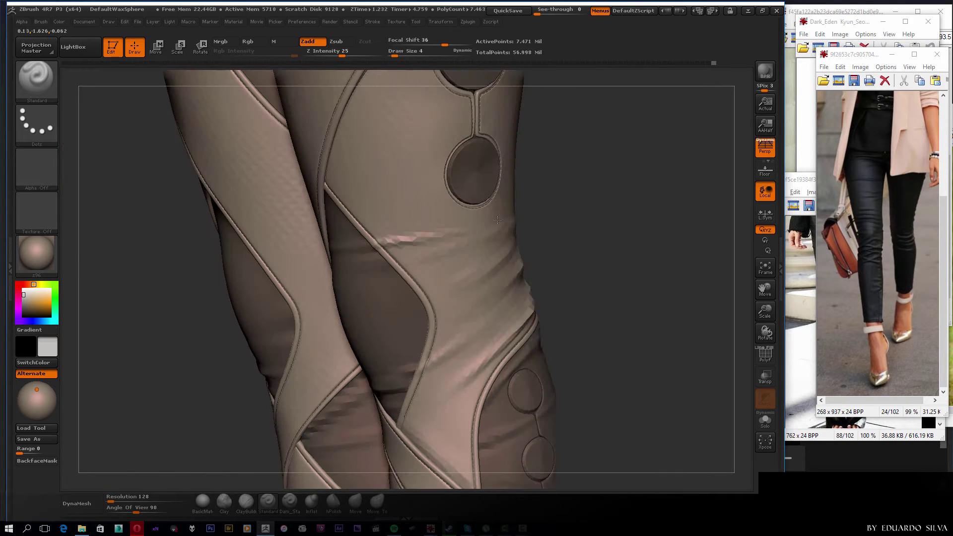
pyautogui.keyDown('shift'); pyautogui.moveTo(497, 220); pyautogui.dragTo(406, 239); pyautogui.keyUp('shift')
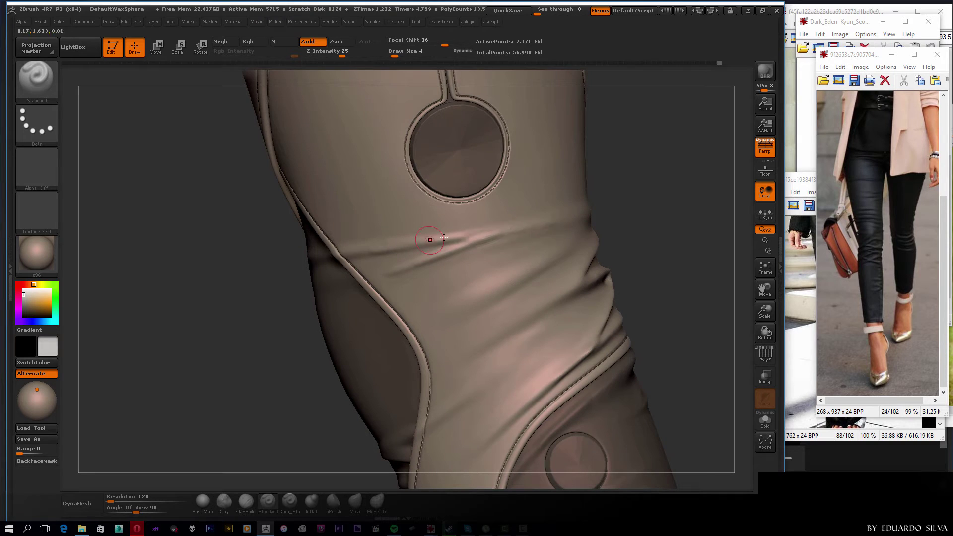
pyautogui.keyDown('shift'); pyautogui.moveTo(462, 234); pyautogui.dragTo(540, 232); pyautogui.keyUp('shift')
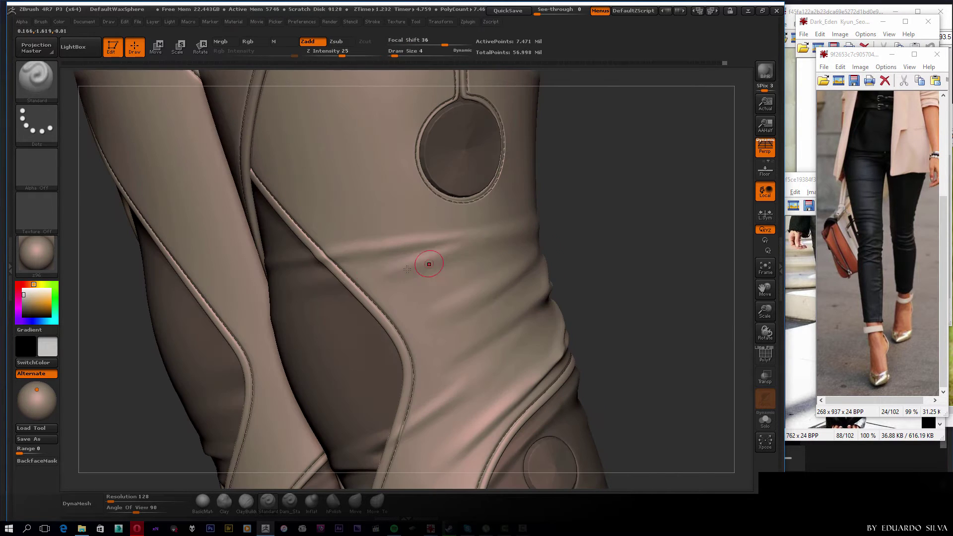
pyautogui.keyDown('shift'); pyautogui.moveTo(357, 283); pyautogui.dragTo(442, 259); pyautogui.keyUp('shift')
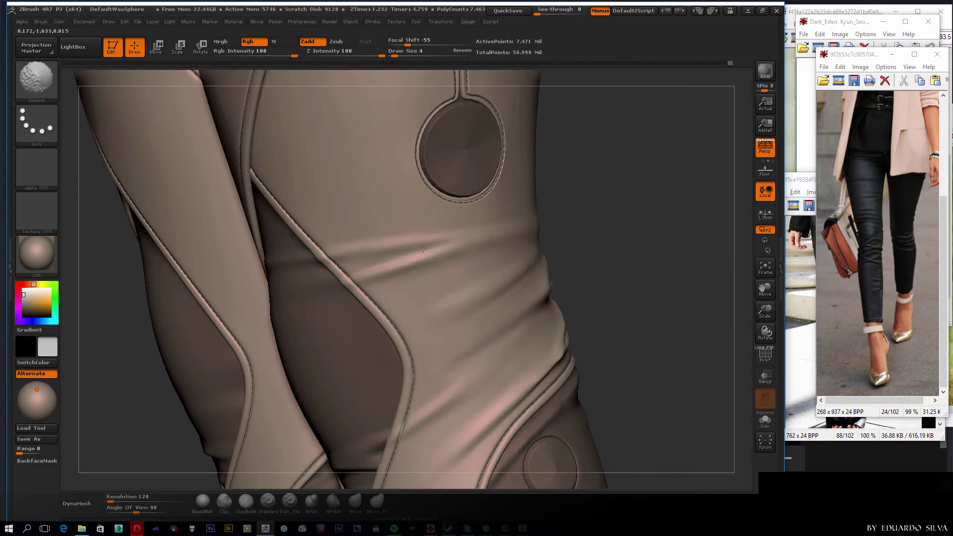
pyautogui.keyDown('shift'); pyautogui.moveTo(362, 265); pyautogui.dragTo(436, 242); pyautogui.keyUp('shift')
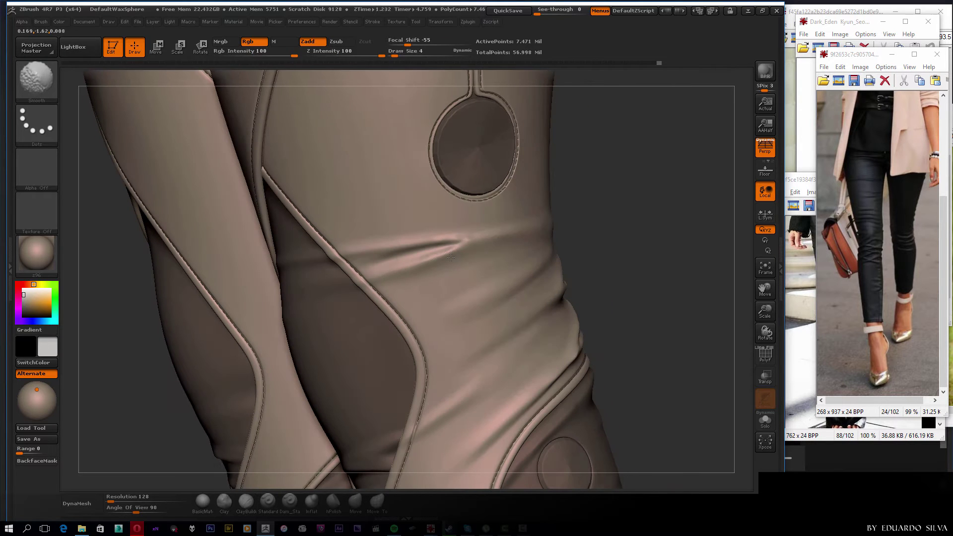
pyautogui.keyDown('shift'); pyautogui.moveTo(392, 266); pyautogui.dragTo(422, 255); pyautogui.keyUp('shift')
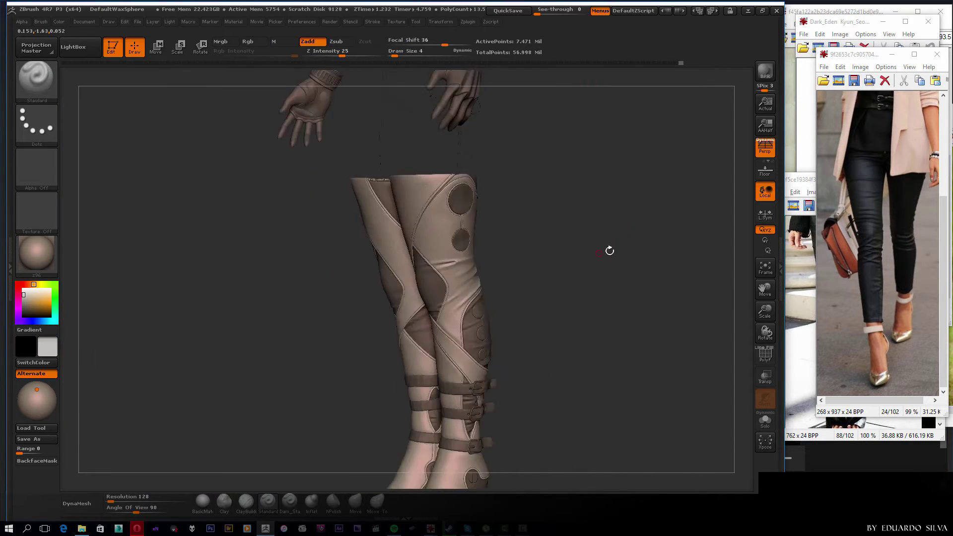
# Smooth the boot shaft wrinkles and the streaks along the thigh panel seam.
pyautogui.keyDown('shift'); pyautogui.moveTo(513, 252); pyautogui.dragTo(581, 243); pyautogui.keyUp('shift')
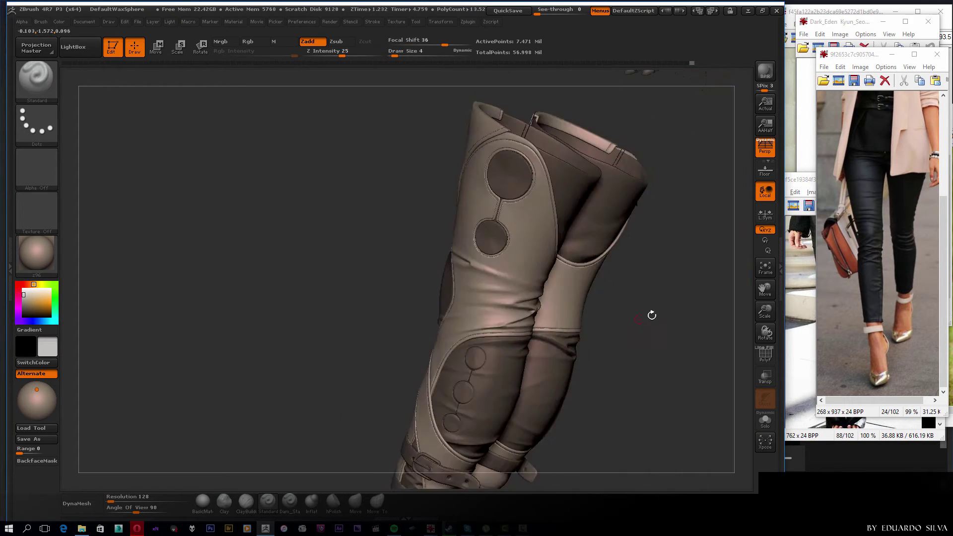
pyautogui.keyDown('shift'); pyautogui.moveTo(548, 300); pyautogui.dragTo(371, 308); pyautogui.keyUp('shift')
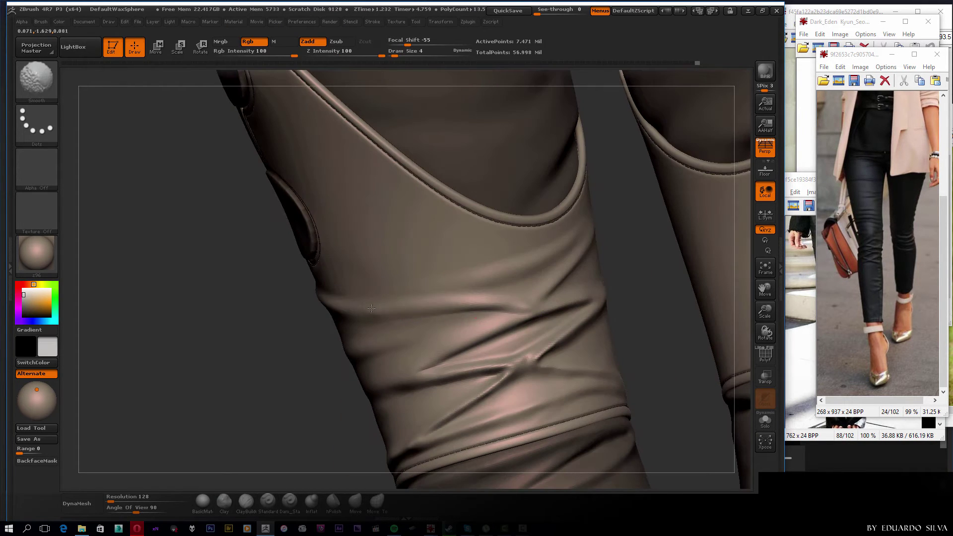
pyautogui.moveTo(318, 347); pyautogui.dragTo(290, 375)
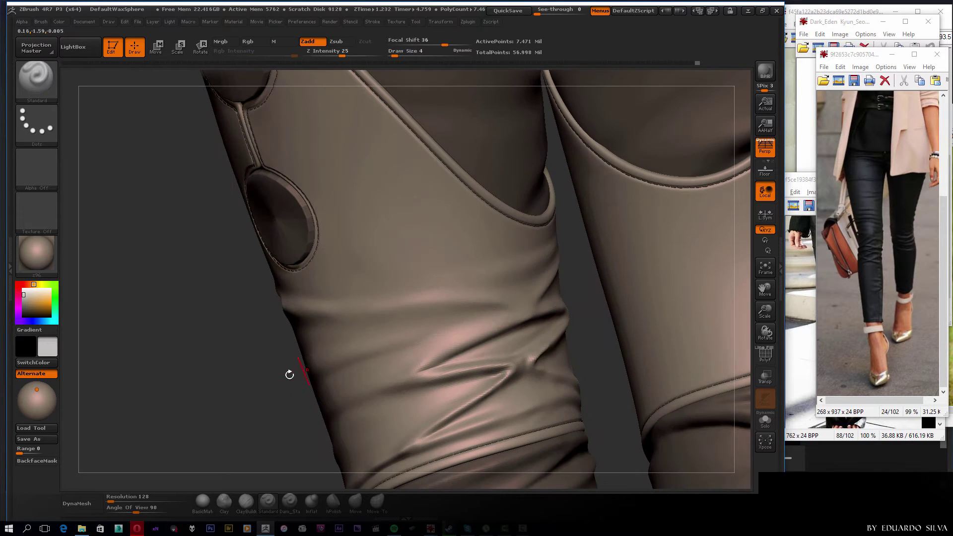
pyautogui.moveTo(481, 320)
pyautogui.keyDown('shift'); pyautogui.mouseDown()
pyautogui.moveTo(499, 316)
pyautogui.moveTo(450, 319)
pyautogui.mouseUp(); pyautogui.keyUp('shift')
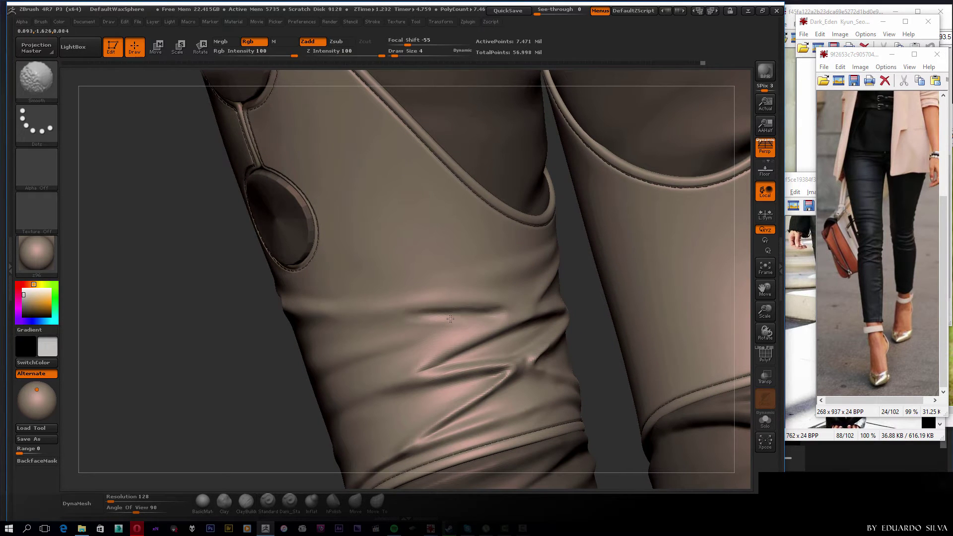
pyautogui.moveTo(229, 388)
pyautogui.keyDown('alt'); pyautogui.mouseDown()
pyautogui.moveTo(460, 344)
pyautogui.moveTo(282, 337)
pyautogui.moveTo(628, 261)
pyautogui.moveTo(542, 245)
pyautogui.mouseUp(); pyautogui.keyUp('alt')
pyautogui.keyDown('shift'); pyautogui.moveTo(412, 293); pyautogui.dragTo(515, 259); pyautogui.keyUp('shift')
pyautogui.keyDown('shift'); pyautogui.moveTo(415, 292); pyautogui.dragTo(386, 284); pyautogui.keyUp('shift')
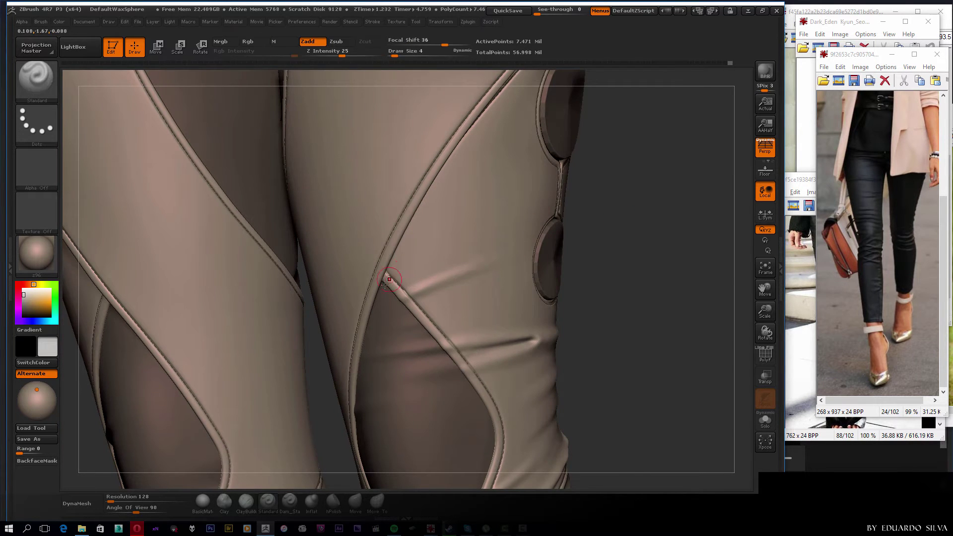
# Turn to both legs' front panels and smooth the crease on the knee panel.
pyautogui.moveTo(658, 181); pyautogui.dragTo(579, 184)
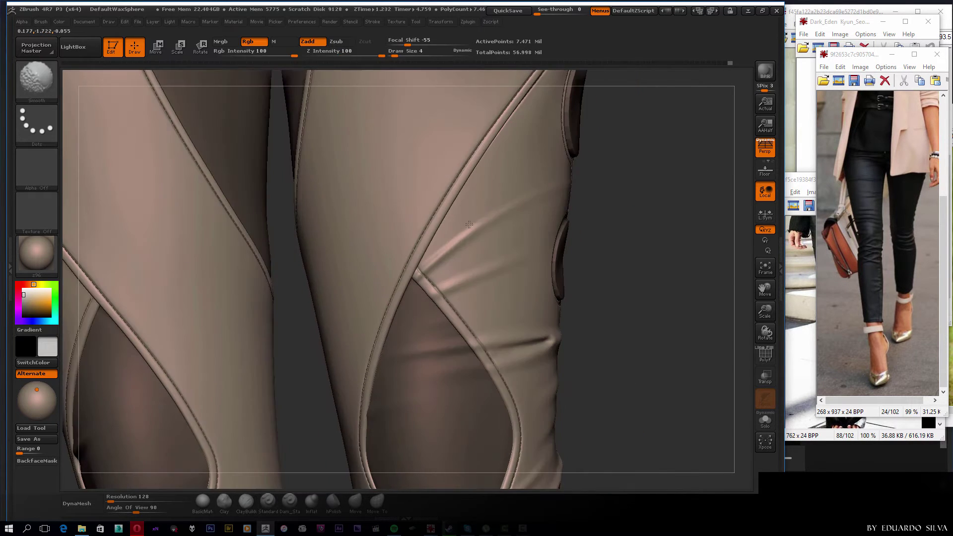
pyautogui.moveTo(489, 208)
pyautogui.mouseDown()
pyautogui.moveTo(423, 259)
pyautogui.moveTo(486, 228)
pyautogui.moveTo(500, 249)
pyautogui.moveTo(554, 209)
pyautogui.moveTo(628, 228)
pyautogui.moveTo(501, 212)
pyautogui.mouseUp()
pyautogui.press('f')
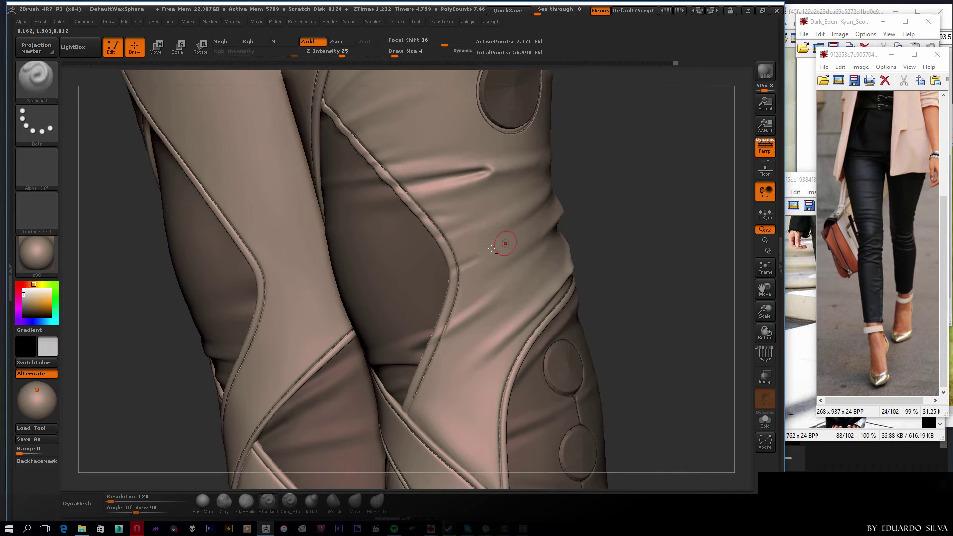
pyautogui.keyDown('shift'); pyautogui.moveTo(491, 248); pyautogui.dragTo(490, 246); pyautogui.keyUp('shift')
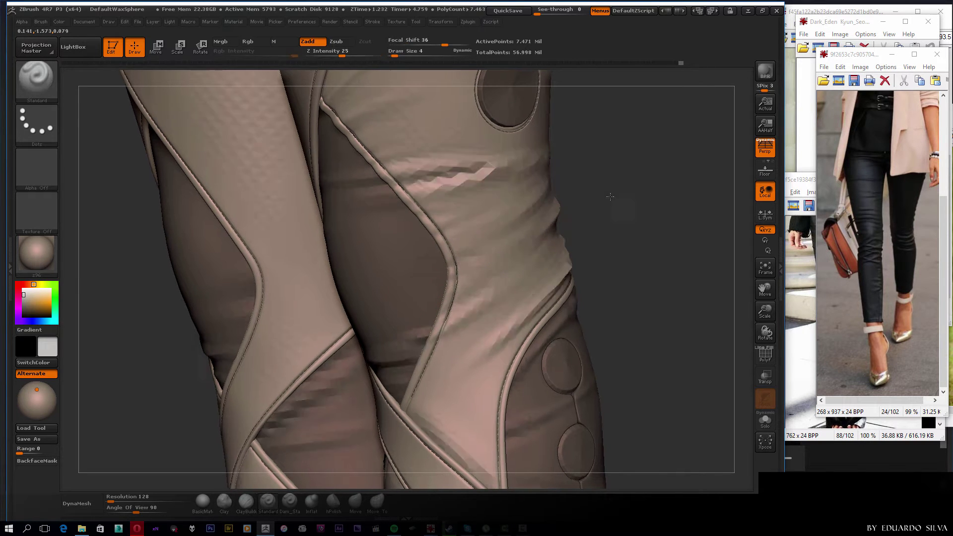
pyautogui.press('f')
pyautogui.moveTo(600, 283)
pyautogui.mouseDown()
pyautogui.moveTo(654, 213)
pyautogui.moveTo(446, 238)
pyautogui.moveTo(343, 267)
pyautogui.mouseUp()
# Orbit around both boots to inspect the top openings and circular cutouts.
pyautogui.moveTo(506, 227); pyautogui.dragTo(296, 343)
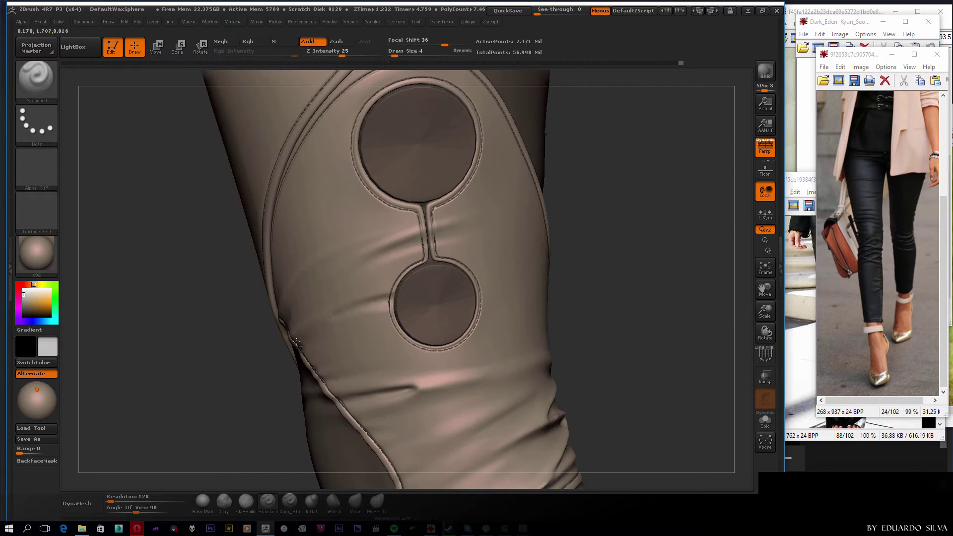
pyautogui.moveTo(415, 316); pyautogui.dragTo(567, 296)
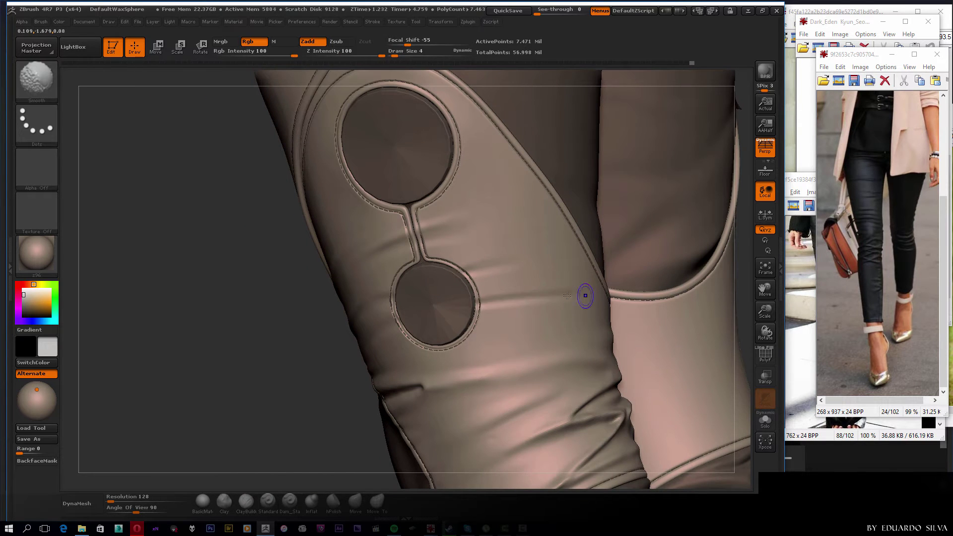
pyautogui.press('f')
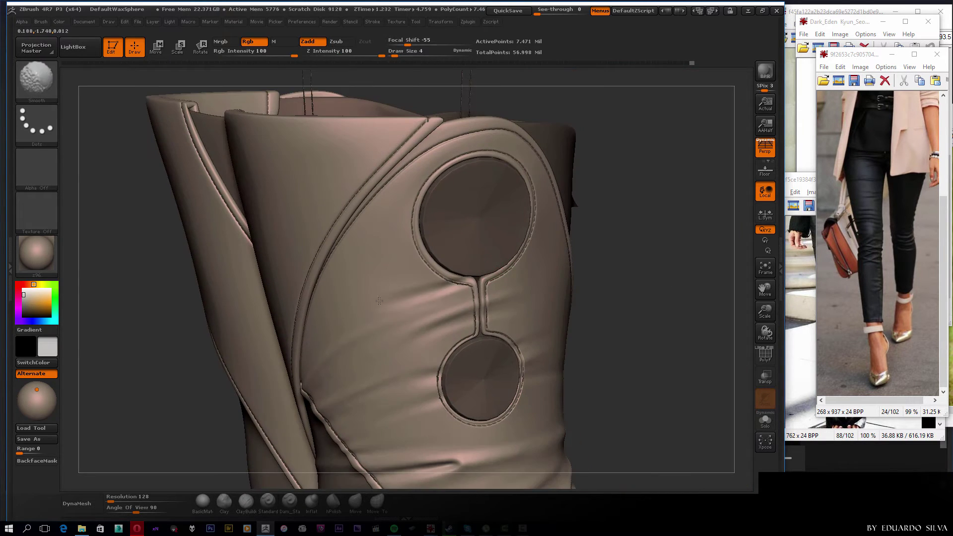
pyautogui.moveTo(426, 304)
pyautogui.mouseDown()
pyautogui.moveTo(332, 316)
pyautogui.moveTo(359, 332)
pyautogui.mouseUp()
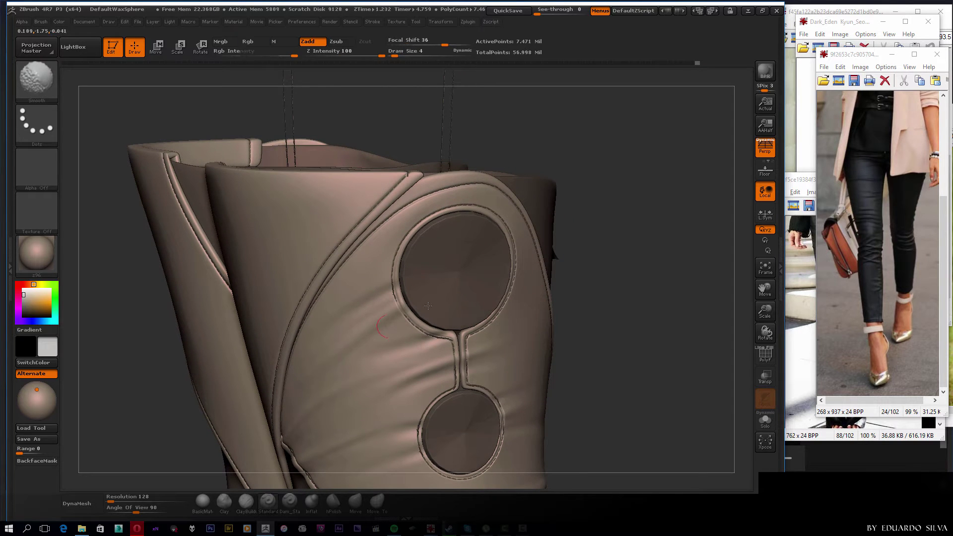
pyautogui.moveTo(668, 262); pyautogui.dragTo(524, 247)
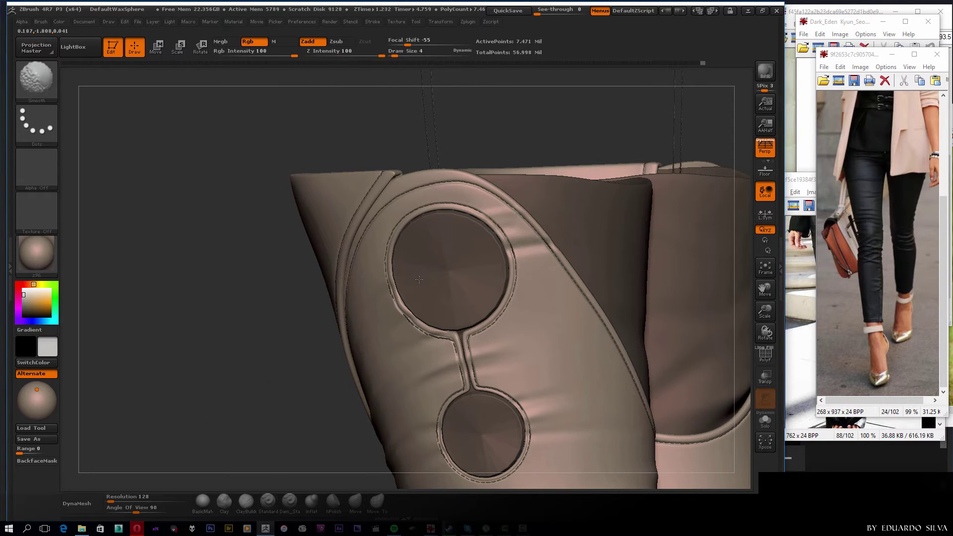
pyautogui.moveTo(419, 280)
pyautogui.mouseDown()
pyautogui.moveTo(387, 253)
pyautogui.moveTo(608, 247)
pyautogui.moveTo(413, 280)
pyautogui.moveTo(464, 302)
pyautogui.mouseUp()
pyautogui.press('f')
# Soften the lower shaft wrinkles from a side view near the curved cutout.
pyautogui.moveTo(397, 303)
pyautogui.mouseDown()
pyautogui.moveTo(447, 288)
pyautogui.moveTo(615, 301)
pyautogui.mouseUp()
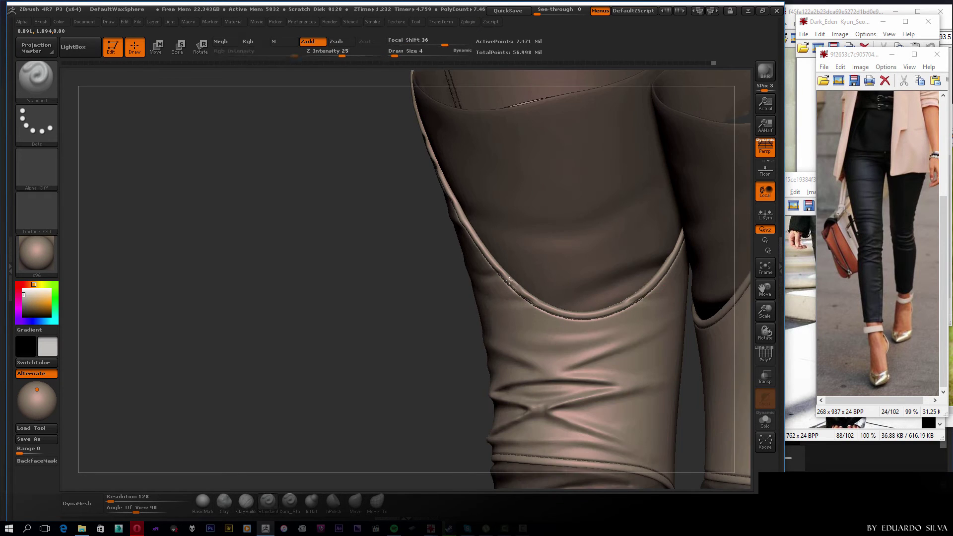
pyautogui.moveTo(462, 298); pyautogui.dragTo(688, 287)
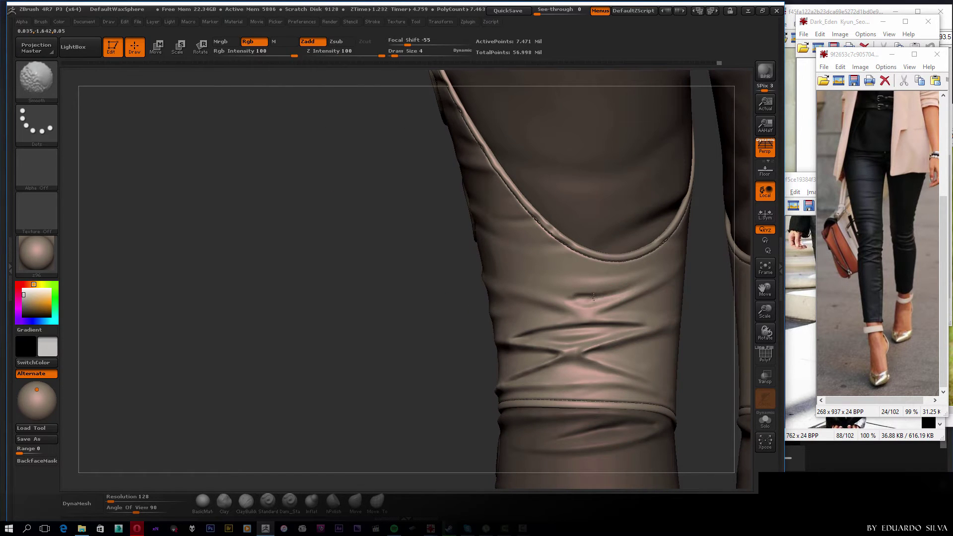
pyautogui.moveTo(569, 299)
pyautogui.keyDown('shift'); pyautogui.mouseDown()
pyautogui.moveTo(572, 277)
pyautogui.moveTo(566, 312)
pyautogui.mouseUp(); pyautogui.keyUp('shift')
pyautogui.moveTo(373, 305)
pyautogui.mouseDown()
pyautogui.moveTo(700, 318)
pyautogui.moveTo(636, 245)
pyautogui.moveTo(643, 251)
pyautogui.moveTo(333, 336)
pyautogui.moveTo(483, 267)
pyautogui.moveTo(480, 290)
pyautogui.moveTo(656, 257)
pyautogui.moveTo(603, 211)
pyautogui.moveTo(570, 259)
pyautogui.moveTo(669, 248)
pyautogui.moveTo(514, 302)
pyautogui.mouseUp()
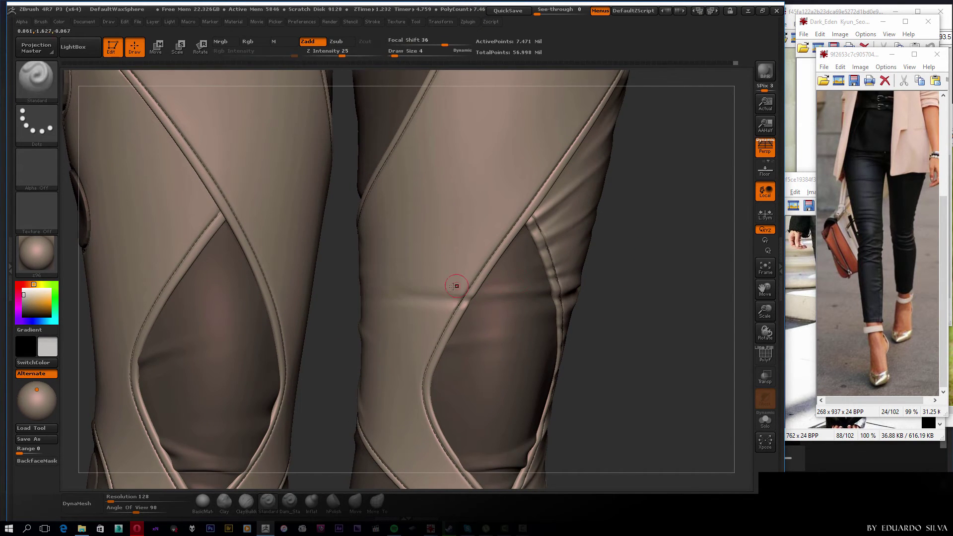
# Orbit around the knees, straps and buttons, then zoom out to review both boots.
pyautogui.moveTo(364, 325)
pyautogui.mouseDown()
pyautogui.moveTo(617, 323)
pyautogui.moveTo(467, 295)
pyautogui.moveTo(437, 318)
pyautogui.mouseUp()
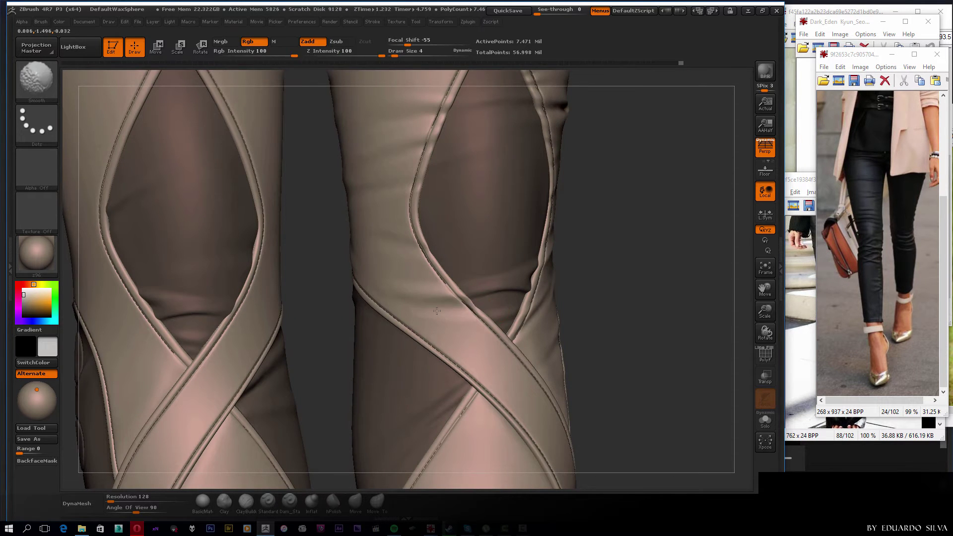
pyautogui.moveTo(437, 311); pyautogui.dragTo(443, 296, button='right')
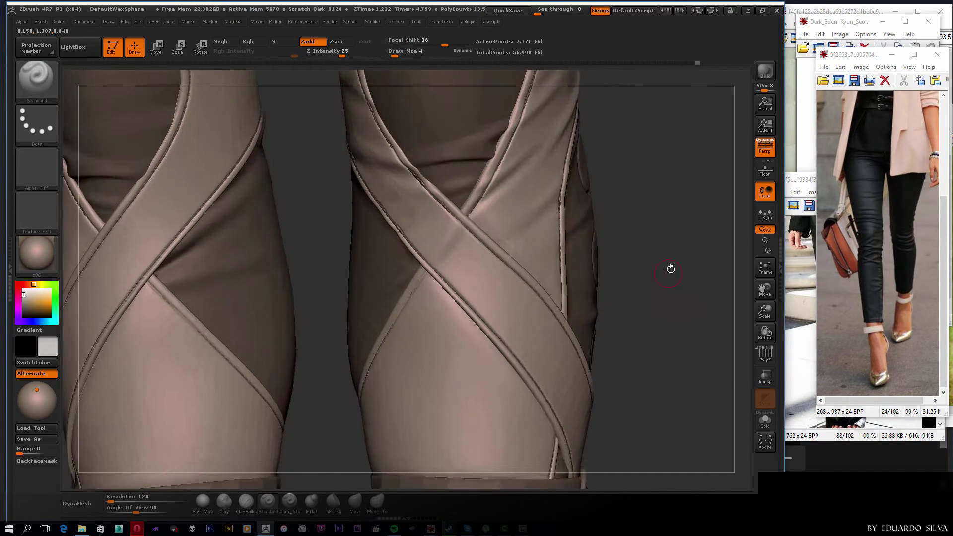
pyautogui.moveTo(670, 269); pyautogui.dragTo(532, 244)
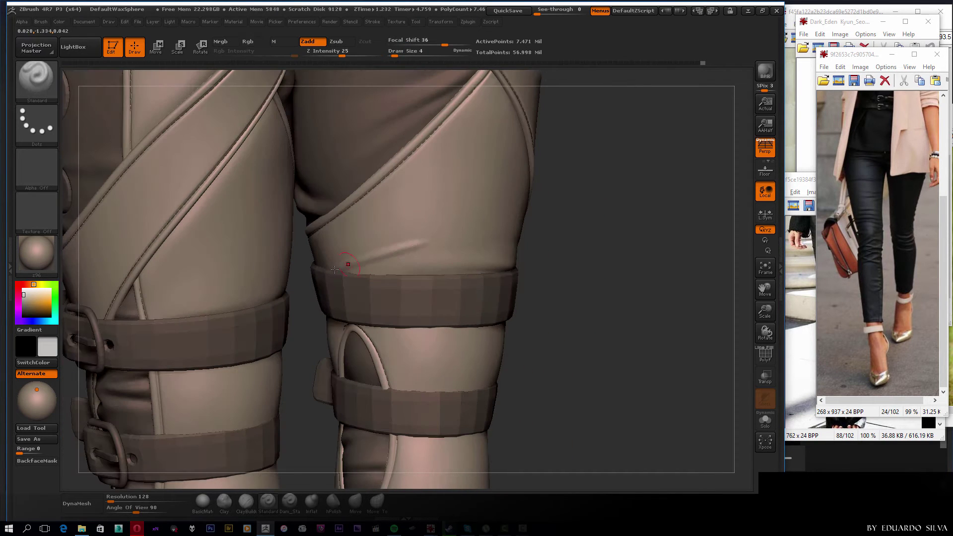
pyautogui.moveTo(586, 235); pyautogui.dragTo(474, 252)
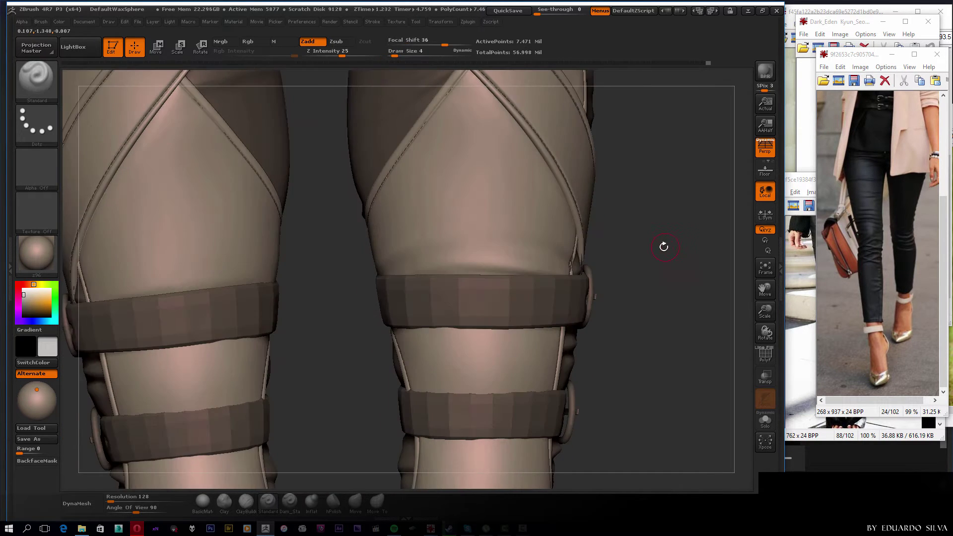
pyautogui.moveTo(663, 247); pyautogui.dragTo(404, 258)
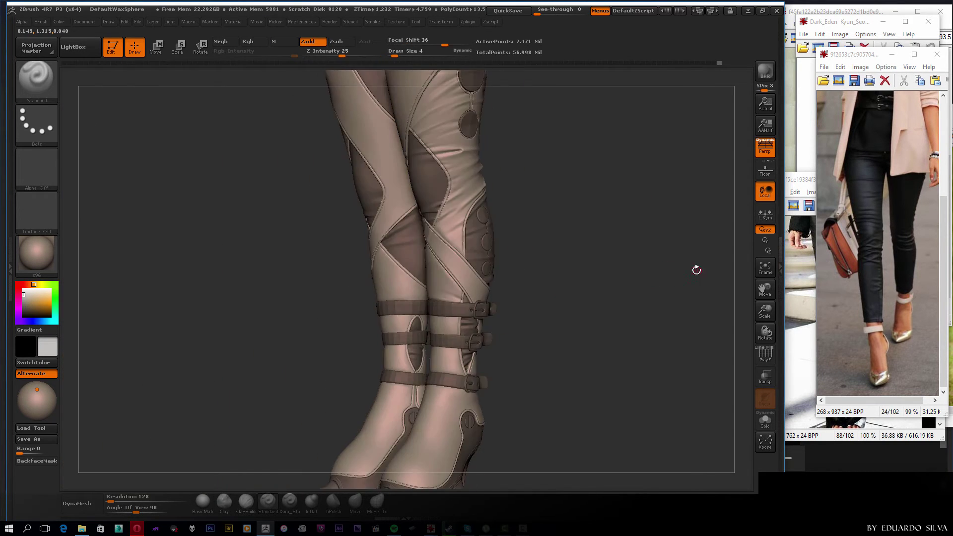
pyautogui.moveTo(695, 268); pyautogui.dragTo(471, 268)
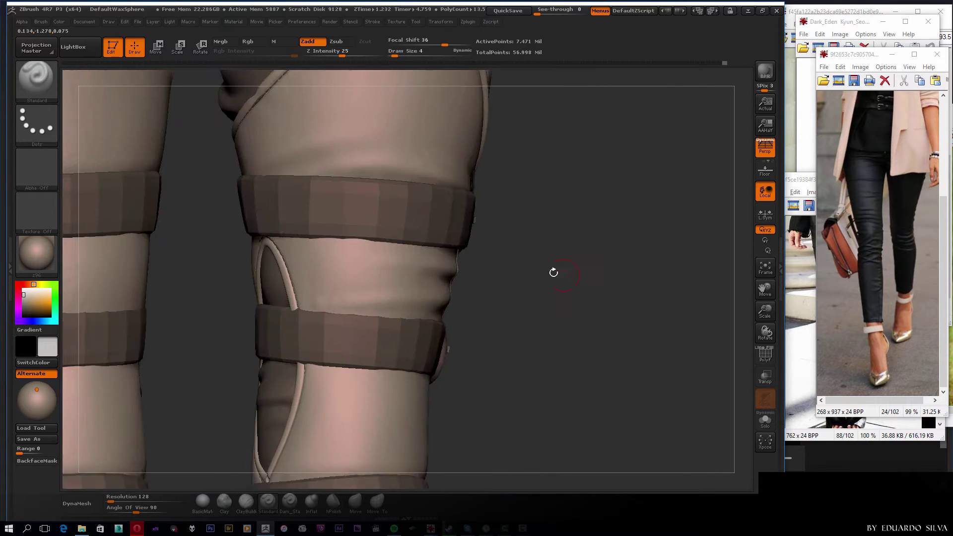
pyautogui.moveTo(553, 273); pyautogui.dragTo(419, 283)
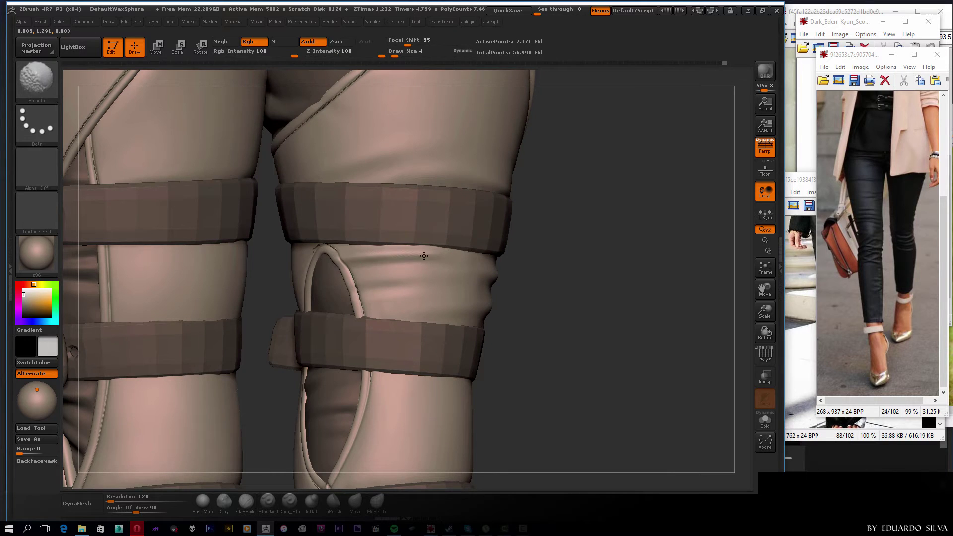
pyautogui.scroll(-5, 435, 241)
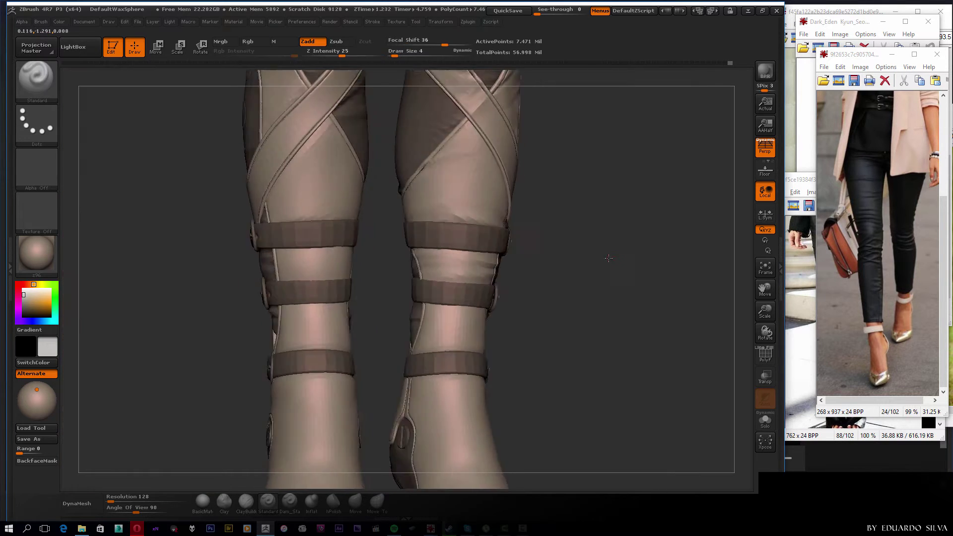
pyautogui.moveTo(435, 241); pyautogui.dragTo(638, 334)
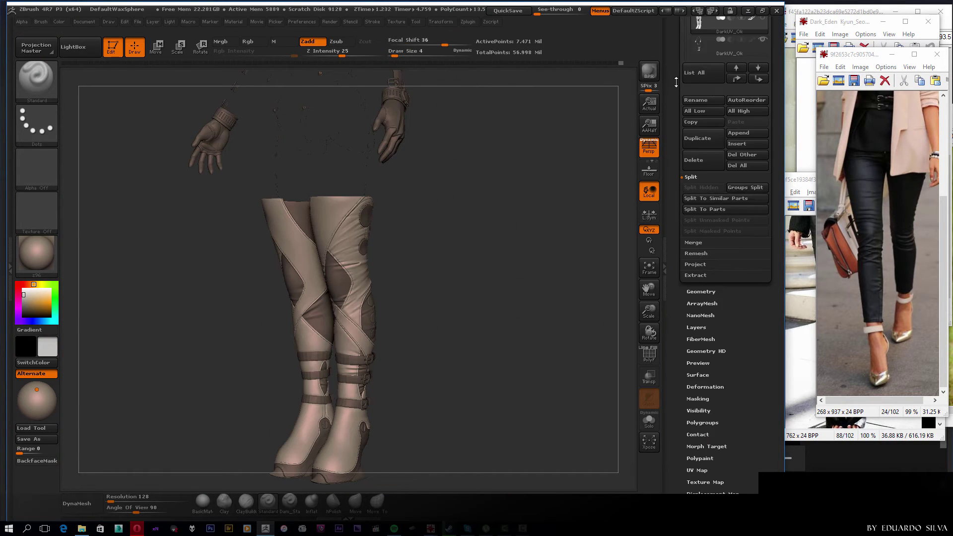
# Turn off Solo to show the full figure and orbit onto the leg.
pyautogui.keyDown('ctrl'); pyautogui.keyDown('shift'); pyautogui.click(764, 96); pyautogui.keyUp('shift'); pyautogui.keyUp('ctrl')
pyautogui.moveTo(607, 266); pyautogui.dragTo(549, 285)
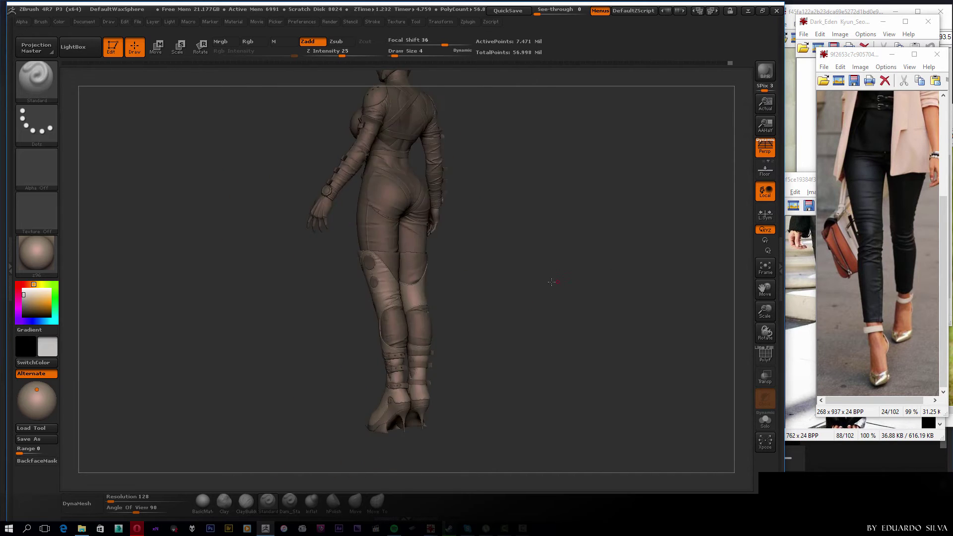
pyautogui.scroll(3, 588, 266)
pyautogui.hotkey('alt', 'Tab')
pyautogui.press('Escape')
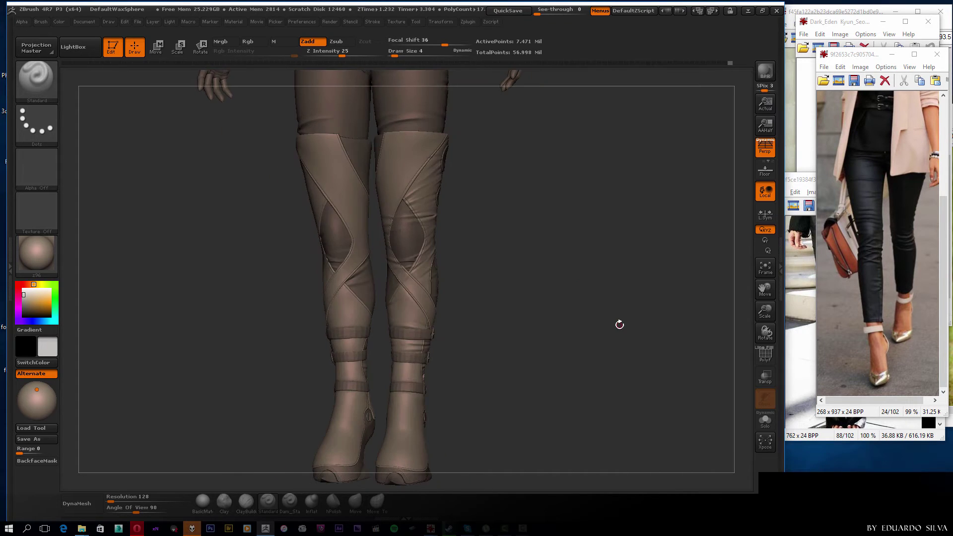
pyautogui.moveTo(511, 278)
pyautogui.mouseDown()
pyautogui.moveTo(537, 248)
pyautogui.moveTo(570, 255)
pyautogui.mouseUp()
# Select the pants SubTool and switch to the Standard brush at Draw Size 3–4.
pyautogui.keyDown('alt'); pyautogui.click(425, 330); pyautogui.keyUp('alt')
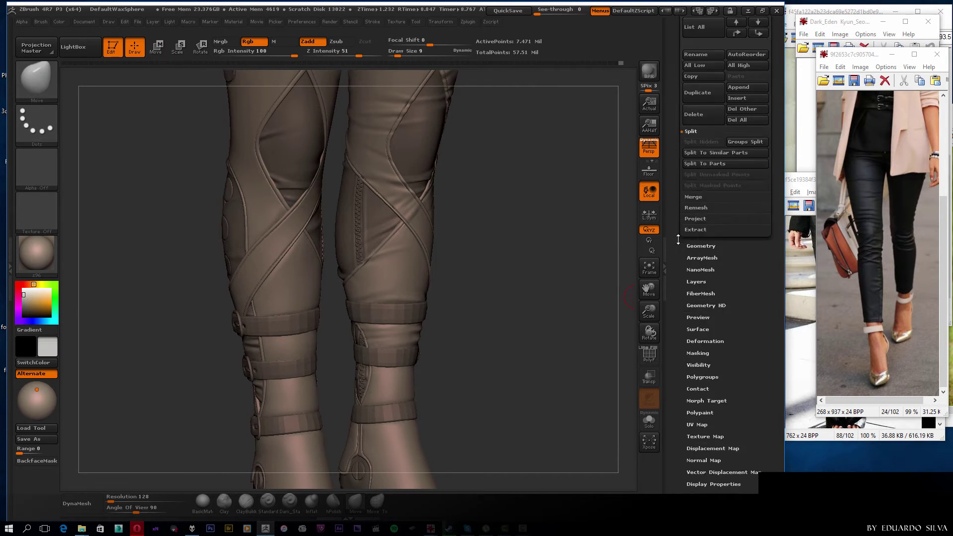
pyautogui.scroll(5, 544, 268)
pyautogui.press('b')
pyautogui.press('s')
pyautogui.press('t')
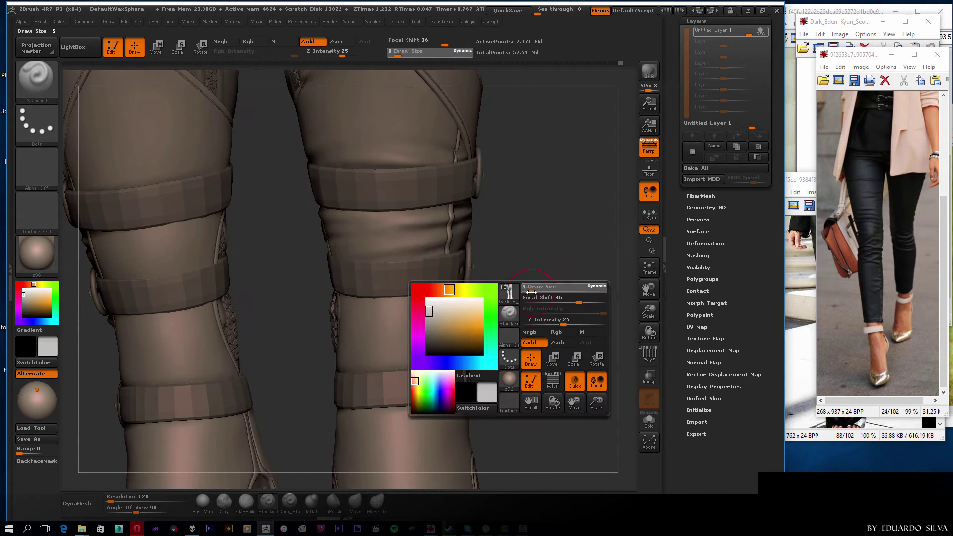
# Sculpt and deepen a crease above the lower knee strap.
pyautogui.moveTo(545, 282)
pyautogui.mouseDown()
pyautogui.moveTo(551, 273)
pyautogui.moveTo(455, 267)
pyautogui.mouseUp()
pyautogui.moveTo(546, 278)
pyautogui.mouseDown()
pyautogui.moveTo(576, 269)
pyautogui.moveTo(436, 271)
pyautogui.moveTo(501, 253)
pyautogui.moveTo(457, 263)
pyautogui.mouseUp()
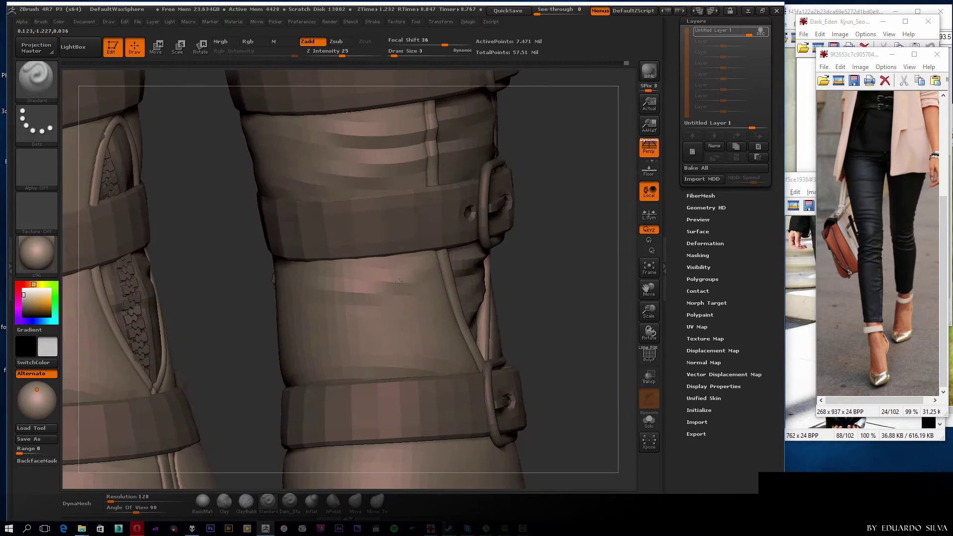
pyautogui.moveTo(328, 304); pyautogui.dragTo(401, 307)
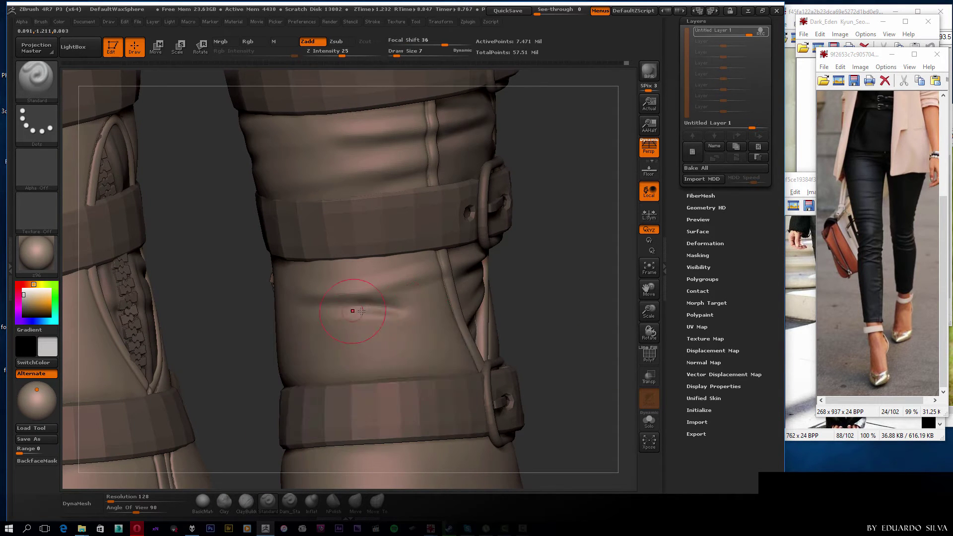
pyautogui.rightClick(414, 314)
pyautogui.moveTo(546, 278); pyautogui.dragTo(501, 271)
# Orbit around the knee straps to check the front and zipper side.
pyautogui.moveTo(268, 306)
pyautogui.mouseDown()
pyautogui.moveTo(379, 311)
pyautogui.moveTo(367, 314)
pyautogui.mouseUp()
pyautogui.moveTo(502, 268)
pyautogui.mouseDown()
pyautogui.moveTo(548, 264)
pyautogui.moveTo(522, 268)
pyautogui.moveTo(348, 231)
pyautogui.mouseUp()
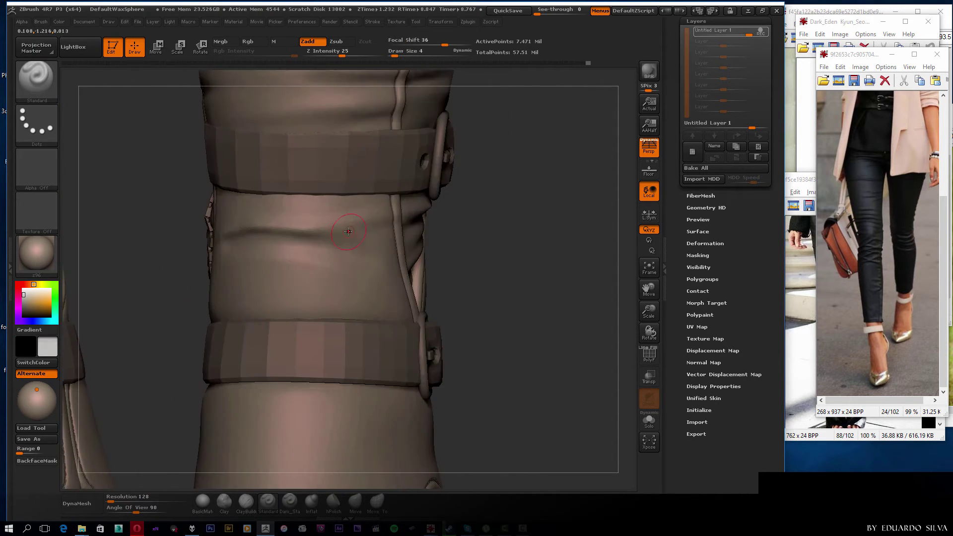
pyautogui.moveTo(496, 268); pyautogui.dragTo(447, 248)
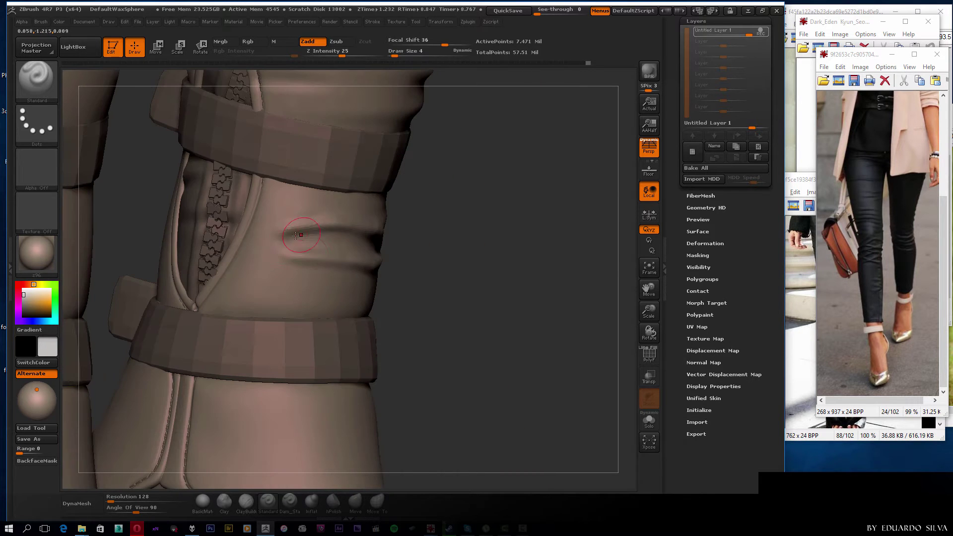
pyautogui.moveTo(497, 268)
pyautogui.mouseDown()
pyautogui.moveTo(538, 235)
pyautogui.moveTo(162, 341)
pyautogui.moveTo(377, 259)
pyautogui.moveTo(442, 246)
pyautogui.moveTo(613, 260)
pyautogui.mouseUp()
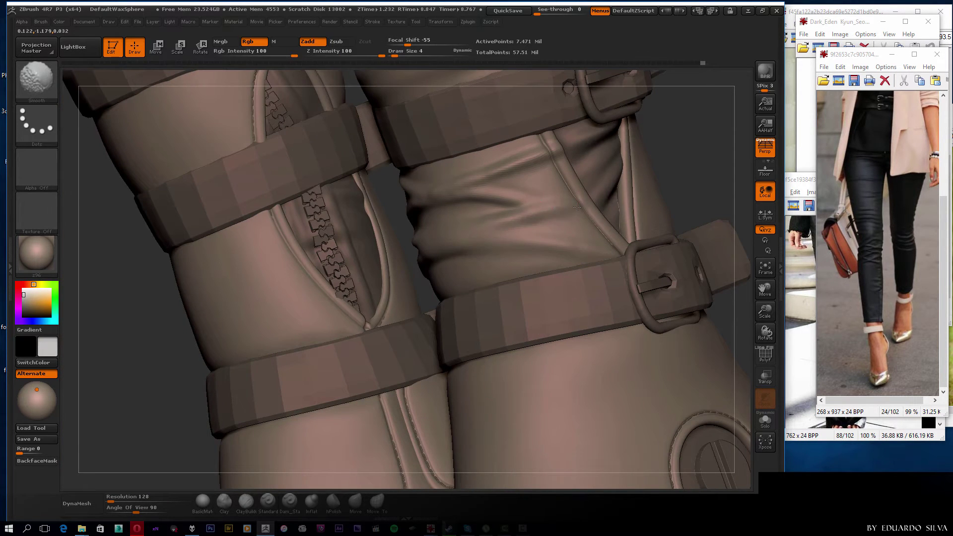
# Soften the creases beside the zipper and the folds below the knee strap and belt.
pyautogui.moveTo(577, 207); pyautogui.dragTo(548, 189)
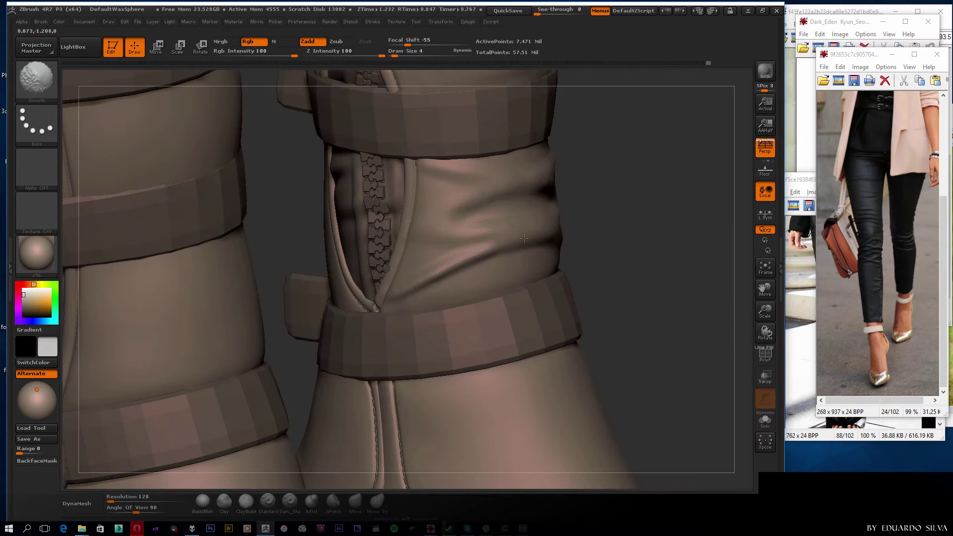
pyautogui.moveTo(524, 239); pyautogui.dragTo(438, 275)
pyautogui.moveTo(384, 311)
pyautogui.mouseDown()
pyautogui.moveTo(406, 247)
pyautogui.moveTo(552, 220)
pyautogui.mouseUp()
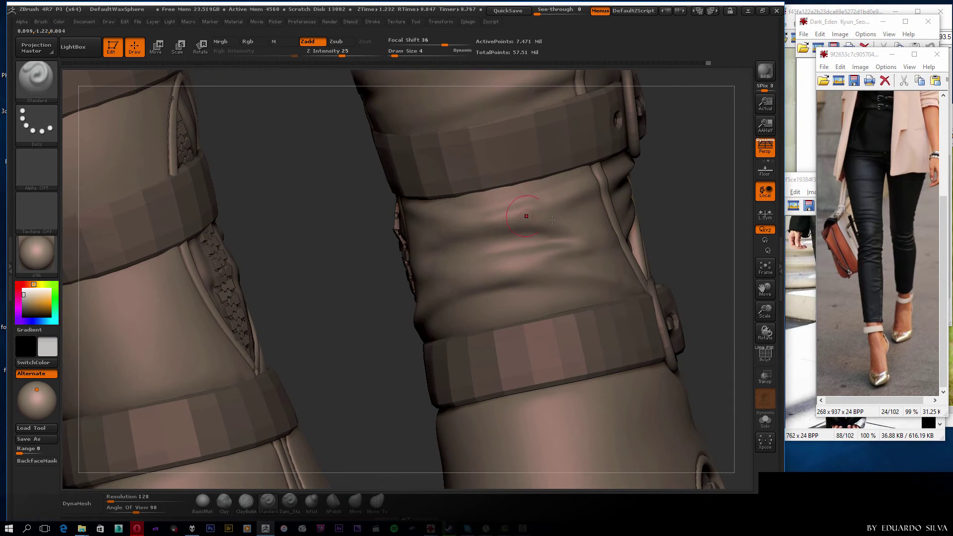
pyautogui.moveTo(707, 201)
pyautogui.mouseDown()
pyautogui.moveTo(445, 242)
pyautogui.moveTo(555, 228)
pyautogui.moveTo(532, 235)
pyautogui.moveTo(509, 197)
pyautogui.moveTo(517, 186)
pyautogui.moveTo(447, 194)
pyautogui.moveTo(554, 206)
pyautogui.moveTo(476, 206)
pyautogui.mouseUp()
pyautogui.keyDown('shift'); pyautogui.moveTo(433, 232); pyautogui.dragTo(514, 213); pyautogui.keyUp('shift')
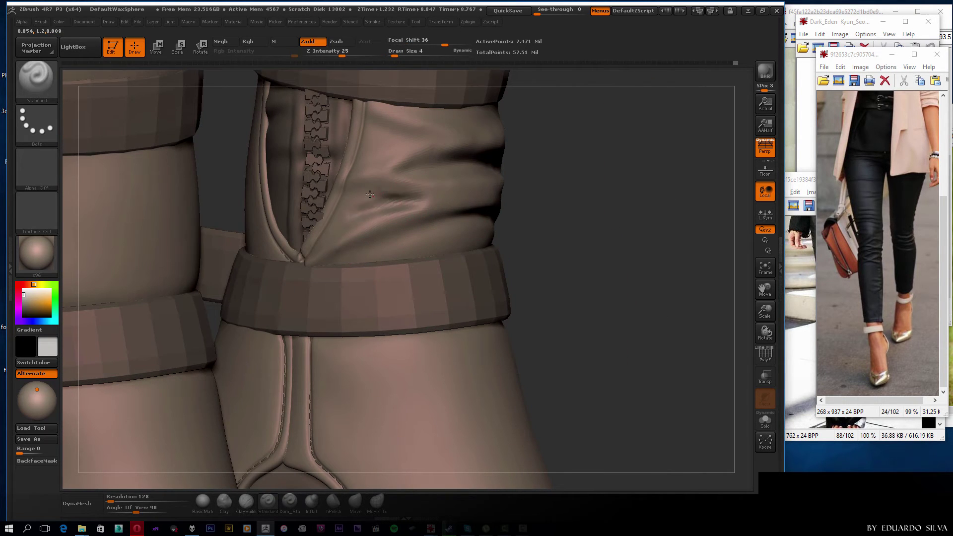
pyautogui.keyDown('shift'); pyautogui.moveTo(370, 195); pyautogui.dragTo(394, 201); pyautogui.keyUp('shift')
pyautogui.moveTo(613, 201); pyautogui.dragTo(577, 192)
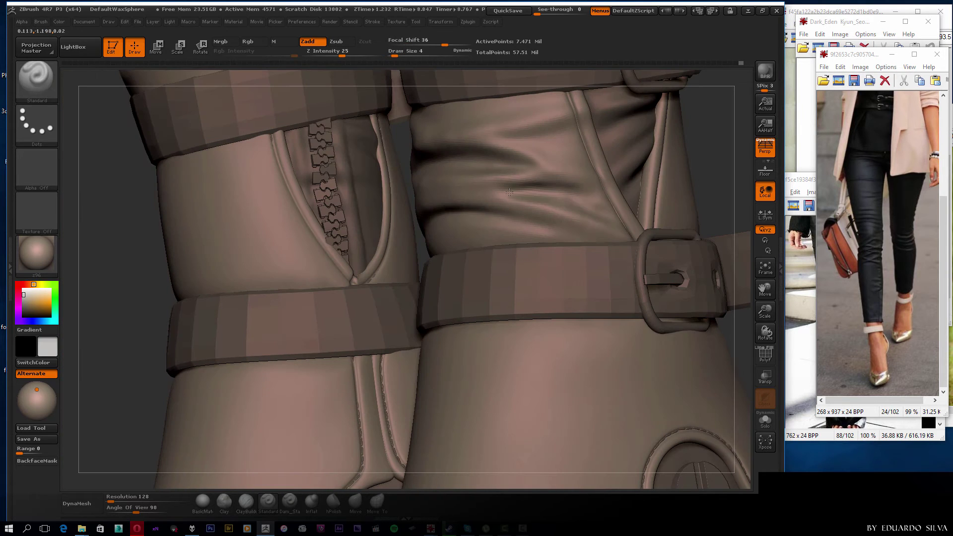
pyautogui.moveTo(509, 192)
pyautogui.keyDown('shift'); pyautogui.mouseDown()
pyautogui.moveTo(561, 195)
pyautogui.moveTo(477, 198)
pyautogui.moveTo(390, 166)
pyautogui.mouseUp(); pyautogui.keyUp('shift')
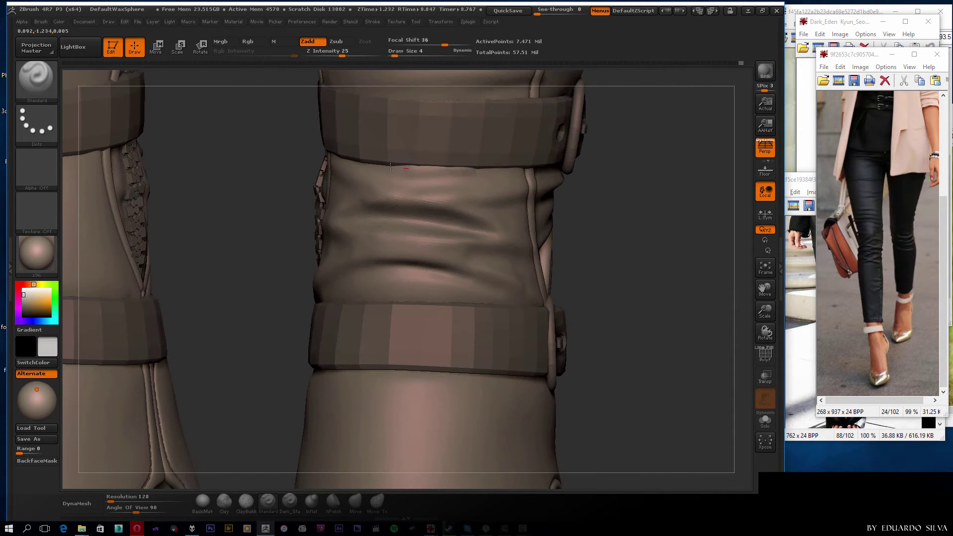
pyautogui.moveTo(628, 191)
pyautogui.mouseDown()
pyautogui.moveTo(611, 294)
pyautogui.moveTo(693, 171)
pyautogui.moveTo(319, 283)
pyautogui.mouseUp()
pyautogui.keyDown('shift'); pyautogui.moveTo(263, 290); pyautogui.dragTo(317, 316); pyautogui.keyUp('shift')
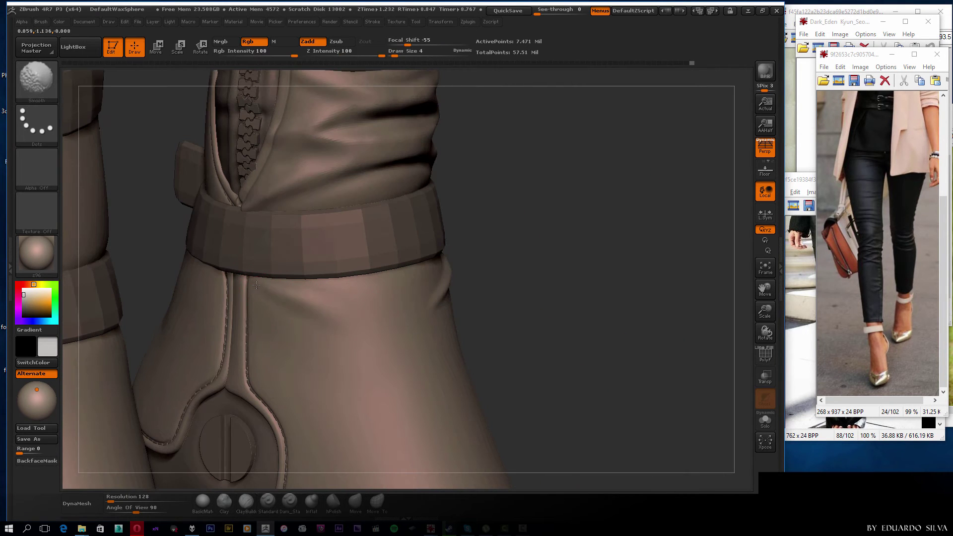
# Sculpt a ridge just below the ankle belt and lightly smooth it.
pyautogui.moveTo(476, 308)
pyautogui.mouseDown()
pyautogui.moveTo(534, 224)
pyautogui.moveTo(213, 245)
pyautogui.moveTo(579, 245)
pyautogui.moveTo(394, 249)
pyautogui.mouseUp()
pyautogui.moveTo(322, 242); pyautogui.dragTo(400, 240)
pyautogui.keyDown('shift'); pyautogui.moveTo(466, 228); pyautogui.dragTo(442, 237); pyautogui.keyUp('shift')
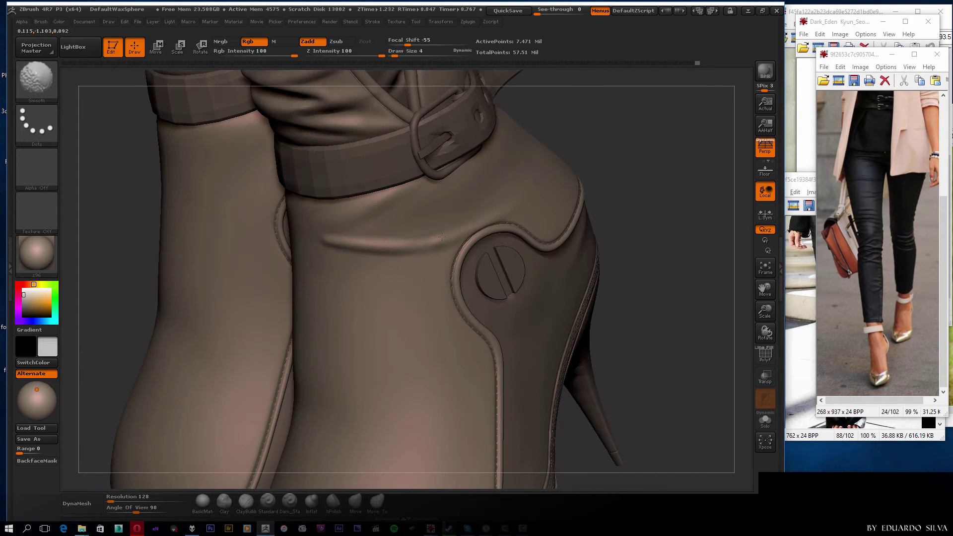
pyautogui.moveTo(331, 231); pyautogui.dragTo(411, 232)
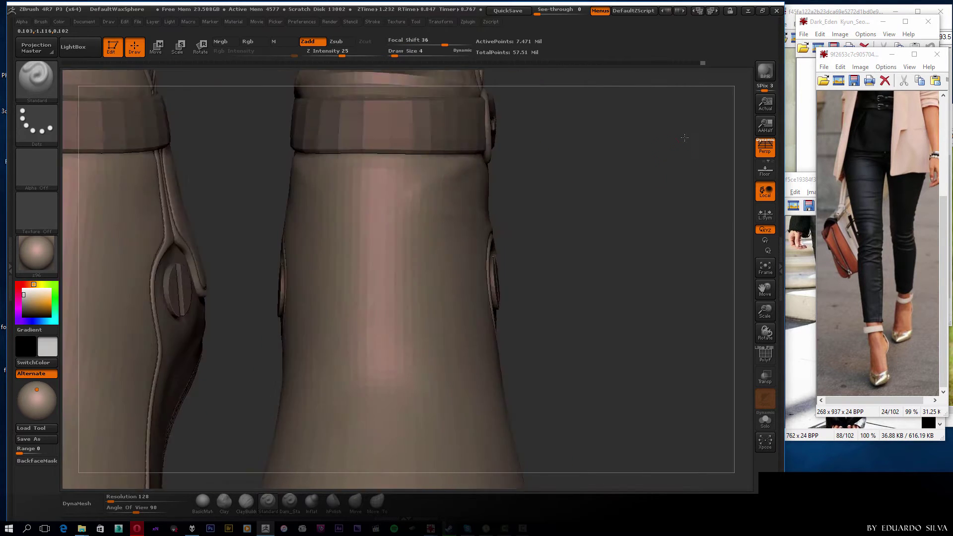
pyautogui.moveTo(686, 143)
pyautogui.keyDown('alt'); pyautogui.mouseDown()
pyautogui.moveTo(685, 266)
pyautogui.moveTo(646, 268)
pyautogui.mouseUp(); pyautogui.keyUp('alt')
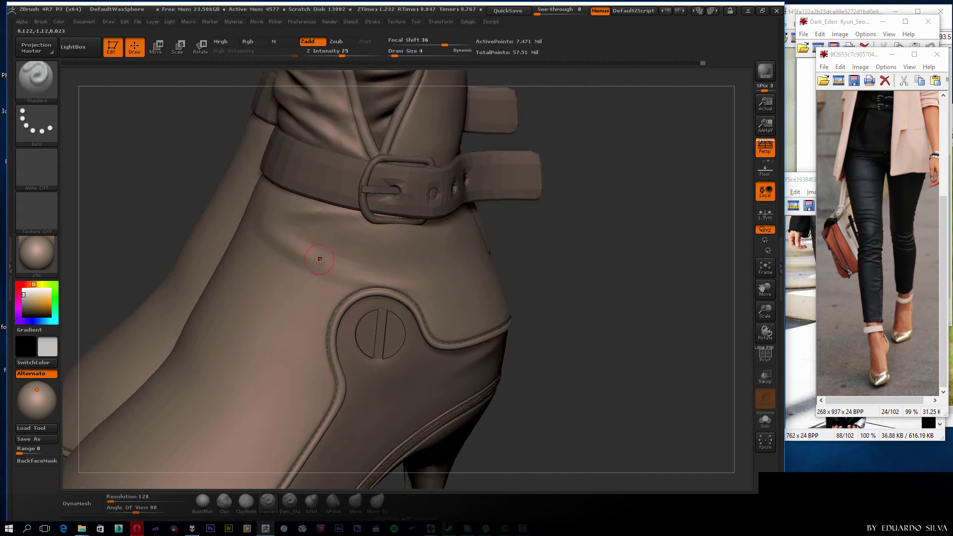
# Bring the other boot into view and close in on its ankle belt.
pyautogui.moveTo(381, 283); pyautogui.dragTo(482, 276)
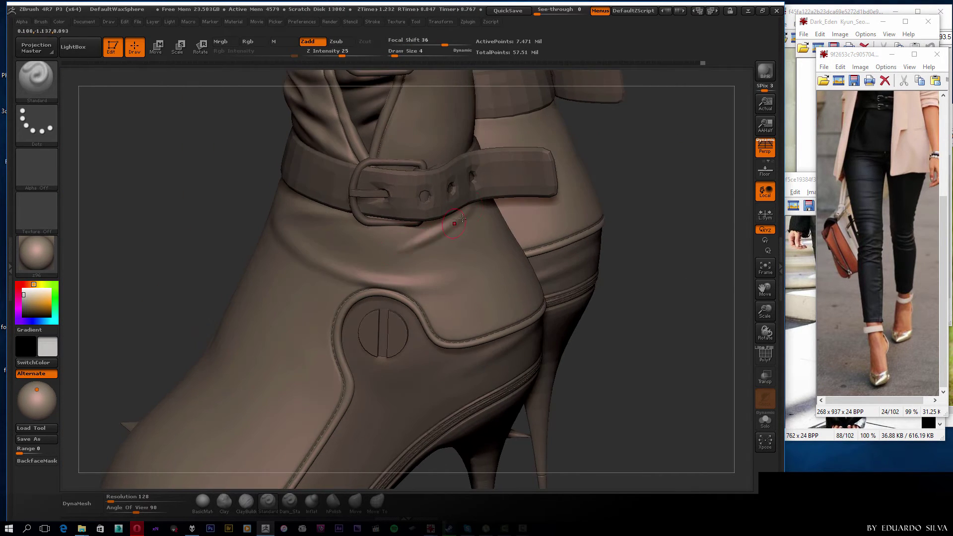
pyautogui.moveTo(437, 231); pyautogui.dragTo(373, 254)
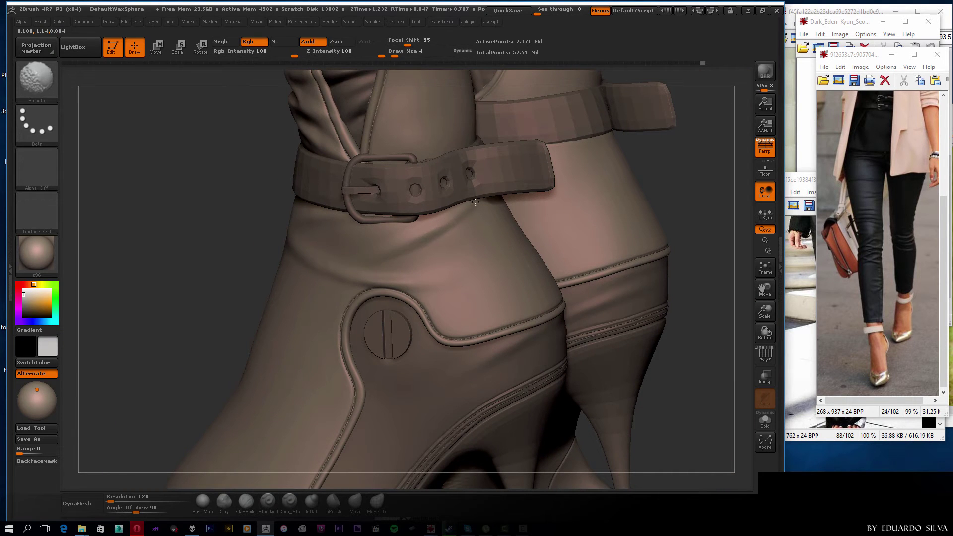
pyautogui.moveTo(481, 198); pyautogui.dragTo(389, 273)
pyautogui.press('shift')
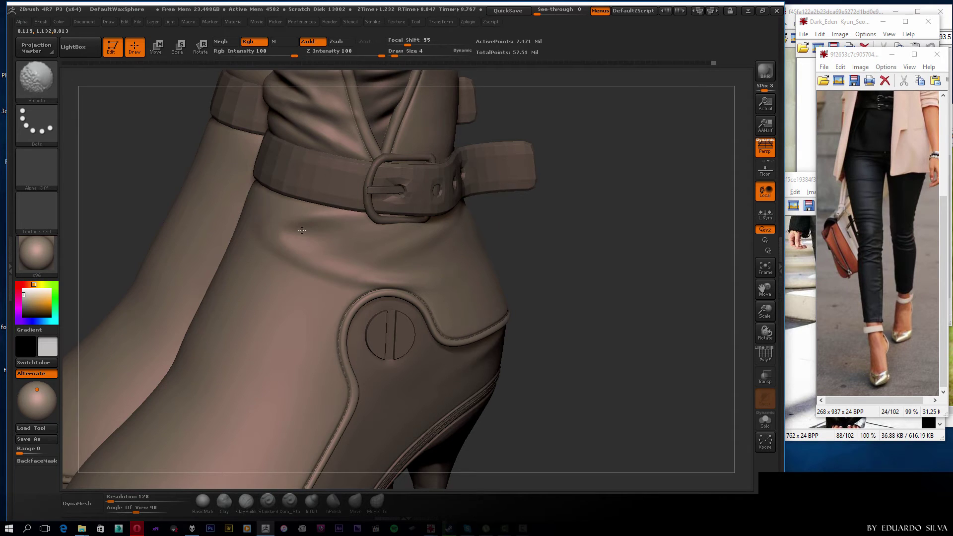
pyautogui.moveTo(302, 230); pyautogui.dragTo(356, 245)
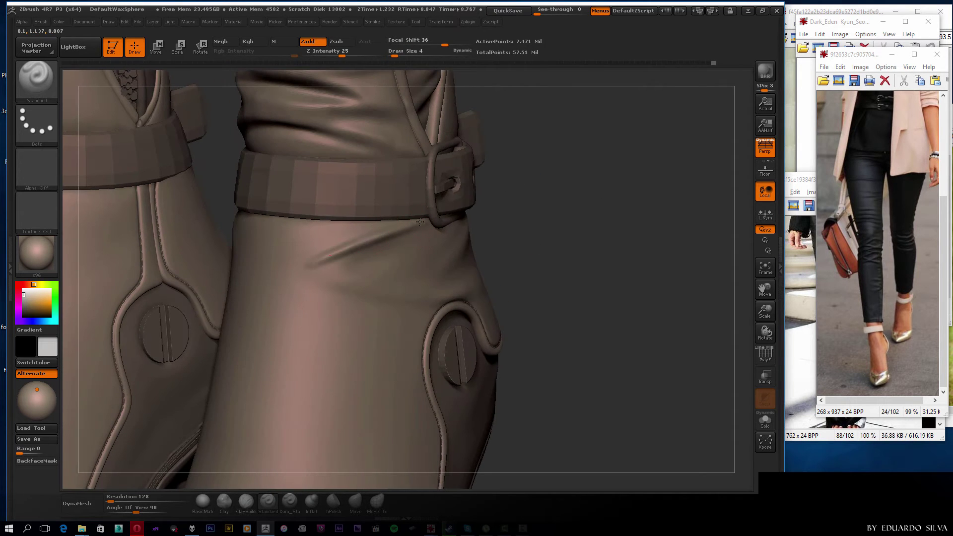
pyautogui.press('f')
pyautogui.moveTo(149, 278)
pyautogui.mouseDown()
pyautogui.moveTo(221, 305)
pyautogui.moveTo(281, 254)
pyautogui.moveTo(347, 268)
pyautogui.mouseUp()
# Sculpt and smooth several small folds just below the other boot's ankle belt.
pyautogui.moveTo(396, 285)
pyautogui.mouseDown()
pyautogui.moveTo(375, 282)
pyautogui.moveTo(441, 179)
pyautogui.mouseUp()
pyautogui.press('shift')
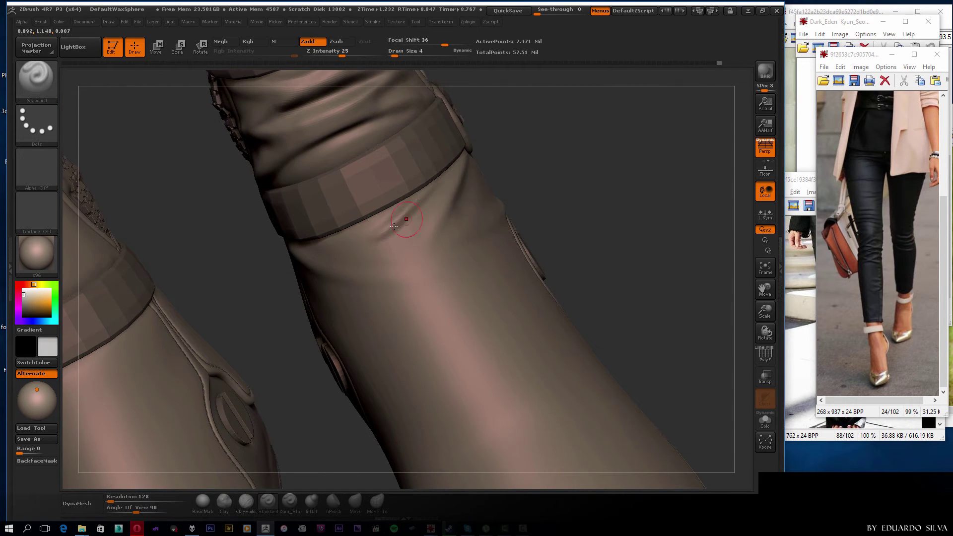
pyautogui.moveTo(359, 243)
pyautogui.keyDown('shift'); pyautogui.mouseDown()
pyautogui.moveTo(401, 205)
pyautogui.moveTo(494, 231)
pyautogui.mouseUp(); pyautogui.keyUp('shift')
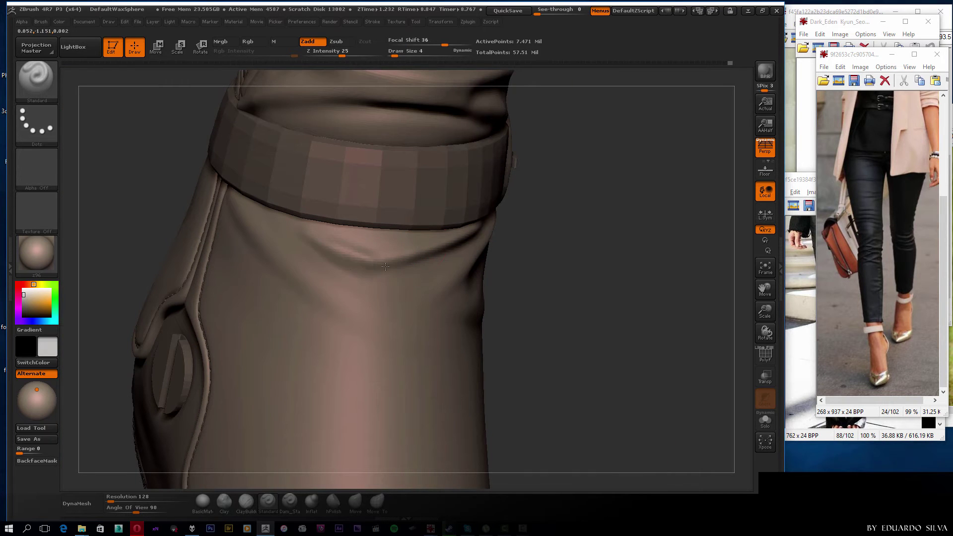
pyautogui.moveTo(355, 246)
pyautogui.mouseDown()
pyautogui.moveTo(407, 214)
pyautogui.moveTo(377, 258)
pyautogui.mouseUp()
pyautogui.moveTo(343, 286); pyautogui.dragTo(385, 301)
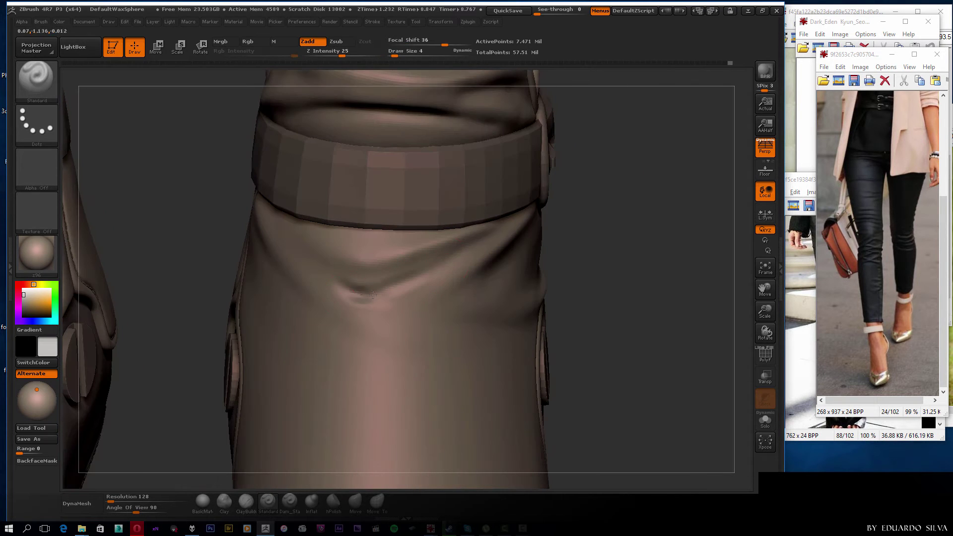
pyautogui.moveTo(440, 268)
pyautogui.mouseDown()
pyautogui.moveTo(375, 293)
pyautogui.moveTo(462, 213)
pyautogui.mouseUp()
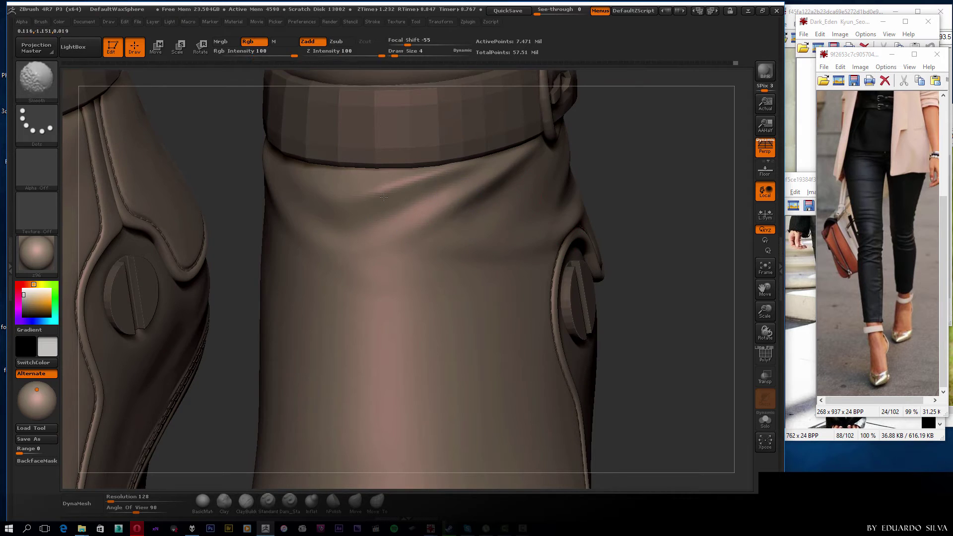
pyautogui.press('f')
pyautogui.moveTo(507, 249)
pyautogui.mouseDown()
pyautogui.moveTo(705, 274)
pyautogui.moveTo(604, 275)
pyautogui.mouseUp()
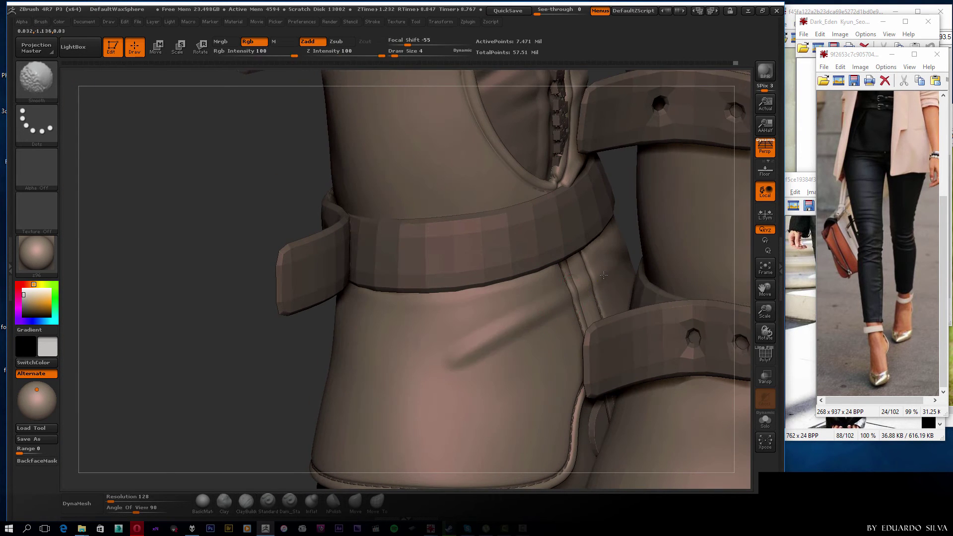
# Soften the lower boot crease into a longer fold and add creases beside the ankle strap and button.
pyautogui.moveTo(506, 331)
pyautogui.keyDown('shift'); pyautogui.mouseDown()
pyautogui.moveTo(463, 357)
pyautogui.moveTo(612, 301)
pyautogui.moveTo(397, 247)
pyautogui.mouseUp(); pyautogui.keyUp('shift')
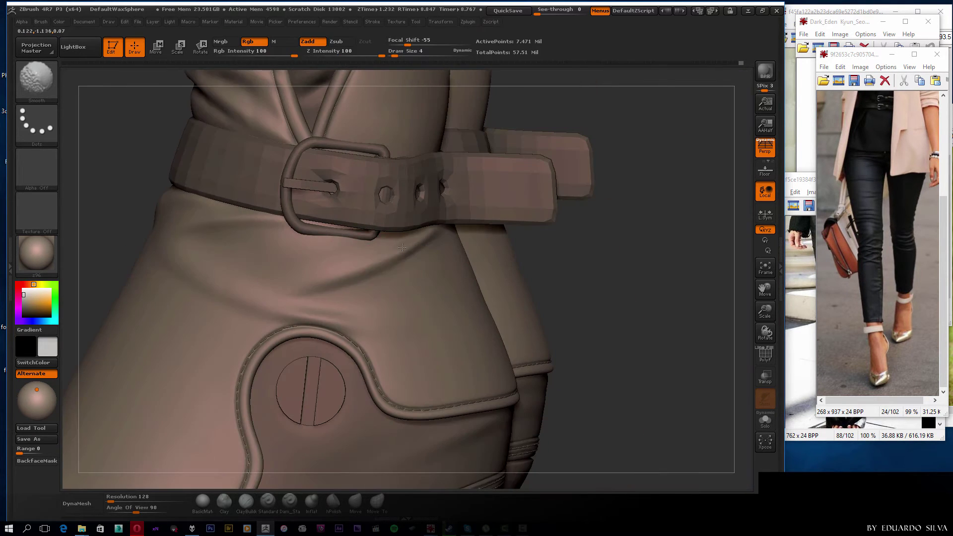
pyautogui.moveTo(313, 299)
pyautogui.keyDown('shift'); pyautogui.mouseDown()
pyautogui.moveTo(458, 276)
pyautogui.moveTo(299, 306)
pyautogui.moveTo(675, 253)
pyautogui.moveTo(568, 236)
pyautogui.moveTo(298, 278)
pyautogui.mouseUp(); pyautogui.keyUp('shift')
pyautogui.moveTo(247, 301)
pyautogui.mouseDown()
pyautogui.moveTo(372, 341)
pyautogui.moveTo(524, 305)
pyautogui.mouseUp()
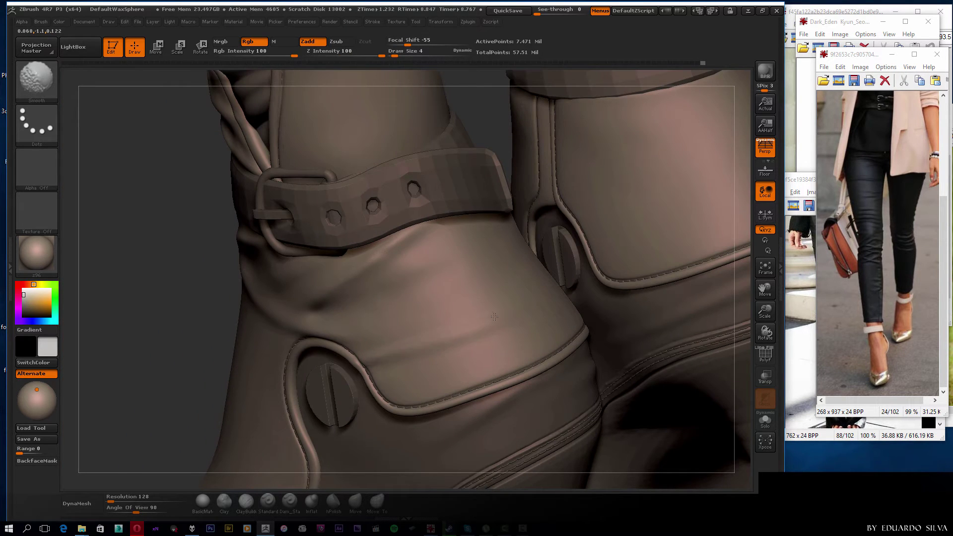
pyautogui.moveTo(453, 264)
pyautogui.mouseDown()
pyautogui.moveTo(644, 293)
pyautogui.moveTo(392, 306)
pyautogui.mouseUp()
pyautogui.moveTo(392, 306)
pyautogui.mouseDown()
pyautogui.moveTo(280, 326)
pyautogui.moveTo(653, 255)
pyautogui.moveTo(575, 300)
pyautogui.moveTo(564, 291)
pyautogui.moveTo(601, 274)
pyautogui.moveTo(451, 327)
pyautogui.moveTo(485, 267)
pyautogui.mouseUp()
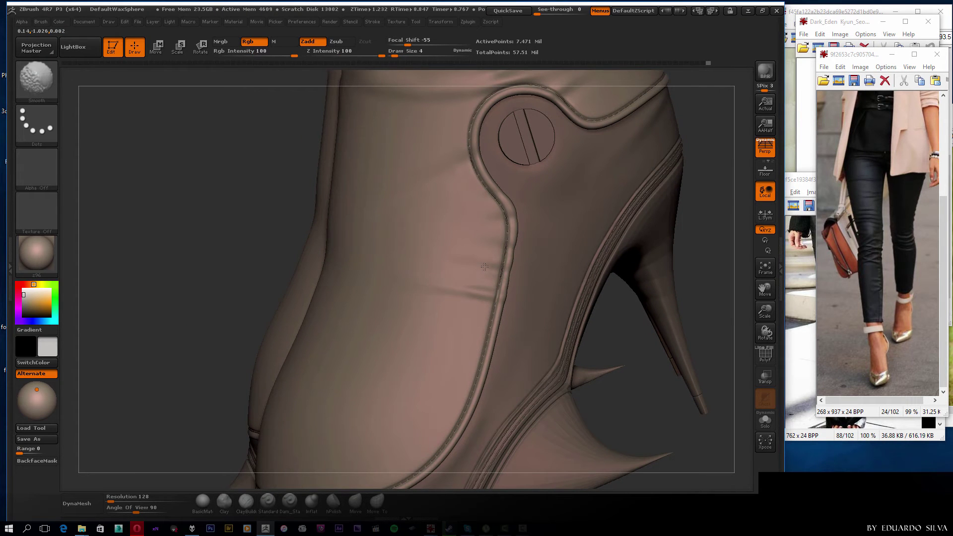
# Carve horizontal and curved folds across the lower shaft, smoothing them as you go.
pyautogui.moveTo(490, 318); pyautogui.dragTo(409, 312)
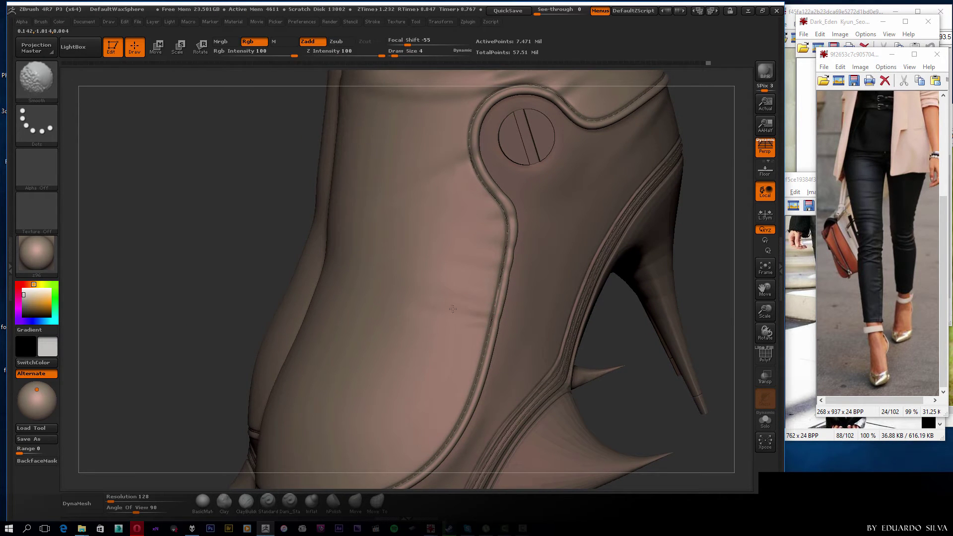
pyautogui.press('f')
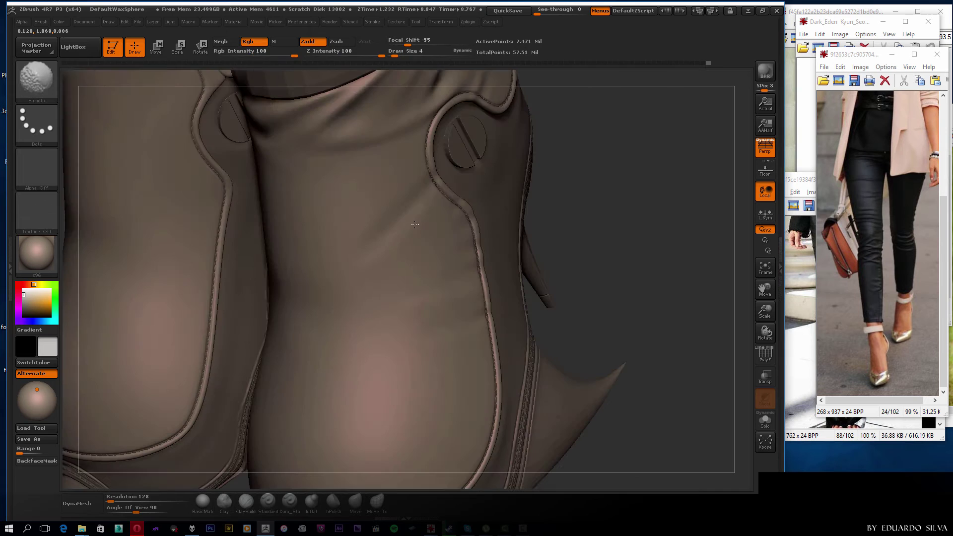
pyautogui.moveTo(621, 298)
pyautogui.mouseDown()
pyautogui.moveTo(595, 224)
pyautogui.moveTo(571, 248)
pyautogui.mouseUp()
pyautogui.moveTo(437, 278); pyautogui.dragTo(288, 278)
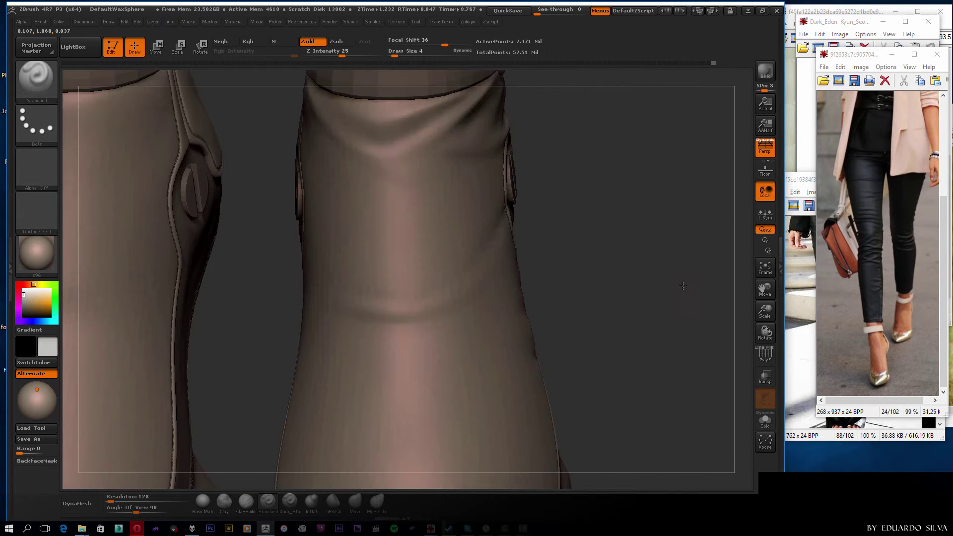
pyautogui.moveTo(414, 326); pyautogui.dragTo(472, 302)
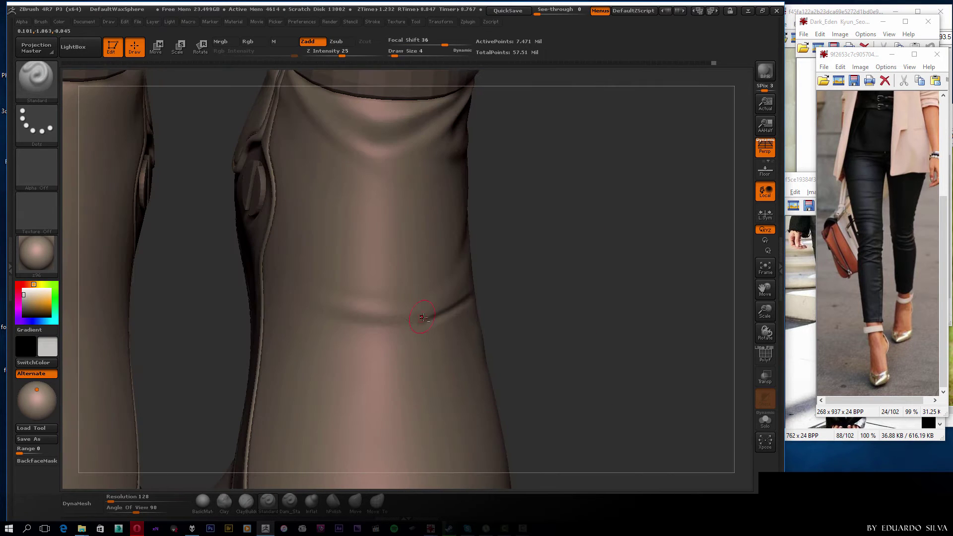
pyautogui.keyDown('shift'); pyautogui.moveTo(358, 324); pyautogui.dragTo(403, 328); pyautogui.keyUp('shift')
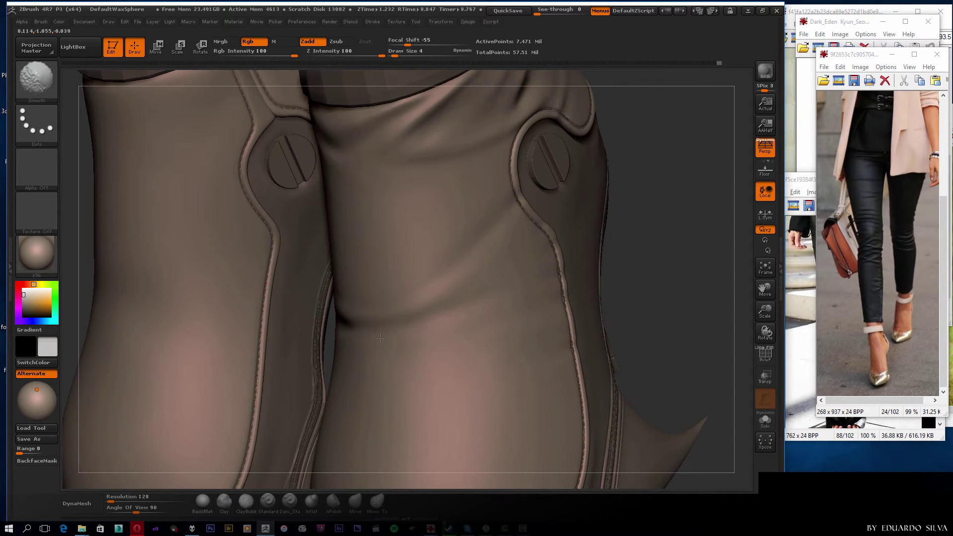
pyautogui.moveTo(502, 287); pyautogui.dragTo(448, 299)
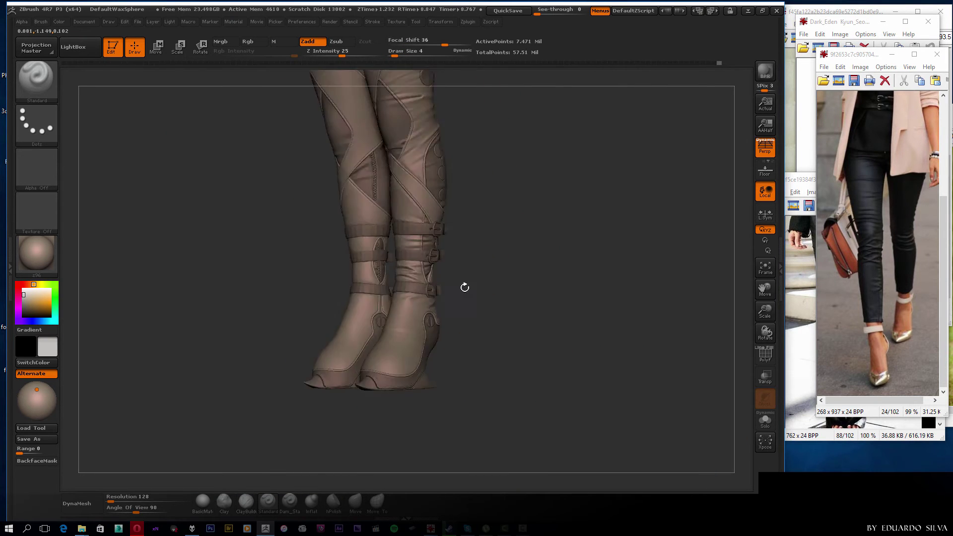
# Deepen the crease above the button and soften the creases beside and below the strap.
pyautogui.keyDown('alt'); pyautogui.moveTo(562, 297); pyautogui.dragTo(625, 254); pyautogui.keyUp('alt')
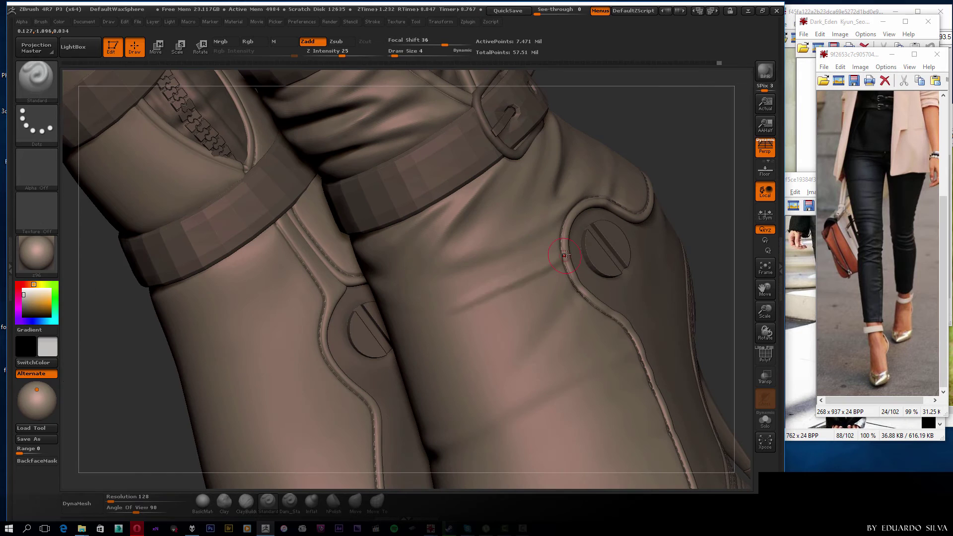
pyautogui.keyDown('shift'); pyautogui.moveTo(526, 278); pyautogui.dragTo(413, 314); pyautogui.keyUp('shift')
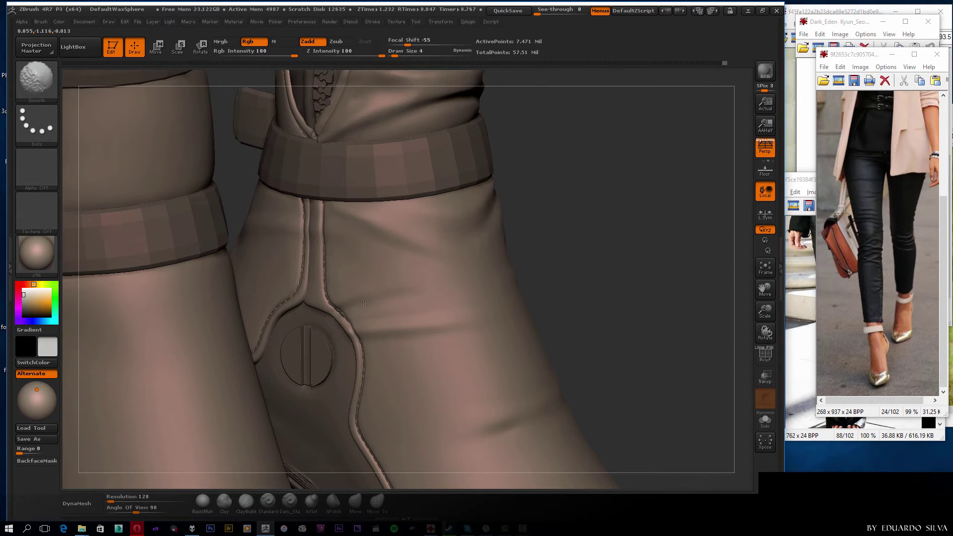
pyautogui.moveTo(422, 347); pyautogui.dragTo(400, 356)
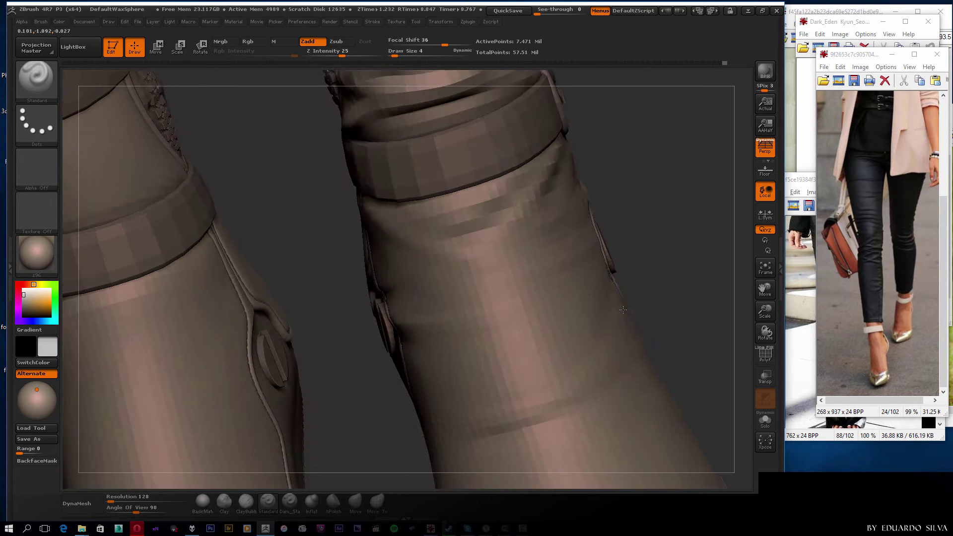
pyautogui.moveTo(491, 340); pyautogui.dragTo(553, 325)
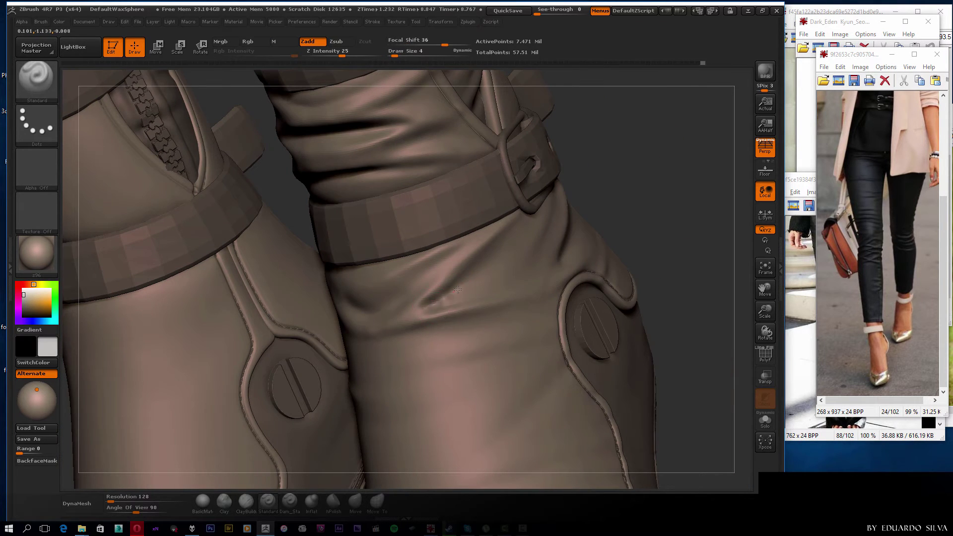
pyautogui.keyDown('shift'); pyautogui.moveTo(457, 289); pyautogui.dragTo(499, 256); pyautogui.keyUp('shift')
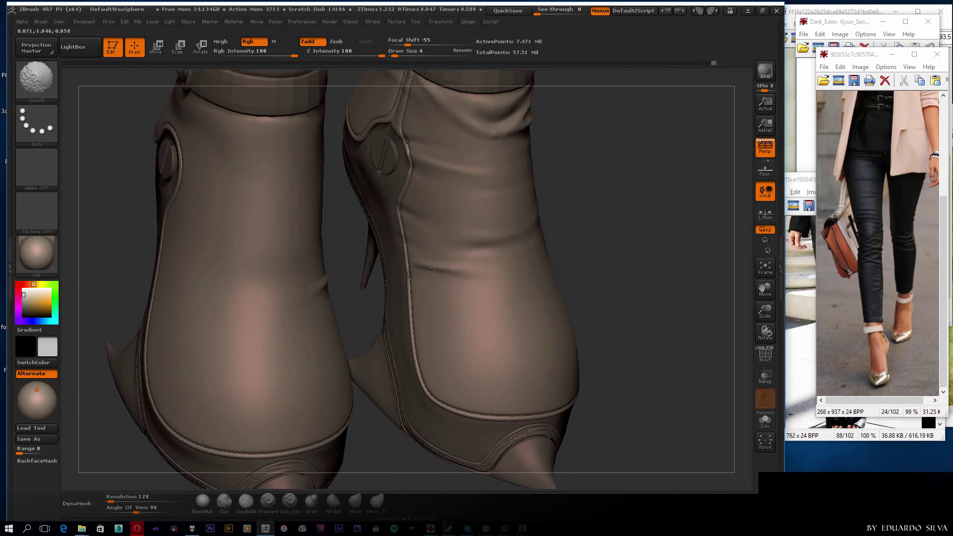
pyautogui.moveTo(468, 273); pyautogui.dragTo(436, 336, button='right')
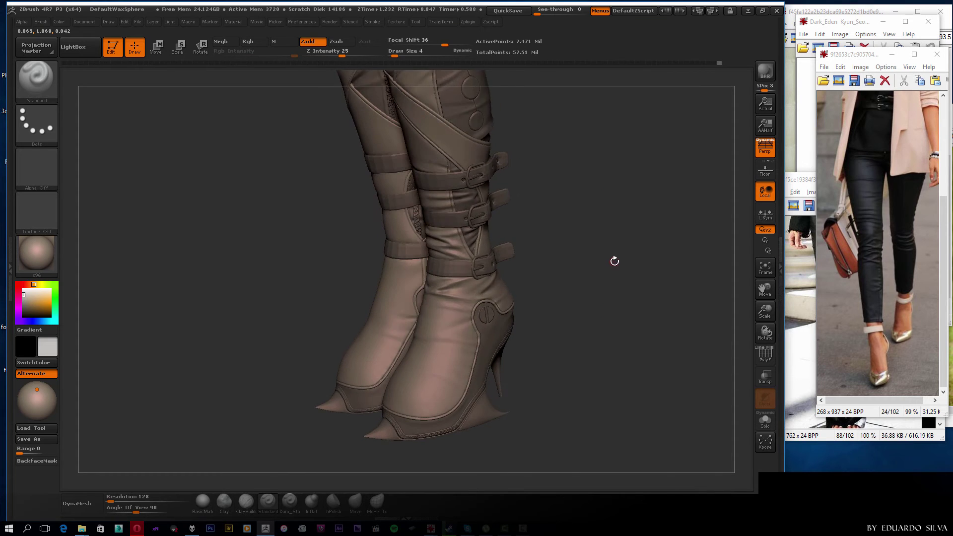
# Smooth the folds around the knee straps and the two buckled thigh straps.
pyautogui.moveTo(530, 220)
pyautogui.keyDown('alt'); pyautogui.mouseDown(button='right')
pyautogui.moveTo(591, 277)
pyautogui.moveTo(557, 315)
pyautogui.moveTo(433, 257)
pyautogui.moveTo(434, 286)
pyautogui.moveTo(537, 291)
pyautogui.mouseUp(button='right'); pyautogui.keyUp('alt')
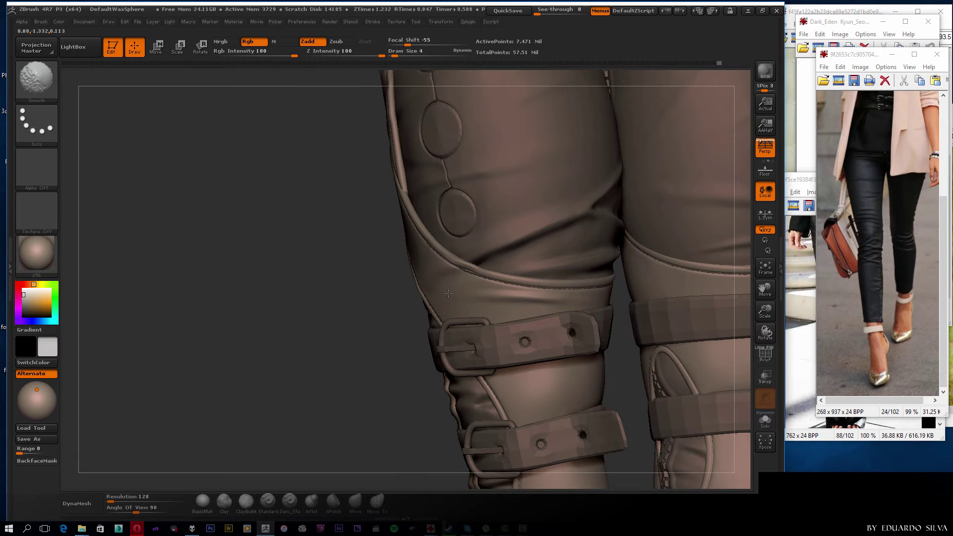
pyautogui.moveTo(340, 341); pyautogui.dragTo(459, 276)
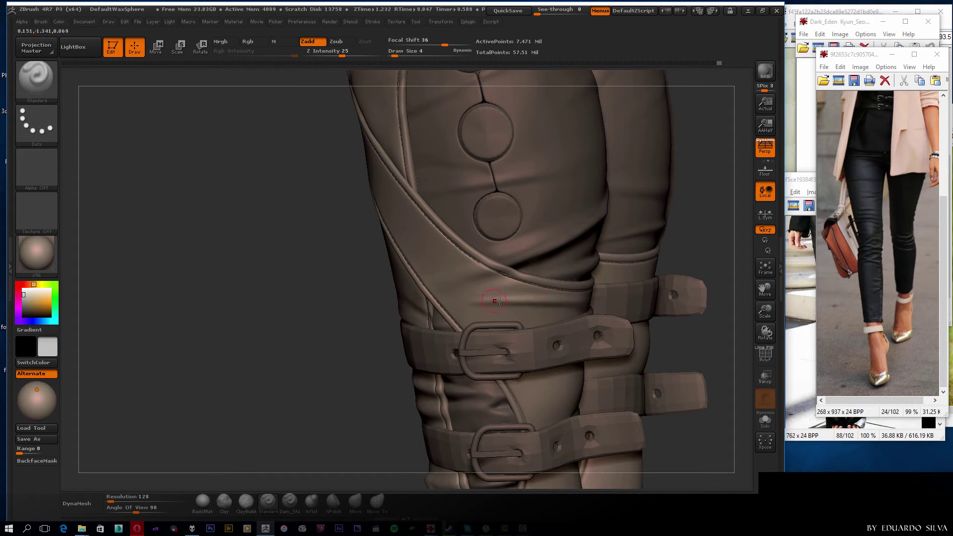
pyautogui.press('shift')
pyautogui.moveTo(498, 292)
pyautogui.mouseDown()
pyautogui.moveTo(405, 315)
pyautogui.moveTo(655, 297)
pyautogui.mouseUp()
pyautogui.moveTo(522, 299)
pyautogui.mouseDown()
pyautogui.moveTo(543, 286)
pyautogui.moveTo(667, 267)
pyautogui.moveTo(357, 374)
pyautogui.moveTo(506, 309)
pyautogui.mouseUp()
# Rotate around the buckled straps from side and front views, then frame both boots.
pyautogui.moveTo(447, 305)
pyautogui.mouseDown()
pyautogui.moveTo(571, 298)
pyautogui.moveTo(501, 195)
pyautogui.moveTo(490, 204)
pyautogui.mouseUp()
pyautogui.moveTo(584, 270)
pyautogui.mouseDown()
pyautogui.moveTo(628, 298)
pyautogui.moveTo(470, 326)
pyautogui.moveTo(497, 317)
pyautogui.moveTo(522, 331)
pyautogui.moveTo(472, 353)
pyautogui.moveTo(546, 314)
pyautogui.moveTo(271, 331)
pyautogui.moveTo(447, 318)
pyautogui.moveTo(630, 268)
pyautogui.moveTo(417, 317)
pyautogui.moveTo(505, 297)
pyautogui.mouseUp()
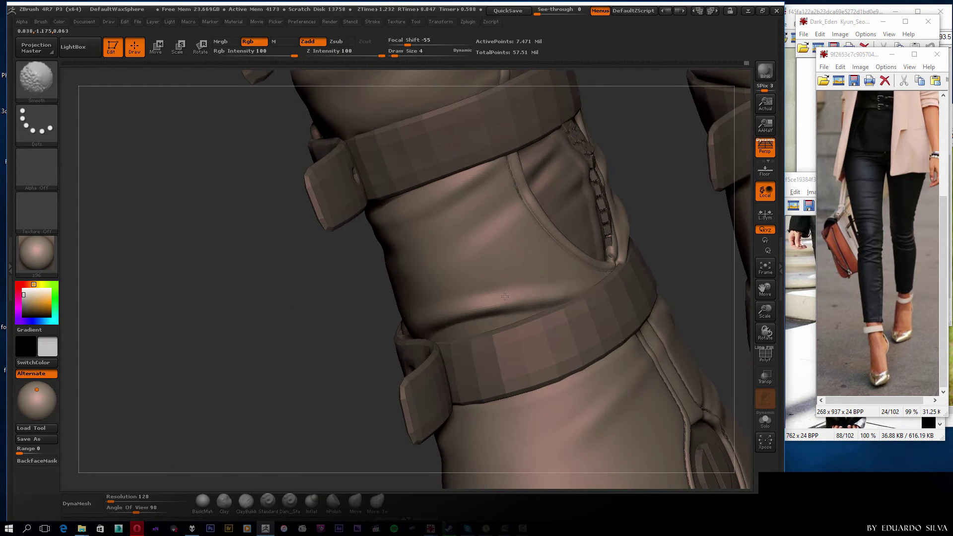
pyautogui.moveTo(322, 350)
pyautogui.mouseDown()
pyautogui.moveTo(432, 333)
pyautogui.moveTo(467, 279)
pyautogui.mouseUp()
pyautogui.moveTo(561, 311)
pyautogui.keyDown('shift'); pyautogui.mouseDown()
pyautogui.moveTo(551, 300)
pyautogui.moveTo(319, 358)
pyautogui.moveTo(510, 324)
pyautogui.moveTo(496, 336)
pyautogui.moveTo(465, 288)
pyautogui.mouseUp(); pyautogui.keyUp('shift')
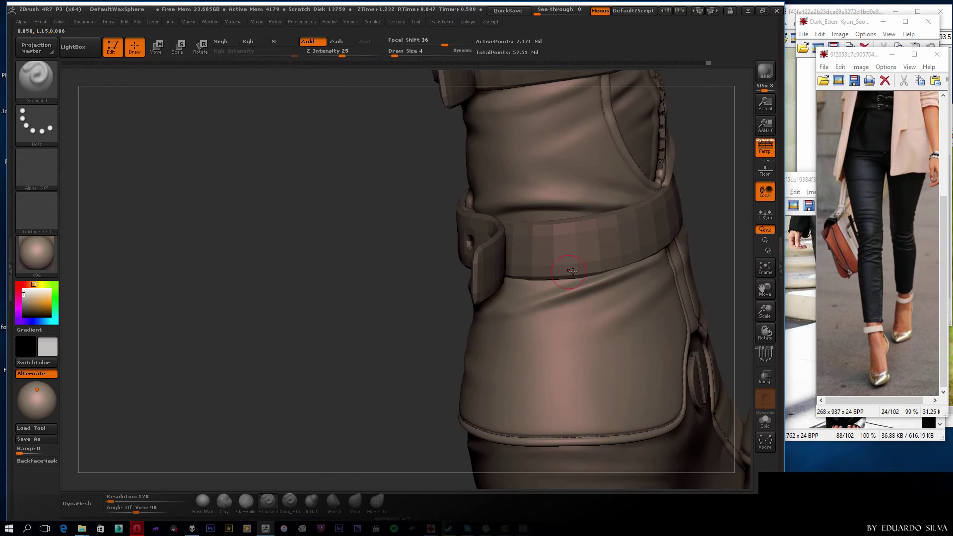
pyautogui.moveTo(572, 271)
pyautogui.mouseDown()
pyautogui.moveTo(532, 321)
pyautogui.moveTo(500, 310)
pyautogui.mouseUp()
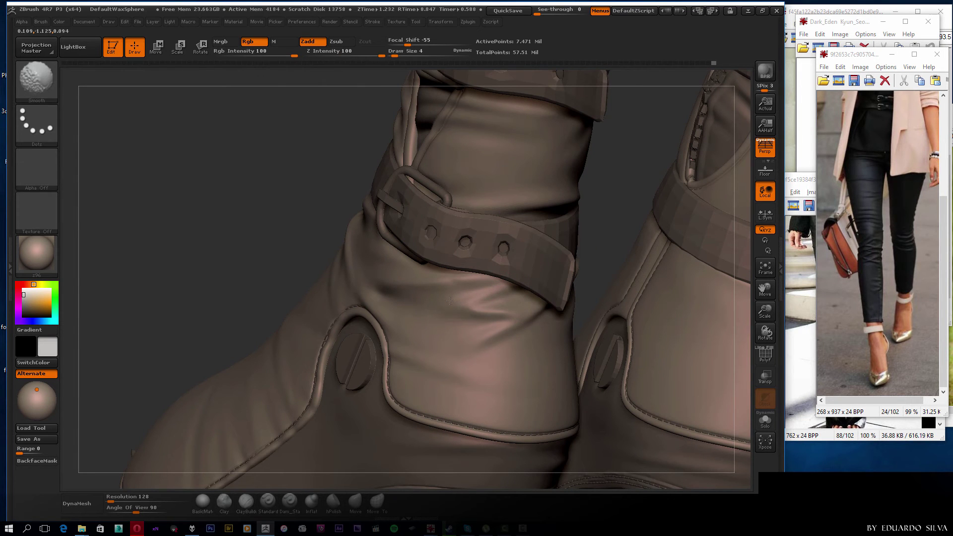
pyautogui.press('f')
# Smooth the thigh folds from a side view, then return to a front view of both legs.
pyautogui.moveTo(224, 263)
pyautogui.mouseDown()
pyautogui.moveTo(609, 295)
pyautogui.moveTo(370, 327)
pyautogui.moveTo(667, 251)
pyautogui.moveTo(708, 251)
pyautogui.moveTo(455, 219)
pyautogui.mouseUp()
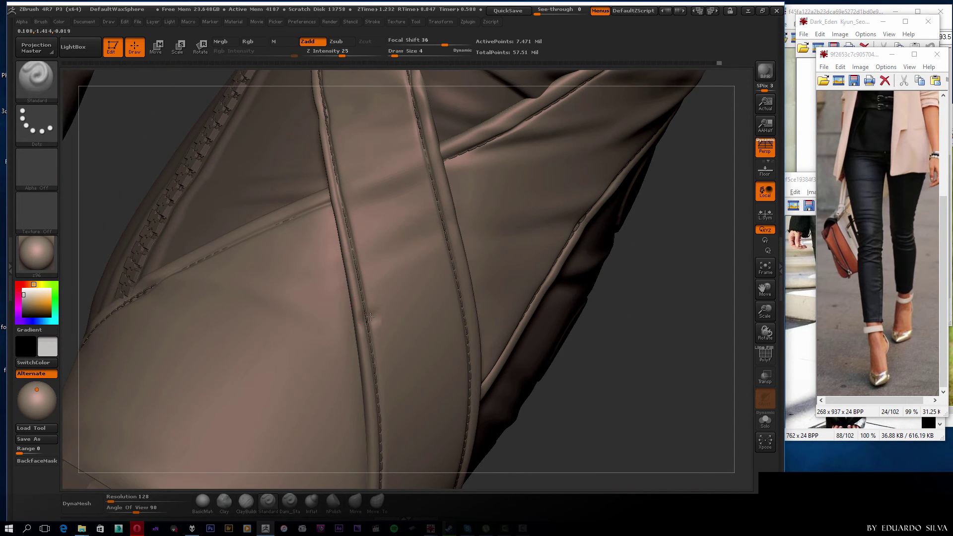
pyautogui.press('shift')
pyautogui.moveTo(453, 277)
pyautogui.keyDown('alt'); pyautogui.mouseDown()
pyautogui.moveTo(559, 264)
pyautogui.moveTo(478, 233)
pyautogui.mouseUp(); pyautogui.keyUp('alt')
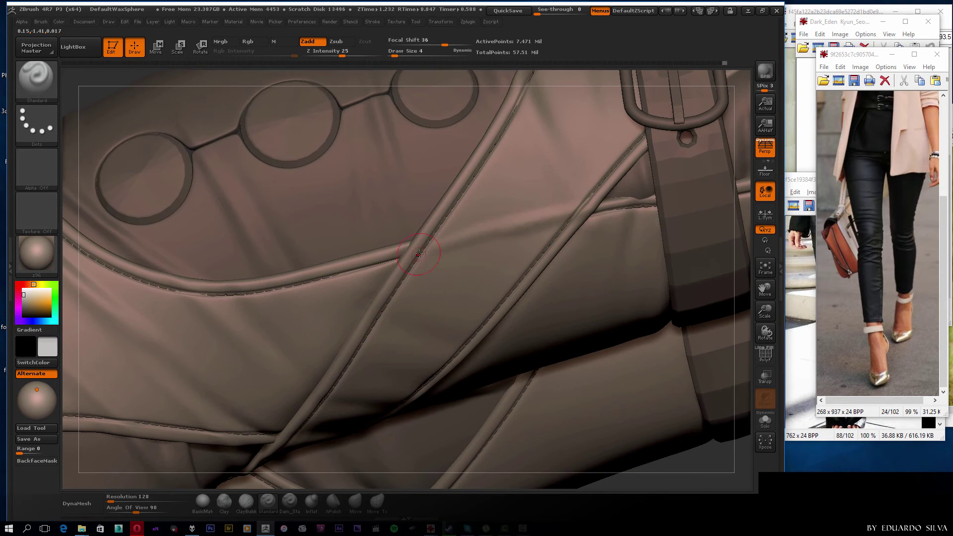
pyautogui.press('shift')
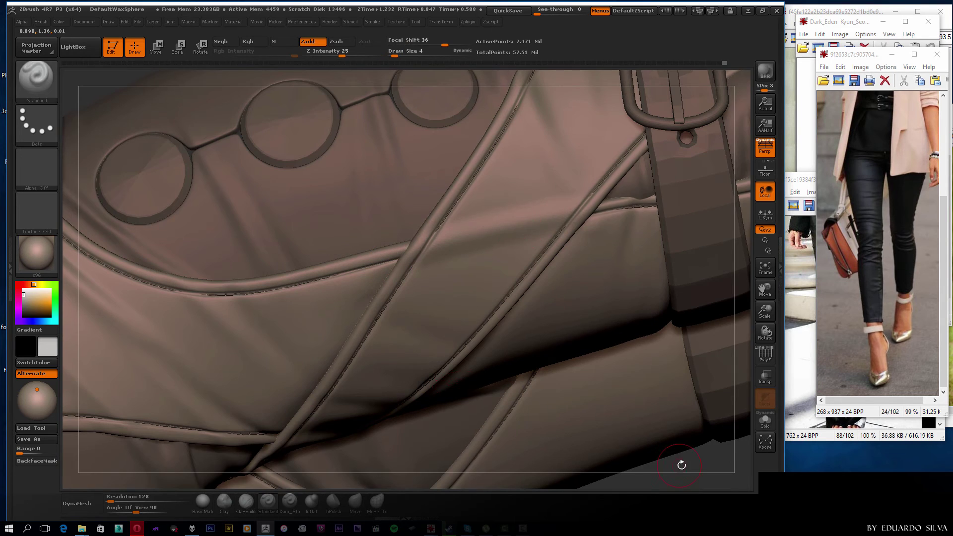
pyautogui.moveTo(681, 461)
pyautogui.mouseDown()
pyautogui.moveTo(650, 210)
pyautogui.moveTo(412, 285)
pyautogui.mouseUp()
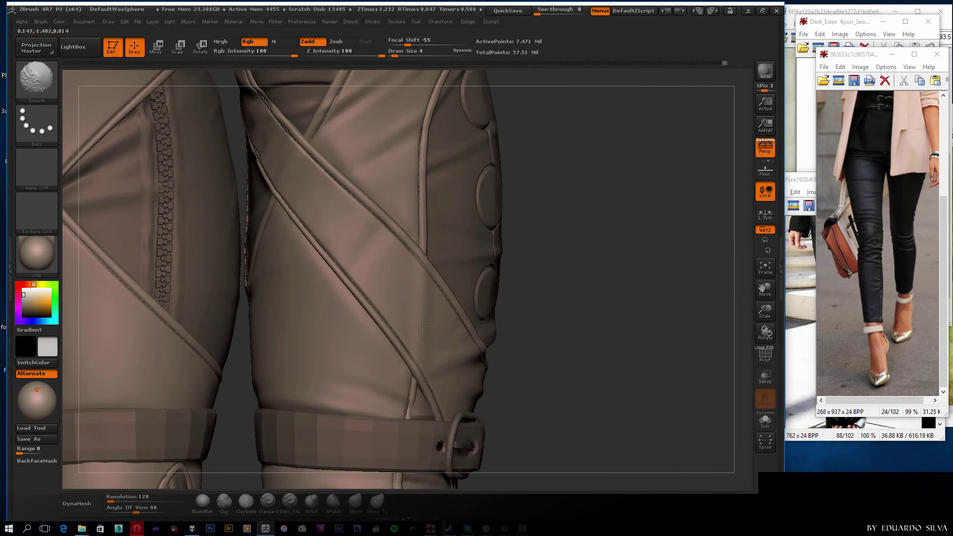
pyautogui.moveTo(611, 218)
pyautogui.mouseDown()
pyautogui.moveTo(588, 291)
pyautogui.moveTo(547, 298)
pyautogui.moveTo(549, 268)
pyautogui.moveTo(579, 213)
pyautogui.moveTo(302, 259)
pyautogui.mouseUp()
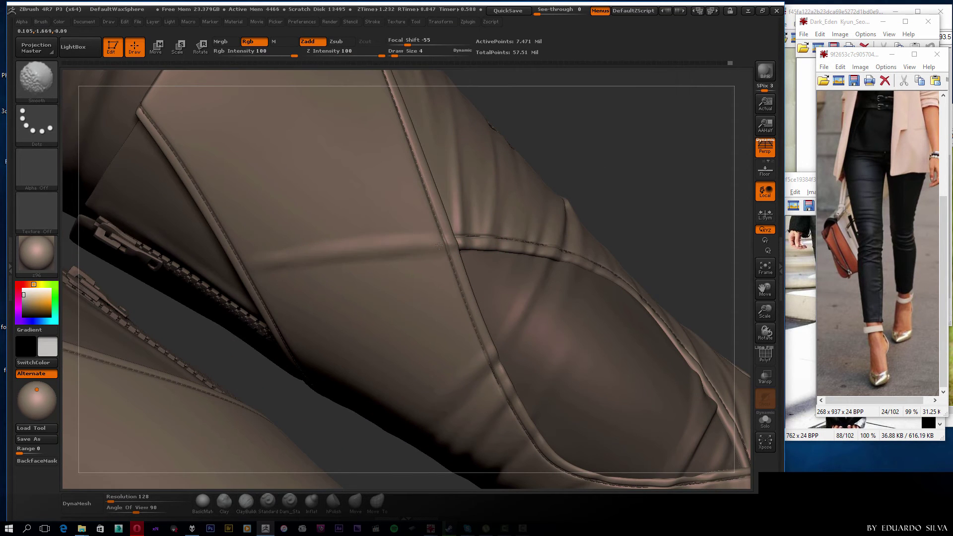
# Inspect the zippered thigh tops and seams, then frame both legs and view the boots from behind.
pyautogui.moveTo(376, 217)
pyautogui.mouseDown()
pyautogui.moveTo(305, 237)
pyautogui.moveTo(436, 228)
pyautogui.moveTo(397, 331)
pyautogui.mouseUp()
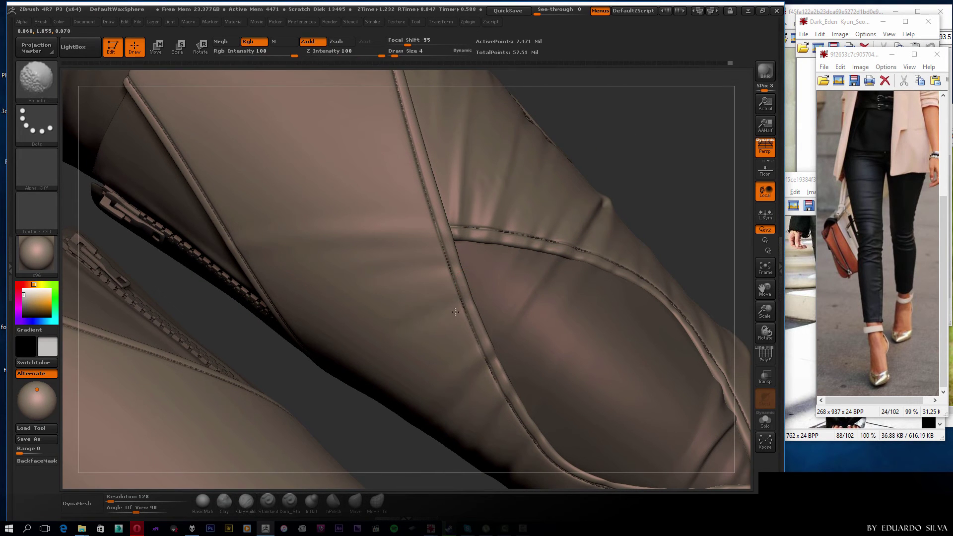
pyautogui.moveTo(455, 311)
pyautogui.mouseDown()
pyautogui.moveTo(373, 288)
pyautogui.moveTo(551, 313)
pyautogui.moveTo(361, 226)
pyautogui.moveTo(251, 269)
pyautogui.mouseUp()
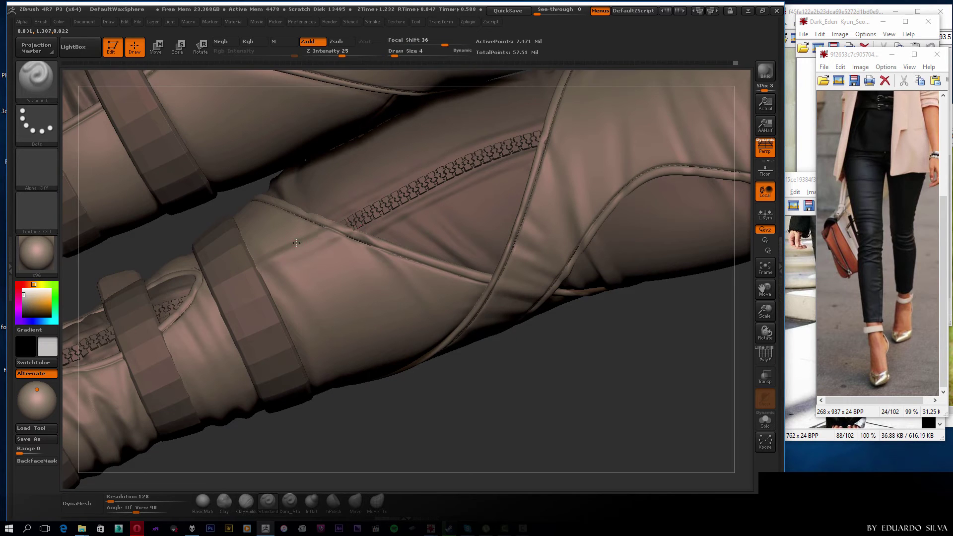
pyautogui.moveTo(296, 242)
pyautogui.mouseDown()
pyautogui.moveTo(203, 284)
pyautogui.moveTo(229, 247)
pyautogui.mouseUp()
pyautogui.moveTo(331, 212); pyautogui.dragTo(557, 134)
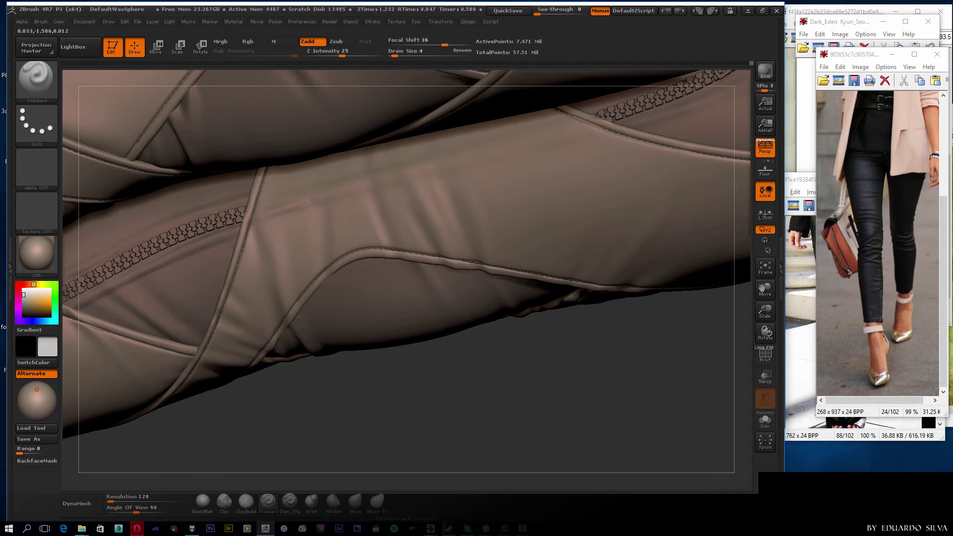
pyautogui.moveTo(342, 192); pyautogui.dragTo(497, 163)
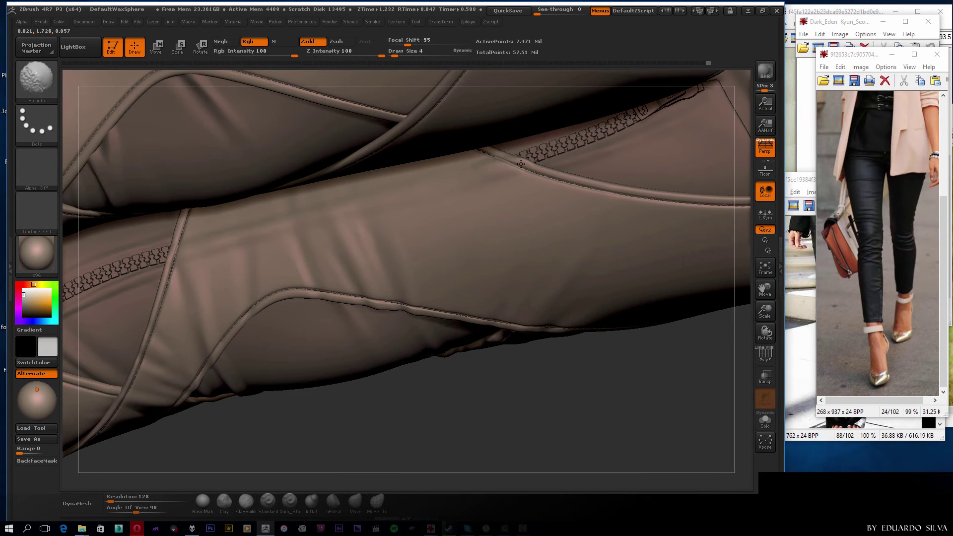
pyautogui.moveTo(594, 387)
pyautogui.mouseDown()
pyautogui.moveTo(549, 362)
pyautogui.moveTo(581, 166)
pyautogui.moveTo(611, 284)
pyautogui.moveTo(549, 266)
pyautogui.moveTo(673, 179)
pyautogui.moveTo(623, 154)
pyautogui.moveTo(367, 228)
pyautogui.moveTo(339, 221)
pyautogui.moveTo(530, 244)
pyautogui.mouseUp()
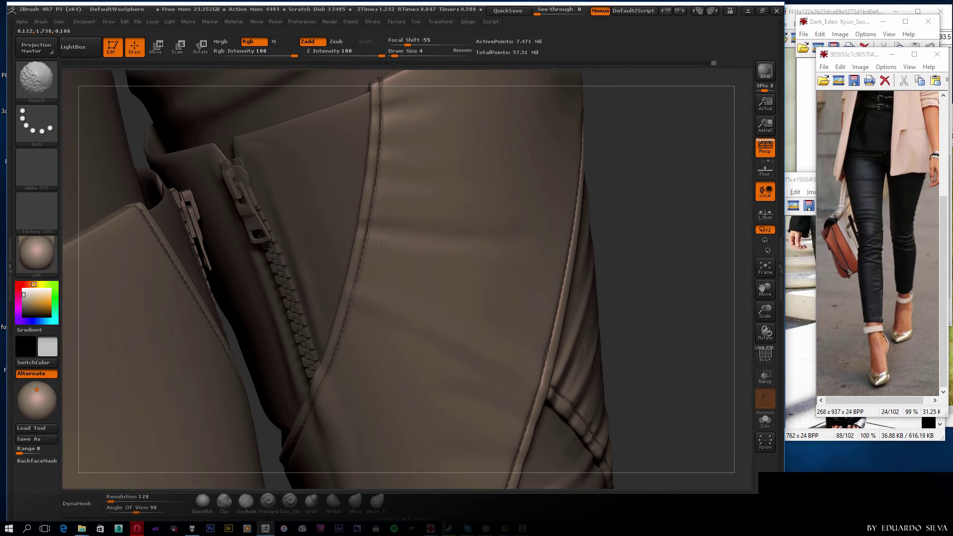
pyautogui.moveTo(425, 220)
pyautogui.mouseDown()
pyautogui.moveTo(444, 251)
pyautogui.moveTo(373, 257)
pyautogui.moveTo(349, 273)
pyautogui.moveTo(307, 250)
pyautogui.mouseUp()
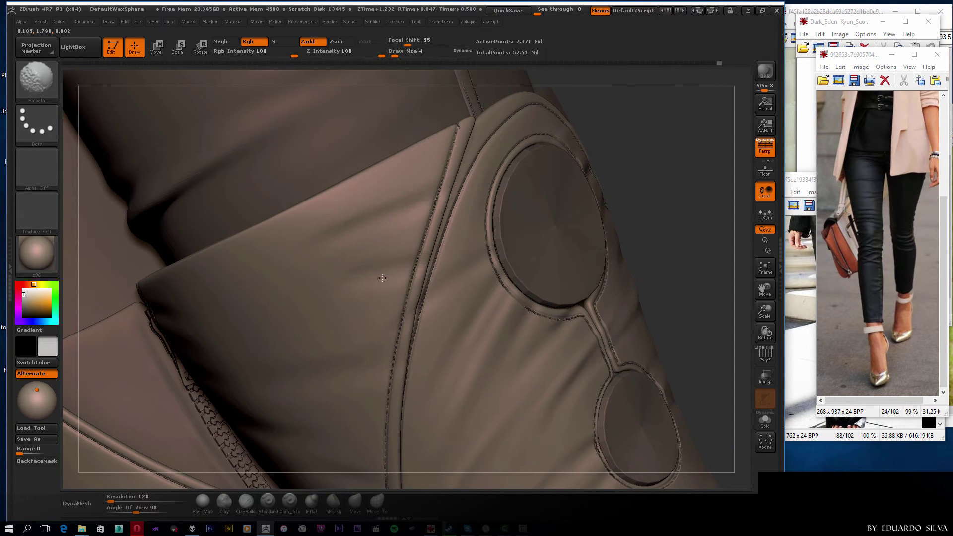
pyautogui.press('f')
pyautogui.moveTo(652, 167)
pyautogui.mouseDown()
pyautogui.moveTo(590, 265)
pyautogui.moveTo(276, 287)
pyautogui.moveTo(281, 239)
pyautogui.mouseUp()
# Select the DarkUV_Ok subtool and view the red leather outfit reference beside the thigh close-up.
pyautogui.press('f')
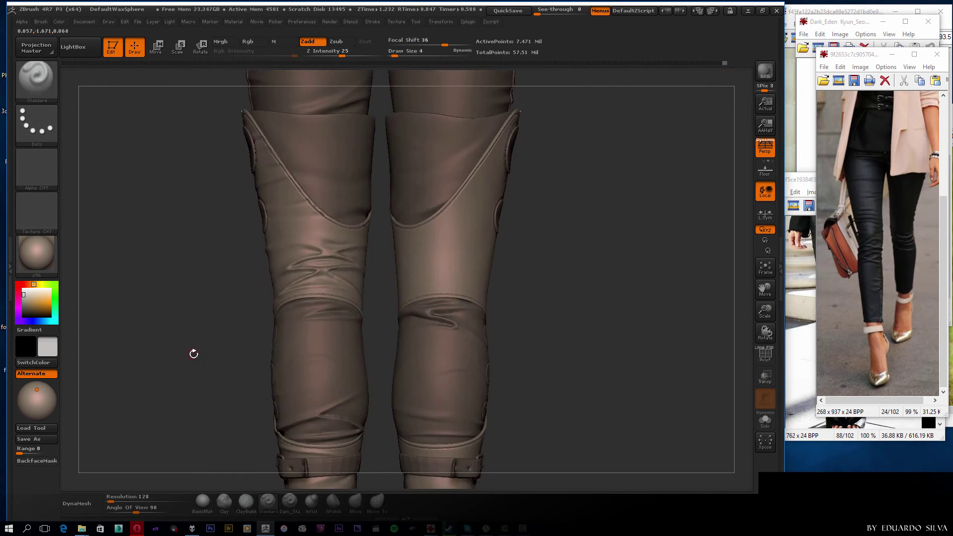
pyautogui.moveTo(193, 353)
pyautogui.mouseDown()
pyautogui.moveTo(513, 248)
pyautogui.moveTo(587, 292)
pyautogui.moveTo(550, 312)
pyautogui.moveTo(532, 447)
pyautogui.mouseUp()
pyautogui.moveTo(645, 215)
pyautogui.mouseDown()
pyautogui.moveTo(420, 249)
pyautogui.moveTo(314, 298)
pyautogui.moveTo(438, 318)
pyautogui.moveTo(600, 229)
pyautogui.moveTo(576, 229)
pyautogui.moveTo(558, 228)
pyautogui.moveTo(575, 303)
pyautogui.moveTo(605, 295)
pyautogui.moveTo(570, 270)
pyautogui.moveTo(645, 257)
pyautogui.moveTo(632, 258)
pyautogui.moveTo(624, 288)
pyautogui.moveTo(540, 273)
pyautogui.moveTo(591, 313)
pyautogui.moveTo(584, 268)
pyautogui.moveTo(294, 282)
pyautogui.moveTo(454, 291)
pyautogui.moveTo(479, 75)
pyautogui.moveTo(362, 372)
pyautogui.moveTo(431, 213)
pyautogui.moveTo(390, 278)
pyautogui.moveTo(485, 319)
pyautogui.mouseUp()
pyautogui.hotkey('alt', 'Tab')
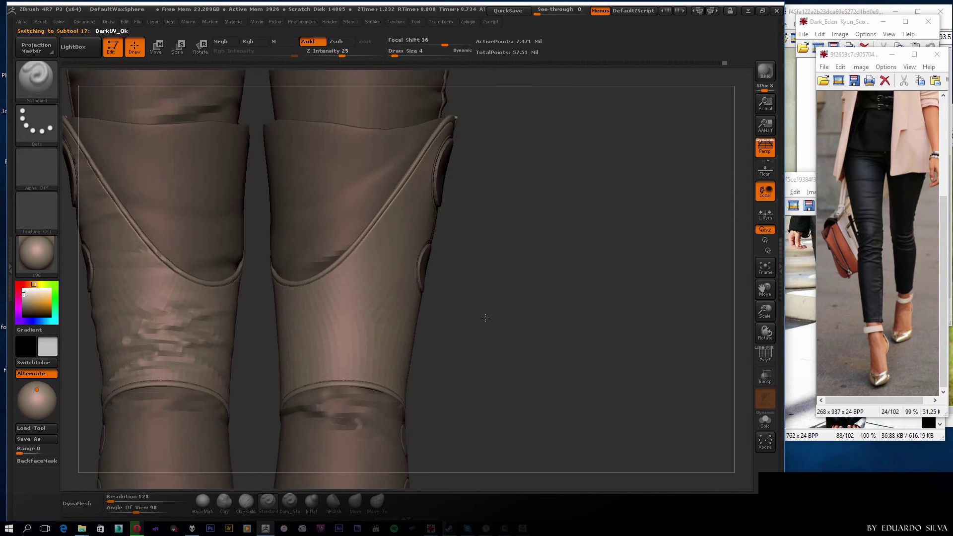
pyautogui.hotkey('alt', 'Tab')
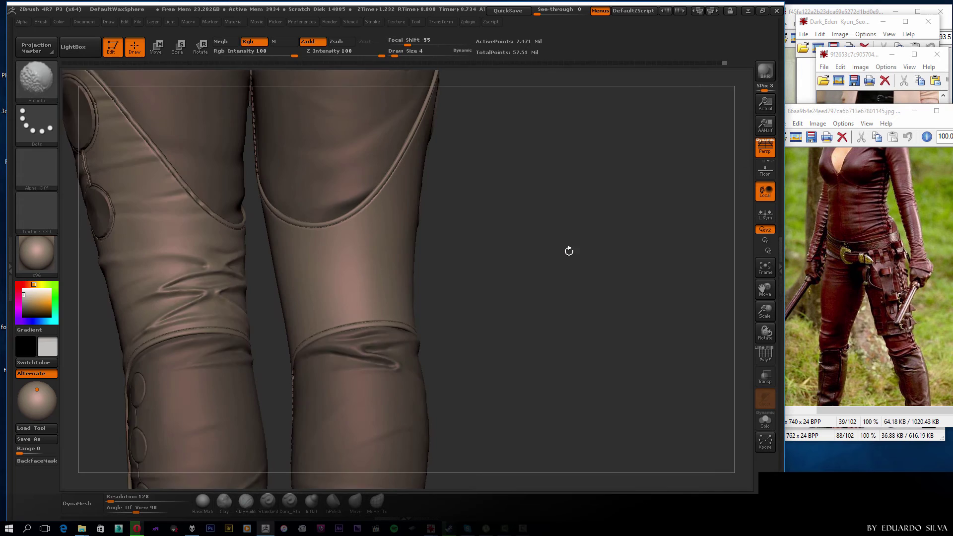
pyautogui.moveTo(569, 249)
pyautogui.keyDown('alt'); pyautogui.mouseDown()
pyautogui.moveTo(576, 258)
pyautogui.moveTo(593, 253)
pyautogui.moveTo(557, 256)
pyautogui.mouseUp(); pyautogui.keyUp('alt')
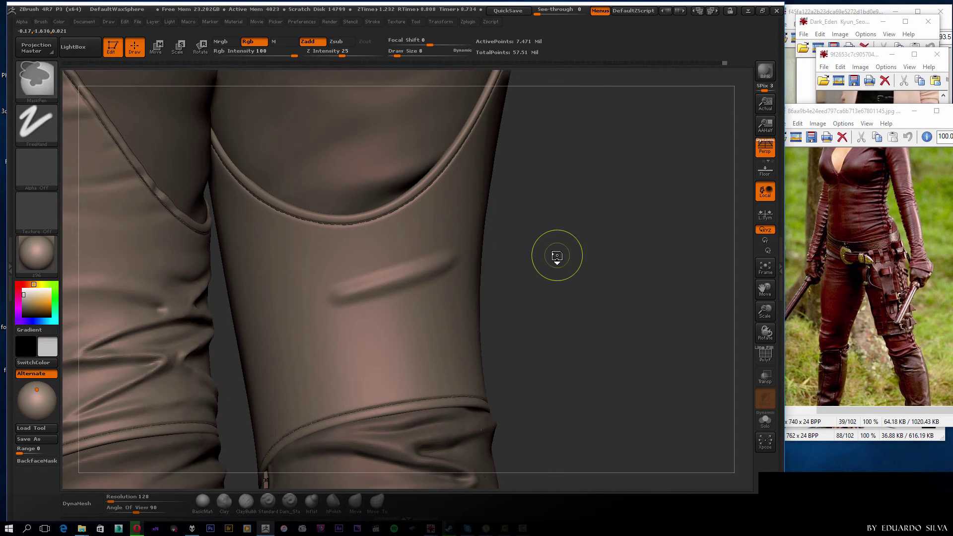
# Sculpt horizontal fold strokes across the thigh above the strap from several angles.
pyautogui.moveTo(421, 267)
pyautogui.keyDown('alt'); pyautogui.mouseDown()
pyautogui.moveTo(273, 274)
pyautogui.moveTo(288, 288)
pyautogui.moveTo(351, 247)
pyautogui.moveTo(643, 279)
pyautogui.moveTo(329, 287)
pyautogui.moveTo(178, 303)
pyautogui.mouseUp(); pyautogui.keyUp('alt')
pyautogui.press('shift')
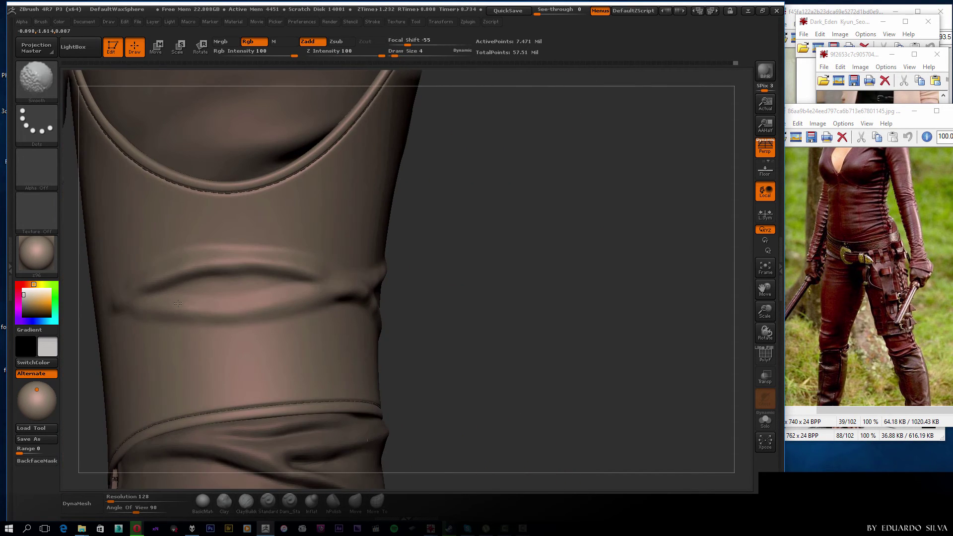
pyautogui.moveTo(324, 274)
pyautogui.mouseDown()
pyautogui.moveTo(394, 295)
pyautogui.moveTo(379, 268)
pyautogui.mouseUp()
pyautogui.moveTo(305, 285)
pyautogui.mouseDown()
pyautogui.moveTo(446, 263)
pyautogui.moveTo(324, 330)
pyautogui.moveTo(542, 306)
pyautogui.mouseUp()
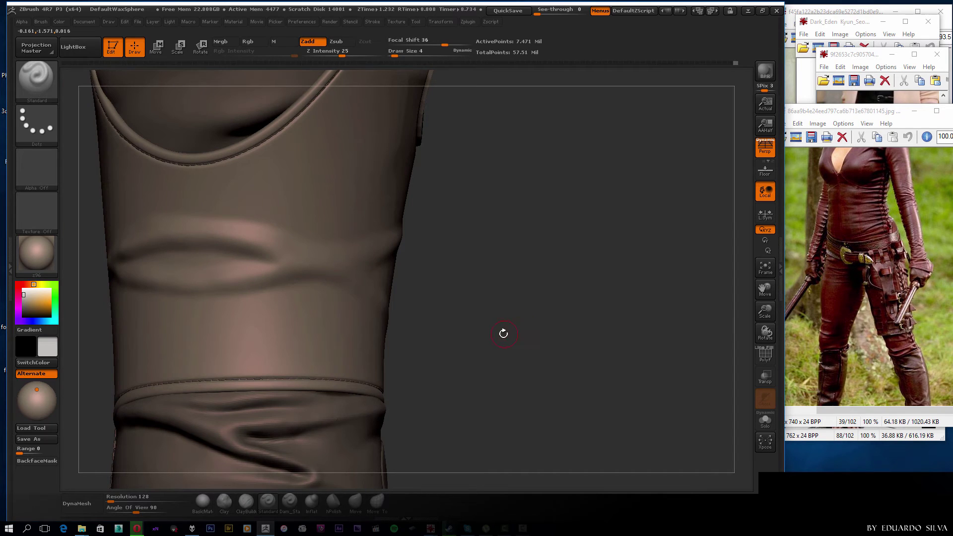
pyautogui.moveTo(490, 324); pyautogui.dragTo(433, 320)
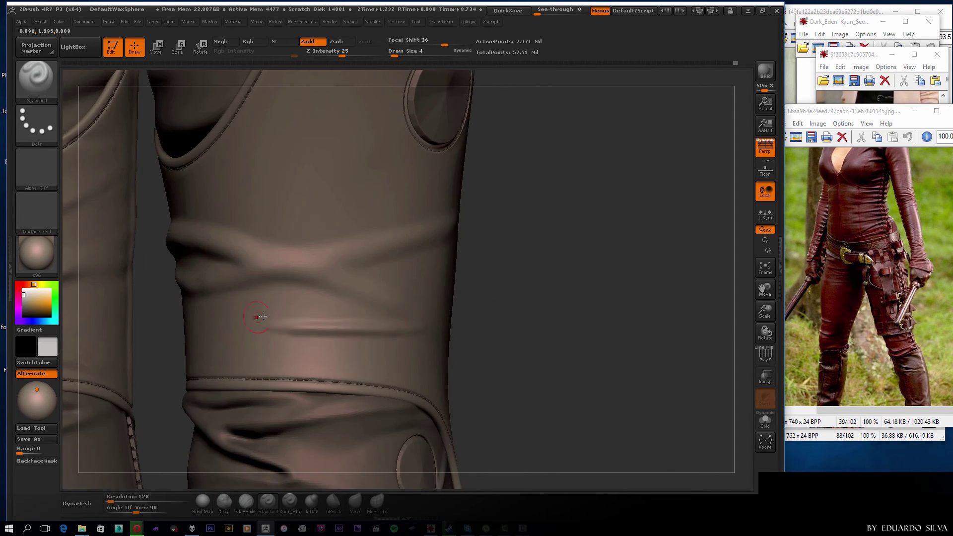
pyautogui.moveTo(257, 316); pyautogui.dragTo(451, 312)
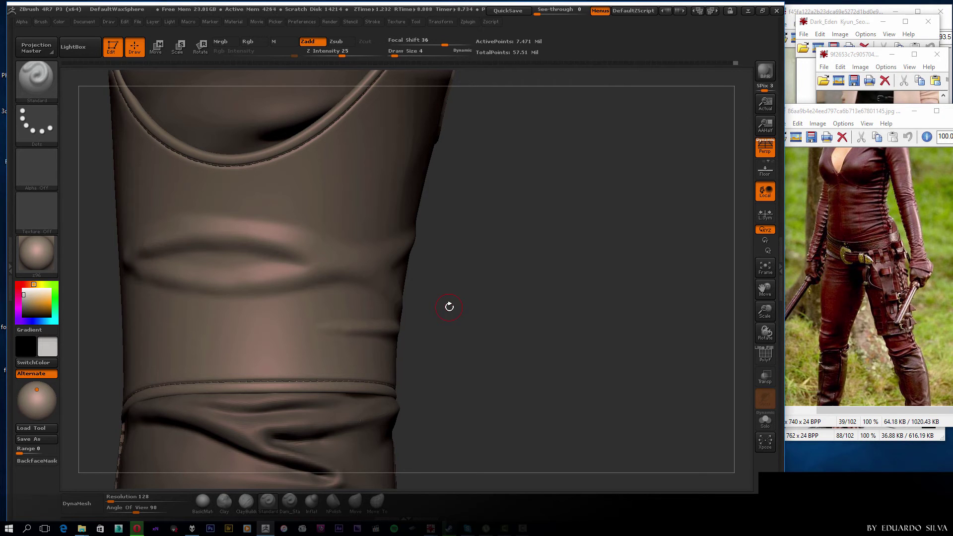
pyautogui.moveTo(449, 306)
pyautogui.mouseDown()
pyautogui.moveTo(512, 353)
pyautogui.moveTo(361, 296)
pyautogui.mouseUp()
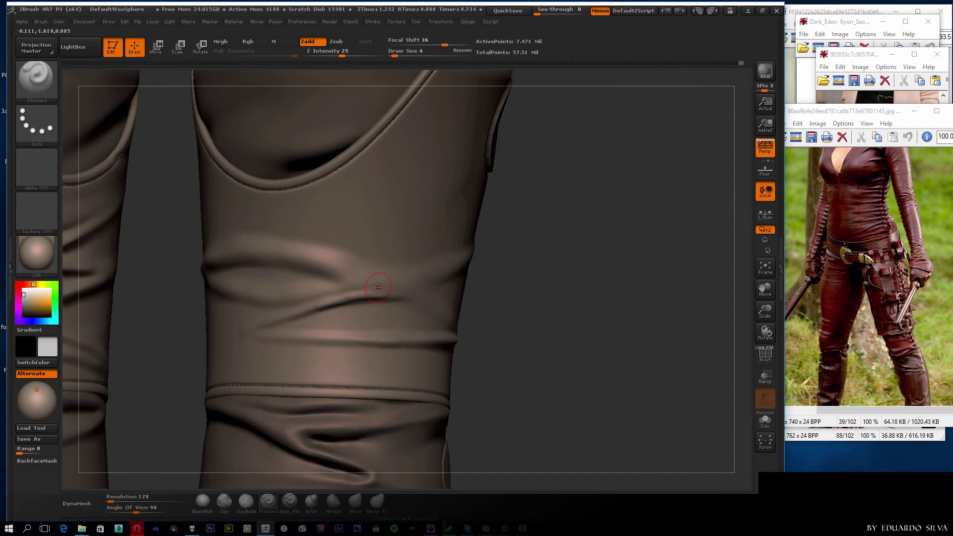
pyautogui.moveTo(632, 248); pyautogui.dragTo(269, 295)
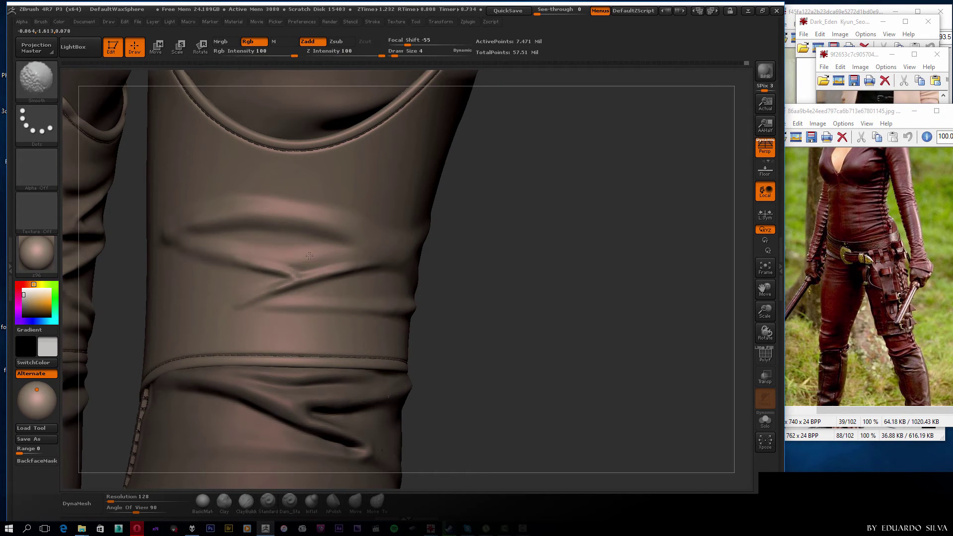
pyautogui.moveTo(589, 245)
pyautogui.mouseDown()
pyautogui.moveTo(344, 252)
pyautogui.moveTo(332, 278)
pyautogui.mouseUp()
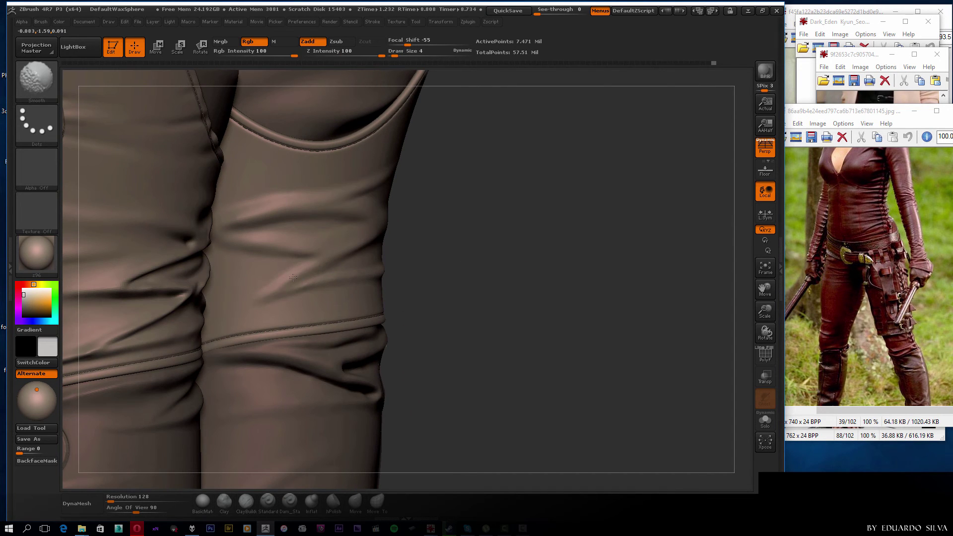
pyautogui.moveTo(447, 273)
pyautogui.mouseDown()
pyautogui.moveTo(566, 239)
pyautogui.moveTo(326, 284)
pyautogui.mouseUp()
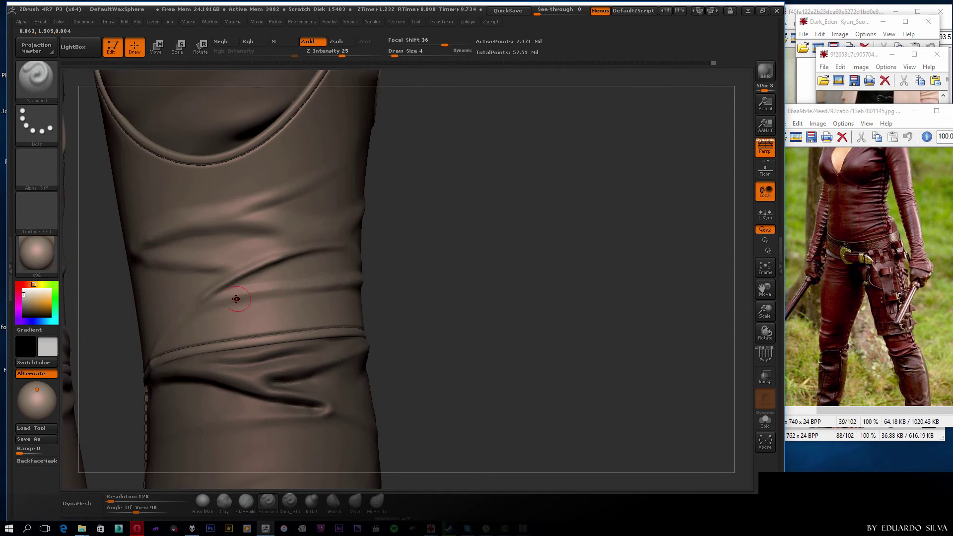
pyautogui.moveTo(408, 278)
pyautogui.mouseDown()
pyautogui.moveTo(404, 289)
pyautogui.moveTo(336, 295)
pyautogui.mouseUp()
# Shift-smooth the thigh folds into softened diagonal wrinkles below the curved top edge.
pyautogui.press('shift')
pyautogui.moveTo(275, 276); pyautogui.dragTo(340, 251)
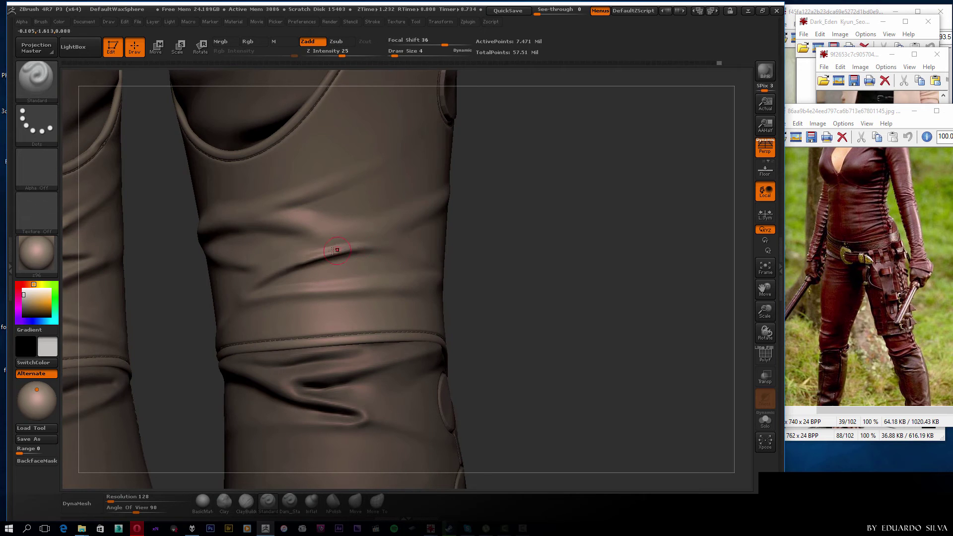
pyautogui.moveTo(496, 258)
pyautogui.mouseDown()
pyautogui.moveTo(543, 226)
pyautogui.moveTo(261, 274)
pyautogui.moveTo(358, 273)
pyautogui.mouseUp()
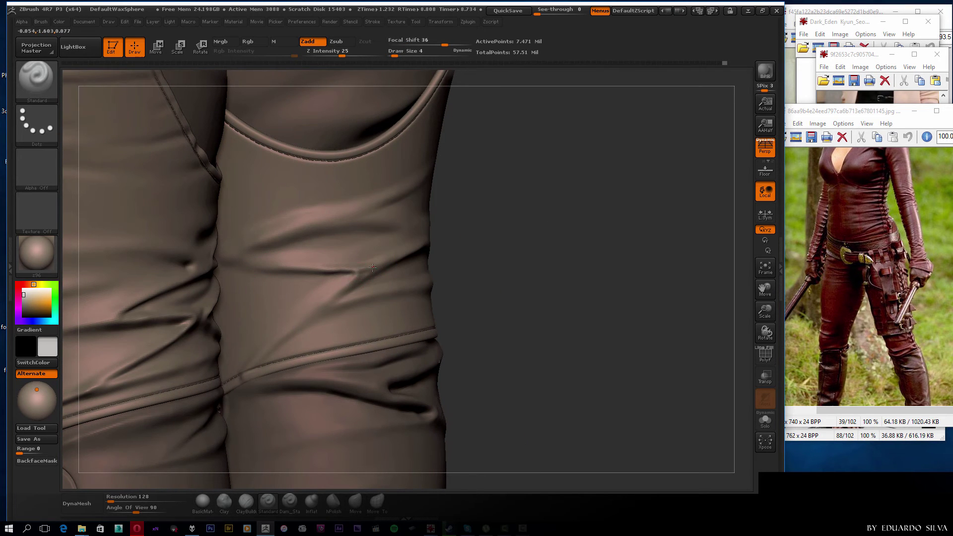
pyautogui.moveTo(511, 273); pyautogui.dragTo(280, 258)
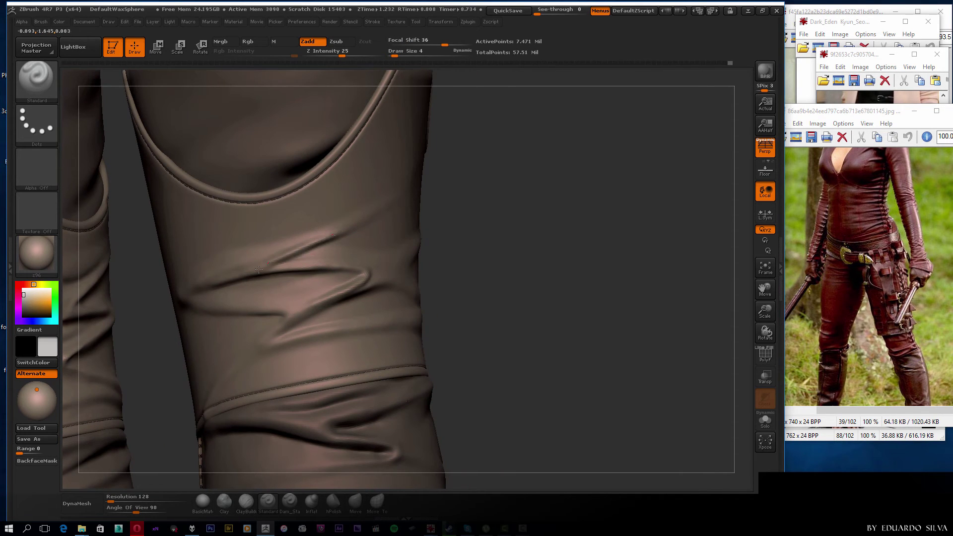
pyautogui.press('shift')
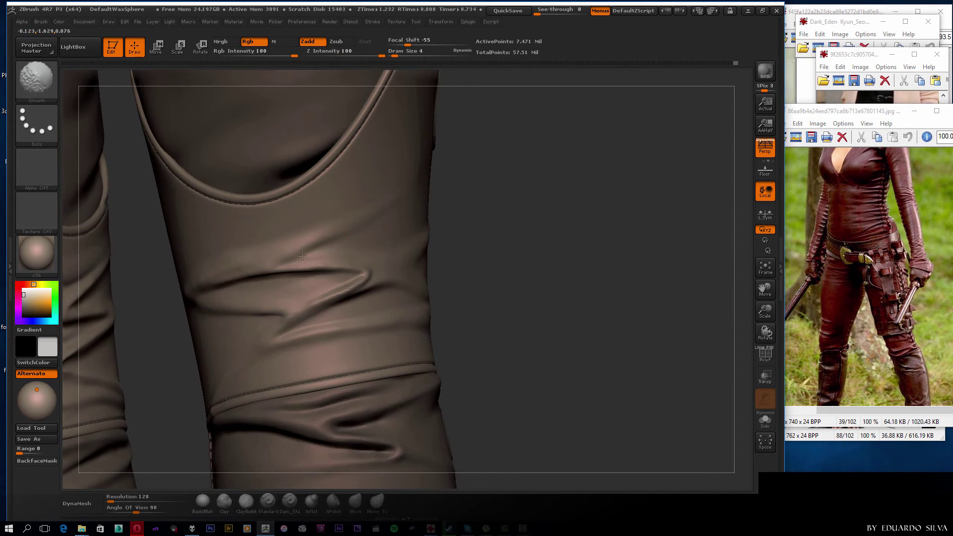
pyautogui.moveTo(289, 251)
pyautogui.mouseDown()
pyautogui.moveTo(354, 292)
pyautogui.moveTo(413, 255)
pyautogui.mouseUp()
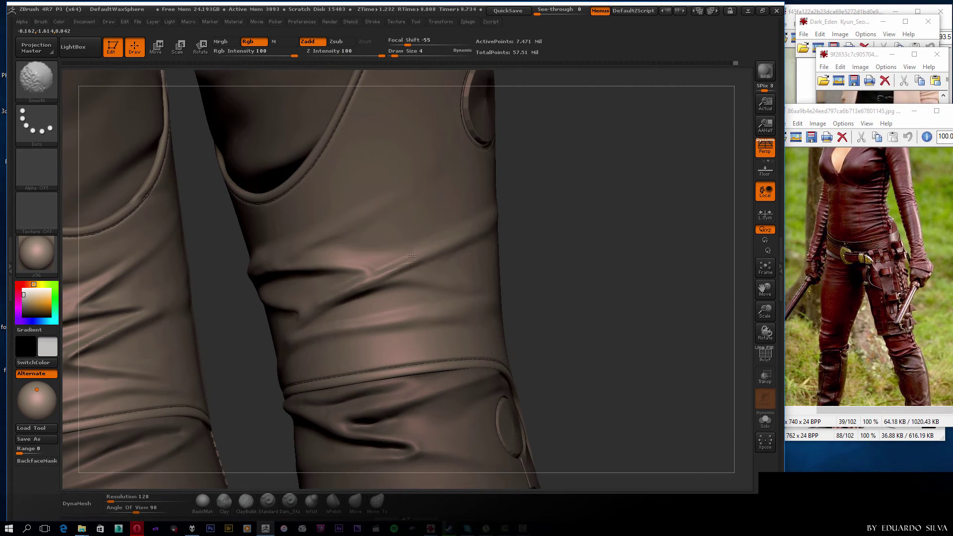
pyautogui.moveTo(516, 278)
pyautogui.mouseDown()
pyautogui.moveTo(549, 240)
pyautogui.moveTo(299, 256)
pyautogui.moveTo(329, 252)
pyautogui.mouseUp()
pyautogui.press('shift')
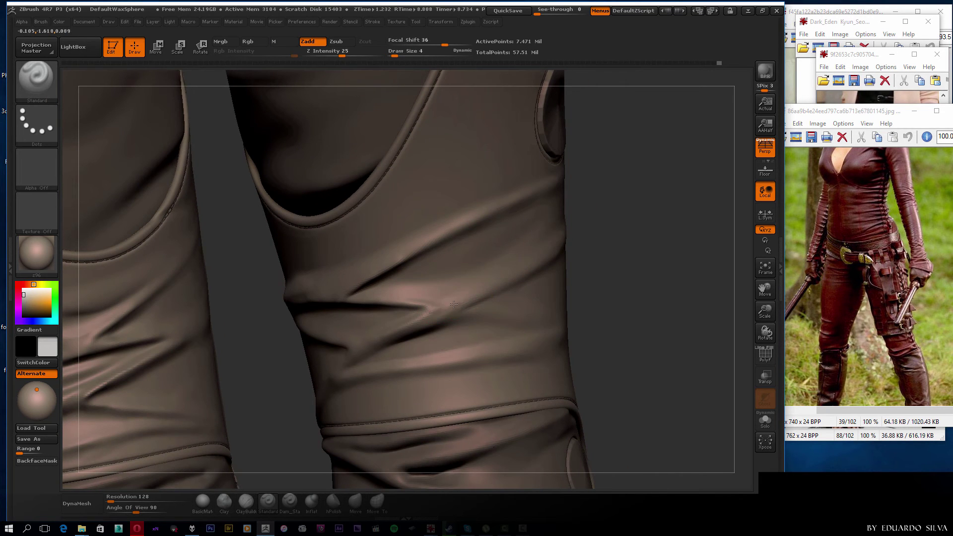
# Shift-smooth and reshape the diagonal creases on the front of the thigh.
pyautogui.keyDown('shift'); pyautogui.moveTo(454, 304); pyautogui.dragTo(475, 308); pyautogui.keyUp('shift')
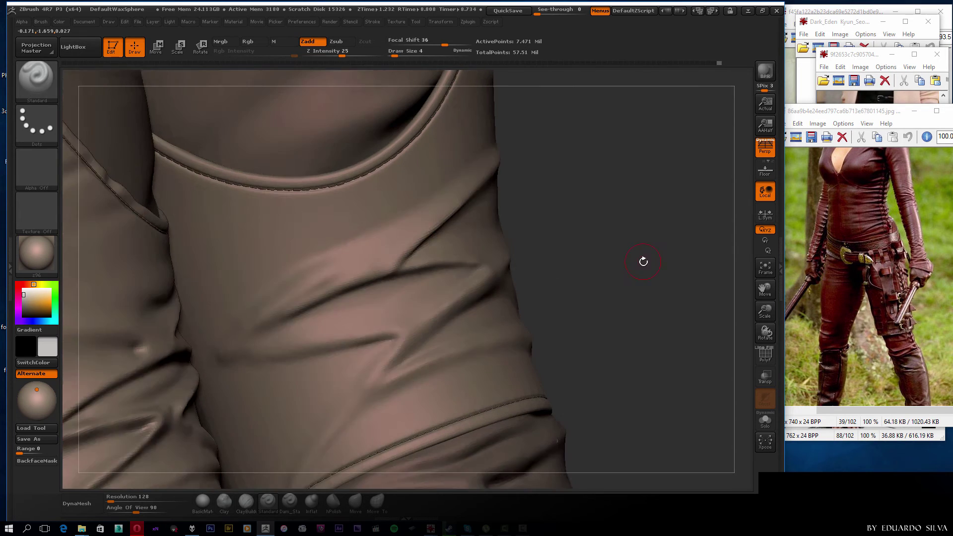
pyautogui.moveTo(644, 262); pyautogui.dragTo(470, 274)
pyautogui.keyDown('shift'); pyautogui.moveTo(351, 314); pyautogui.dragTo(405, 299); pyautogui.keyUp('shift')
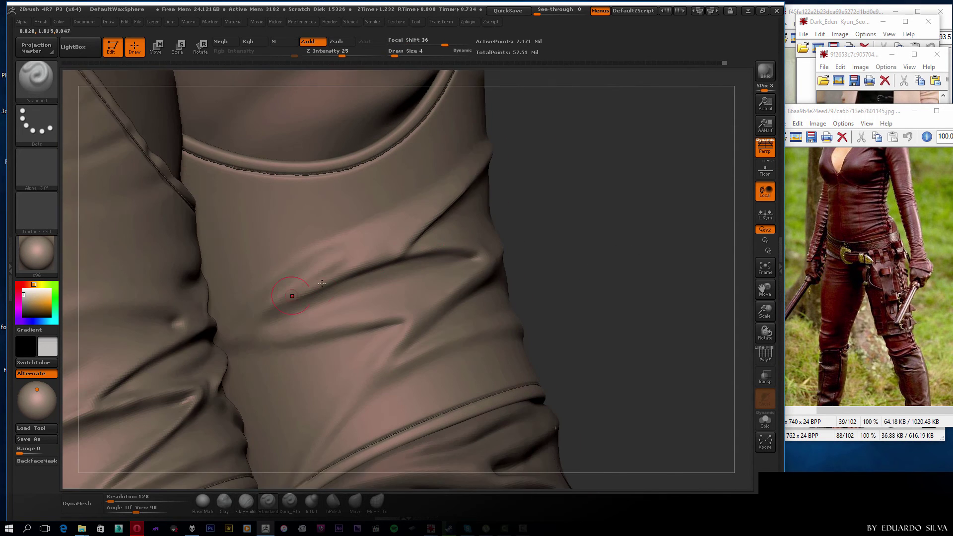
pyautogui.keyDown('shift'); pyautogui.moveTo(408, 311); pyautogui.dragTo(399, 307); pyautogui.keyUp('shift')
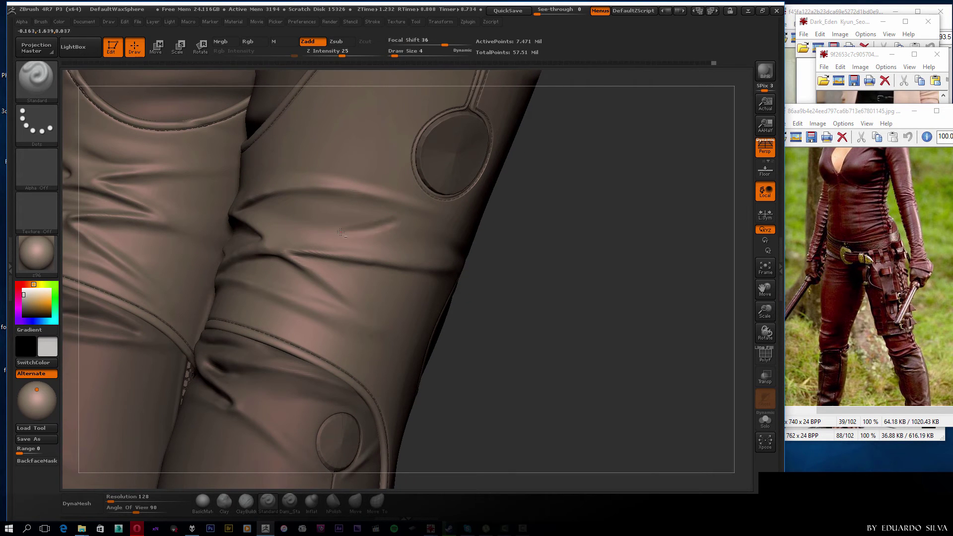
# Add a crease and smooth the leather along the diagonal strap and seams near the rings.
pyautogui.moveTo(328, 232); pyautogui.dragTo(385, 221)
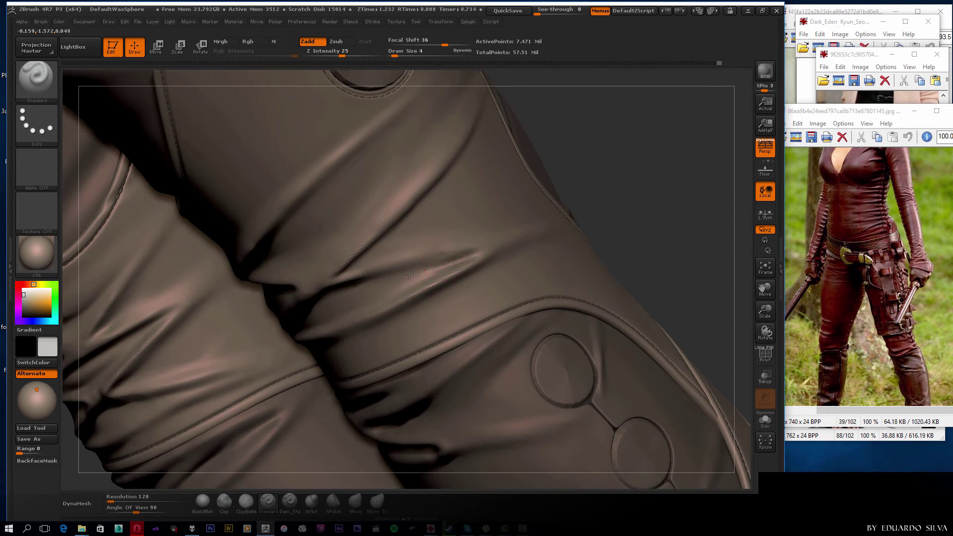
pyautogui.press('shift')
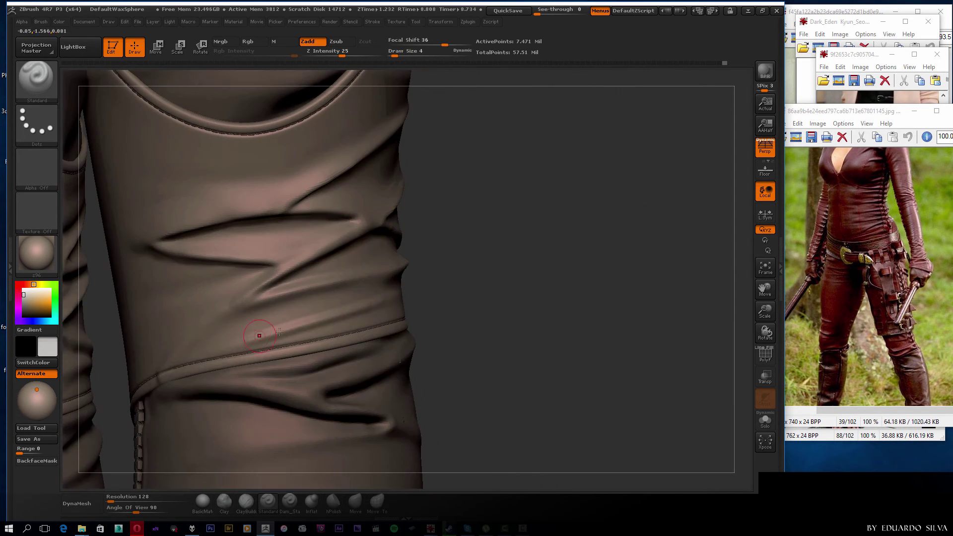
pyautogui.keyDown('shift'); pyautogui.moveTo(287, 329); pyautogui.dragTo(342, 297); pyautogui.keyUp('shift')
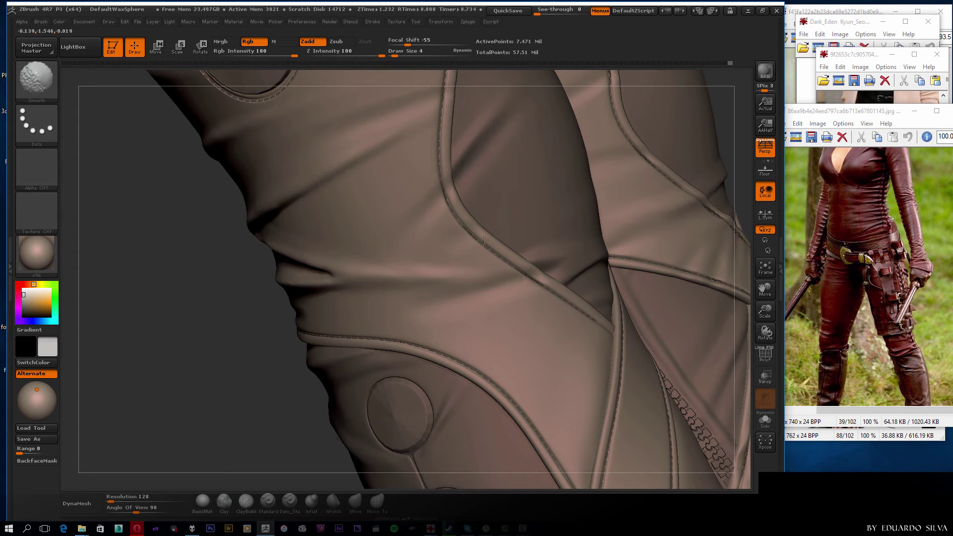
pyautogui.moveTo(461, 275); pyautogui.dragTo(460, 326)
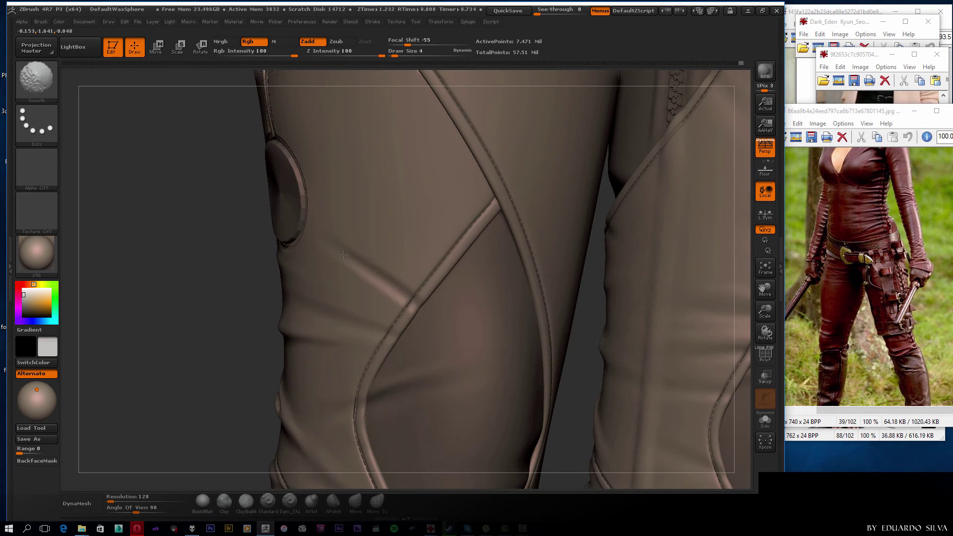
pyautogui.keyDown('shift'); pyautogui.moveTo(407, 309); pyautogui.dragTo(398, 236); pyautogui.keyUp('shift')
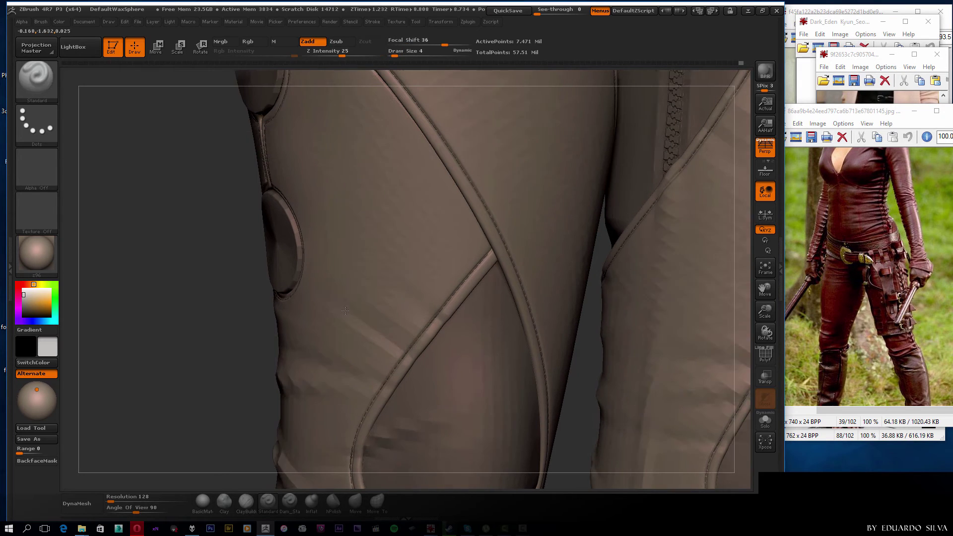
pyautogui.keyDown('shift'); pyautogui.moveTo(437, 298); pyautogui.dragTo(314, 211); pyautogui.keyUp('shift')
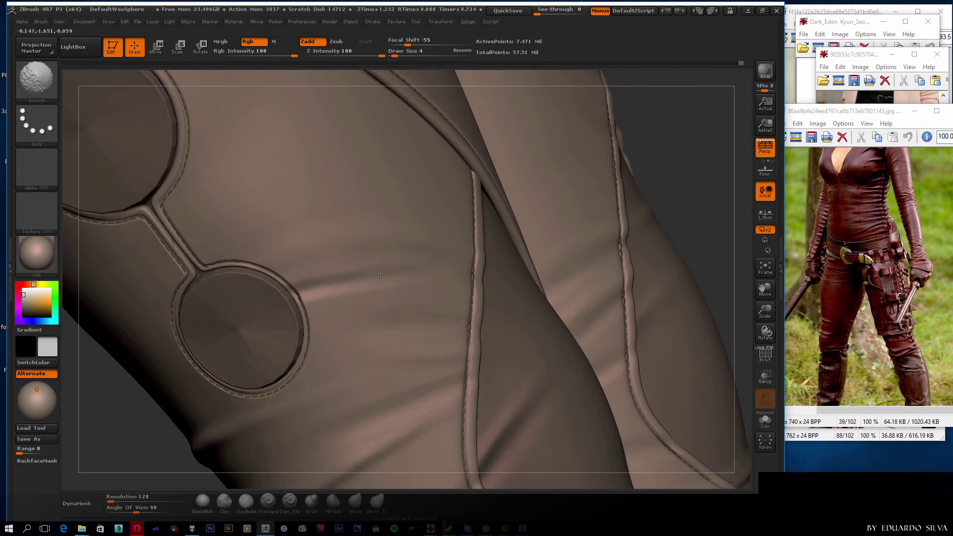
pyautogui.moveTo(305, 328); pyautogui.dragTo(407, 331)
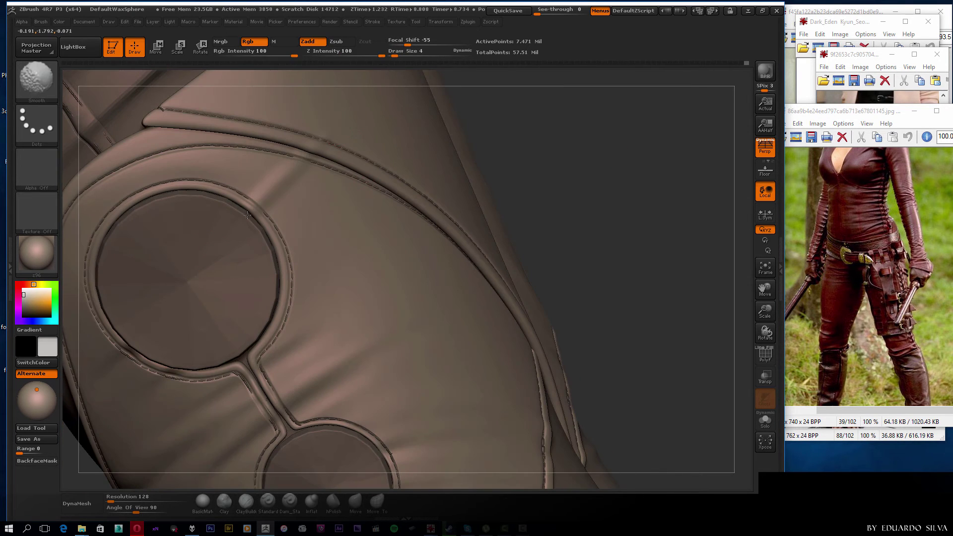
pyautogui.moveTo(311, 210); pyautogui.dragTo(251, 189, button='right')
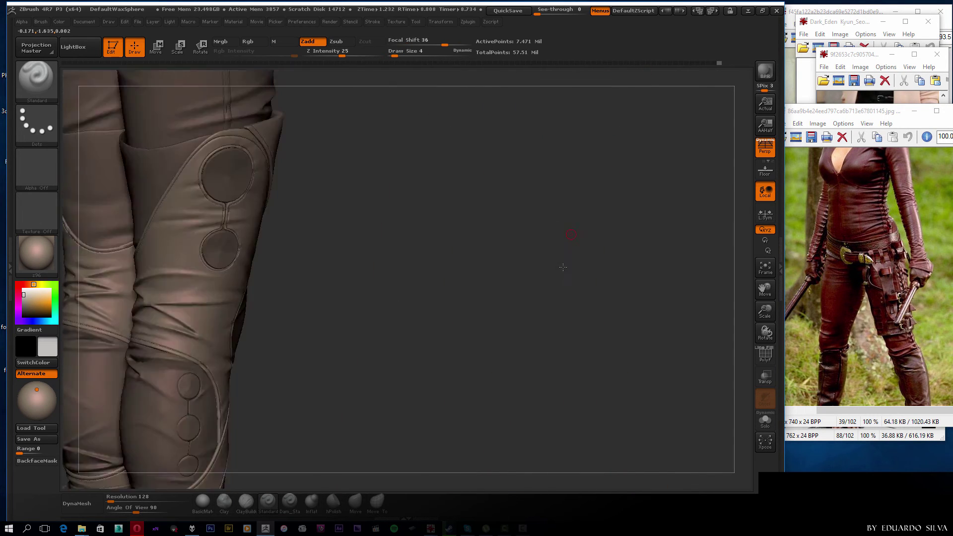
pyautogui.keyDown('shift'); pyautogui.moveTo(584, 238); pyautogui.dragTo(432, 214); pyautogui.keyUp('shift')
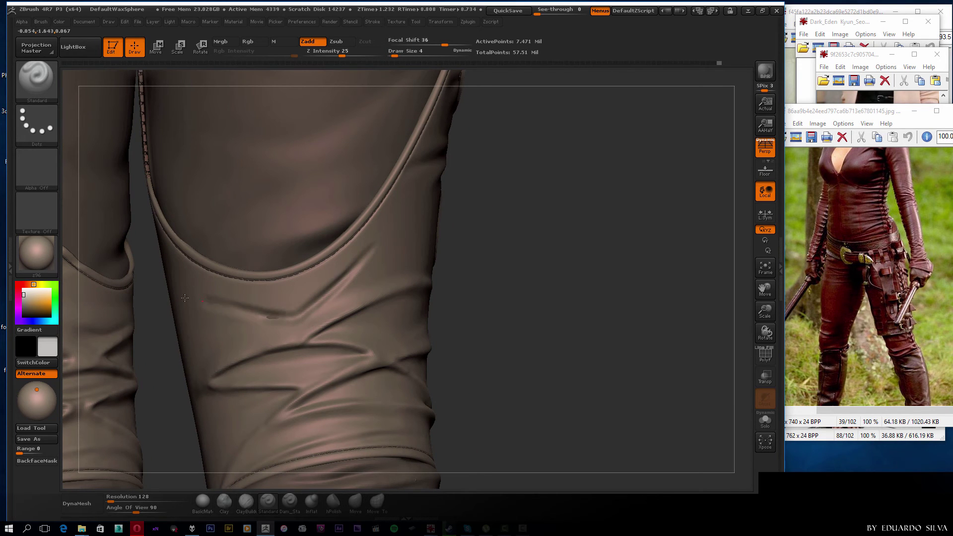
# Press a small fold into the thigh fabric and smooth the wrinkles beside the knee seam.
pyautogui.keyDown('shift'); pyautogui.moveTo(238, 305); pyautogui.dragTo(296, 317); pyautogui.keyUp('shift')
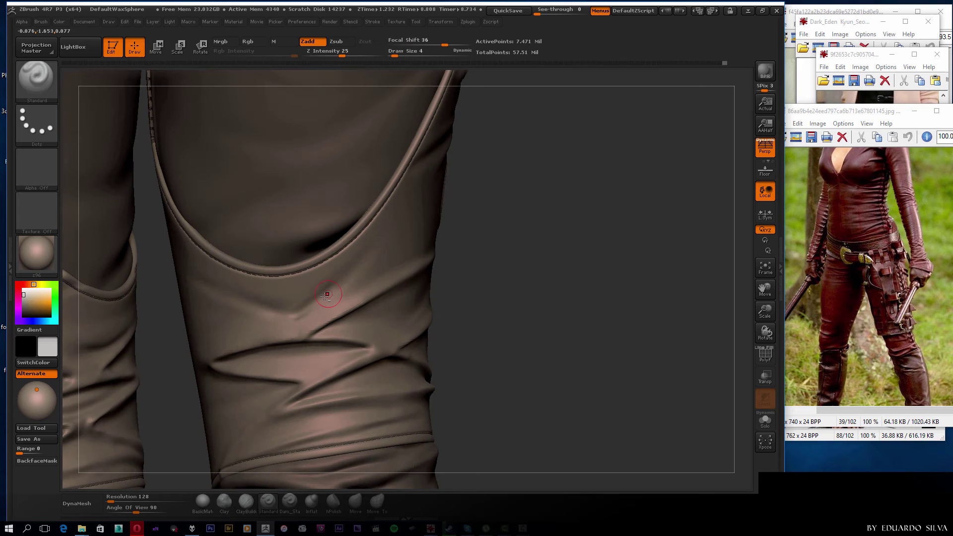
pyautogui.moveTo(280, 311); pyautogui.dragTo(303, 301)
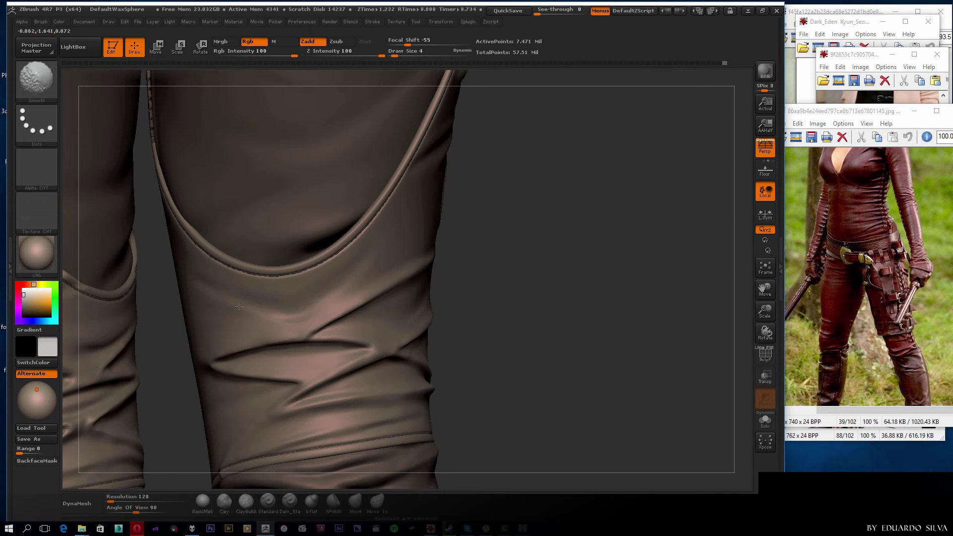
pyautogui.moveTo(437, 268)
pyautogui.mouseDown()
pyautogui.moveTo(455, 293)
pyautogui.moveTo(326, 294)
pyautogui.mouseUp()
pyautogui.press('shift')
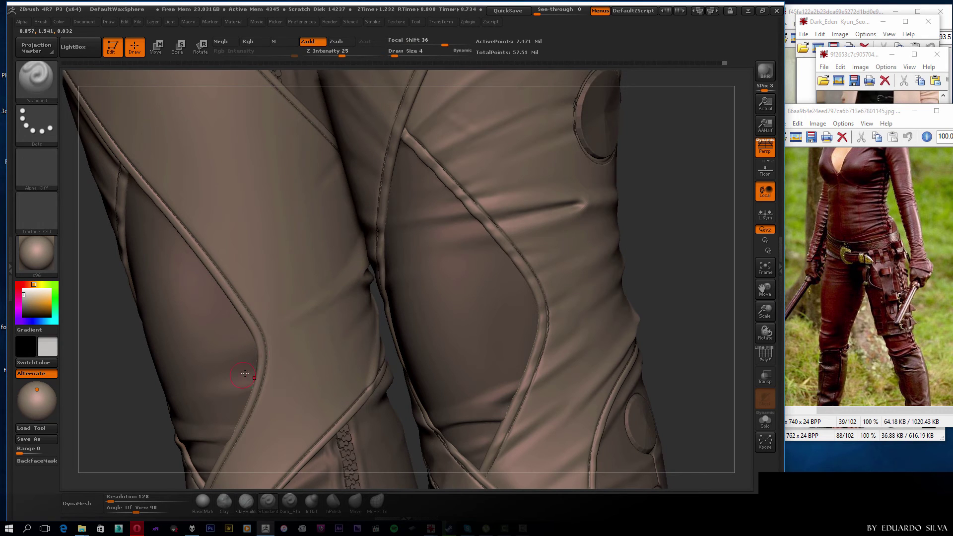
pyautogui.moveTo(283, 298)
pyautogui.keyDown('shift'); pyautogui.mouseDown()
pyautogui.moveTo(243, 315)
pyautogui.moveTo(251, 304)
pyautogui.mouseUp(); pyautogui.keyUp('shift')
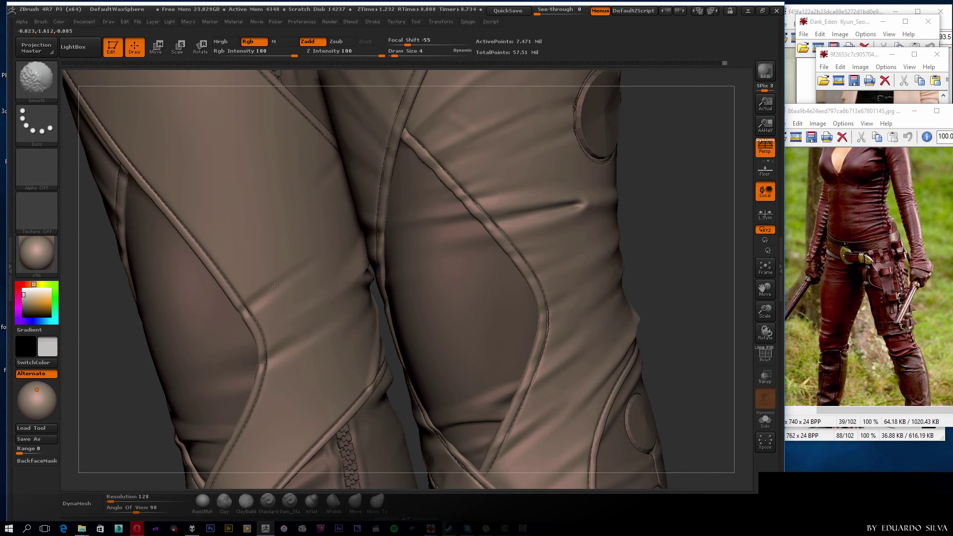
pyautogui.keyDown('shift'); pyautogui.moveTo(333, 265); pyautogui.dragTo(255, 316); pyautogui.keyUp('shift')
pyautogui.keyDown('shift'); pyautogui.moveTo(308, 276); pyautogui.dragTo(278, 296); pyautogui.keyUp('shift')
# Smooth the thigh-top wrinkles near both zippers, ending on an upright front view.
pyautogui.moveTo(242, 326); pyautogui.dragTo(288, 353)
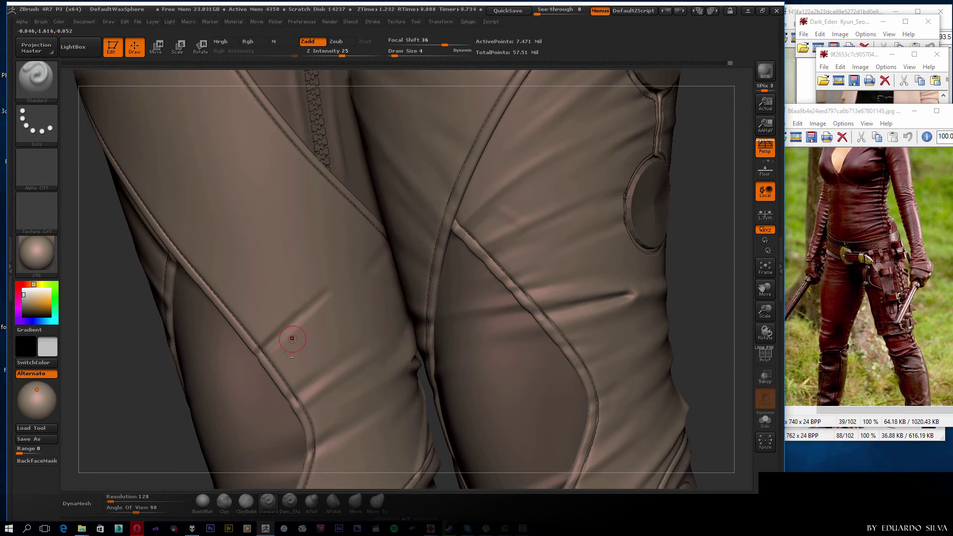
pyautogui.press('shift')
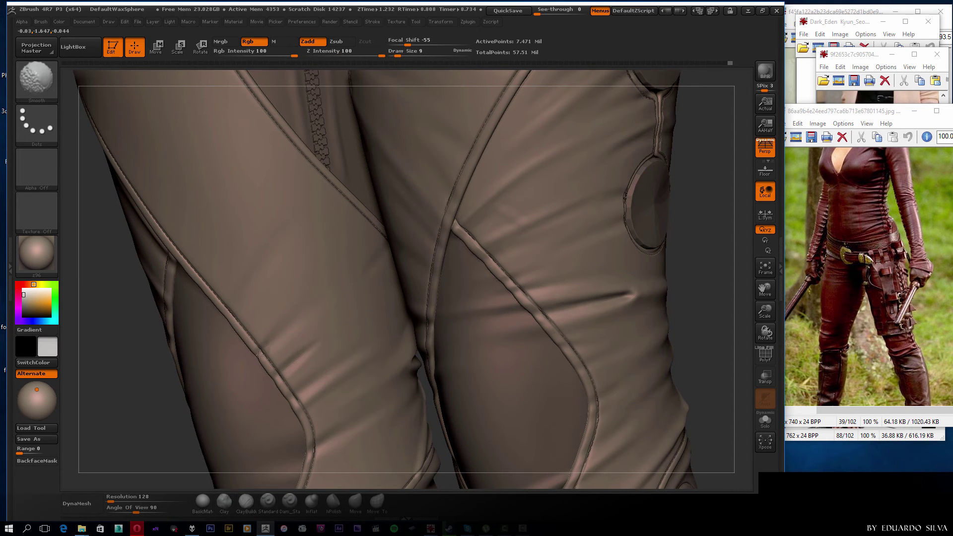
pyautogui.moveTo(159, 404); pyautogui.dragTo(283, 196)
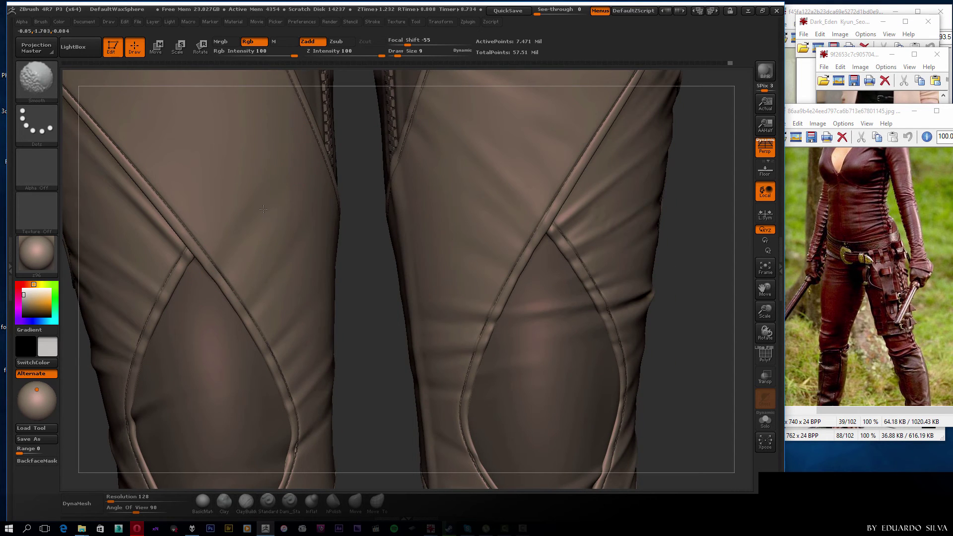
pyautogui.moveTo(366, 284)
pyautogui.mouseDown()
pyautogui.moveTo(519, 243)
pyautogui.moveTo(593, 211)
pyautogui.moveTo(297, 277)
pyautogui.moveTo(288, 291)
pyautogui.mouseUp()
pyautogui.press('shift')
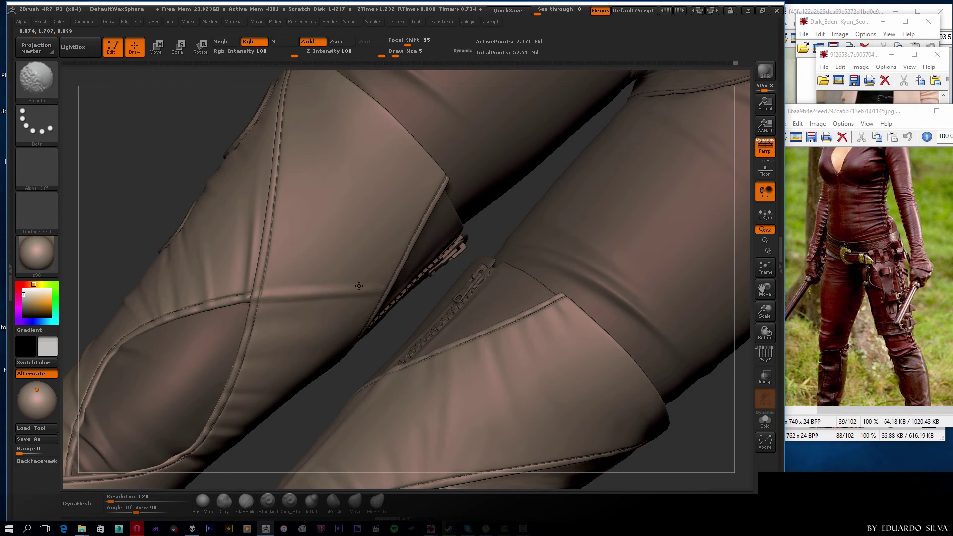
pyautogui.moveTo(365, 293)
pyautogui.mouseDown()
pyautogui.moveTo(393, 278)
pyautogui.moveTo(372, 323)
pyautogui.mouseUp()
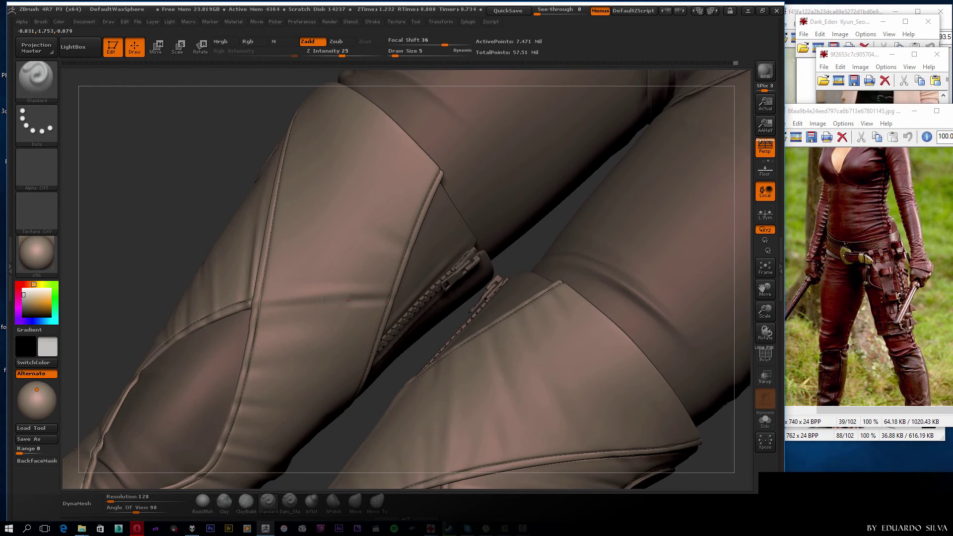
pyautogui.press('shift')
pyautogui.moveTo(316, 302)
pyautogui.mouseDown()
pyautogui.moveTo(145, 202)
pyautogui.moveTo(149, 162)
pyautogui.moveTo(401, 272)
pyautogui.mouseUp()
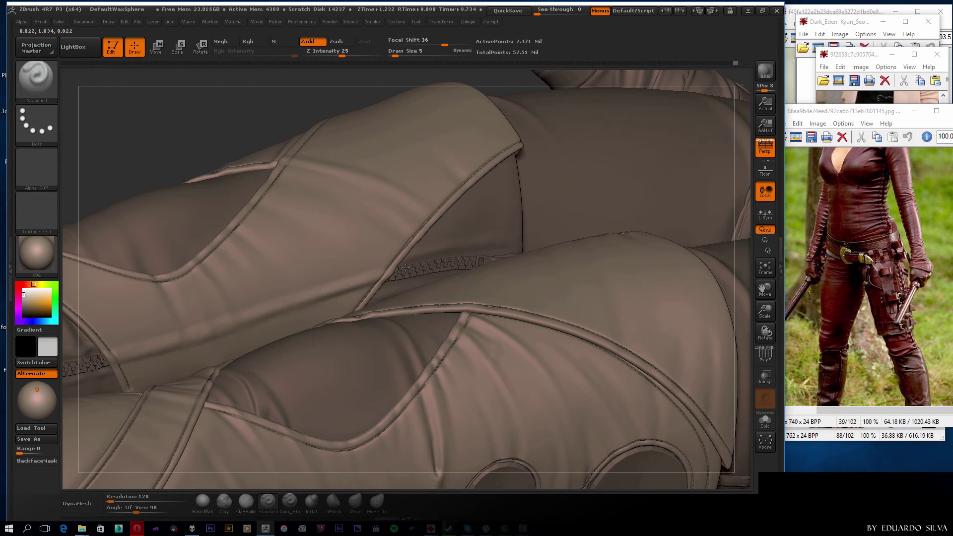
pyautogui.press('shift')
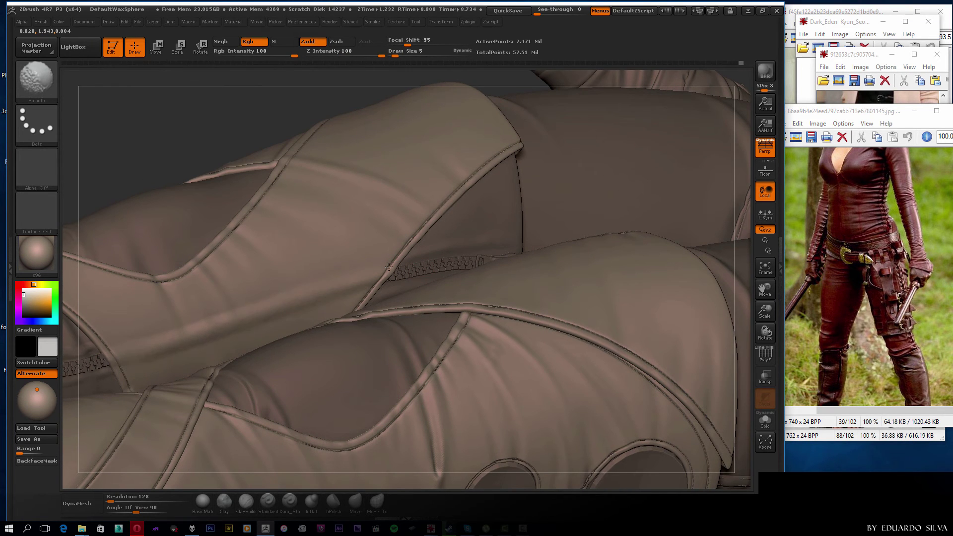
pyautogui.moveTo(388, 267)
pyautogui.mouseDown()
pyautogui.moveTo(217, 315)
pyautogui.moveTo(248, 326)
pyautogui.moveTo(186, 158)
pyautogui.moveTo(280, 341)
pyautogui.moveTo(329, 383)
pyautogui.mouseUp()
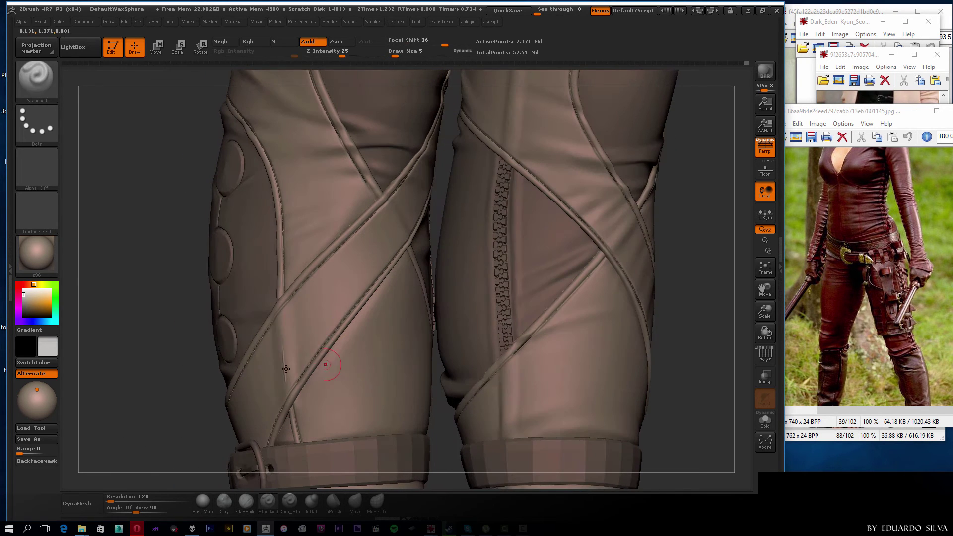
pyautogui.moveTo(297, 333); pyautogui.dragTo(435, 326)
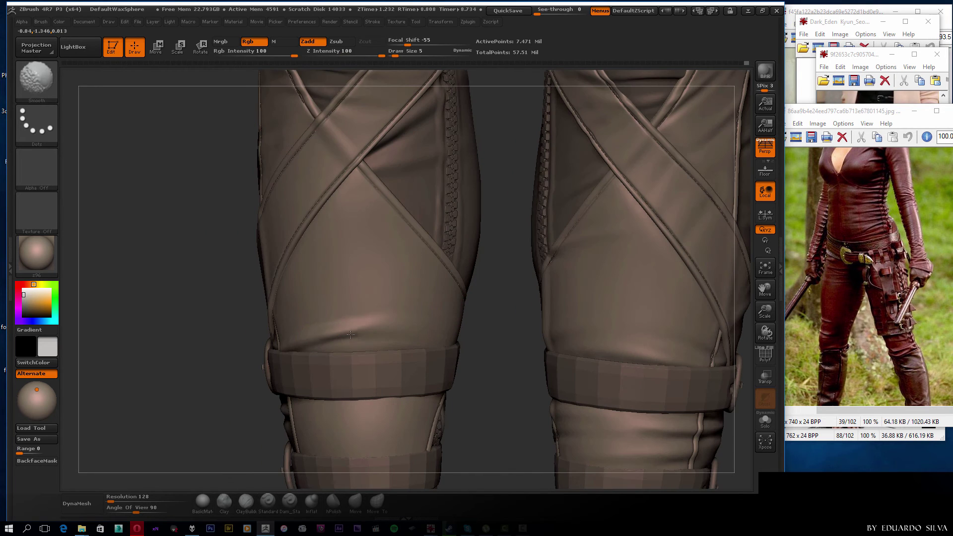
pyautogui.moveTo(351, 334)
pyautogui.mouseDown()
pyautogui.moveTo(343, 342)
pyautogui.moveTo(376, 235)
pyautogui.mouseUp()
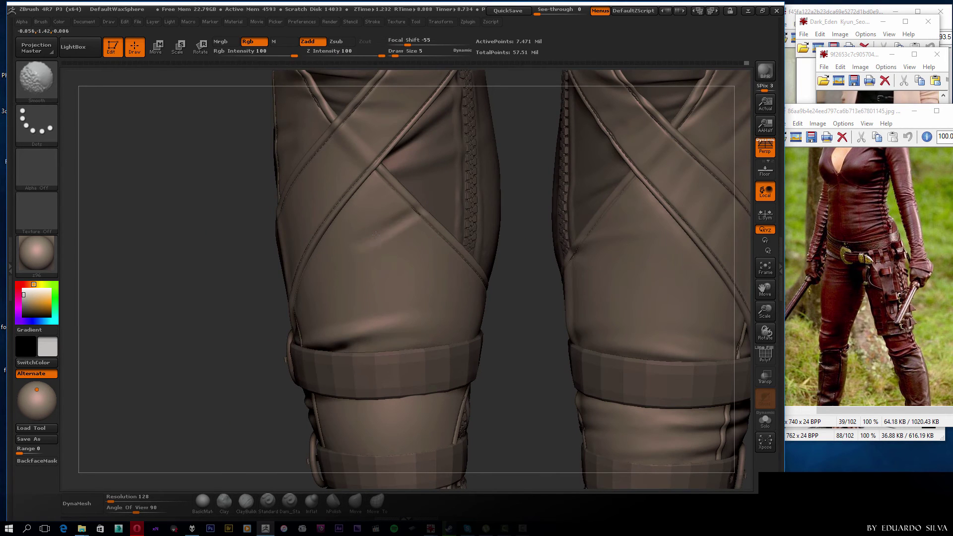
pyautogui.moveTo(258, 298); pyautogui.dragTo(444, 347)
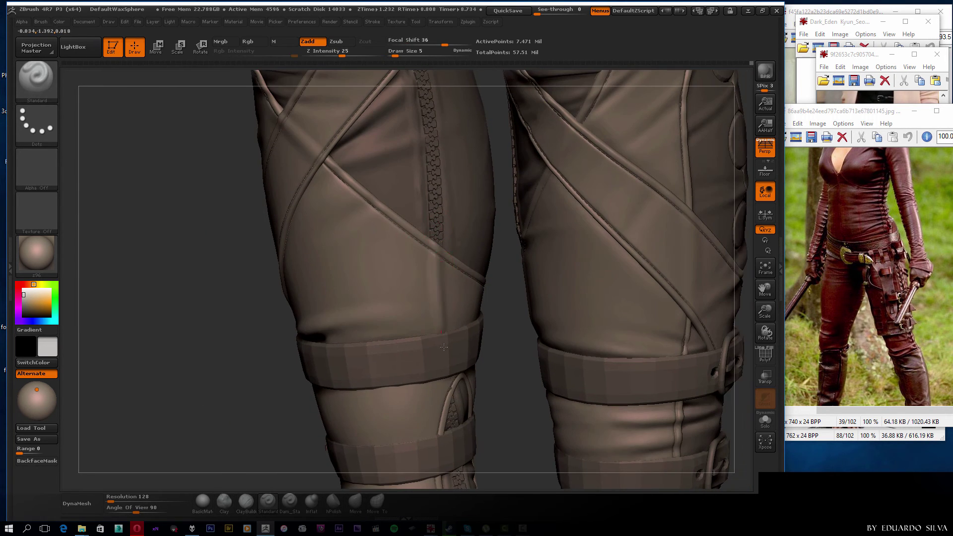
pyautogui.moveTo(240, 379); pyautogui.dragTo(400, 301)
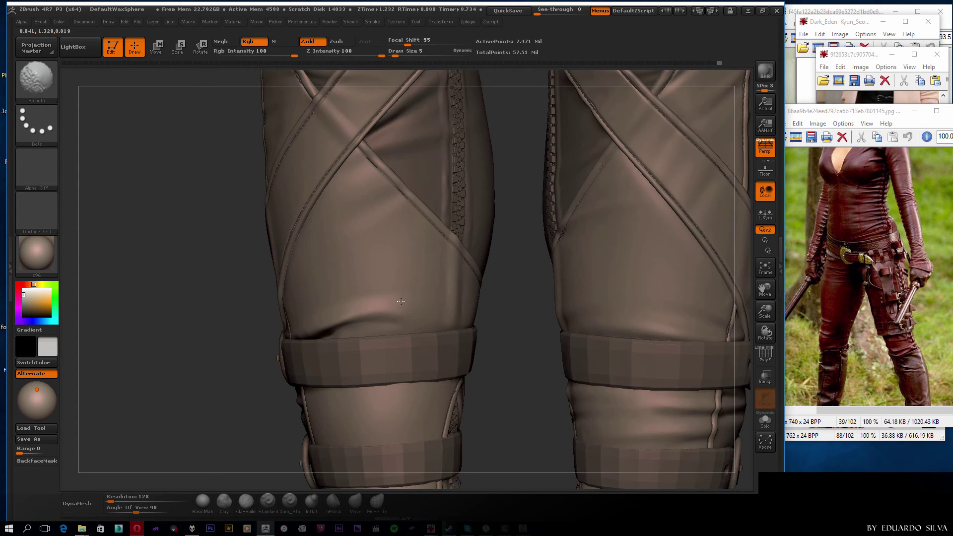
pyautogui.press('shift')
pyautogui.press('f')
pyautogui.moveTo(564, 264)
pyautogui.keyDown('alt'); pyautogui.mouseDown()
pyautogui.moveTo(233, 396)
pyautogui.moveTo(566, 229)
pyautogui.moveTo(377, 293)
pyautogui.moveTo(479, 251)
pyautogui.moveTo(476, 298)
pyautogui.moveTo(516, 308)
pyautogui.moveTo(477, 300)
pyautogui.mouseUp(); pyautogui.keyUp('alt')
pyautogui.press('shift')
# Reshape and soften the fabric between the knee straps and the fold beside the zipper.
pyautogui.moveTo(641, 297); pyautogui.dragTo(565, 302)
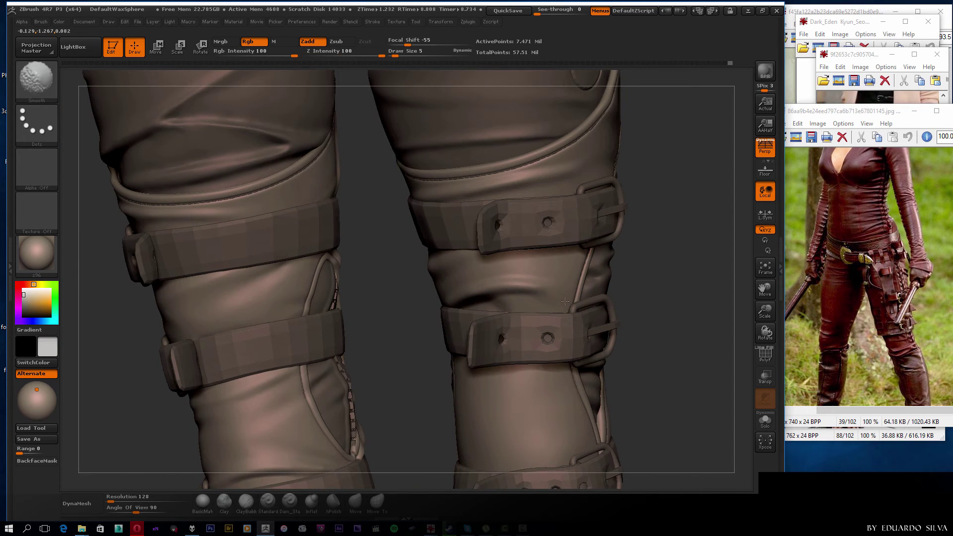
pyautogui.moveTo(645, 288)
pyautogui.mouseDown()
pyautogui.moveTo(464, 270)
pyautogui.moveTo(537, 268)
pyautogui.mouseUp()
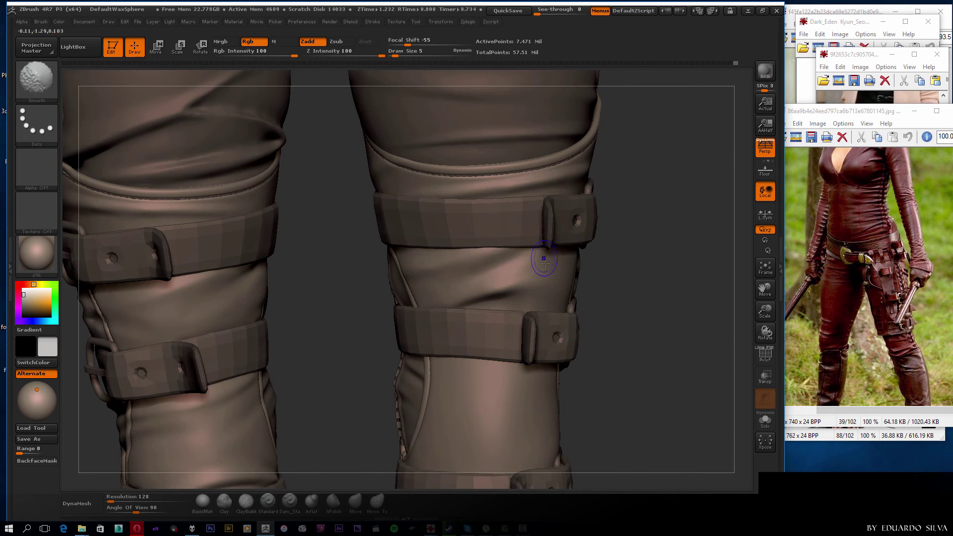
pyautogui.moveTo(461, 298)
pyautogui.mouseDown()
pyautogui.moveTo(537, 247)
pyautogui.moveTo(550, 260)
pyautogui.mouseUp()
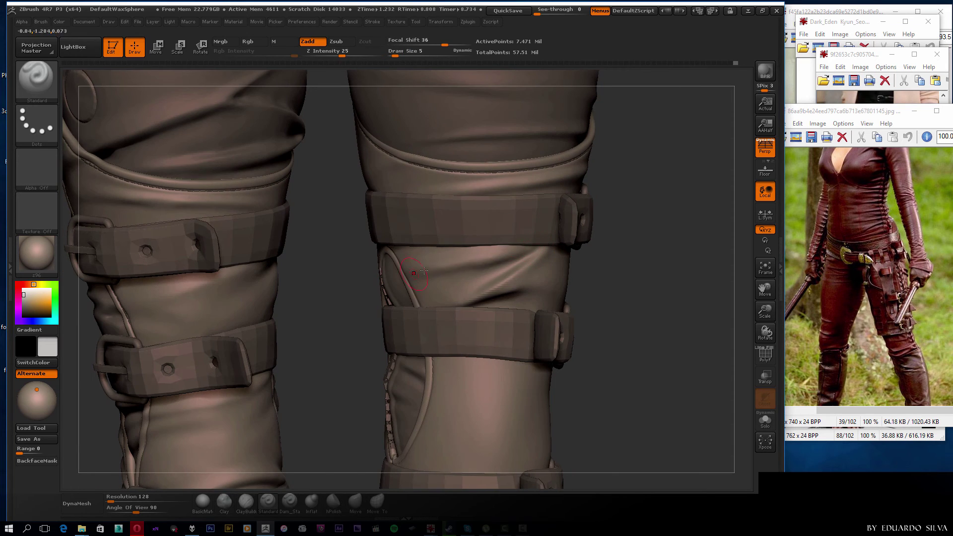
pyautogui.moveTo(646, 278); pyautogui.dragTo(566, 250)
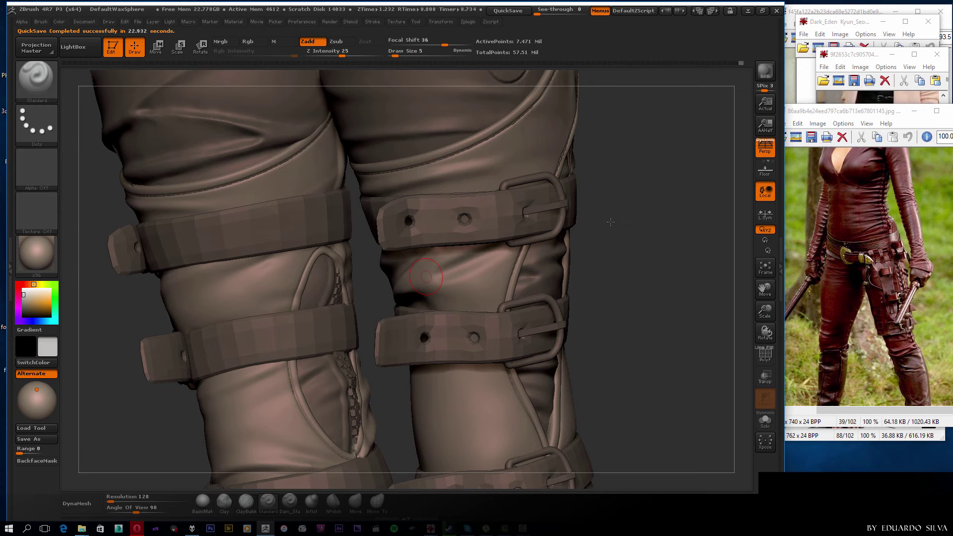
pyautogui.moveTo(617, 219)
pyautogui.keyDown('alt'); pyautogui.mouseDown()
pyautogui.moveTo(637, 215)
pyautogui.moveTo(339, 298)
pyautogui.moveTo(374, 310)
pyautogui.mouseUp(); pyautogui.keyUp('alt')
pyautogui.moveTo(445, 305)
pyautogui.mouseDown()
pyautogui.moveTo(437, 168)
pyautogui.moveTo(354, 202)
pyautogui.mouseUp()
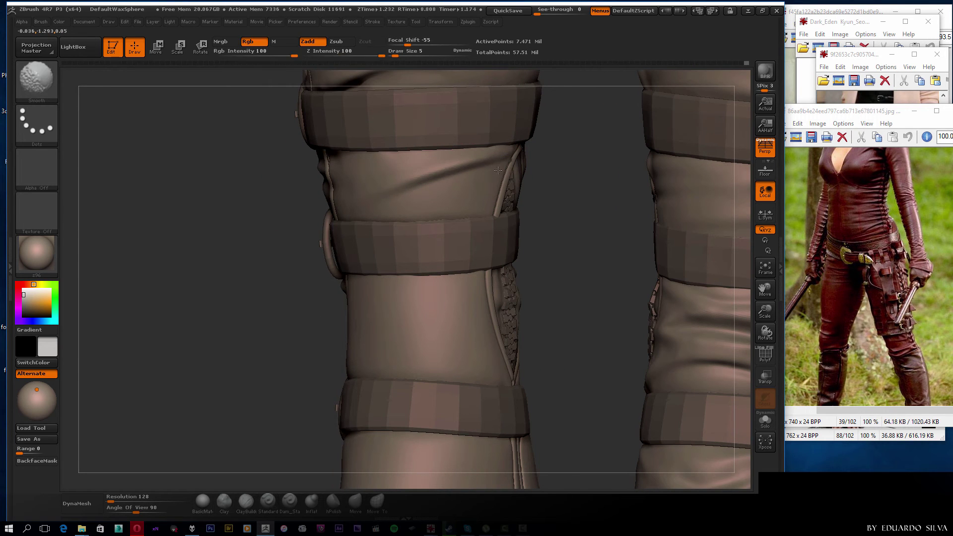
pyautogui.moveTo(498, 170)
pyautogui.mouseDown()
pyautogui.moveTo(437, 258)
pyautogui.moveTo(586, 356)
pyautogui.moveTo(531, 256)
pyautogui.mouseUp()
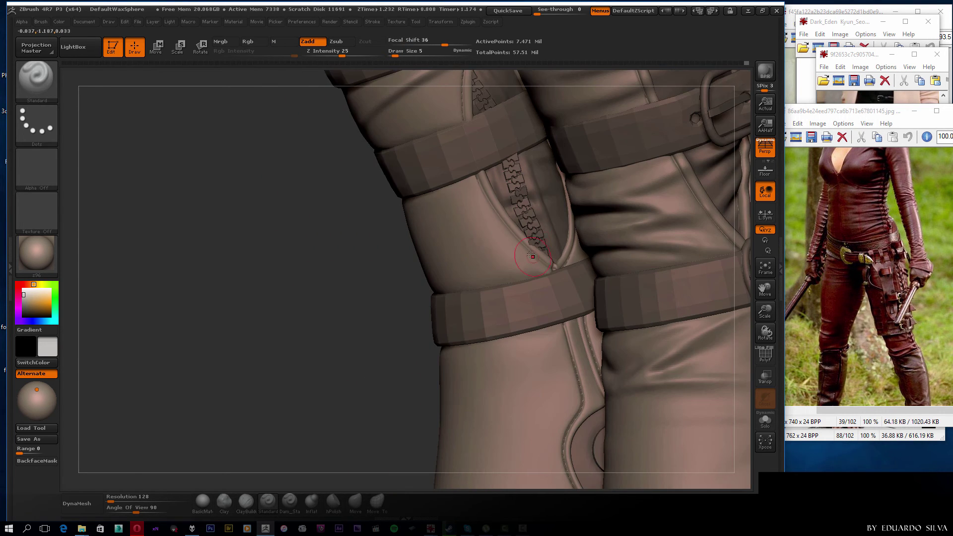
pyautogui.moveTo(440, 244)
pyautogui.mouseDown()
pyautogui.moveTo(357, 240)
pyautogui.moveTo(401, 224)
pyautogui.mouseUp()
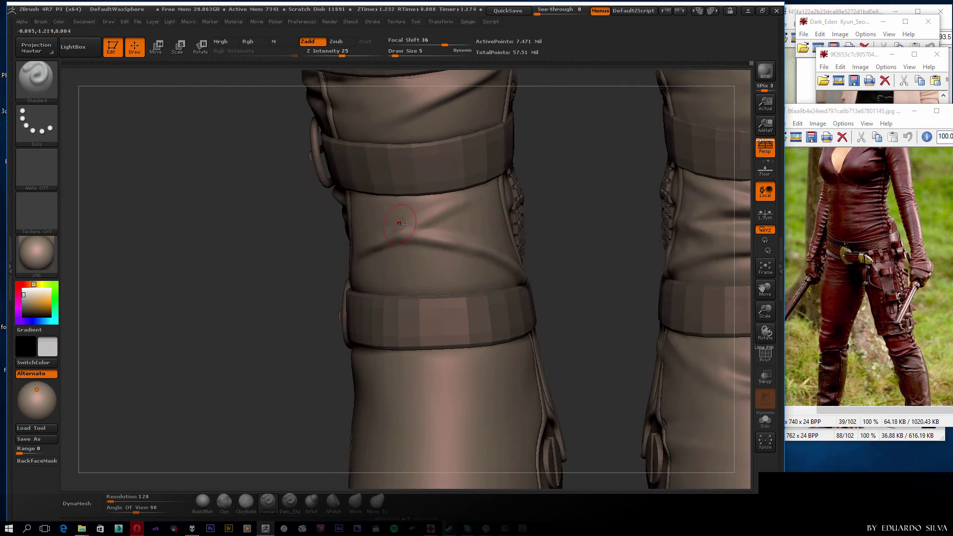
pyautogui.keyDown('shift'); pyautogui.moveTo(476, 200); pyautogui.dragTo(483, 190); pyautogui.keyUp('shift')
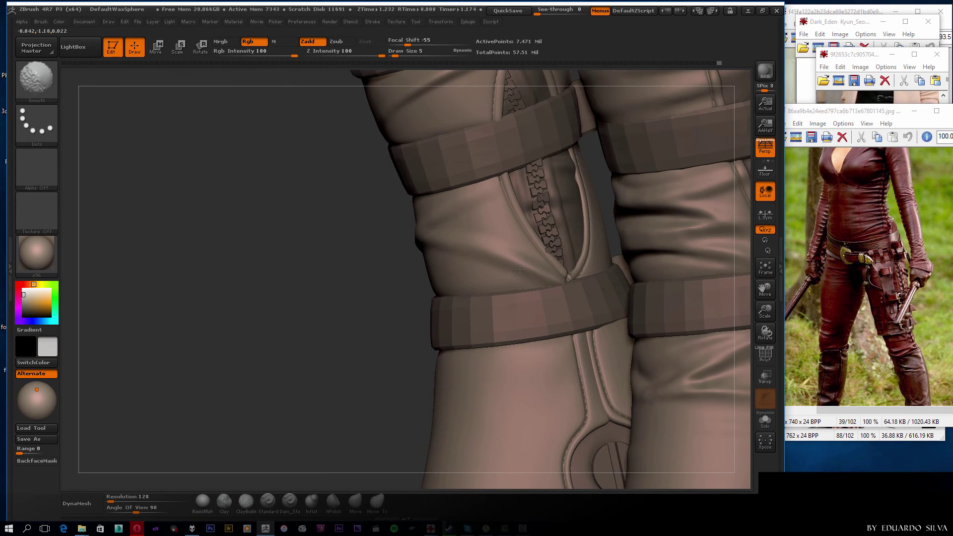
pyautogui.moveTo(519, 269)
pyautogui.keyDown('alt'); pyautogui.mouseDown()
pyautogui.moveTo(454, 219)
pyautogui.moveTo(377, 249)
pyautogui.moveTo(390, 211)
pyautogui.mouseUp(); pyautogui.keyUp('alt')
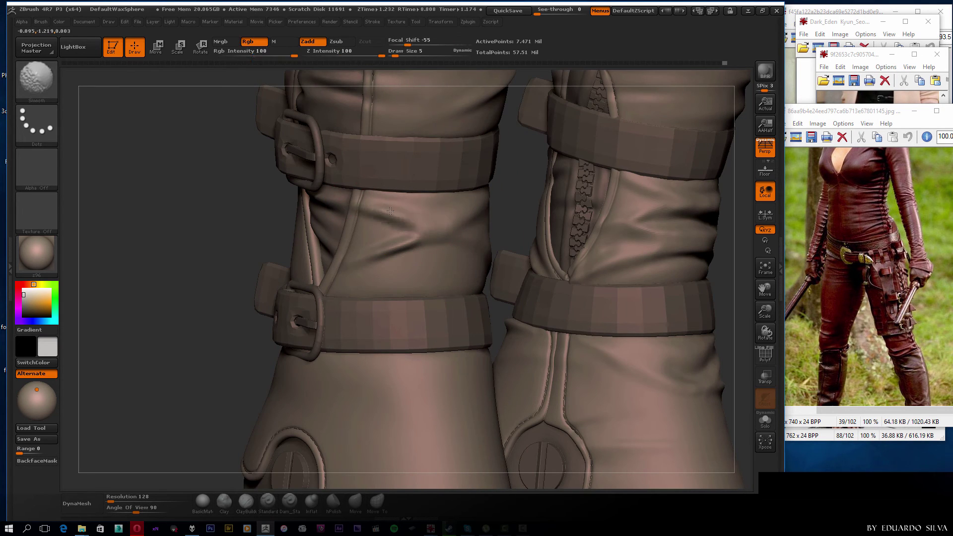
# Sculpt and smooth the left boot's knee folds near the buckles, then frame both boots front-on.
pyautogui.moveTo(401, 250)
pyautogui.keyDown('alt'); pyautogui.mouseDown()
pyautogui.moveTo(594, 243)
pyautogui.moveTo(526, 286)
pyautogui.moveTo(474, 243)
pyautogui.moveTo(512, 272)
pyautogui.mouseUp(); pyautogui.keyUp('alt')
pyautogui.moveTo(336, 237); pyautogui.dragTo(471, 215)
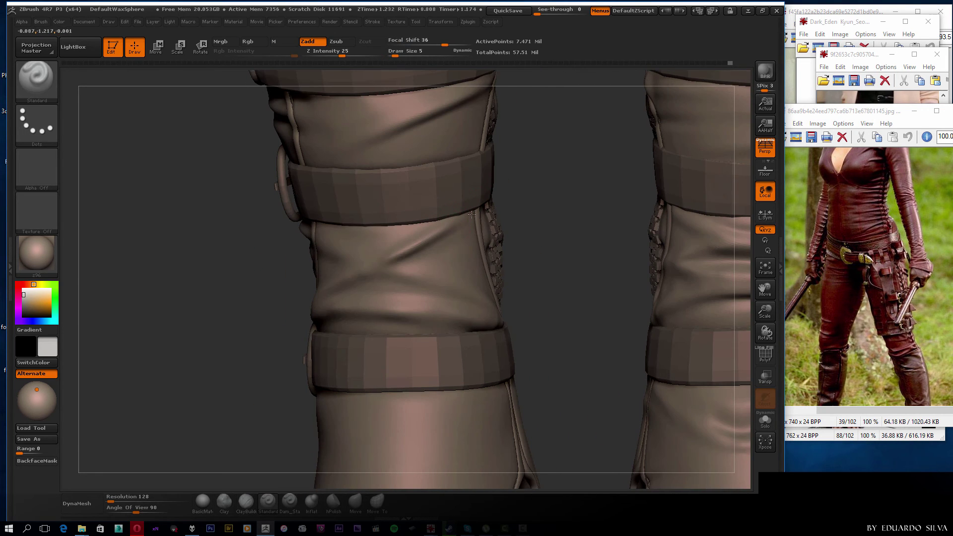
pyautogui.moveTo(571, 278)
pyautogui.mouseDown()
pyautogui.moveTo(318, 258)
pyautogui.moveTo(300, 243)
pyautogui.mouseUp()
pyautogui.moveTo(477, 298); pyautogui.dragTo(387, 267)
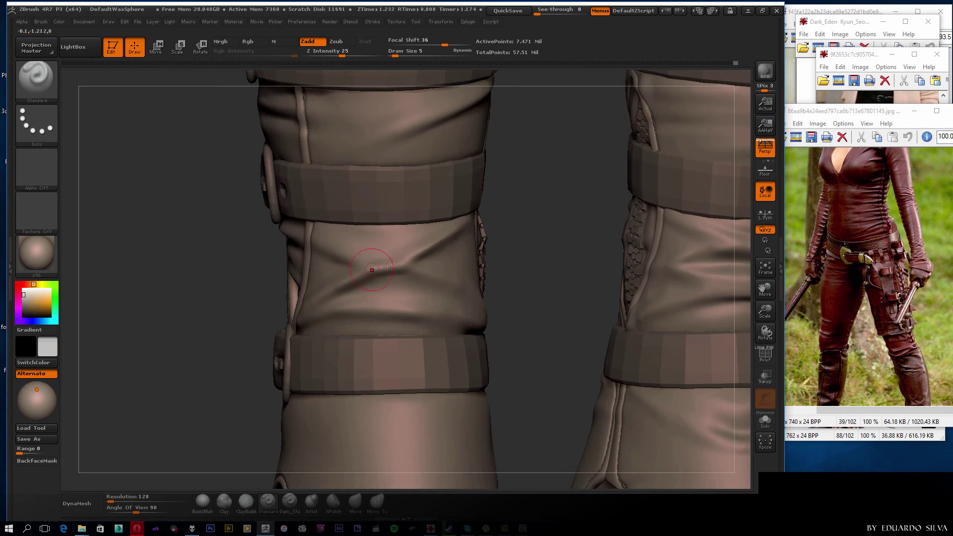
pyautogui.keyDown('alt'); pyautogui.moveTo(571, 278); pyautogui.dragTo(571, 348); pyautogui.keyUp('alt')
pyautogui.keyDown('shift'); pyautogui.moveTo(377, 253); pyautogui.dragTo(407, 292); pyautogui.keyUp('shift')
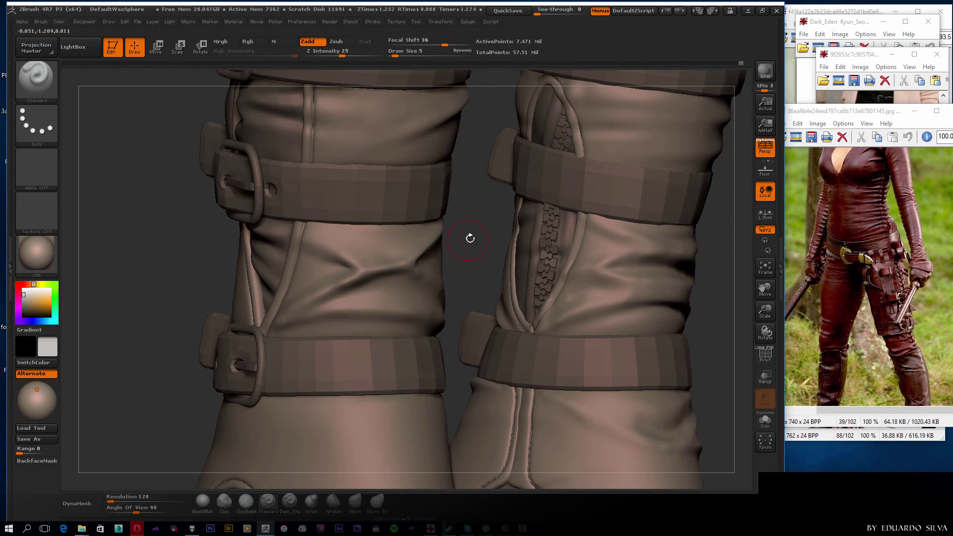
pyautogui.keyDown('alt'); pyautogui.moveTo(488, 246); pyautogui.dragTo(485, 296); pyautogui.keyUp('alt')
pyautogui.moveTo(412, 260); pyautogui.dragTo(477, 251)
pyautogui.moveTo(558, 246)
pyautogui.mouseDown()
pyautogui.moveTo(585, 258)
pyautogui.moveTo(385, 264)
pyautogui.mouseUp()
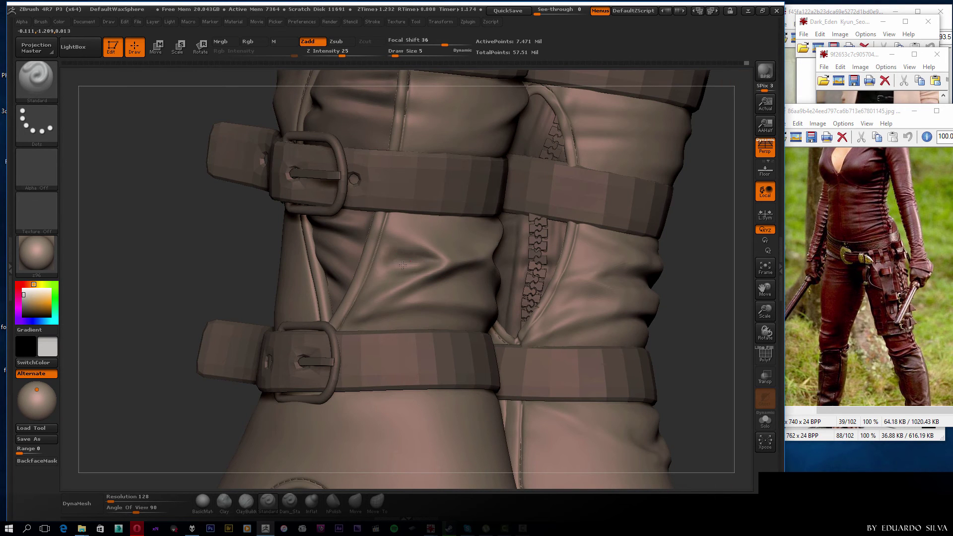
pyautogui.press('f')
pyautogui.keyDown('shift'); pyautogui.moveTo(298, 263); pyautogui.dragTo(241, 261); pyautogui.keyUp('shift')
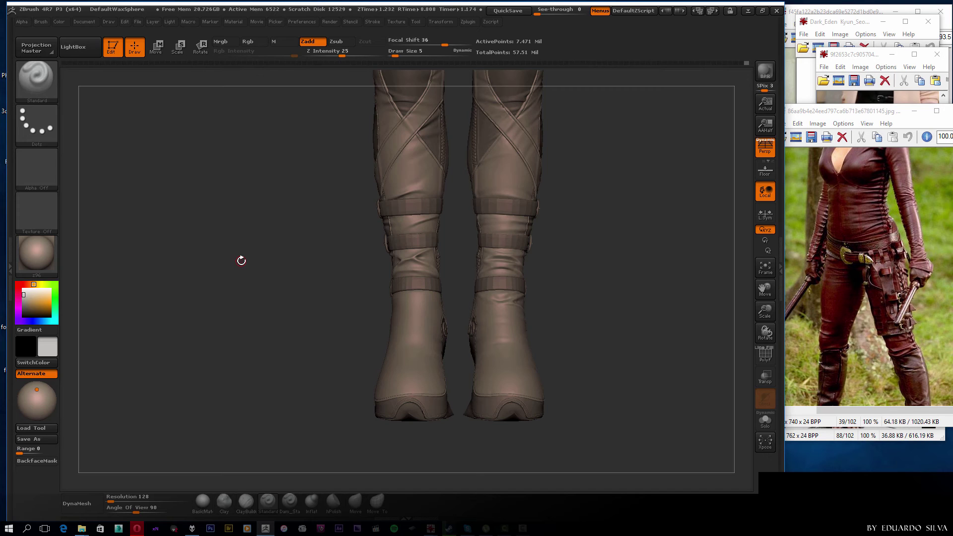
# Save the ZBrush project with Ctrl+S.
pyautogui.hotkey('ctrl', 's')
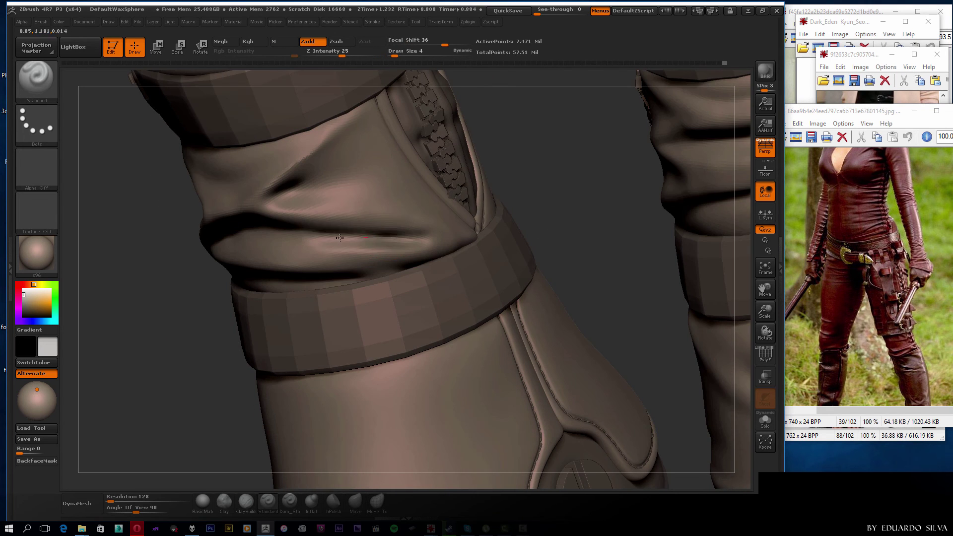
# Deepen and smooth the folds above the strap, and carve a crease across the shaft from the patch.
pyautogui.moveTo(397, 241); pyautogui.dragTo(278, 231)
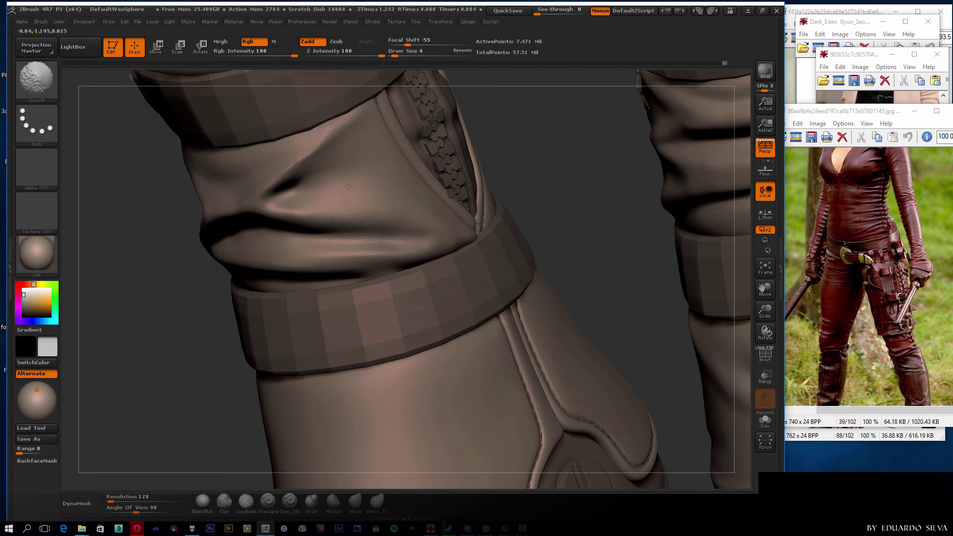
pyautogui.moveTo(558, 187)
pyautogui.mouseDown()
pyautogui.moveTo(404, 167)
pyautogui.moveTo(187, 233)
pyautogui.moveTo(510, 213)
pyautogui.moveTo(309, 185)
pyautogui.moveTo(327, 183)
pyautogui.moveTo(347, 199)
pyautogui.moveTo(573, 205)
pyautogui.moveTo(566, 223)
pyautogui.moveTo(374, 251)
pyautogui.moveTo(396, 270)
pyautogui.moveTo(447, 267)
pyautogui.moveTo(409, 261)
pyautogui.mouseUp()
pyautogui.press('shift')
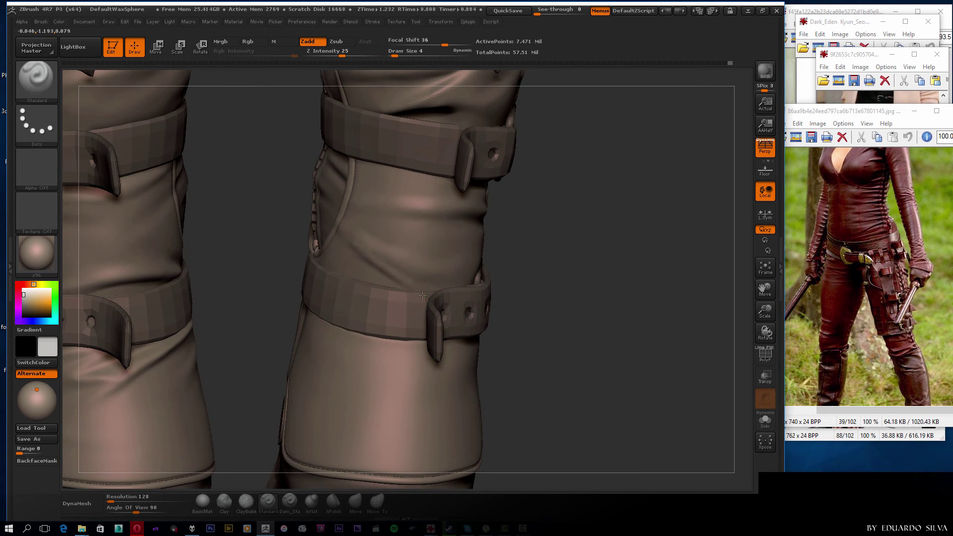
pyautogui.press('shift')
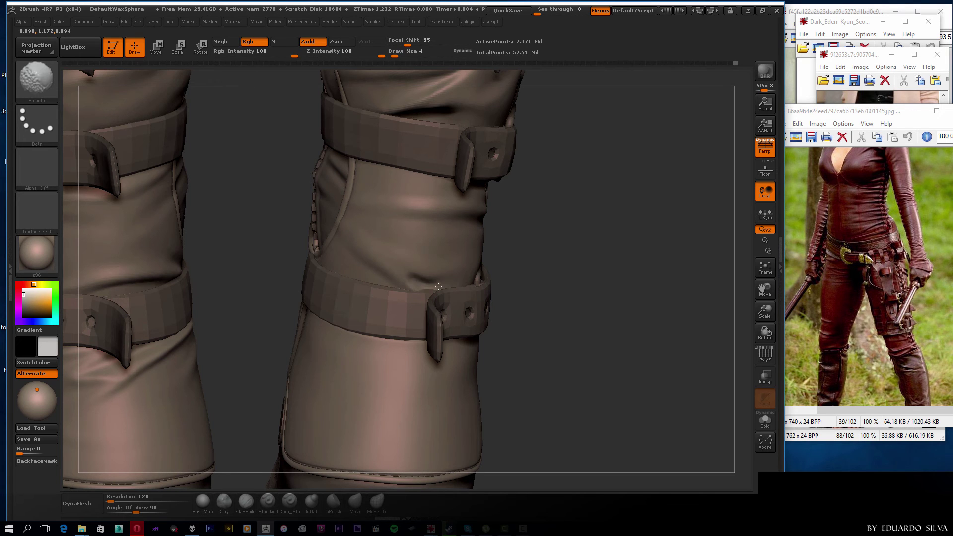
pyautogui.moveTo(334, 227)
pyautogui.mouseDown()
pyautogui.moveTo(596, 259)
pyautogui.moveTo(421, 291)
pyautogui.moveTo(526, 233)
pyautogui.moveTo(313, 203)
pyautogui.mouseUp()
pyautogui.press('shift')
pyautogui.moveTo(546, 258)
pyautogui.keyDown('shift'); pyautogui.mouseDown()
pyautogui.moveTo(430, 331)
pyautogui.moveTo(575, 334)
pyautogui.moveTo(512, 273)
pyautogui.moveTo(644, 248)
pyautogui.mouseUp(); pyautogui.keyUp('shift')
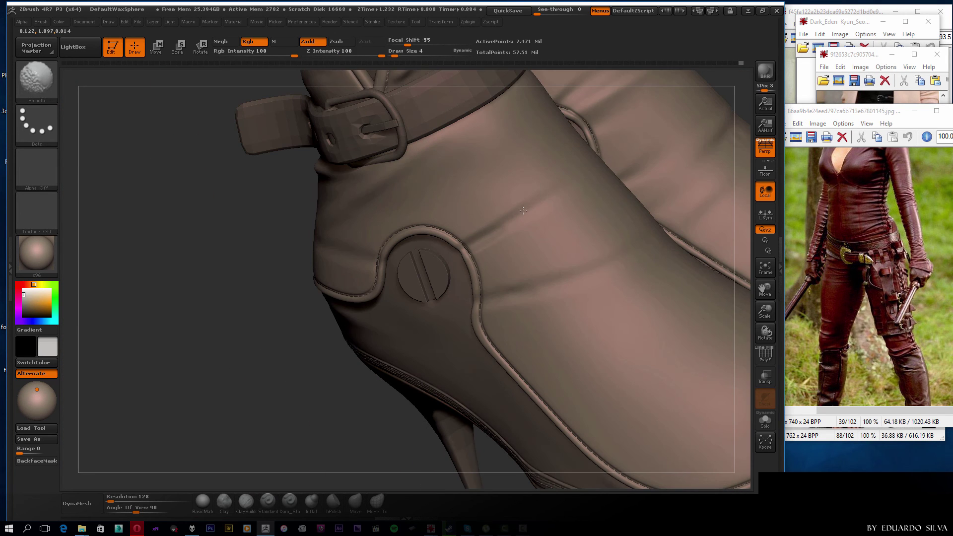
pyautogui.moveTo(477, 296)
pyautogui.mouseDown()
pyautogui.moveTo(620, 256)
pyautogui.moveTo(478, 283)
pyautogui.mouseUp()
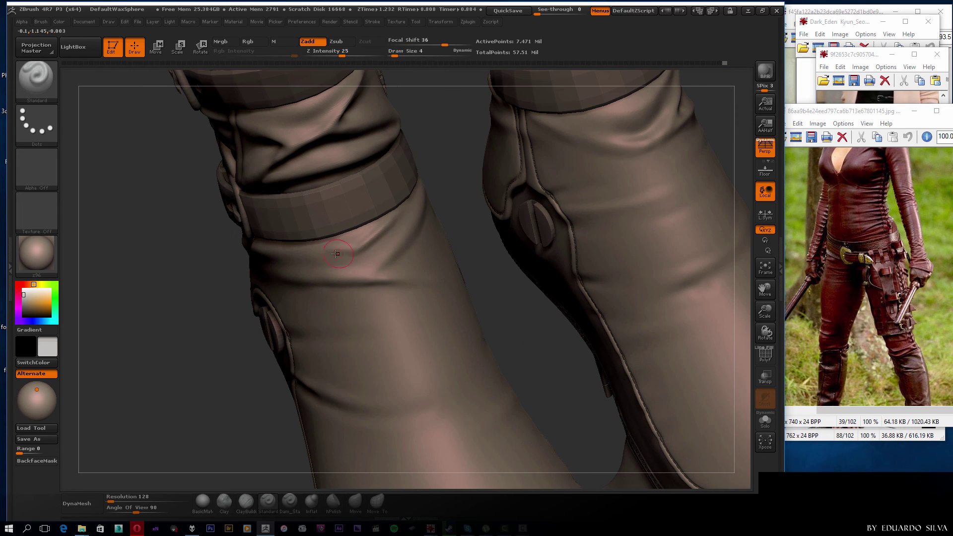
pyautogui.press('shift')
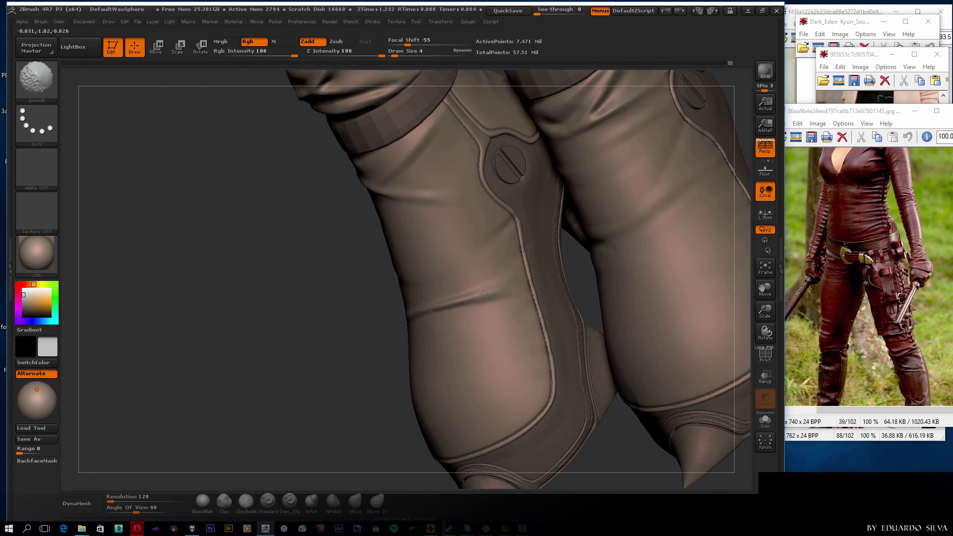
# Smooth the creases on the left boot's lower shaft with a smaller brush.
pyautogui.keyDown('shift'); pyautogui.moveTo(484, 294); pyautogui.dragTo(516, 297); pyautogui.keyUp('shift')
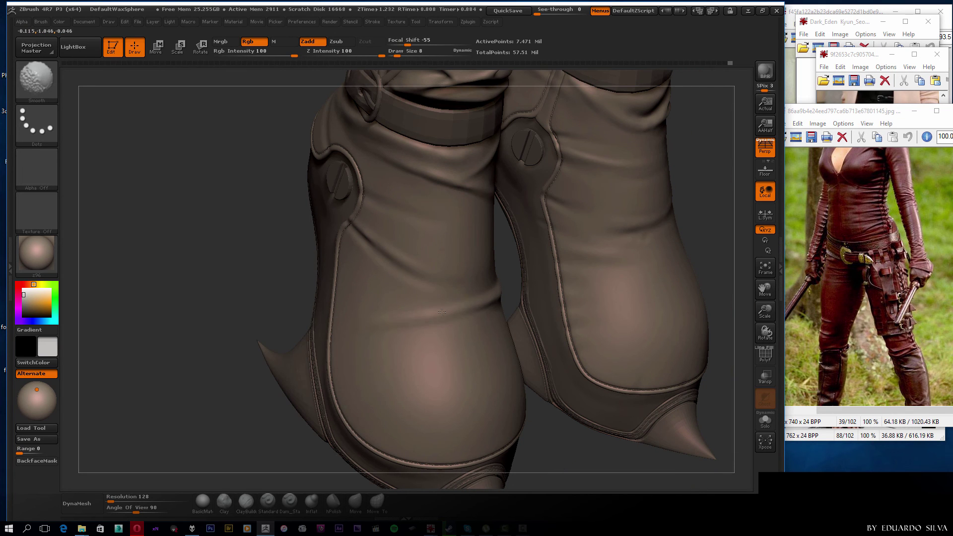
pyautogui.keyDown('shift'); pyautogui.moveTo(497, 288); pyautogui.dragTo(440, 296); pyautogui.keyUp('shift')
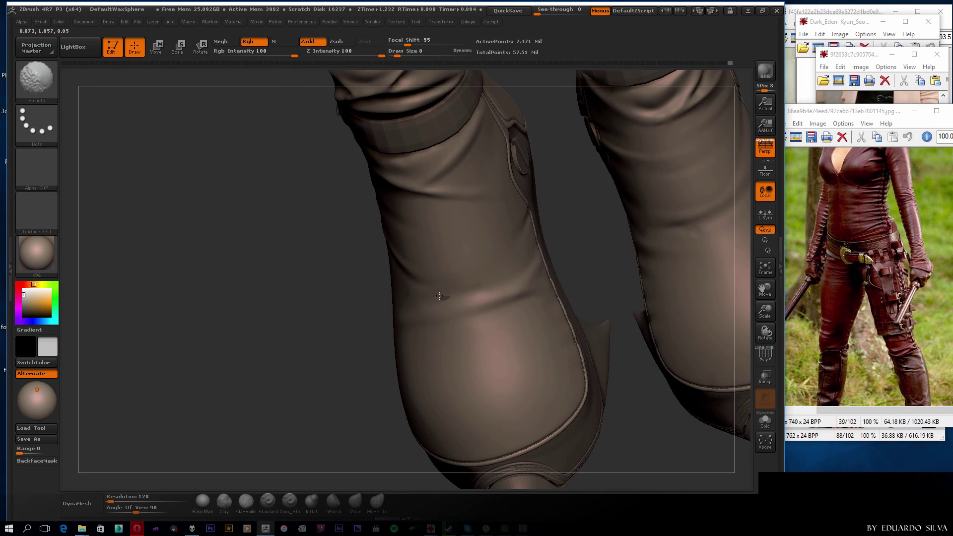
pyautogui.moveTo(300, 329); pyautogui.dragTo(424, 300)
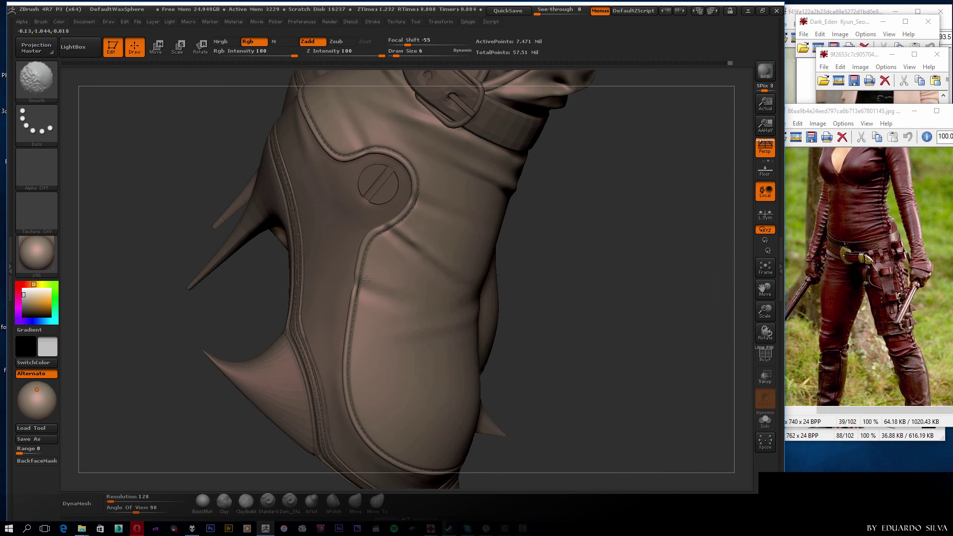
pyautogui.moveTo(367, 279)
pyautogui.mouseDown()
pyautogui.moveTo(323, 331)
pyautogui.moveTo(362, 213)
pyautogui.moveTo(425, 243)
pyautogui.moveTo(358, 224)
pyautogui.moveTo(378, 223)
pyautogui.mouseUp()
# Inspect both knee zippers close up, then frame the full legs from the front.
pyautogui.moveTo(298, 238)
pyautogui.keyDown('alt'); pyautogui.mouseDown()
pyautogui.moveTo(261, 268)
pyautogui.moveTo(248, 323)
pyautogui.moveTo(308, 279)
pyautogui.moveTo(425, 261)
pyautogui.moveTo(328, 341)
pyautogui.moveTo(238, 254)
pyautogui.mouseUp(); pyautogui.keyUp('alt')
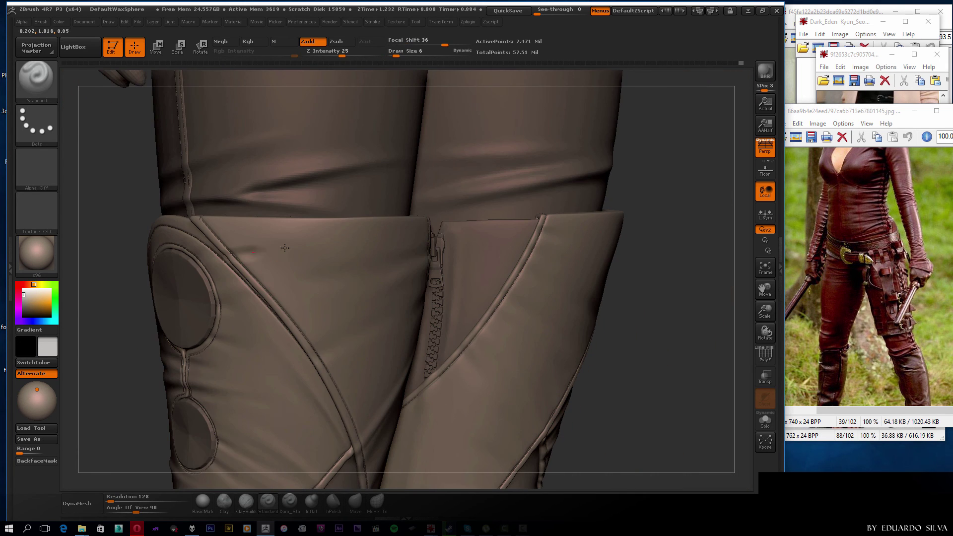
pyautogui.moveTo(110, 292)
pyautogui.mouseDown()
pyautogui.moveTo(452, 245)
pyautogui.moveTo(345, 255)
pyautogui.mouseUp()
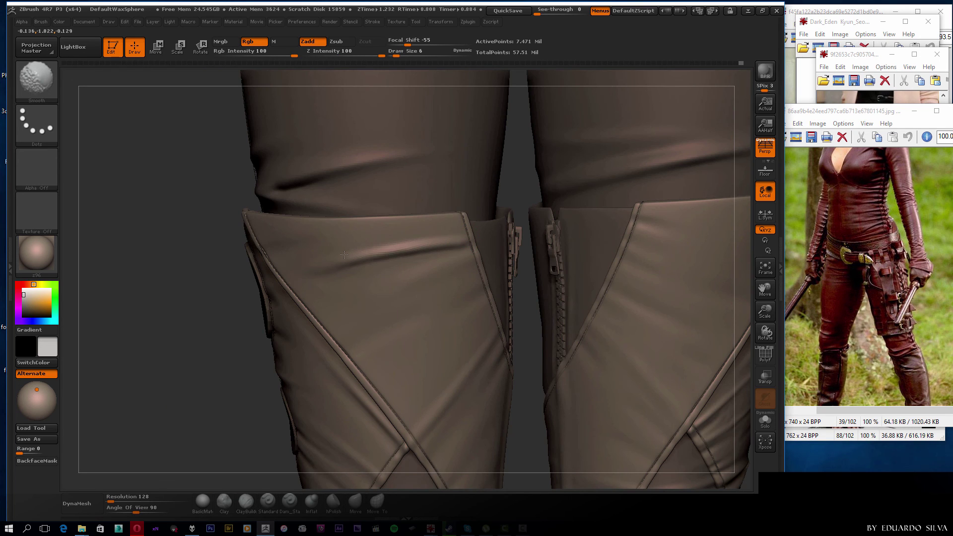
pyautogui.moveTo(288, 283)
pyautogui.mouseDown()
pyautogui.moveTo(246, 272)
pyautogui.moveTo(495, 201)
pyautogui.mouseUp()
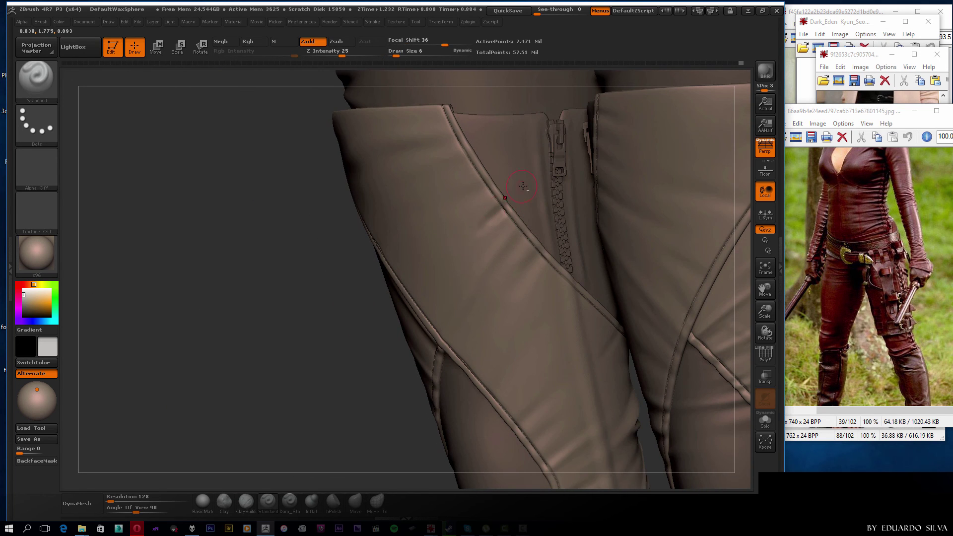
pyautogui.press('f')
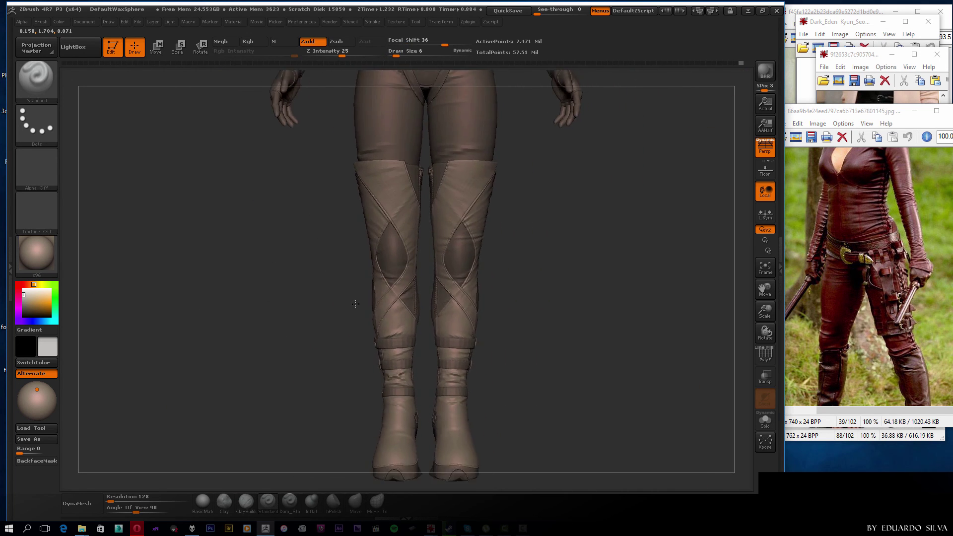
pyautogui.moveTo(228, 302); pyautogui.dragTo(550, 306)
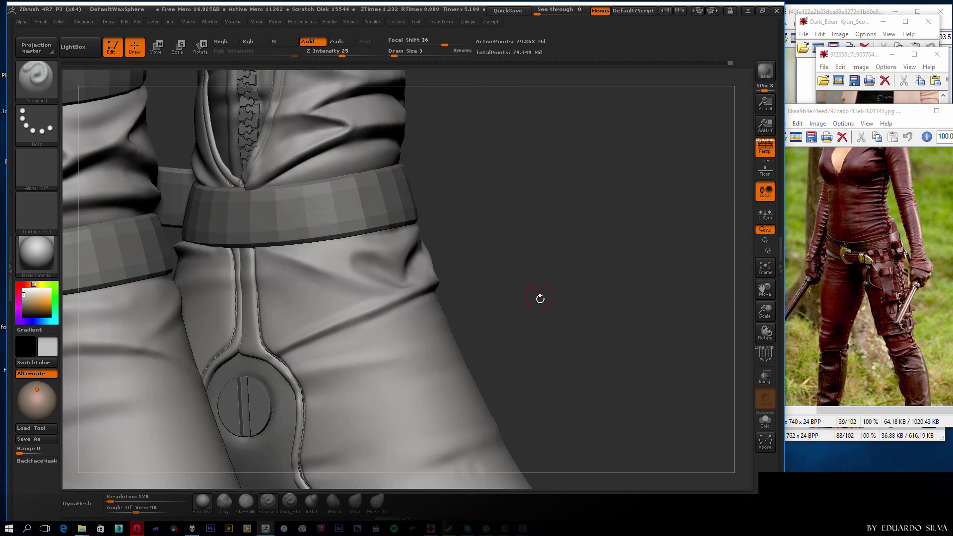
# Deepen the crease beside the second round patch on the upper boot shaft.
pyautogui.moveTo(540, 298); pyautogui.dragTo(237, 344)
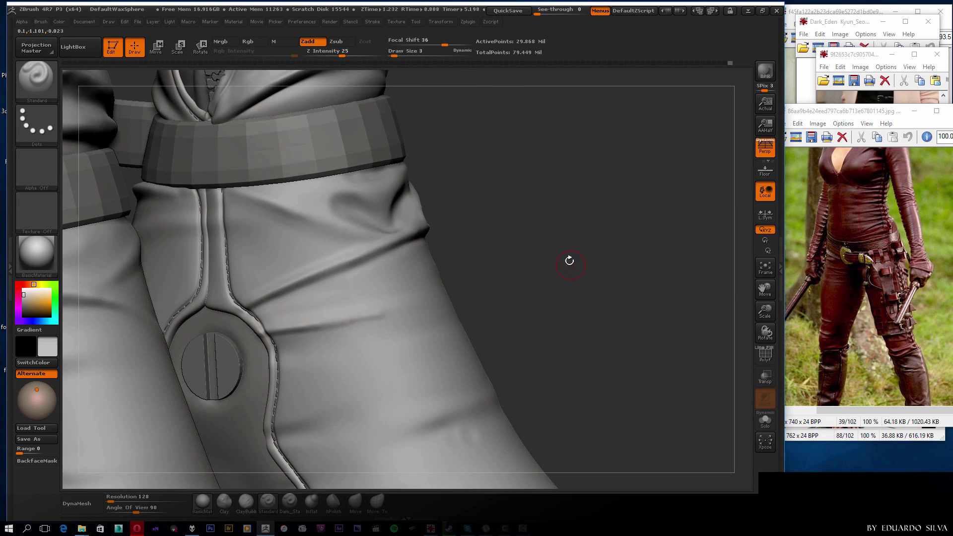
pyautogui.moveTo(571, 260); pyautogui.dragTo(396, 248)
pyautogui.press('shift')
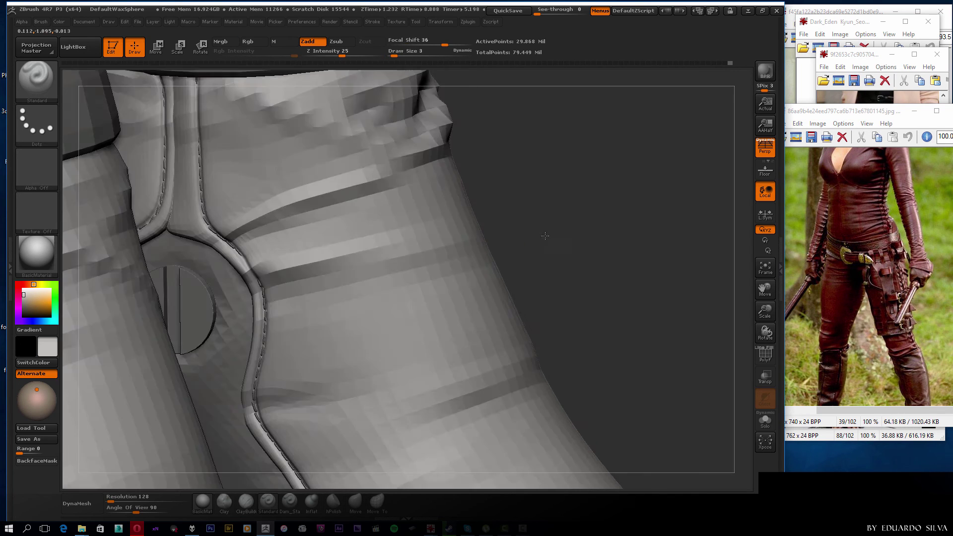
pyautogui.moveTo(350, 260); pyautogui.dragTo(526, 204)
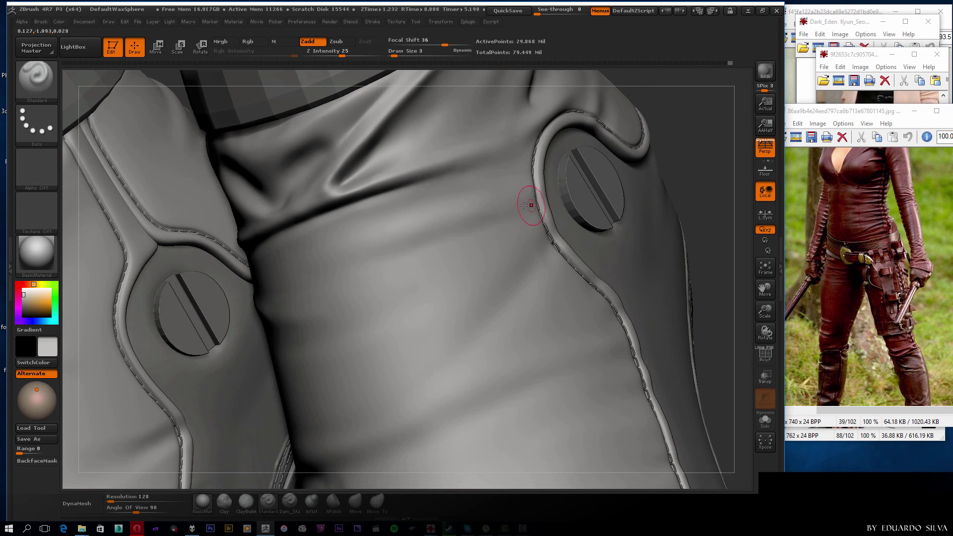
pyautogui.moveTo(337, 268); pyautogui.dragTo(548, 211)
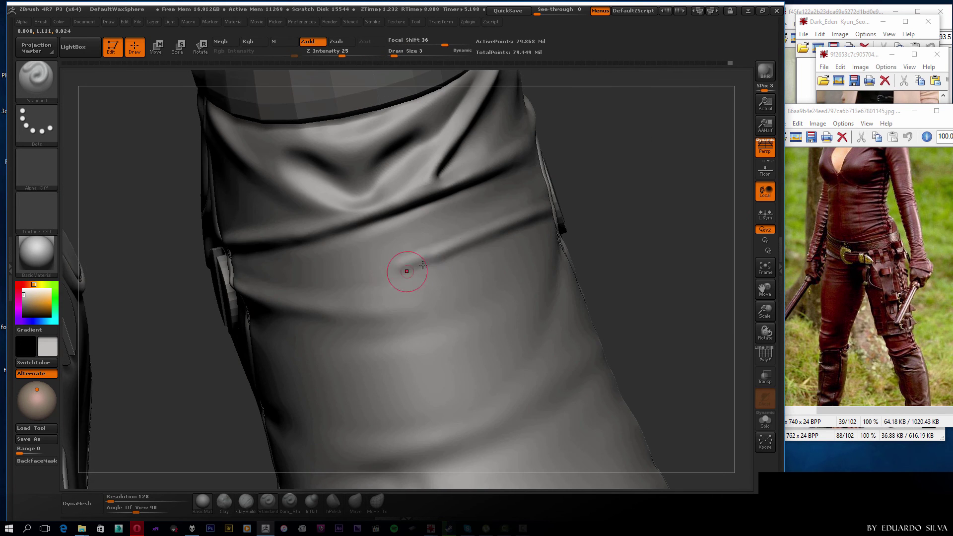
pyautogui.press('shift')
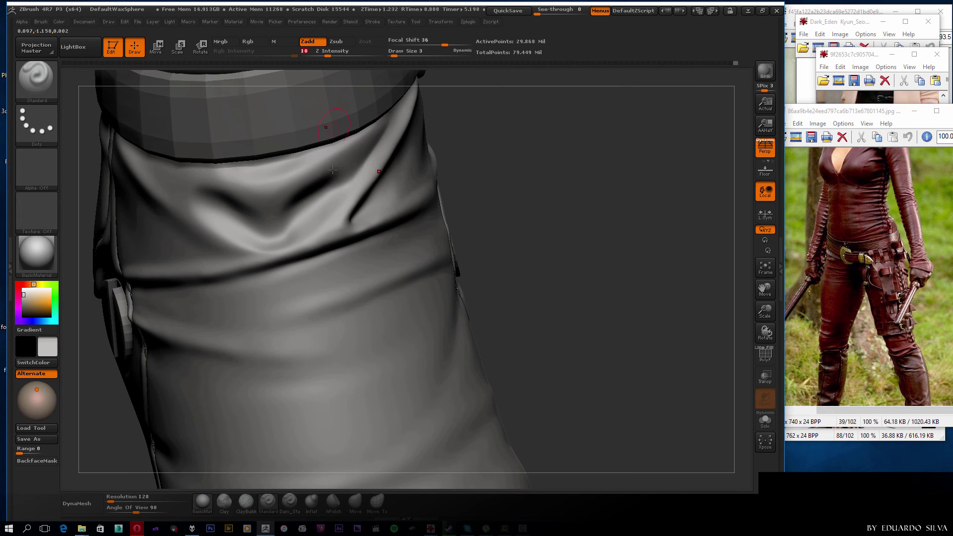
pyautogui.press('shift')
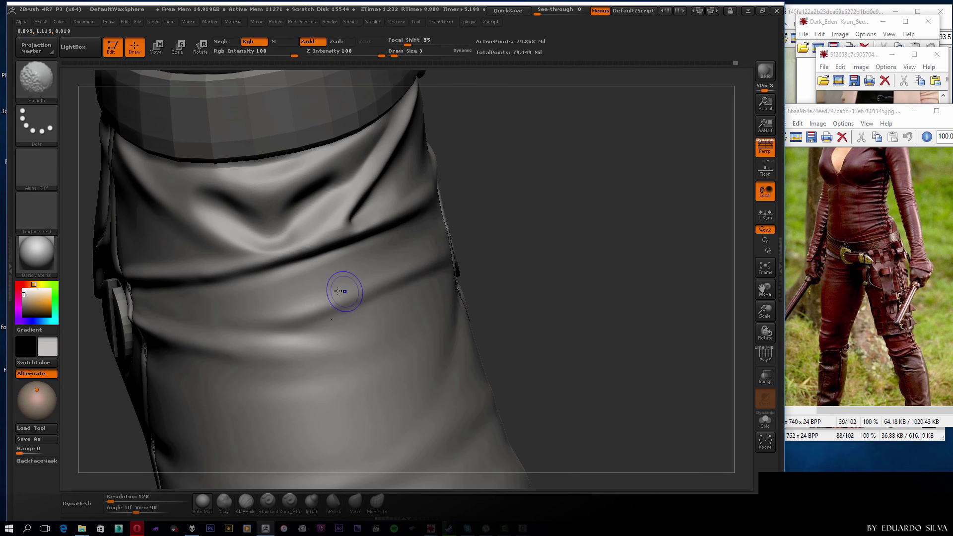
pyautogui.press('shift')
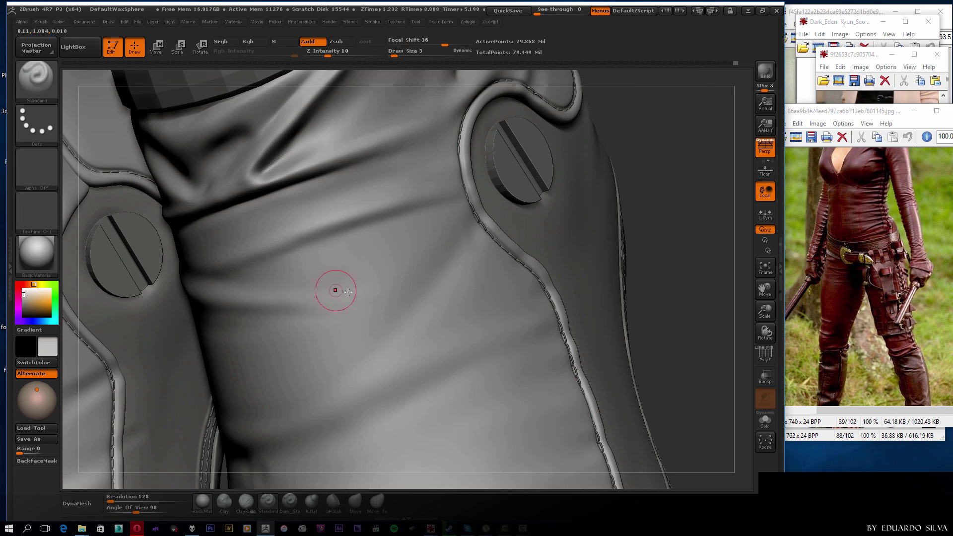
pyautogui.press('shift')
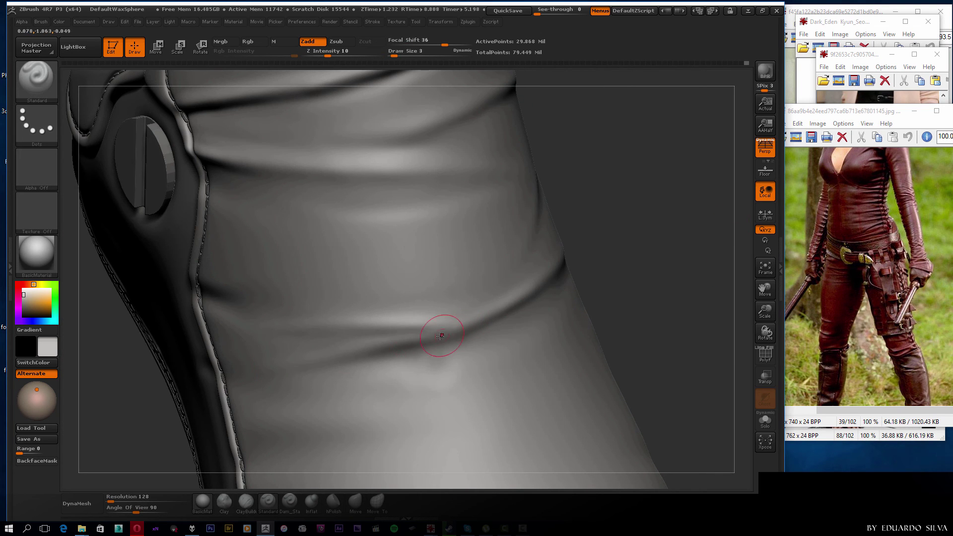
# Smooth and carve the horizontal creases on the boot top, then save the project.
pyautogui.keyDown('shift'); pyautogui.moveTo(466, 332); pyautogui.dragTo(456, 346); pyautogui.keyUp('shift')
pyautogui.moveTo(364, 316)
pyautogui.mouseDown()
pyautogui.moveTo(335, 326)
pyautogui.moveTo(365, 344)
pyautogui.moveTo(532, 266)
pyautogui.mouseUp()
pyautogui.moveTo(343, 357); pyautogui.dragTo(300, 347)
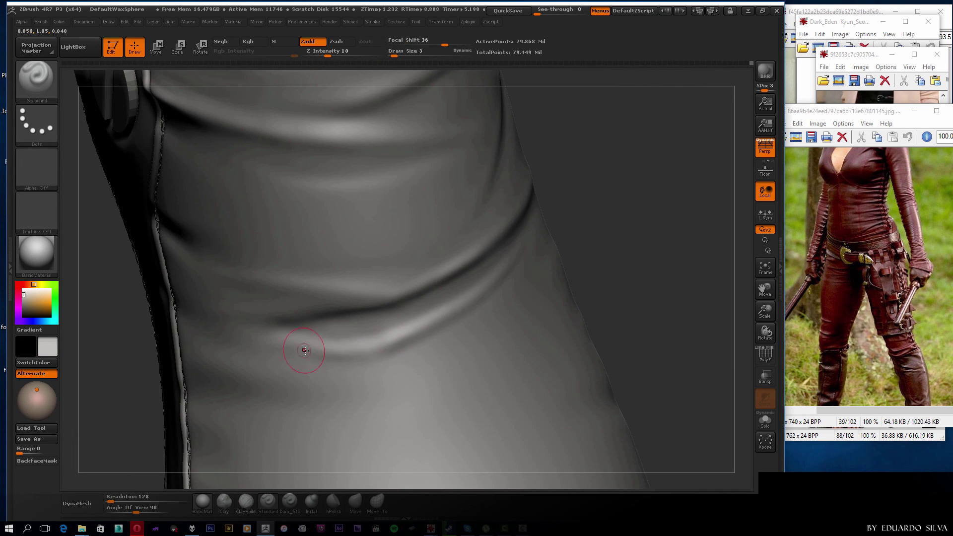
pyautogui.keyDown('shift'); pyautogui.moveTo(420, 326); pyautogui.dragTo(365, 354); pyautogui.keyUp('shift')
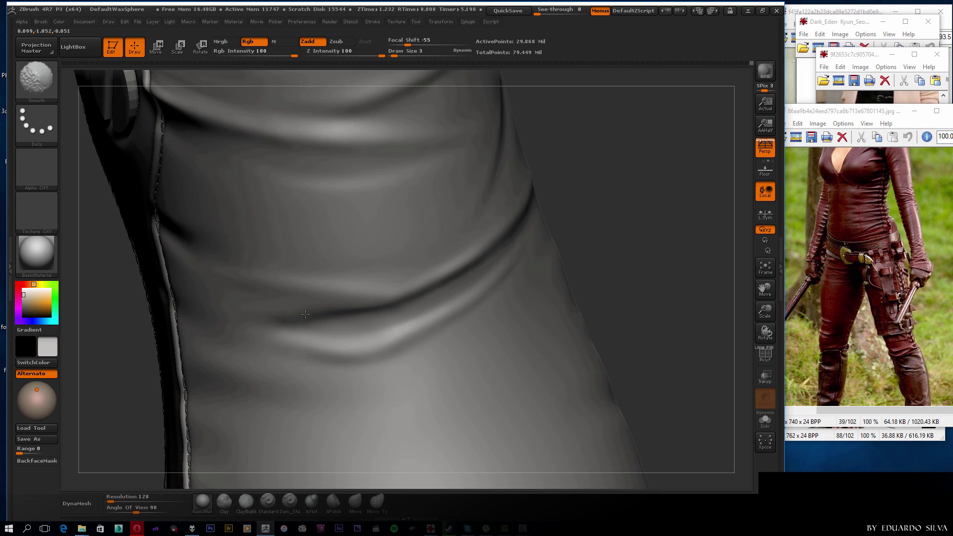
pyautogui.moveTo(305, 314)
pyautogui.mouseDown()
pyautogui.moveTo(367, 333)
pyautogui.moveTo(436, 292)
pyautogui.moveTo(325, 330)
pyautogui.mouseUp()
pyautogui.moveTo(440, 306); pyautogui.dragTo(367, 322)
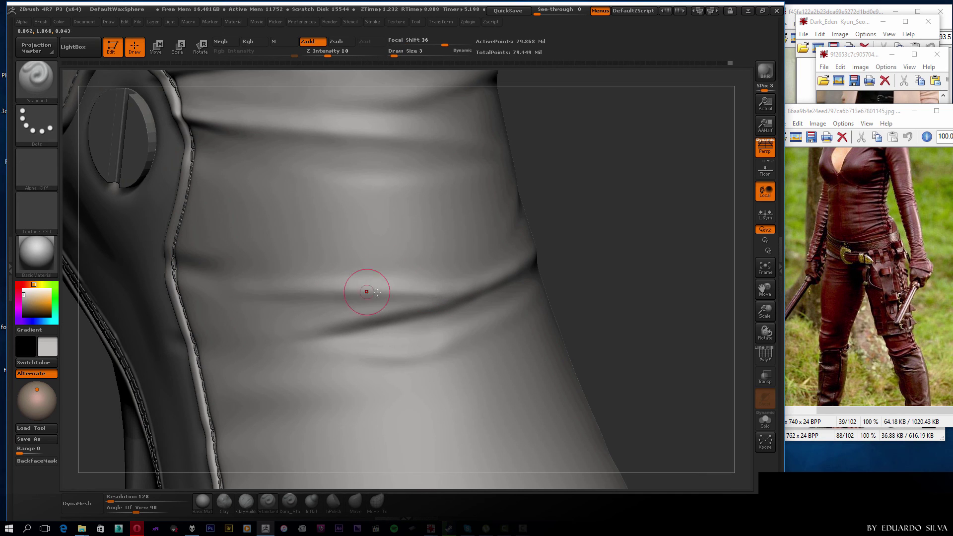
pyautogui.moveTo(241, 290)
pyautogui.mouseDown()
pyautogui.moveTo(407, 301)
pyautogui.moveTo(380, 315)
pyautogui.mouseUp()
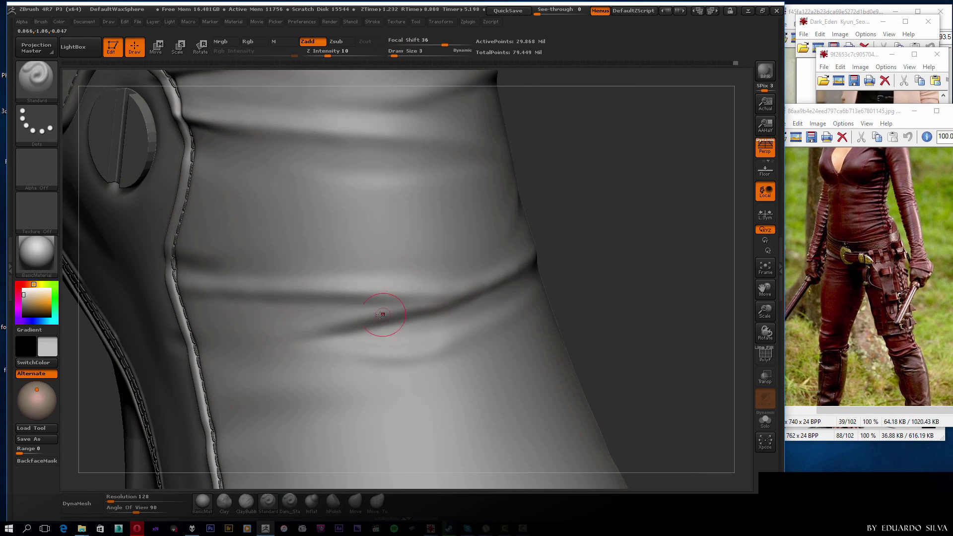
pyautogui.hotkey('ctrl', 's')
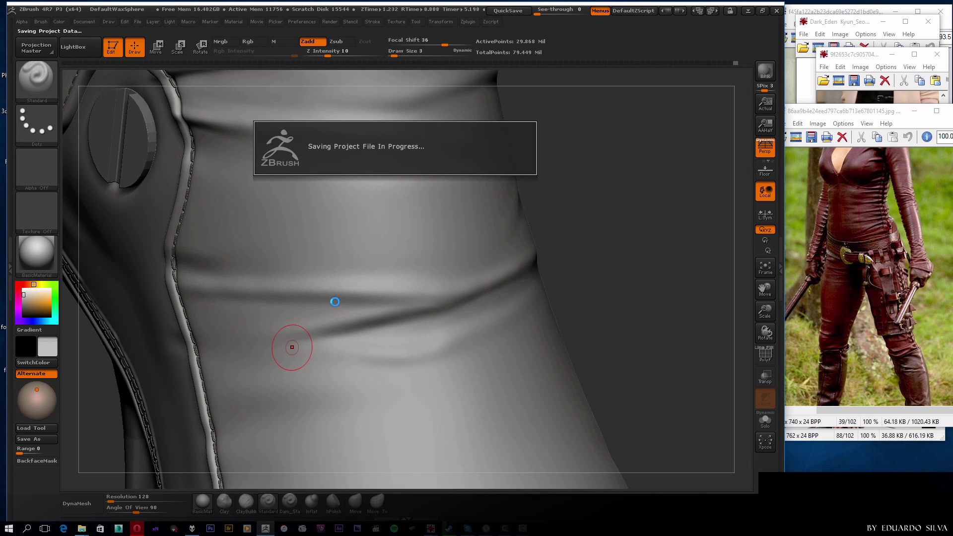
# Deepen and smooth the crease on the boot shaft just below the buckled strap.
pyautogui.click(568, 318)
pyautogui.moveTo(566, 315)
pyautogui.mouseDown()
pyautogui.moveTo(555, 268)
pyautogui.moveTo(559, 202)
pyautogui.moveTo(604, 164)
pyautogui.moveTo(373, 285)
pyautogui.mouseUp()
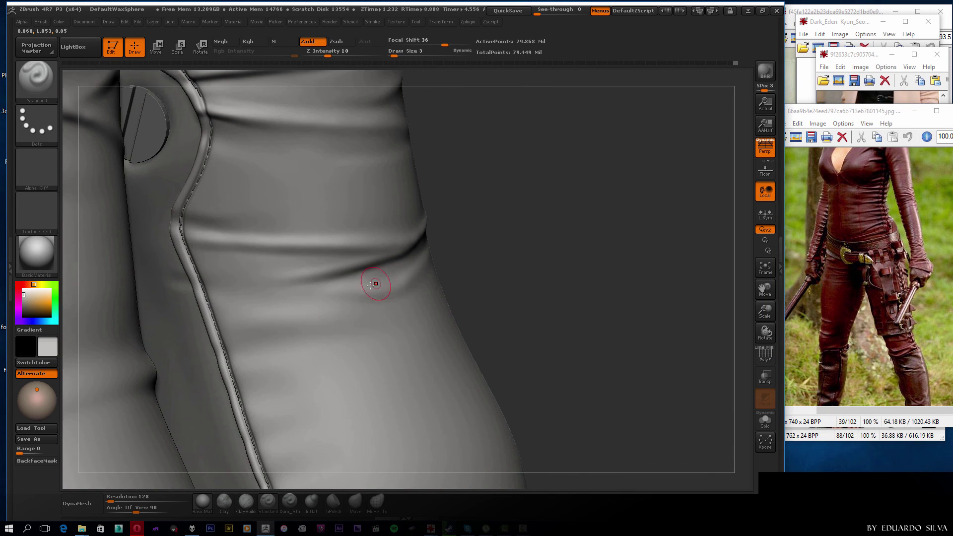
pyautogui.press('shift')
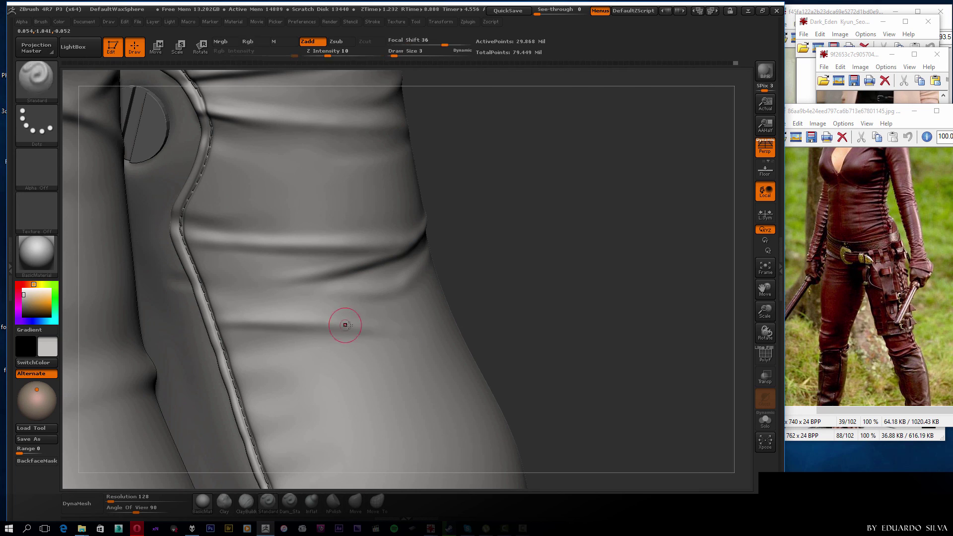
pyautogui.moveTo(273, 270); pyautogui.dragTo(372, 259)
pyautogui.moveTo(308, 255)
pyautogui.mouseDown()
pyautogui.moveTo(286, 277)
pyautogui.moveTo(201, 268)
pyautogui.mouseUp()
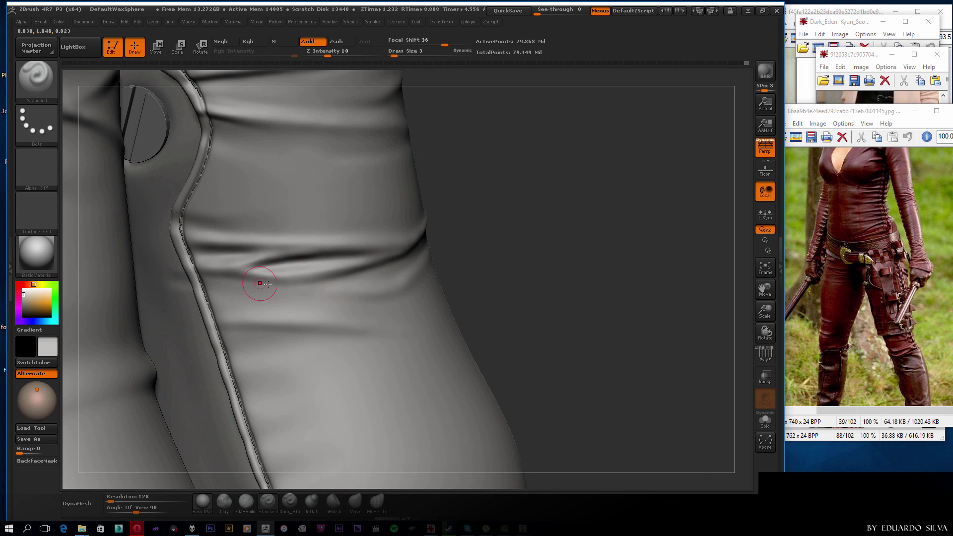
pyautogui.press('shift')
pyautogui.moveTo(328, 289)
pyautogui.keyDown('alt'); pyautogui.mouseDown()
pyautogui.moveTo(570, 250)
pyautogui.moveTo(592, 270)
pyautogui.moveTo(189, 295)
pyautogui.moveTo(287, 251)
pyautogui.moveTo(298, 256)
pyautogui.moveTo(251, 266)
pyautogui.mouseUp(); pyautogui.keyUp('alt')
# Smooth the diagonal shaft wrinkles on both boots, working onto the right boot.
pyautogui.press('shift')
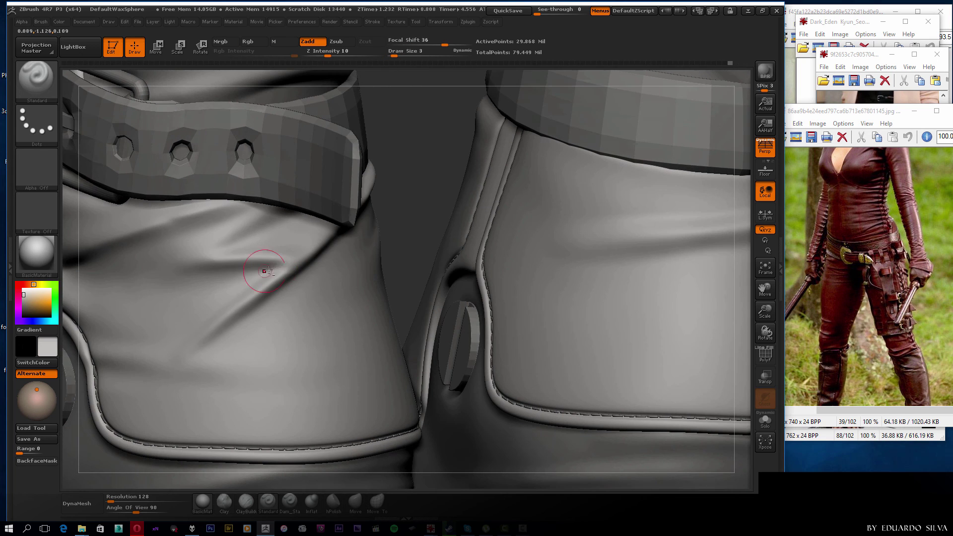
pyautogui.press('shift')
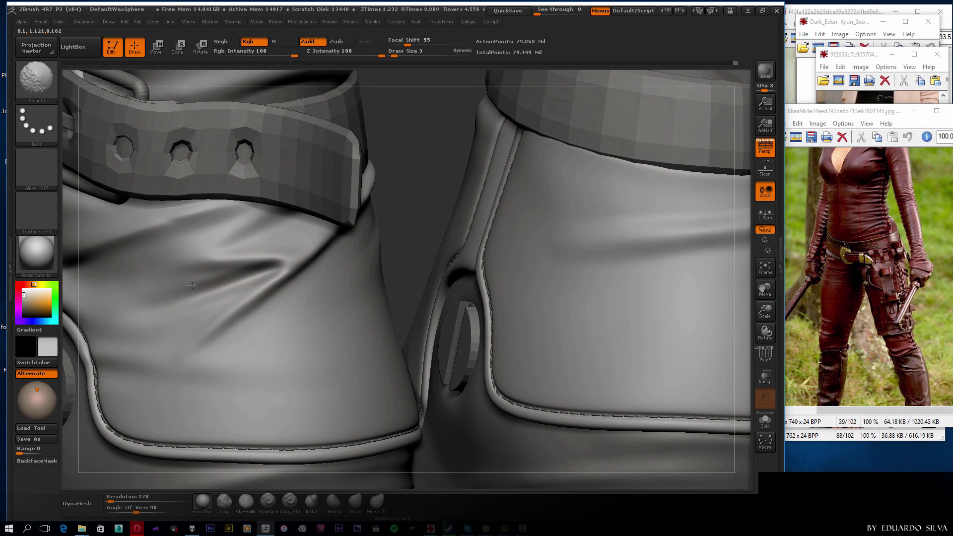
pyautogui.moveTo(238, 287)
pyautogui.mouseDown()
pyautogui.moveTo(453, 270)
pyautogui.moveTo(207, 326)
pyautogui.mouseUp()
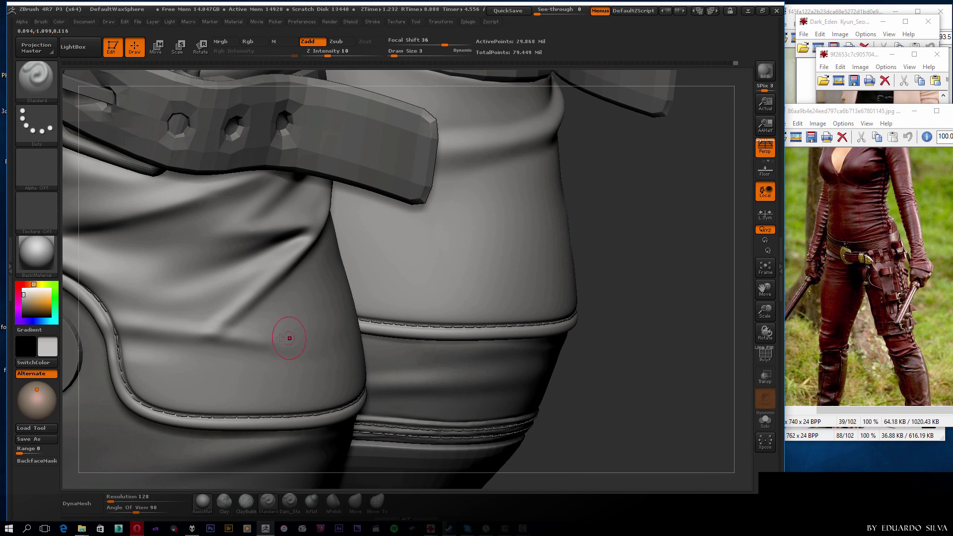
pyautogui.press('shift')
pyautogui.moveTo(296, 344); pyautogui.dragTo(223, 202)
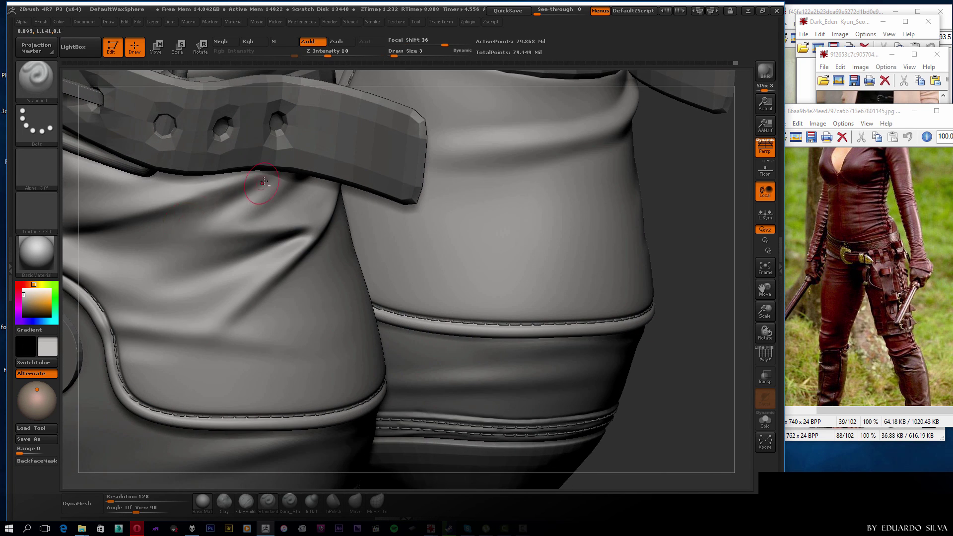
pyautogui.press('shift')
pyautogui.moveTo(585, 219); pyautogui.dragTo(733, 213)
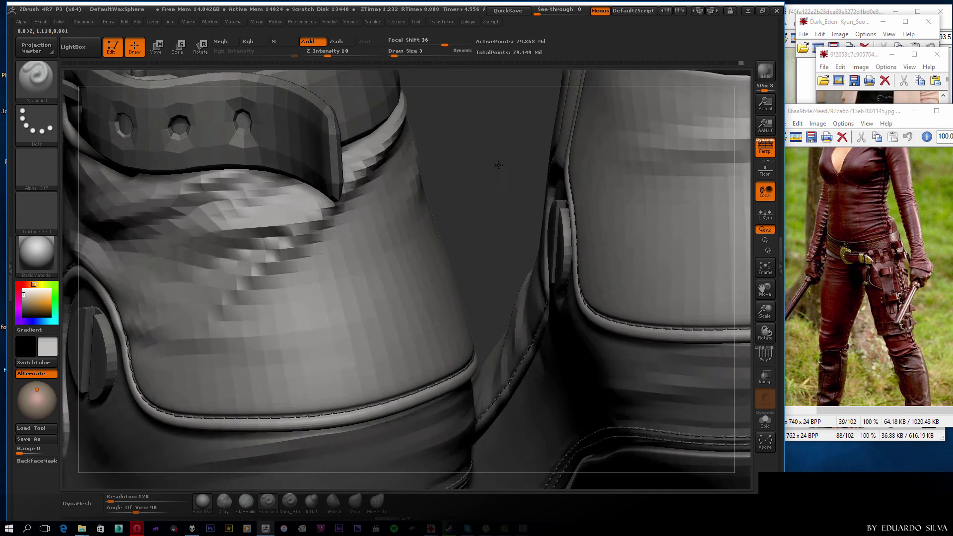
# Solo the boot subtool and frame a low view of both boots.
pyautogui.click(781, 268)
pyautogui.keyDown('shift'); pyautogui.click(763, 214); pyautogui.keyUp('shift')
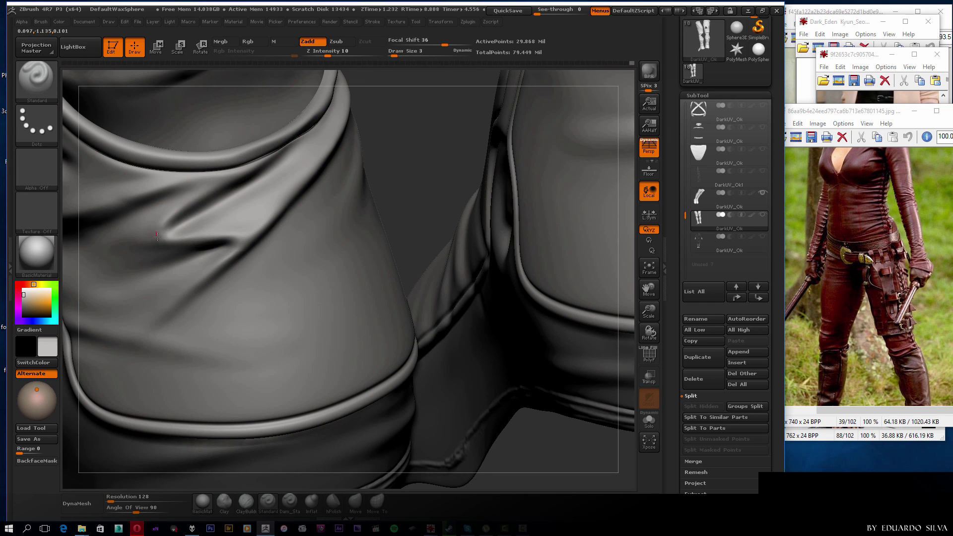
pyautogui.moveTo(157, 236); pyautogui.dragTo(171, 230)
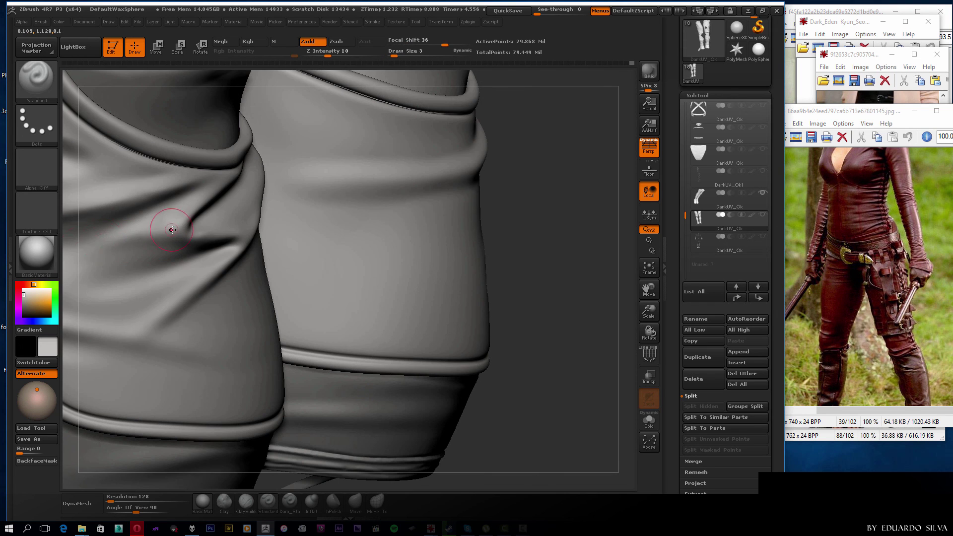
pyautogui.moveTo(115, 238)
pyautogui.mouseDown()
pyautogui.moveTo(139, 316)
pyautogui.moveTo(322, 263)
pyautogui.mouseUp()
# Carve and Shift-smooth creases across the boot cuffs.
pyautogui.press('shift')
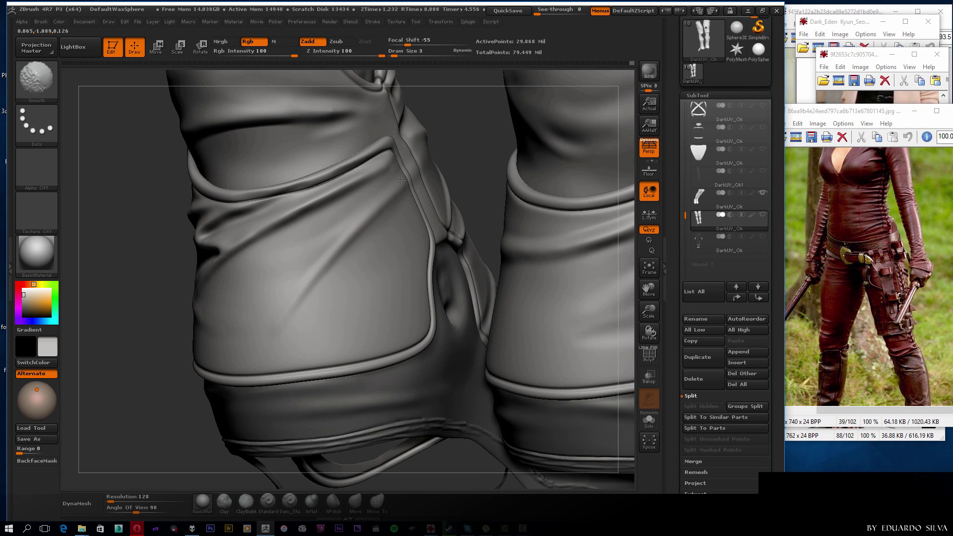
pyautogui.keyDown('shift'); pyautogui.moveTo(141, 308); pyautogui.dragTo(231, 292); pyautogui.keyUp('shift')
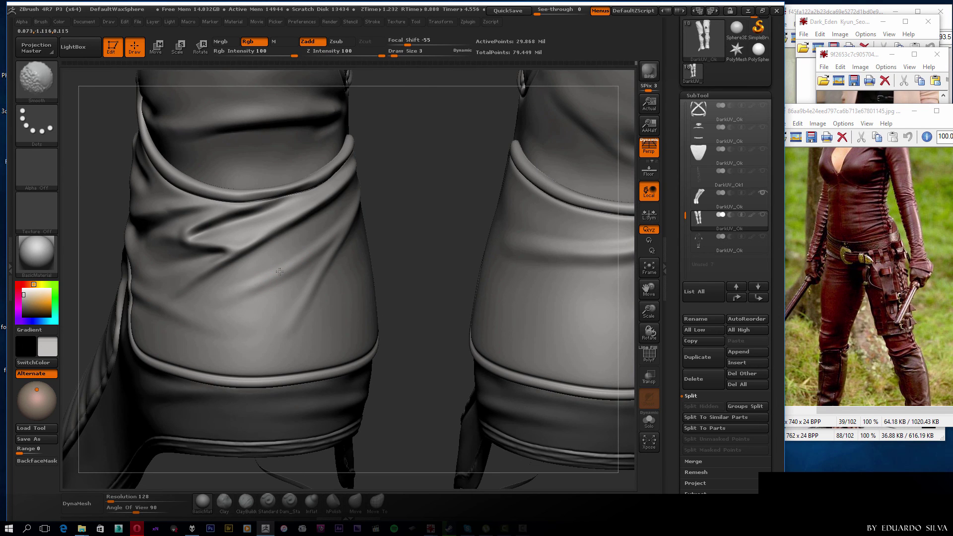
pyautogui.moveTo(404, 219); pyautogui.dragTo(337, 251)
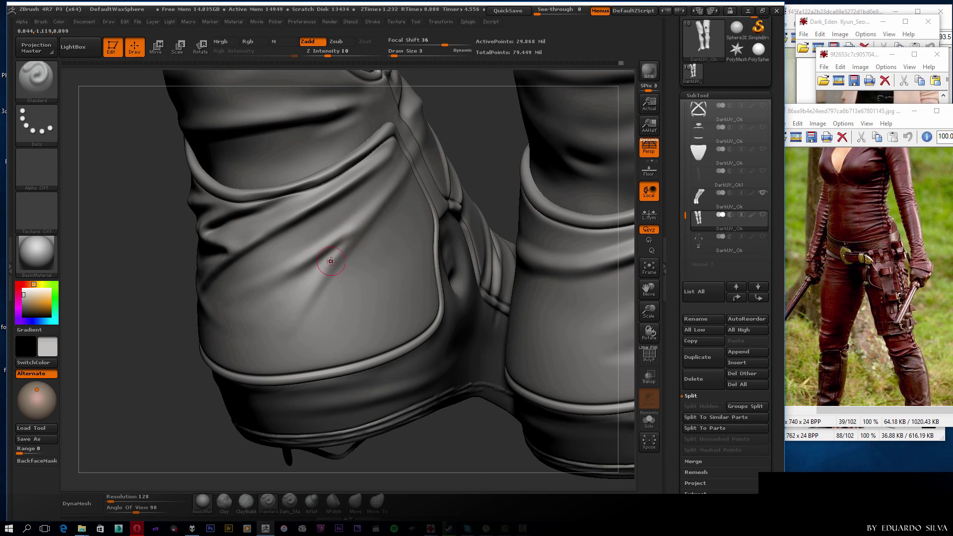
pyautogui.press('shift')
pyautogui.moveTo(322, 247); pyautogui.dragTo(341, 188)
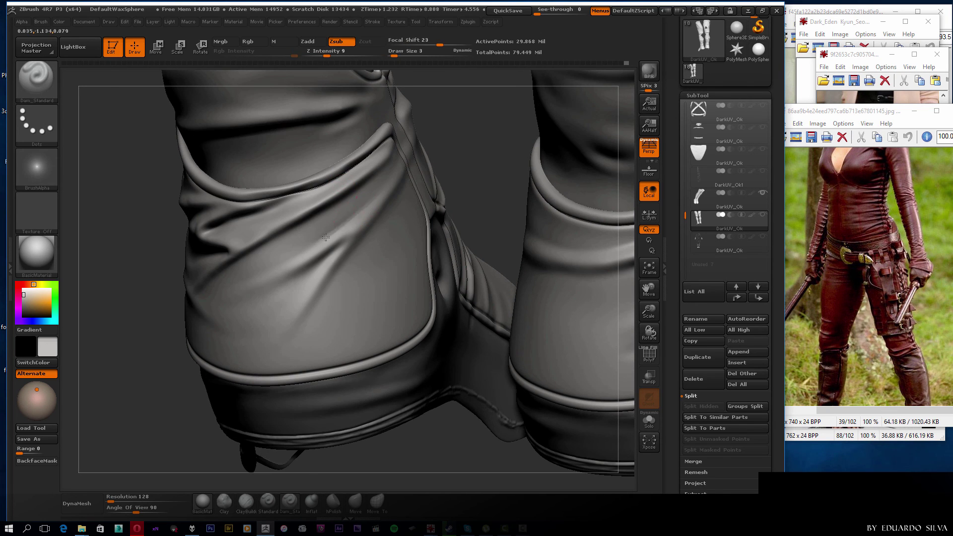
pyautogui.moveTo(325, 238); pyautogui.dragTo(354, 202)
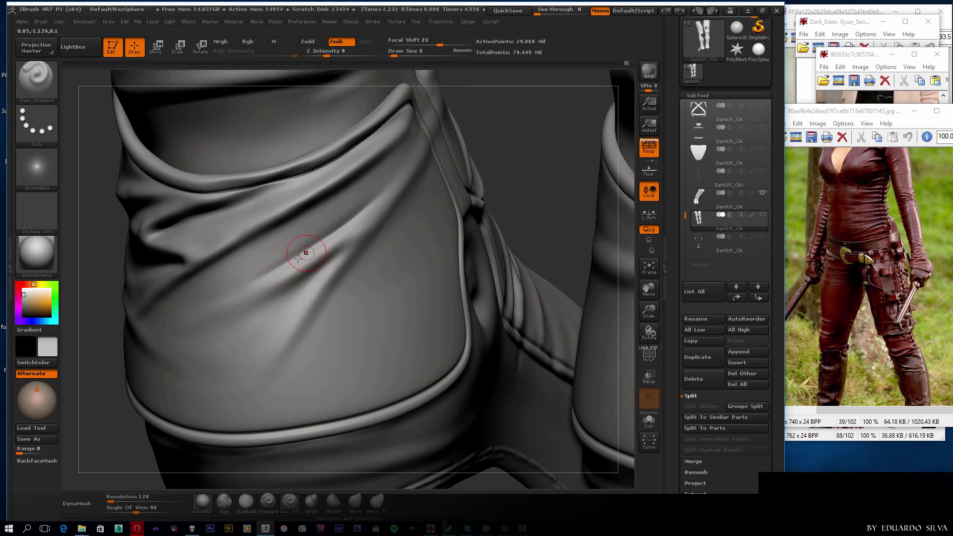
# Smooth the cuff creases, then fit the whole boot and turn to a side view.
pyautogui.moveTo(528, 165); pyautogui.dragTo(267, 243)
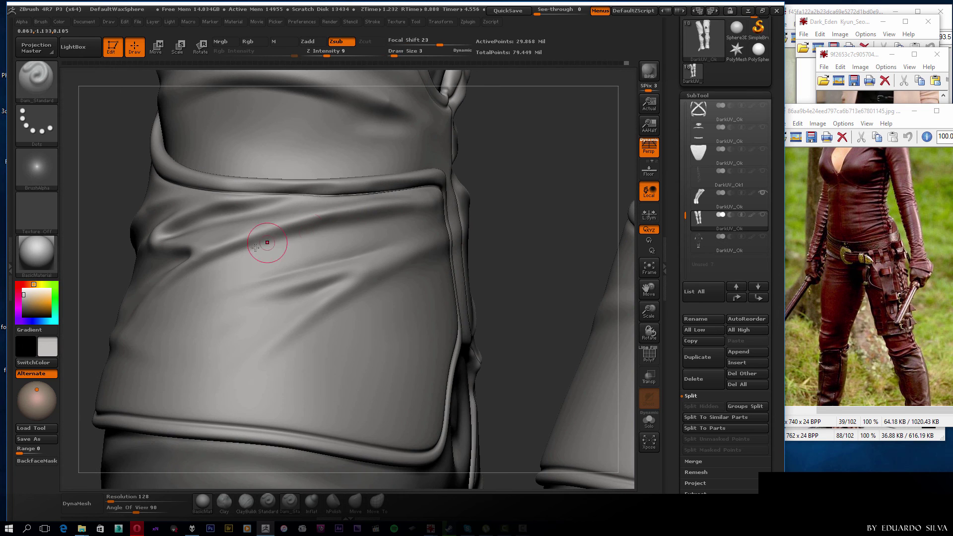
pyautogui.moveTo(224, 267)
pyautogui.mouseDown()
pyautogui.moveTo(411, 177)
pyautogui.moveTo(340, 170)
pyautogui.mouseUp()
pyautogui.press('shift')
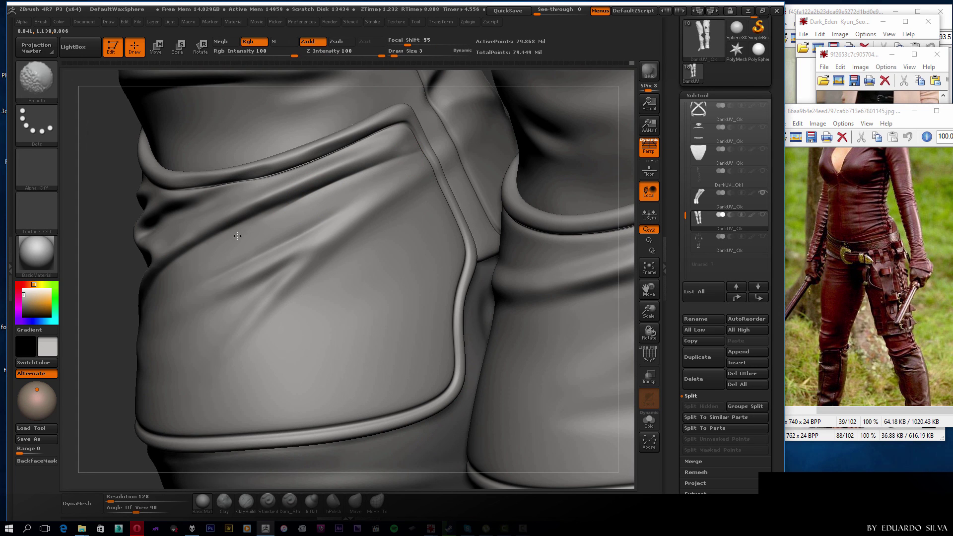
pyautogui.press('f')
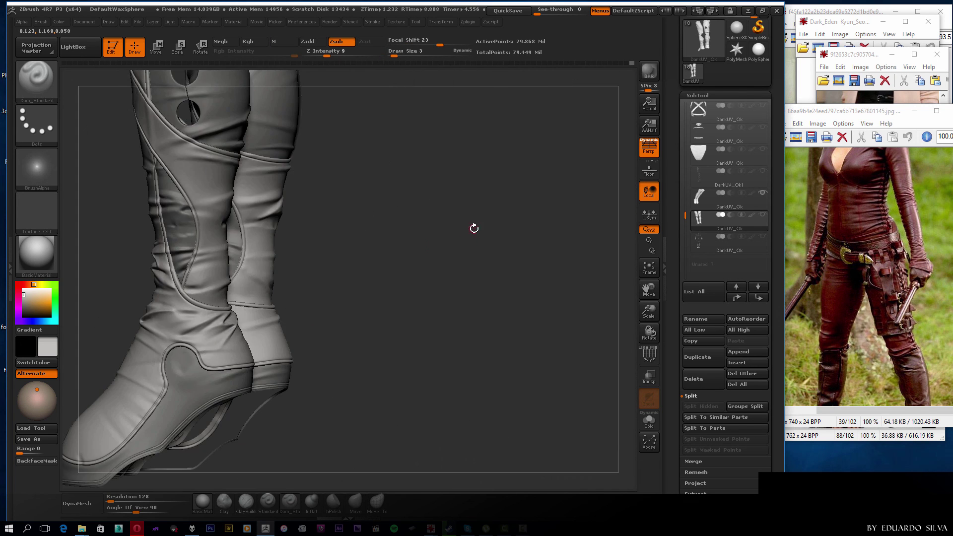
pyautogui.moveTo(472, 228)
pyautogui.mouseDown()
pyautogui.moveTo(509, 234)
pyautogui.moveTo(457, 277)
pyautogui.moveTo(517, 255)
pyautogui.moveTo(563, 258)
pyautogui.moveTo(477, 276)
pyautogui.moveTo(445, 303)
pyautogui.moveTo(481, 318)
pyautogui.moveTo(149, 177)
pyautogui.moveTo(106, 346)
pyautogui.moveTo(445, 229)
pyautogui.moveTo(299, 252)
pyautogui.mouseUp()
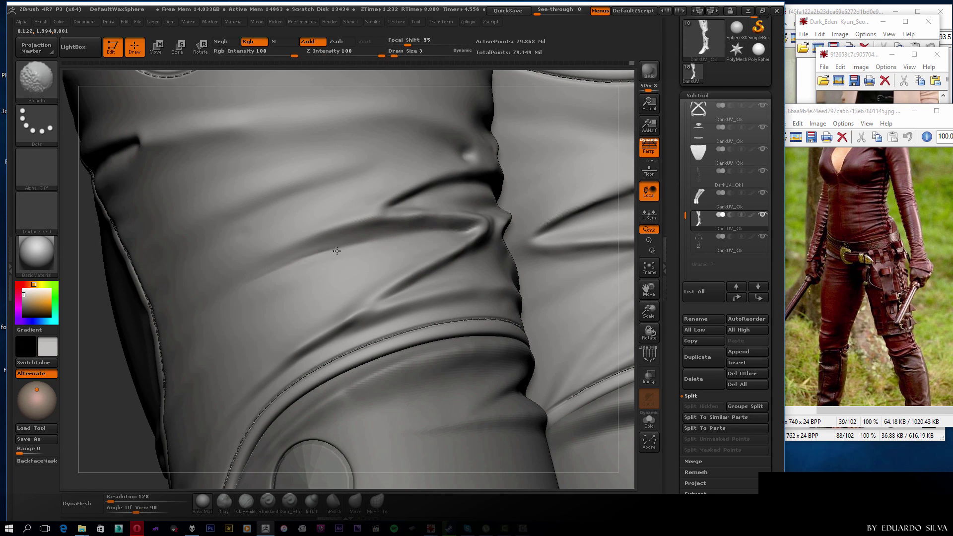
# Fit the mesh, collapse the tray, zoom onto the shaft and raise Draw Size to 3.
pyautogui.moveTo(251, 282)
pyautogui.mouseDown()
pyautogui.moveTo(138, 315)
pyautogui.moveTo(526, 238)
pyautogui.moveTo(191, 298)
pyautogui.mouseUp()
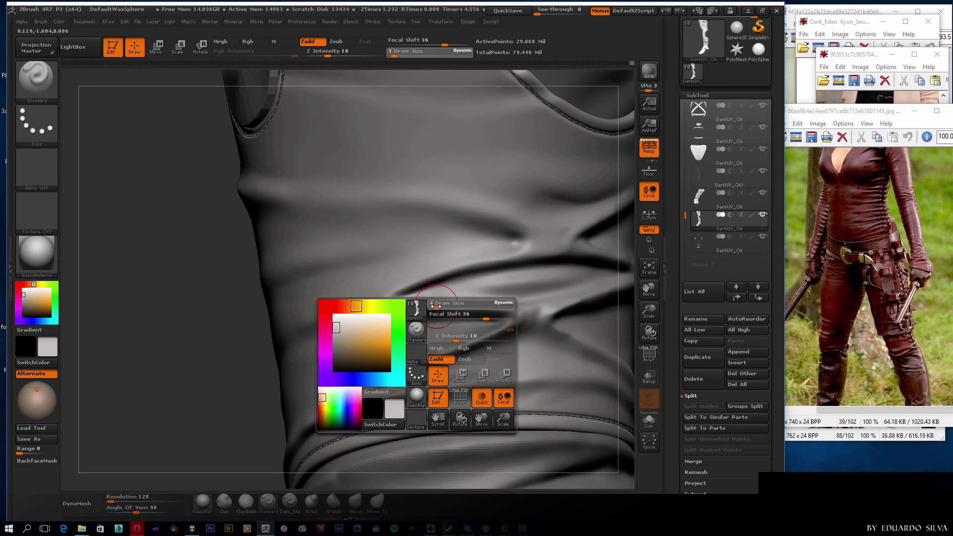
pyautogui.press('f')
pyautogui.click(664, 271)
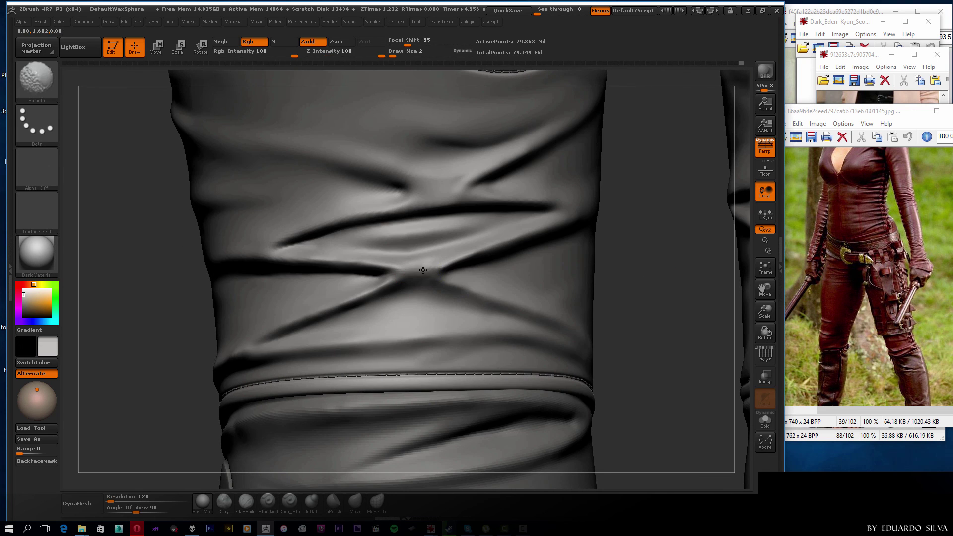
pyautogui.keyDown('alt'); pyautogui.moveTo(385, 289); pyautogui.dragTo(628, 305); pyautogui.keyUp('alt')
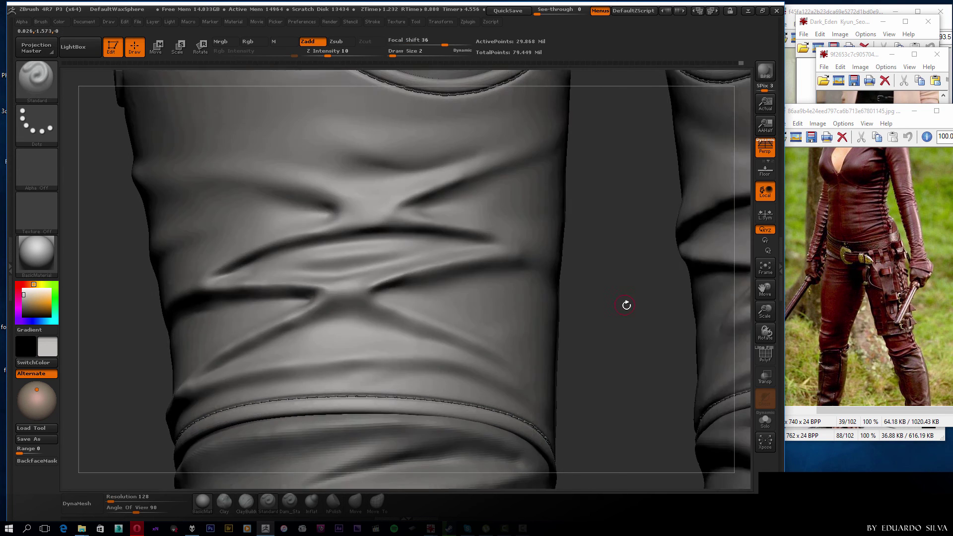
pyautogui.moveTo(383, 206); pyautogui.dragTo(555, 246)
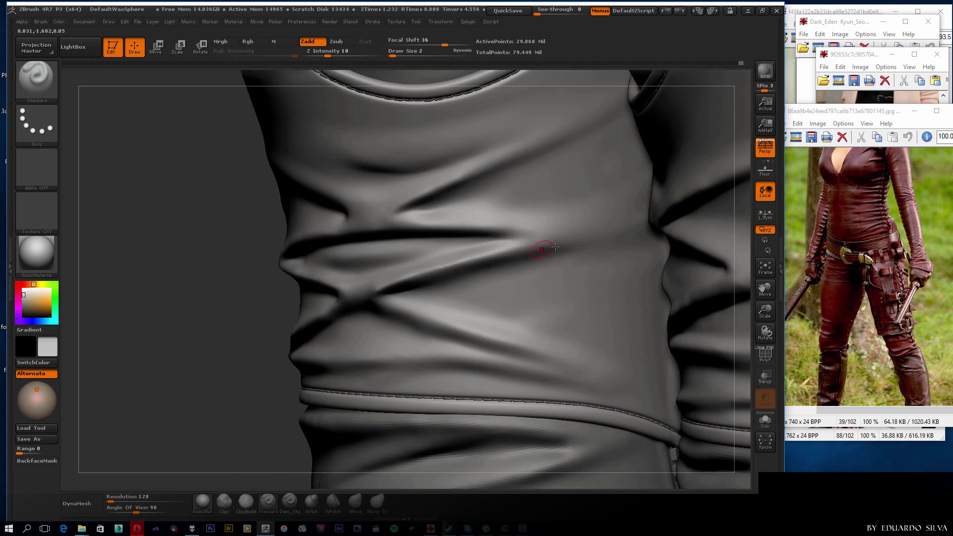
pyautogui.press('space')
pyautogui.moveTo(613, 243); pyautogui.dragTo(621, 244)
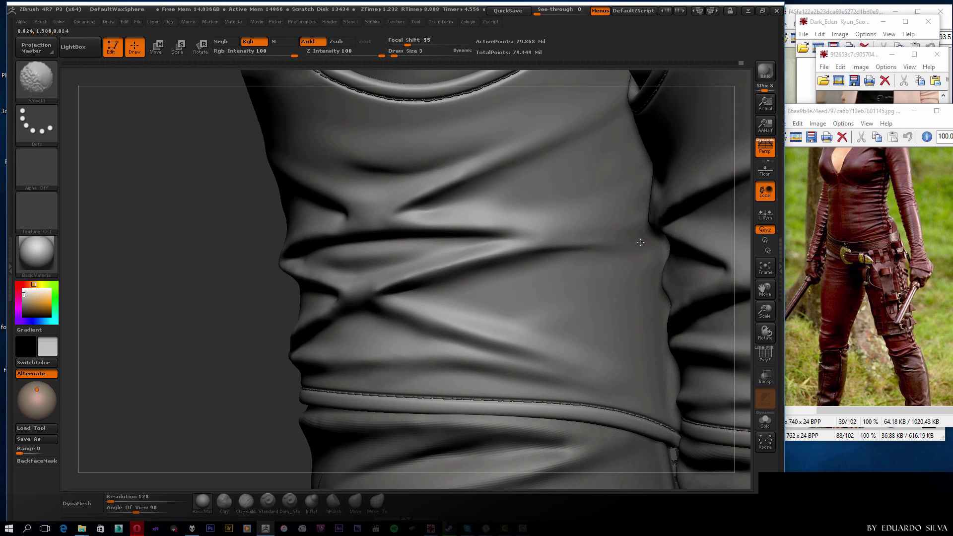
# Carve crossing folds above the stitched band with Dam_Standard and Shift-smooth them.
pyautogui.press('shift')
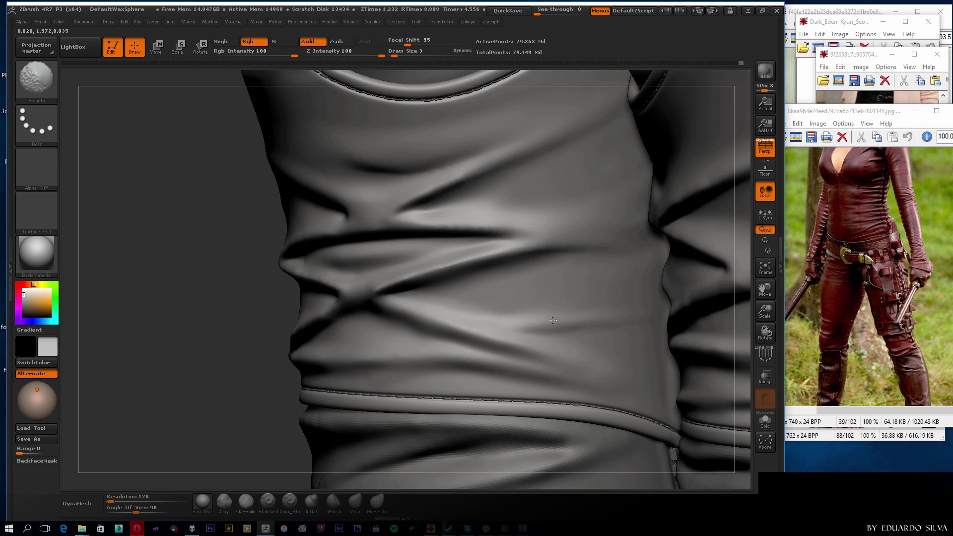
pyautogui.moveTo(226, 347); pyautogui.dragTo(234, 348)
pyautogui.moveTo(490, 329)
pyautogui.mouseDown()
pyautogui.moveTo(278, 344)
pyautogui.moveTo(419, 301)
pyautogui.mouseUp()
pyautogui.press('b')
pyautogui.press('d')
pyautogui.press('s')
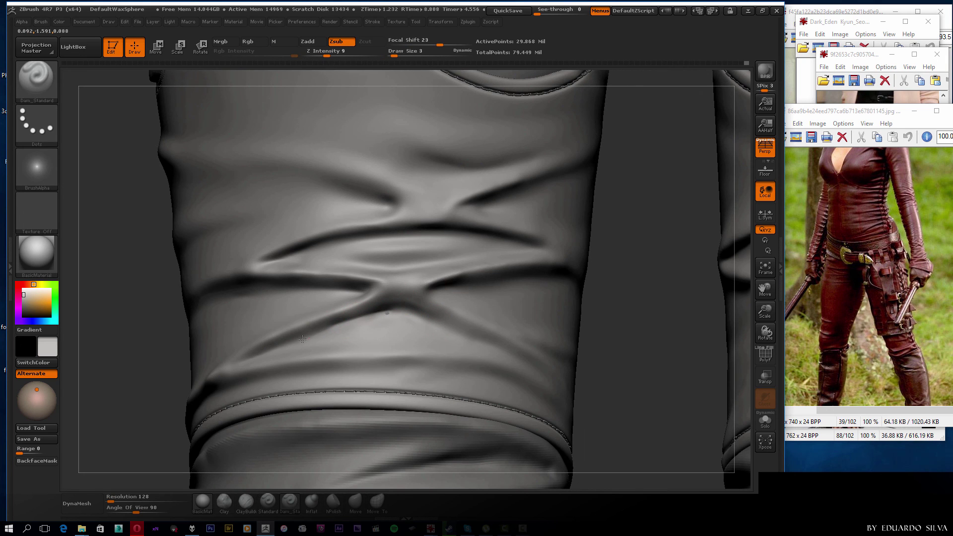
pyautogui.press('shift')
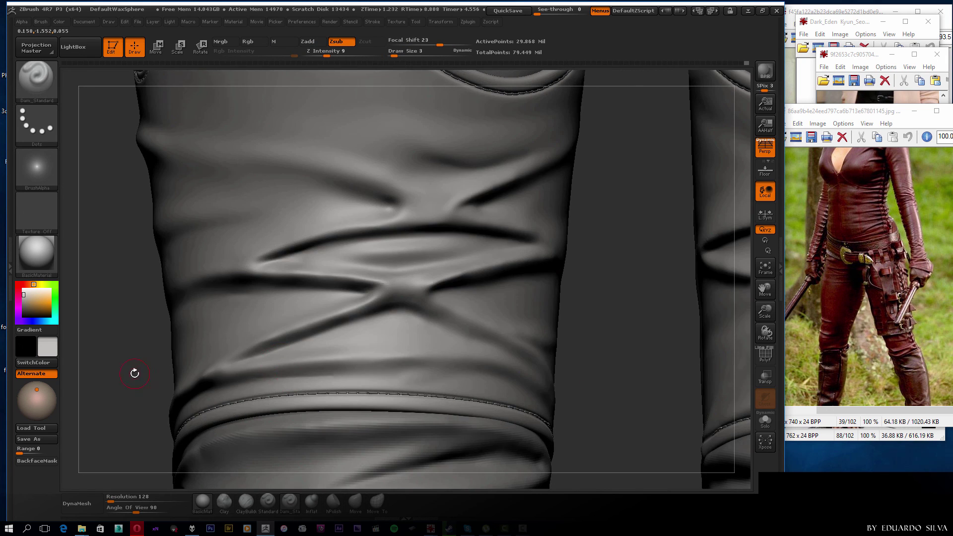
pyautogui.moveTo(132, 372); pyautogui.dragTo(385, 282)
pyautogui.press('shift')
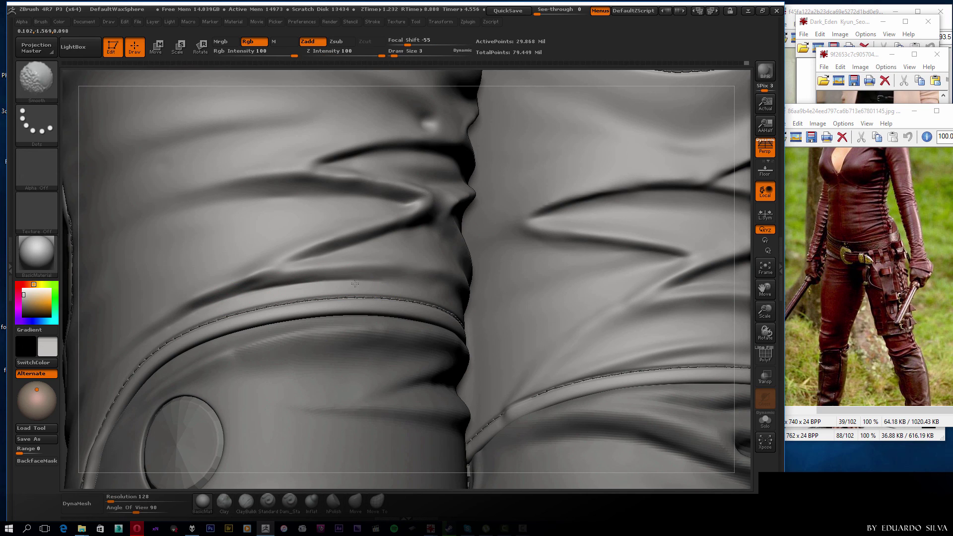